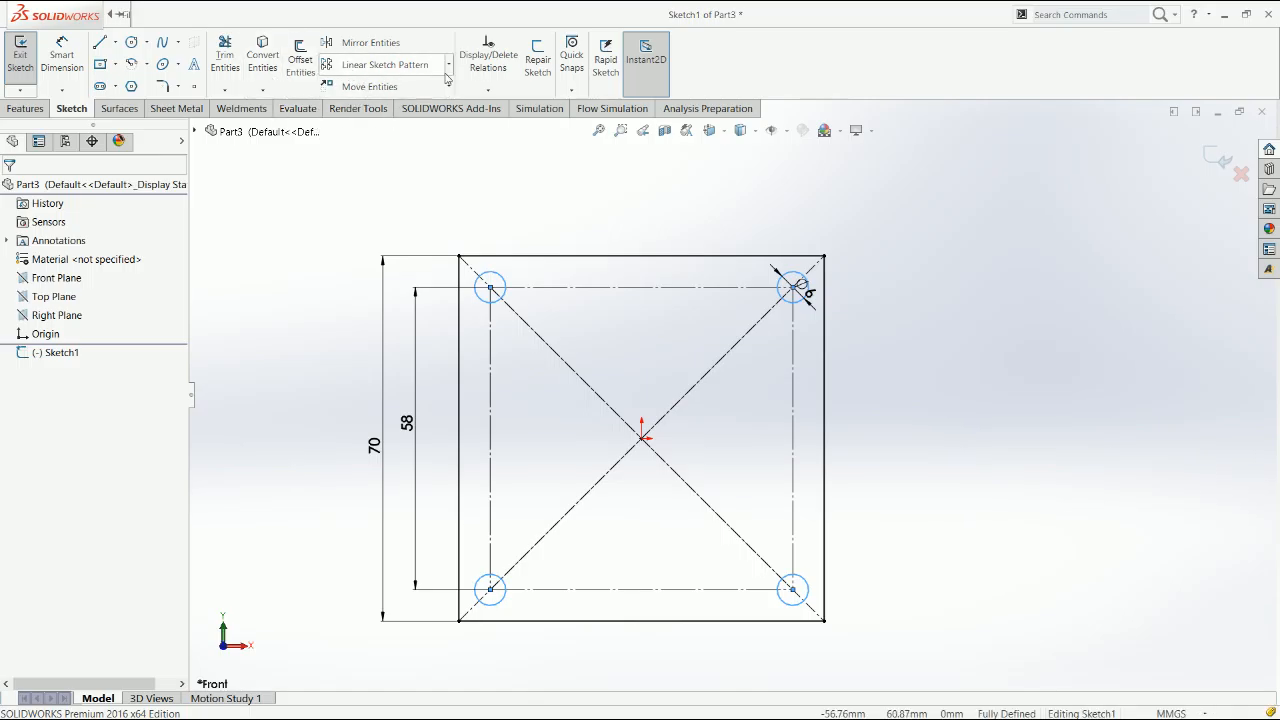
# Round the four corners of the outer square with 6 mm sketch fillets
pyautogui.click(158, 87)
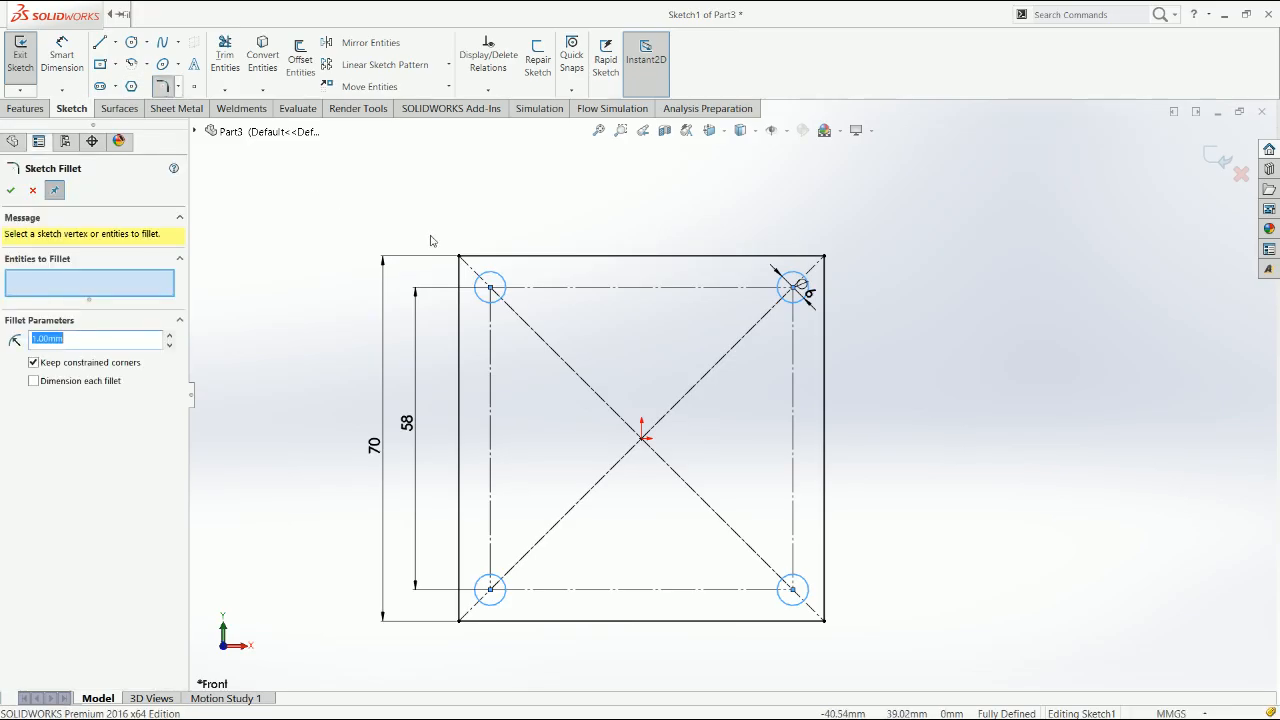
pyautogui.write('6')
pyautogui.click(824, 258)
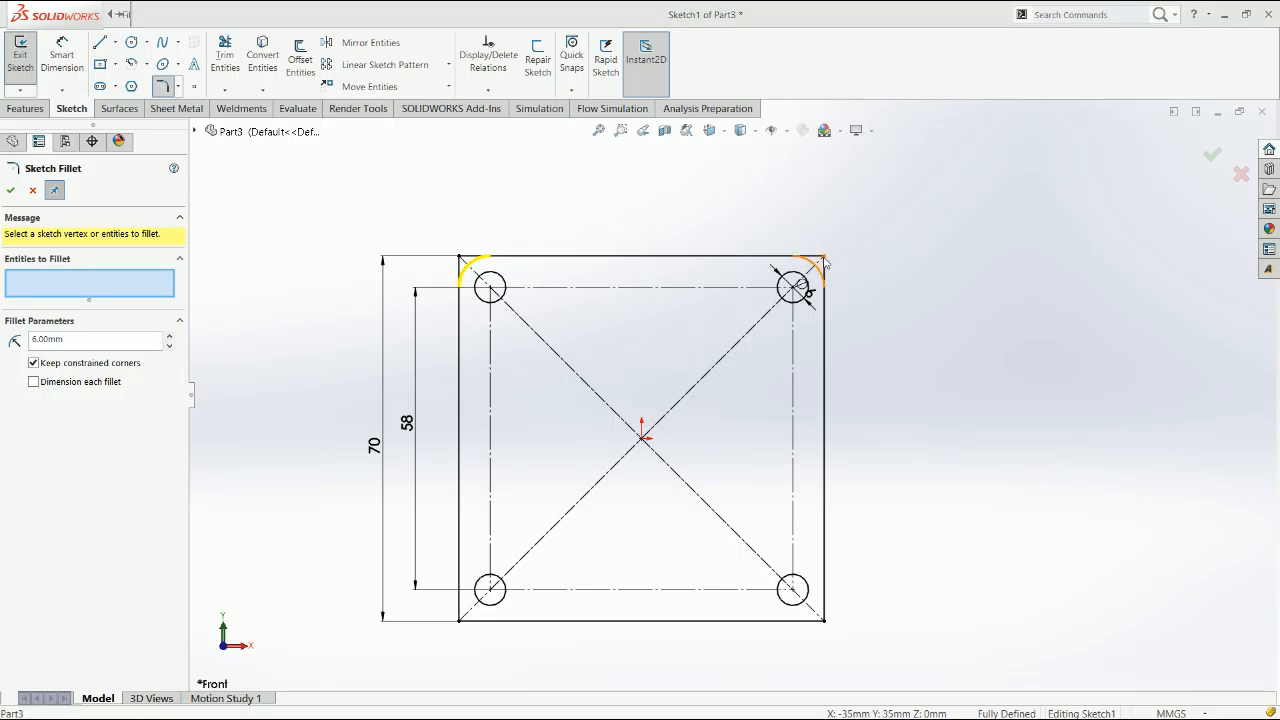
pyautogui.click(825, 620)
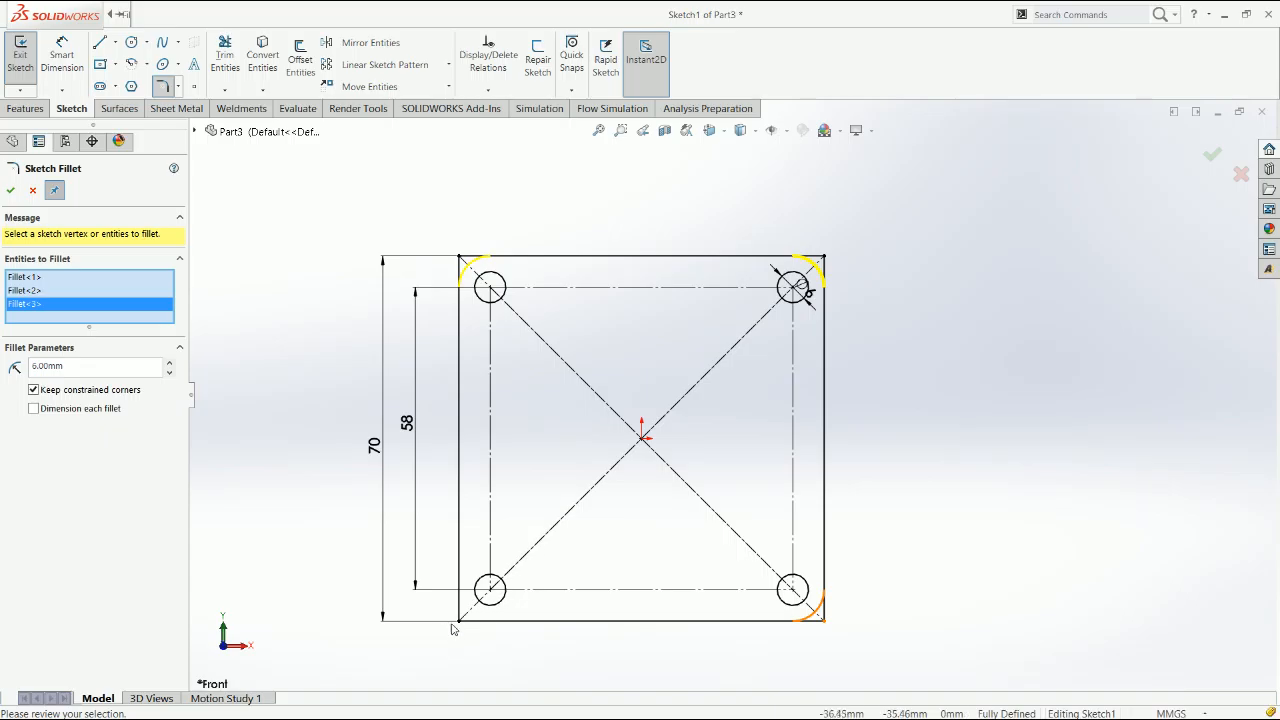
pyautogui.press('Return')
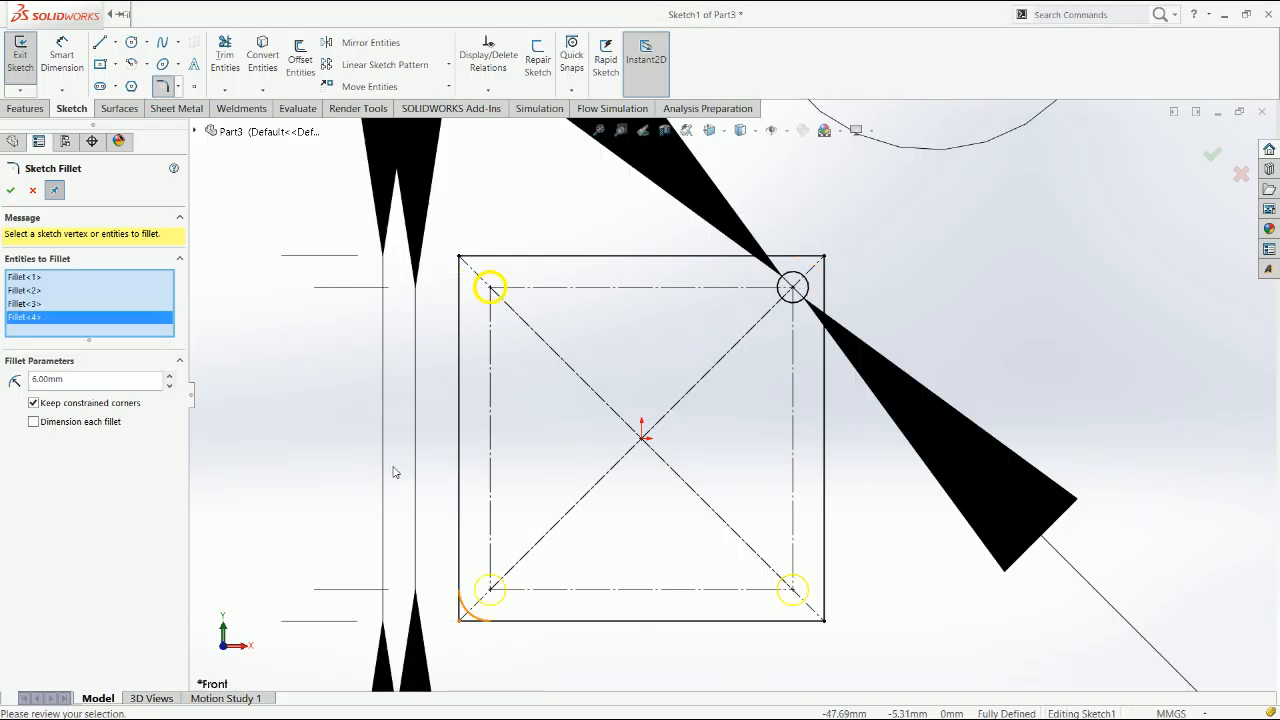
pyautogui.click(19, 196)
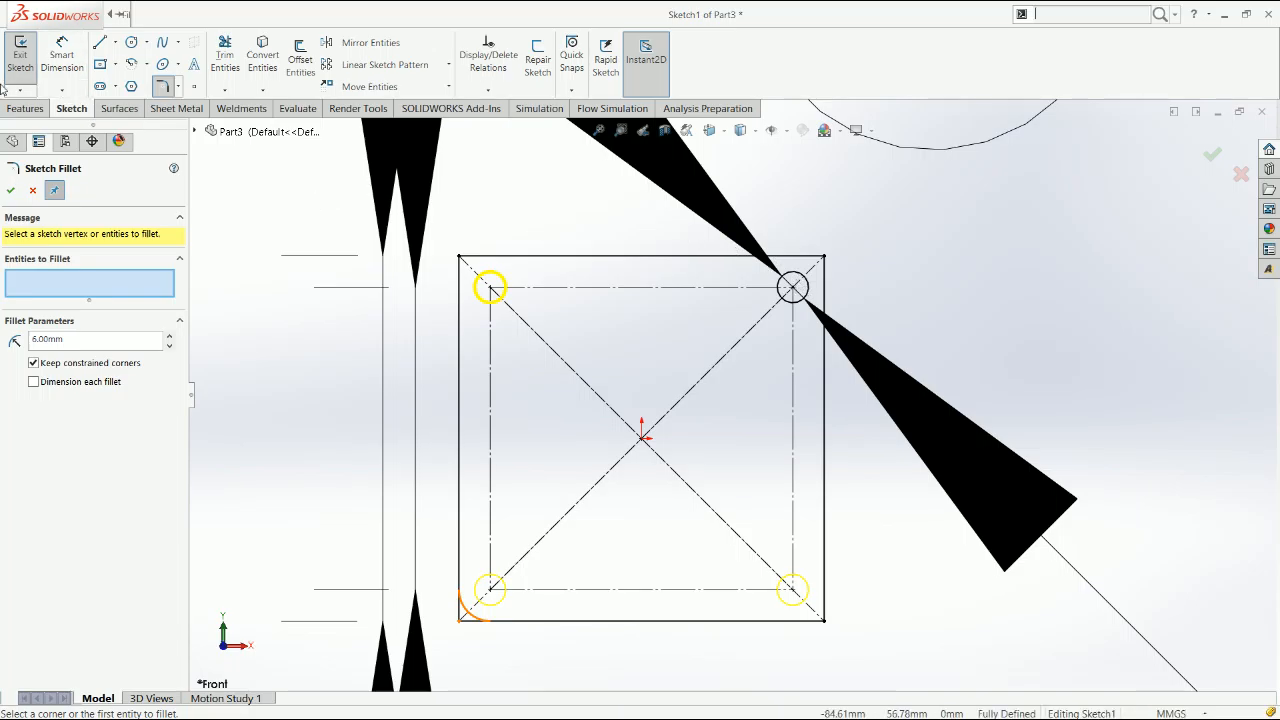
# Extrude the filleted plate sketch as a boss to a blind depth of 10 mm
pyautogui.click(27, 107)
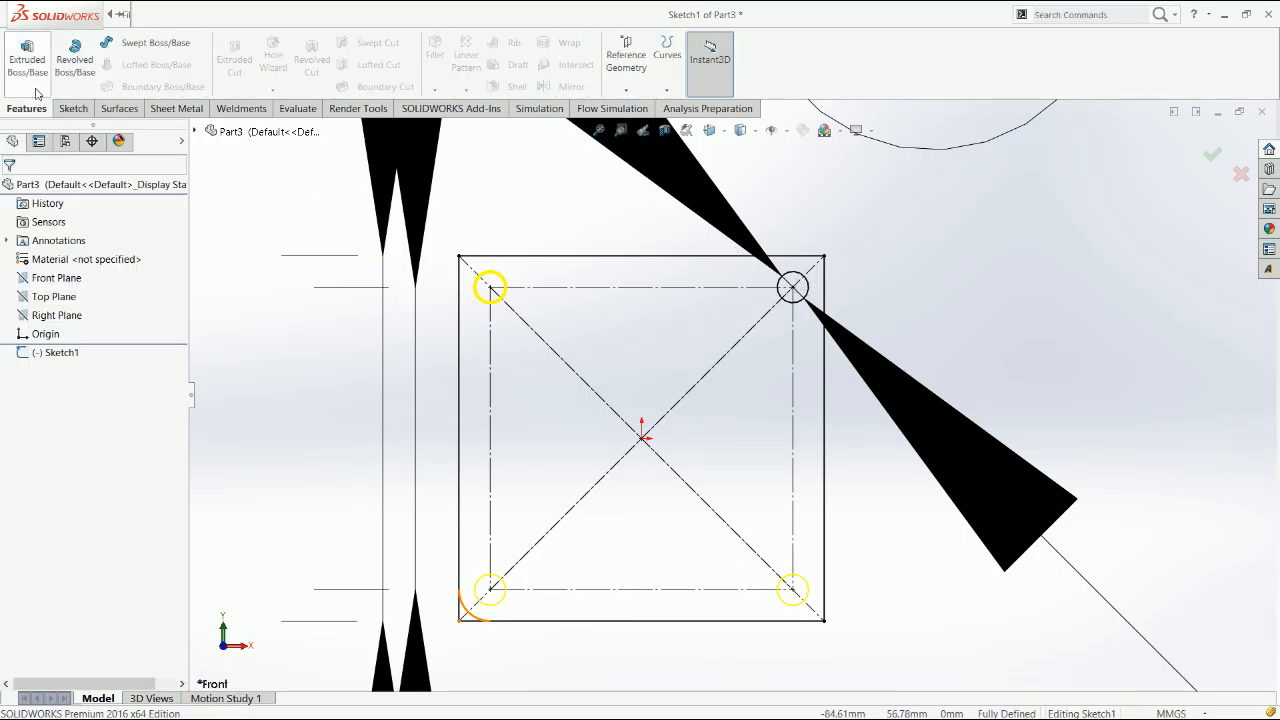
pyautogui.click(27, 60)
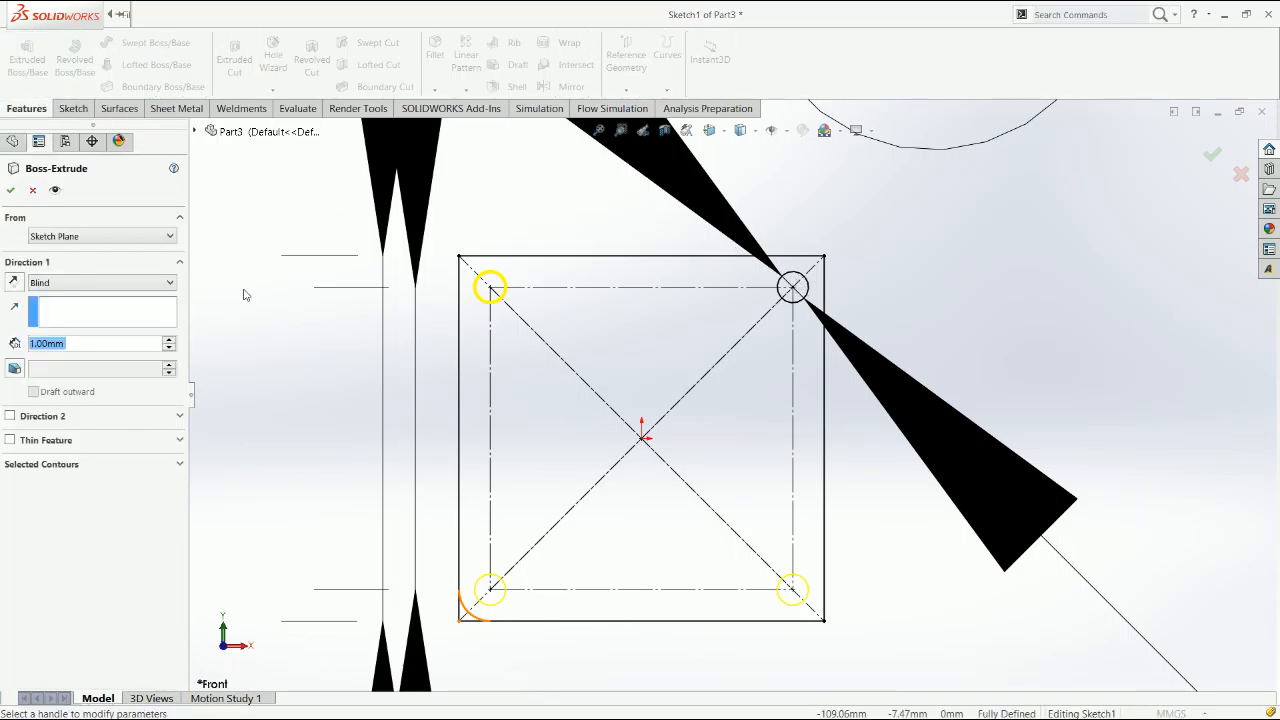
pyautogui.write('10')
pyautogui.press('Return')
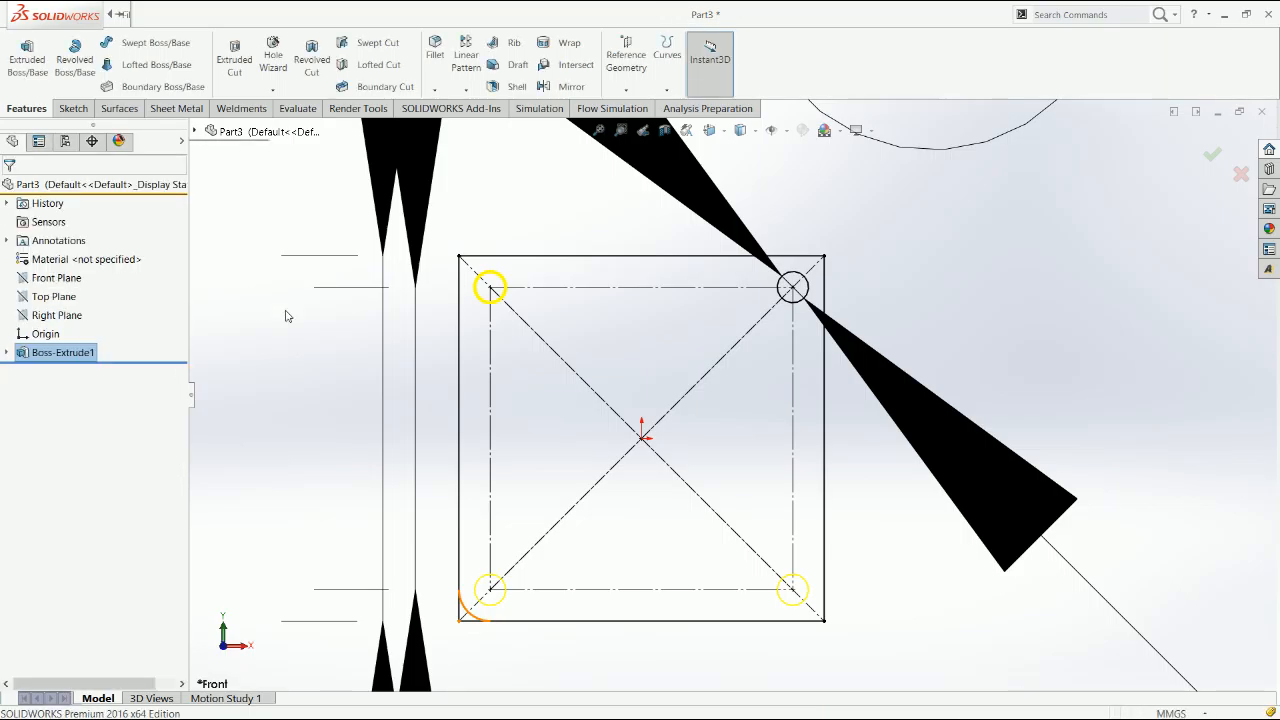
# On the Right Plane, sketch a corner rectangle about 54 by 35 mm extending outward from the plate's front face
pyautogui.click(57, 315)
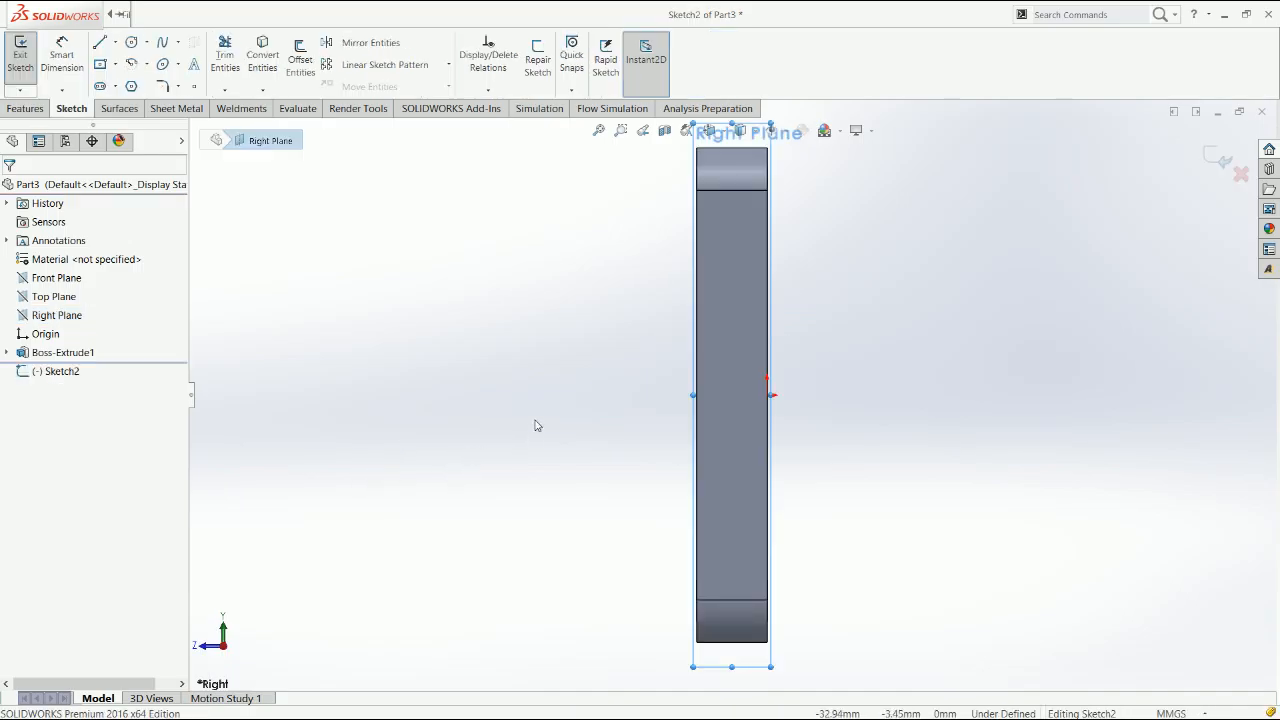
pyautogui.click(606, 391)
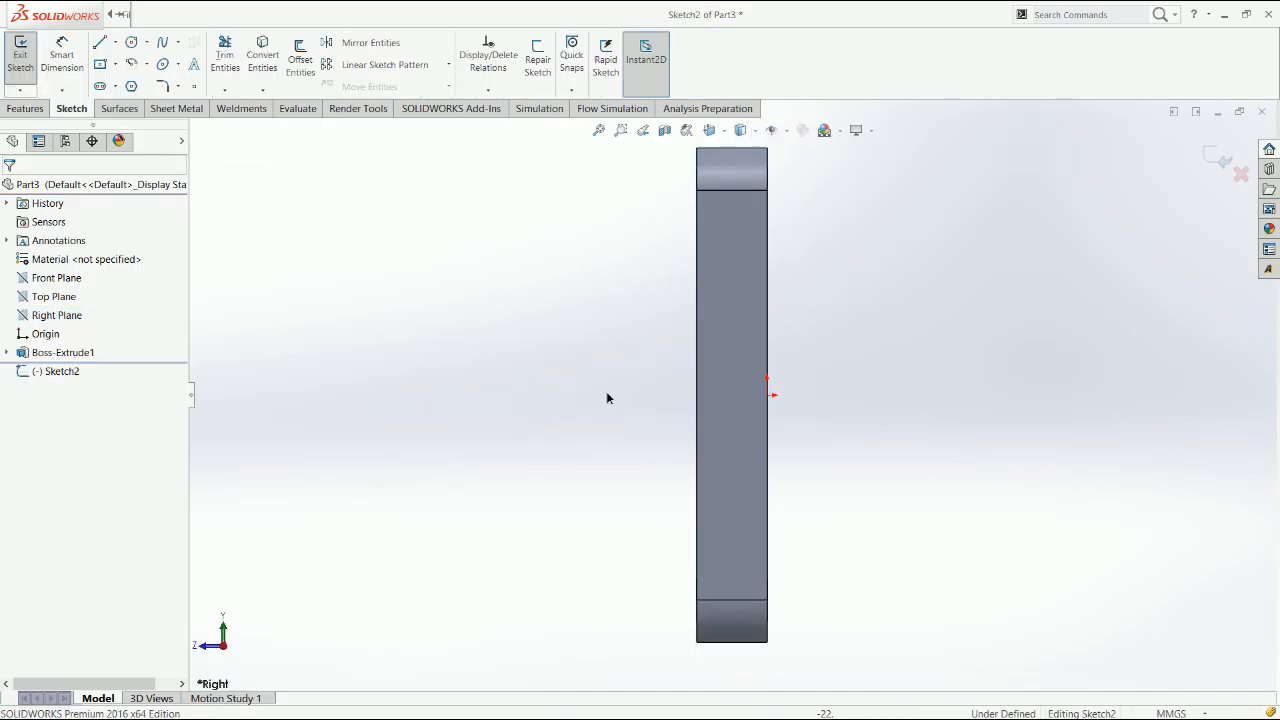
pyautogui.moveTo(606, 391); pyautogui.dragTo(605, 461, button='right')
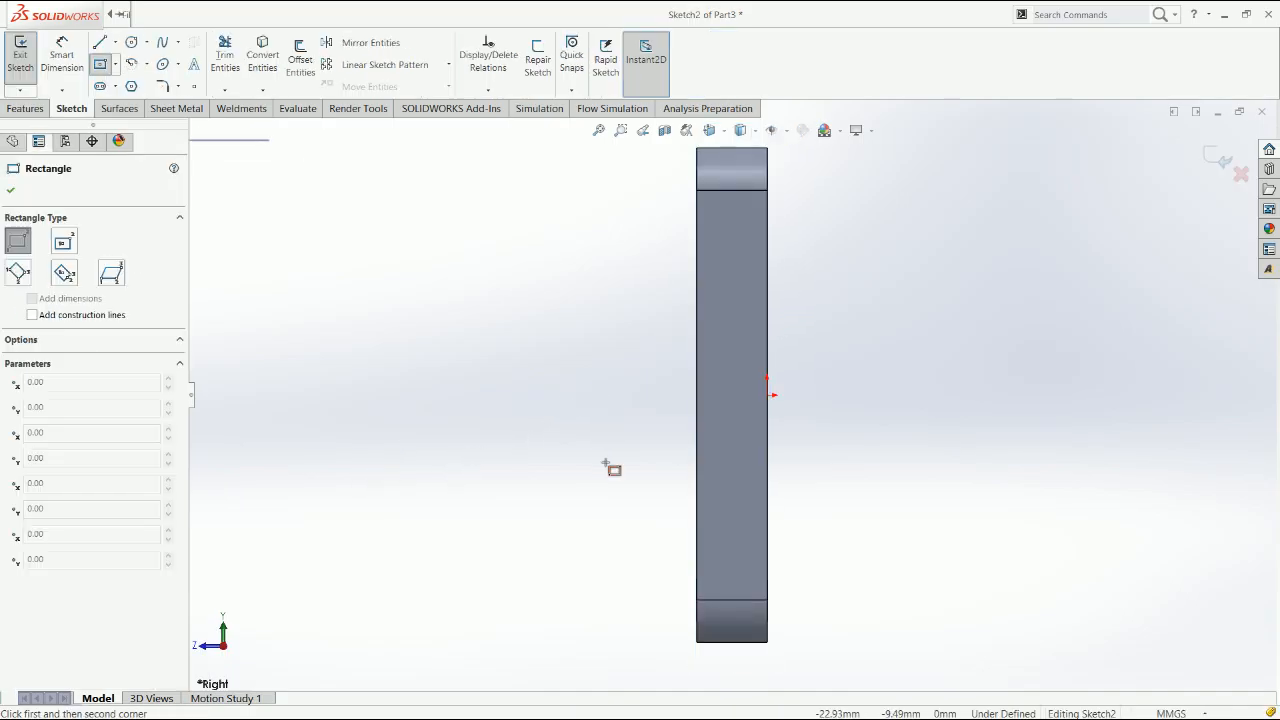
pyautogui.click(695, 269)
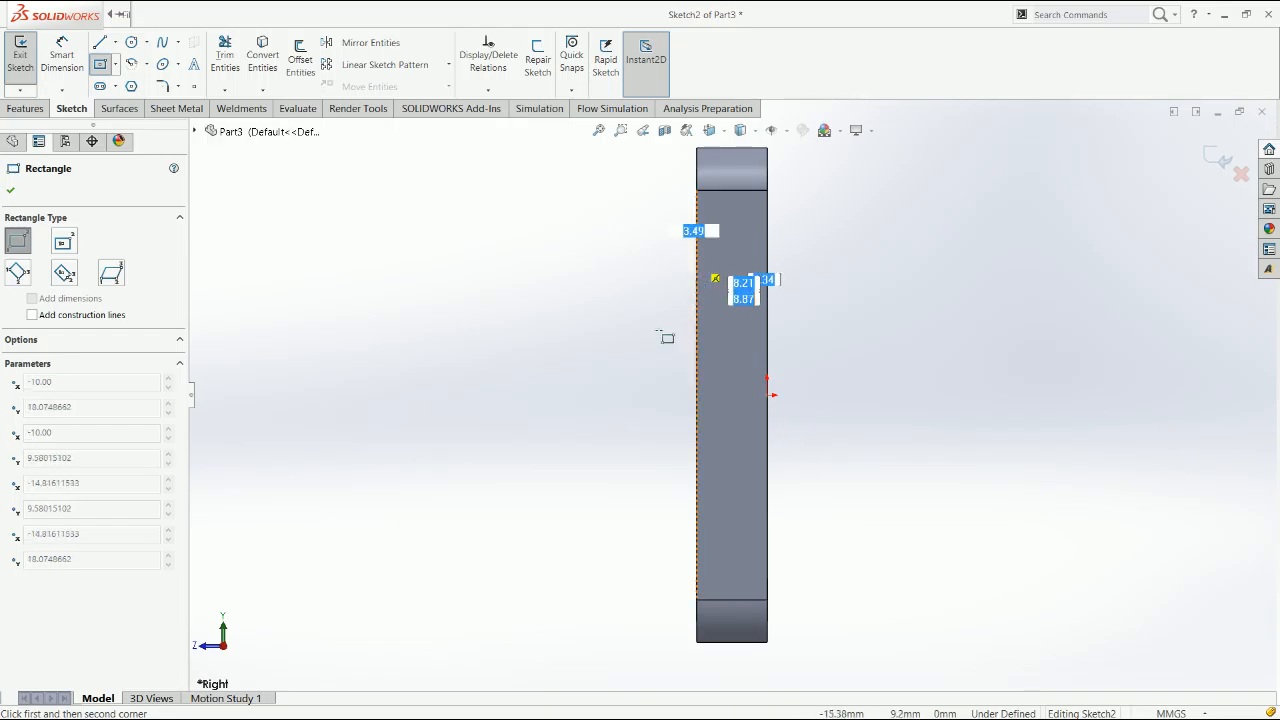
pyautogui.click(318, 515)
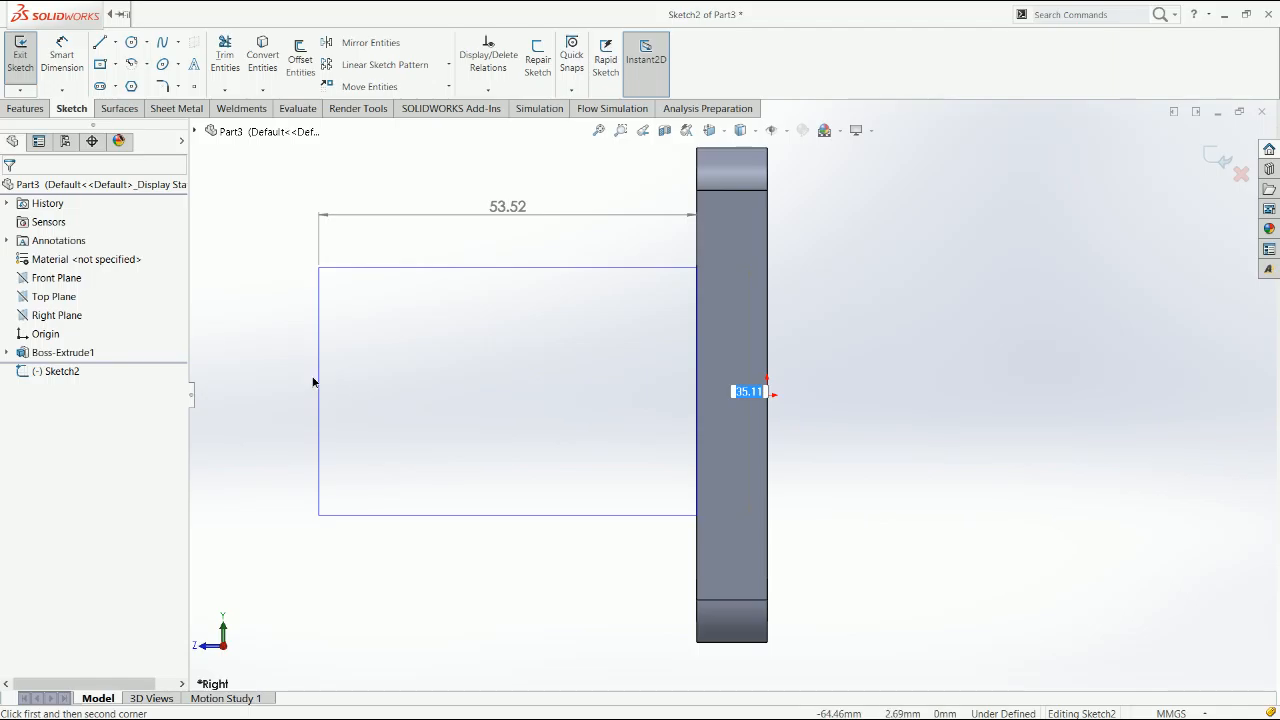
pyautogui.press('Escape')
pyautogui.press('Escape')
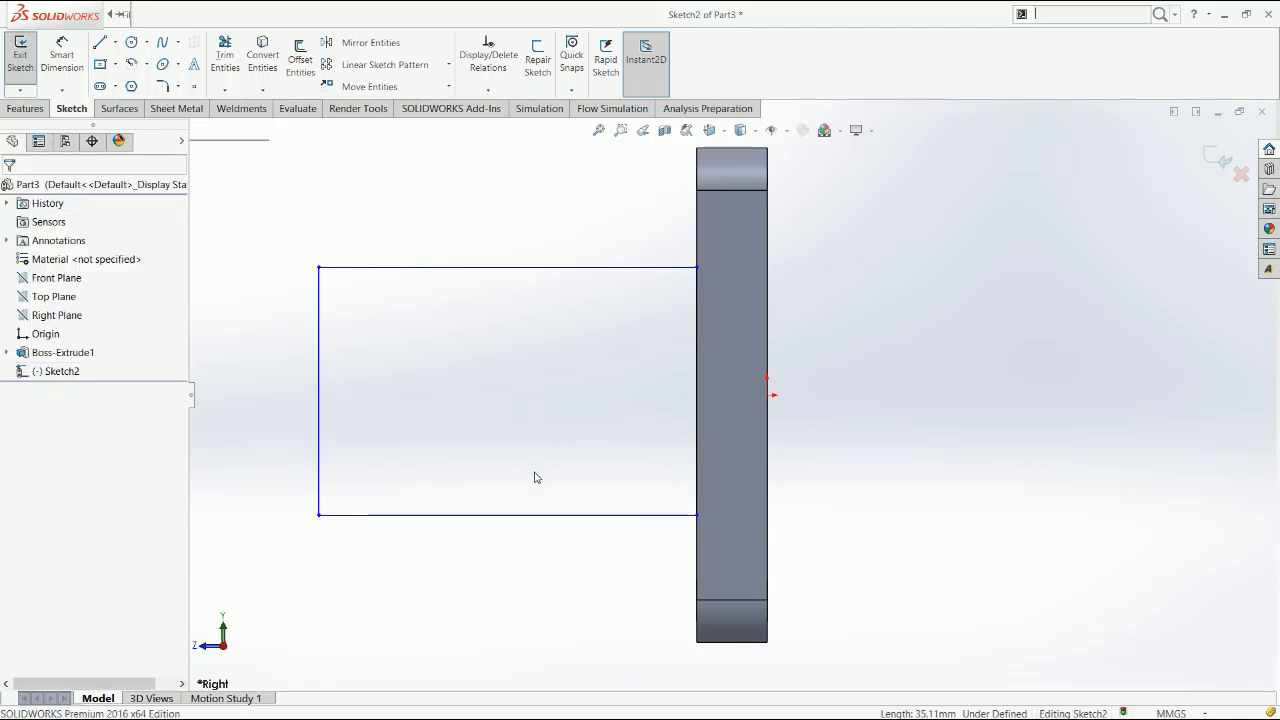
# Replace the rectangle's outer vertical side with a centre-point arc, drawn at about 18 mm radius, joining the two horizontal lines
pyautogui.press('Delete')
pyautogui.press('s')
pyautogui.click(131, 64)
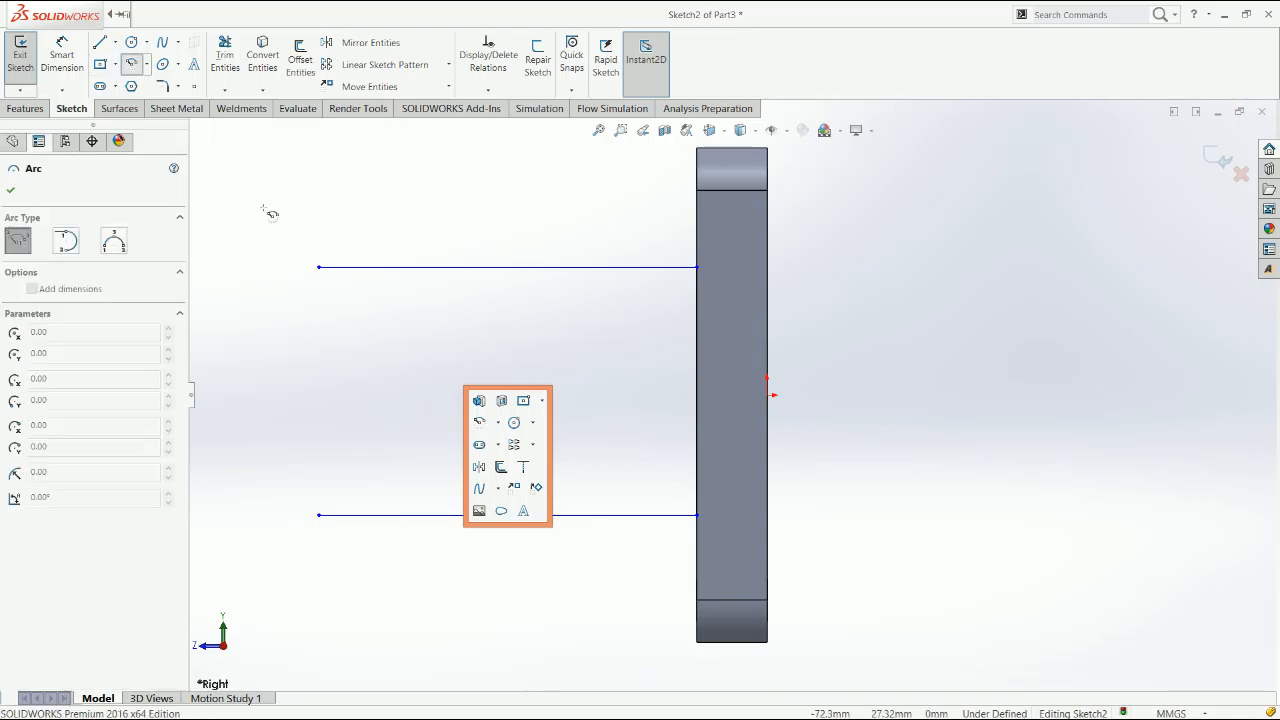
pyautogui.click(319, 394)
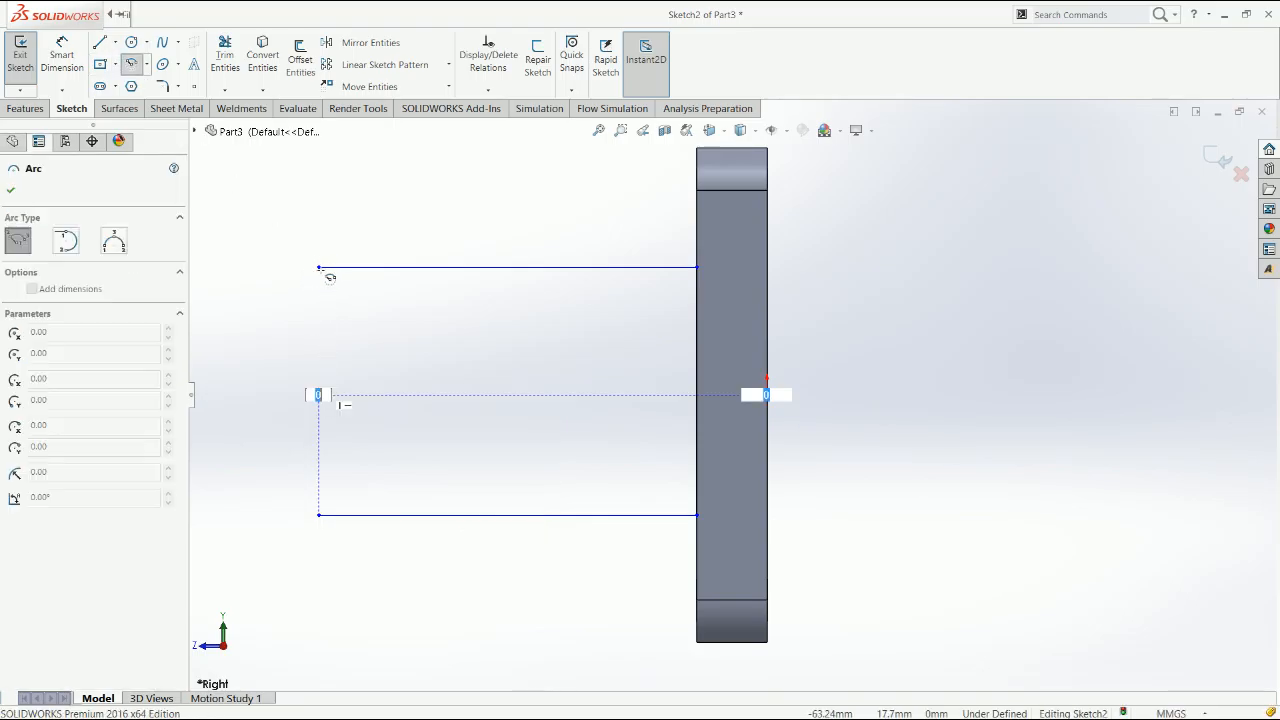
pyautogui.click(320, 268)
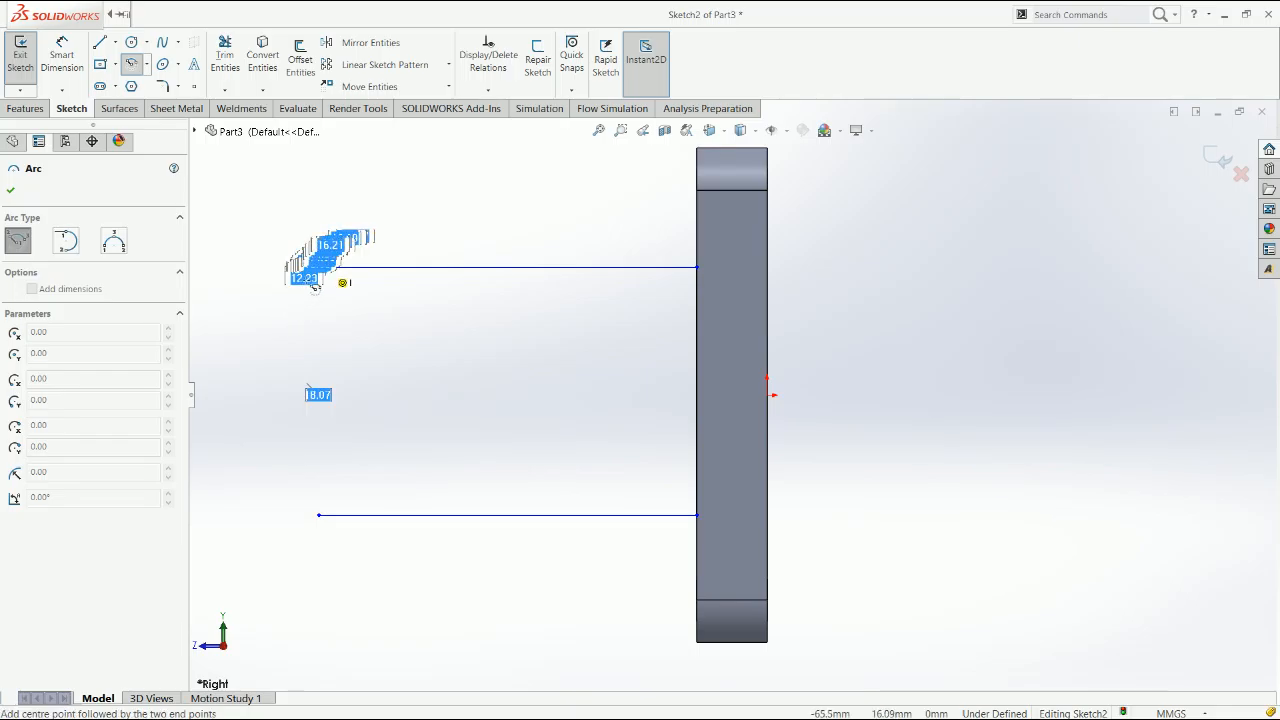
pyautogui.click(281, 482)
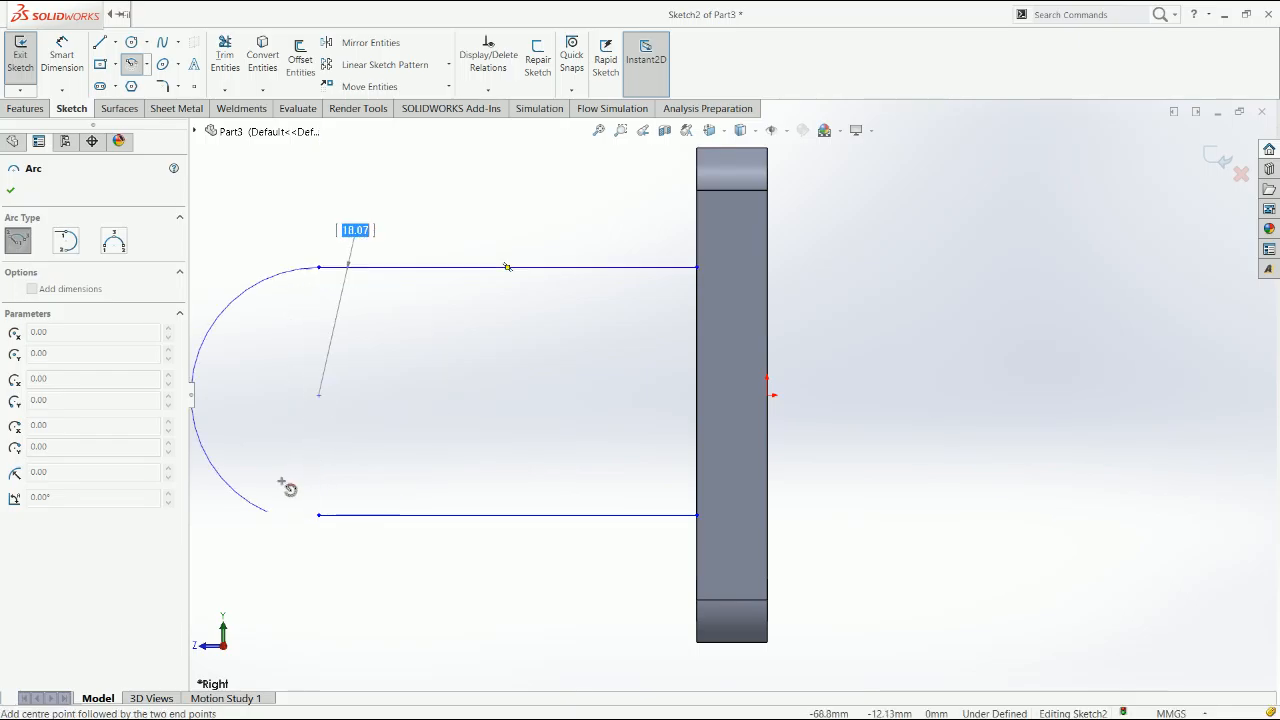
pyautogui.press('Escape')
pyautogui.moveTo(268, 513); pyautogui.dragTo(319, 516)
# Draw a horizontal construction line from the origin through the plate's thickness to its front face
pyautogui.press('l')
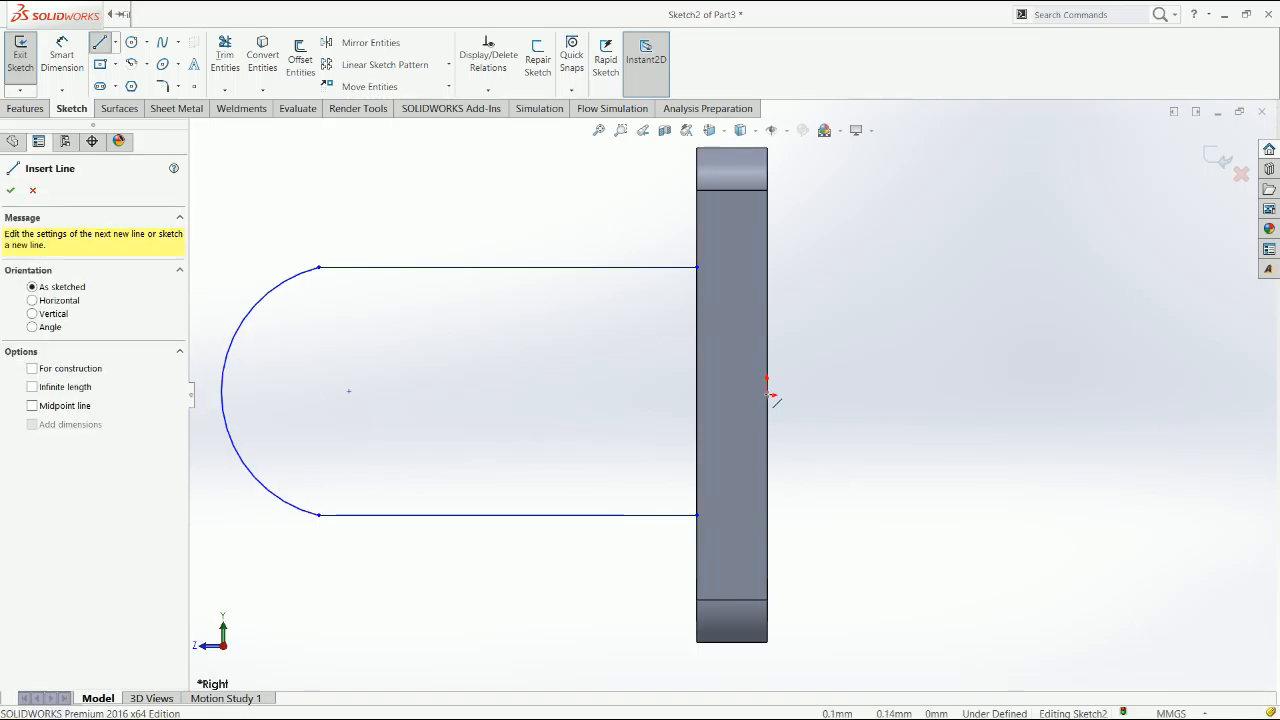
pyautogui.click(767, 395)
pyautogui.click(865, 395)
pyautogui.press('Escape')
pyautogui.click(834, 395)
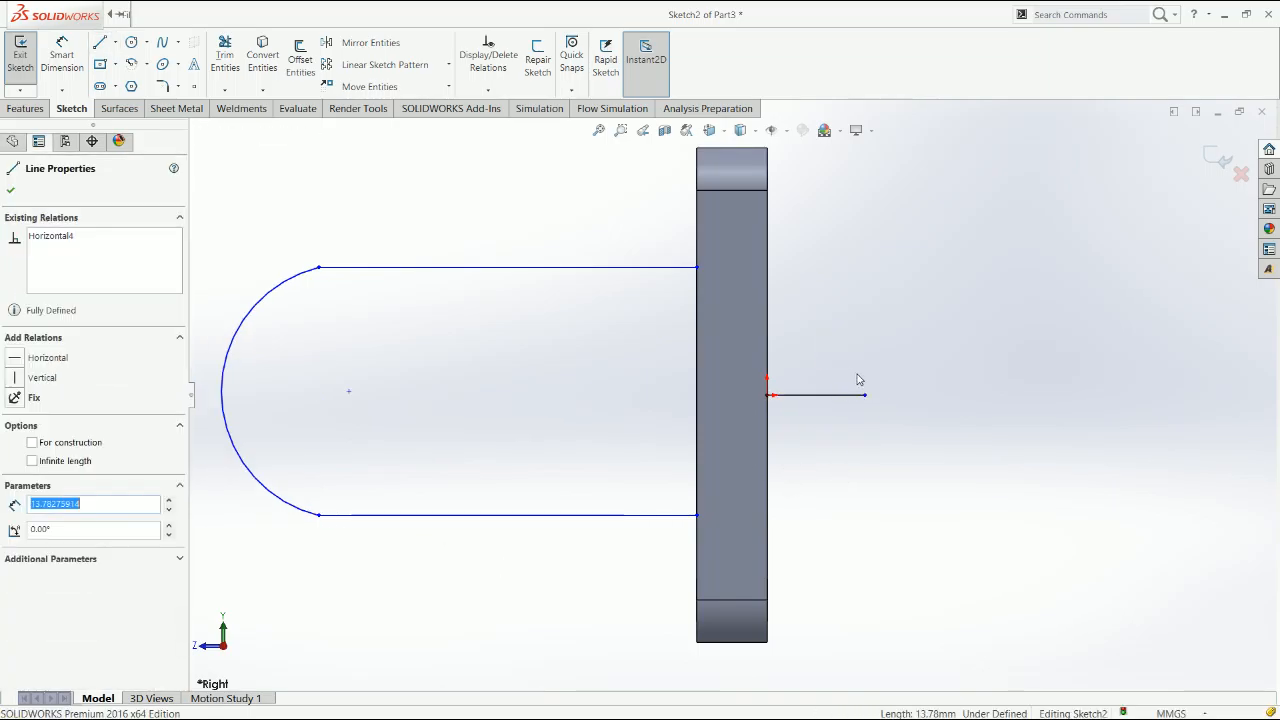
pyautogui.click(883, 354)
pyautogui.moveTo(865, 396); pyautogui.dragTo(695, 402)
pyautogui.click(673, 431)
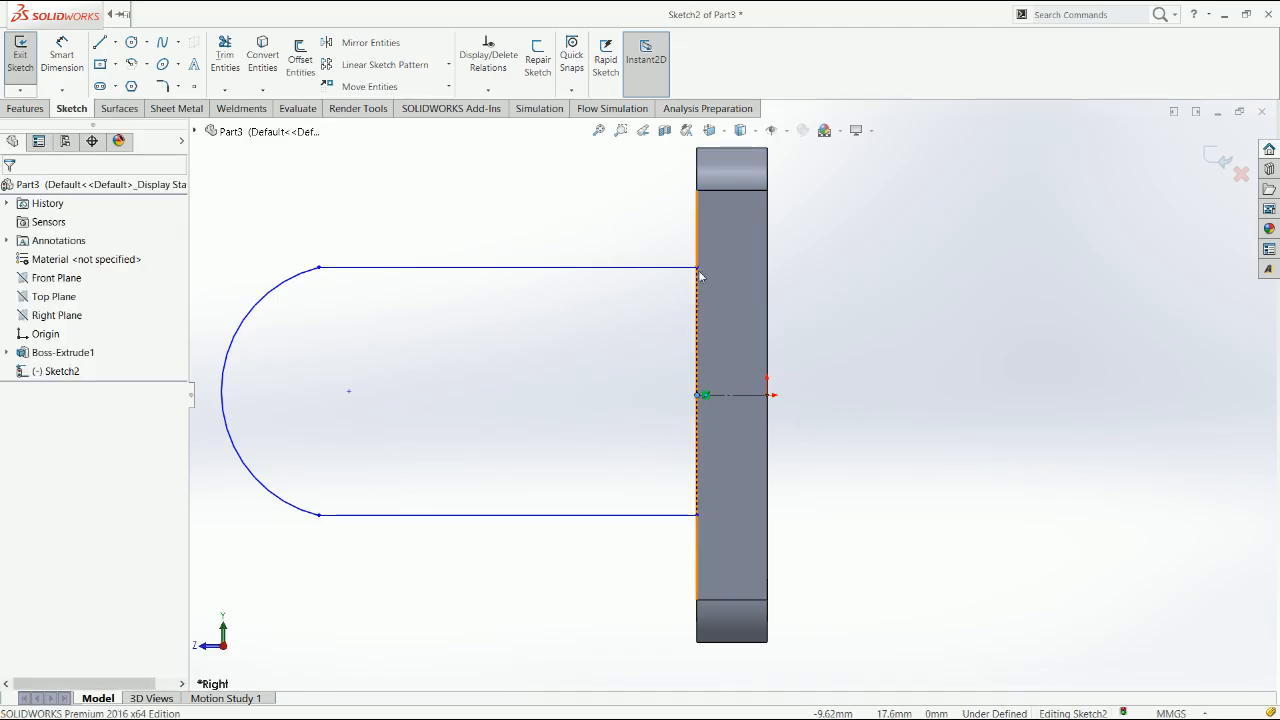
# Adjust the upper horizontal line and make it tangent to the end arc
pyautogui.click(698, 269)
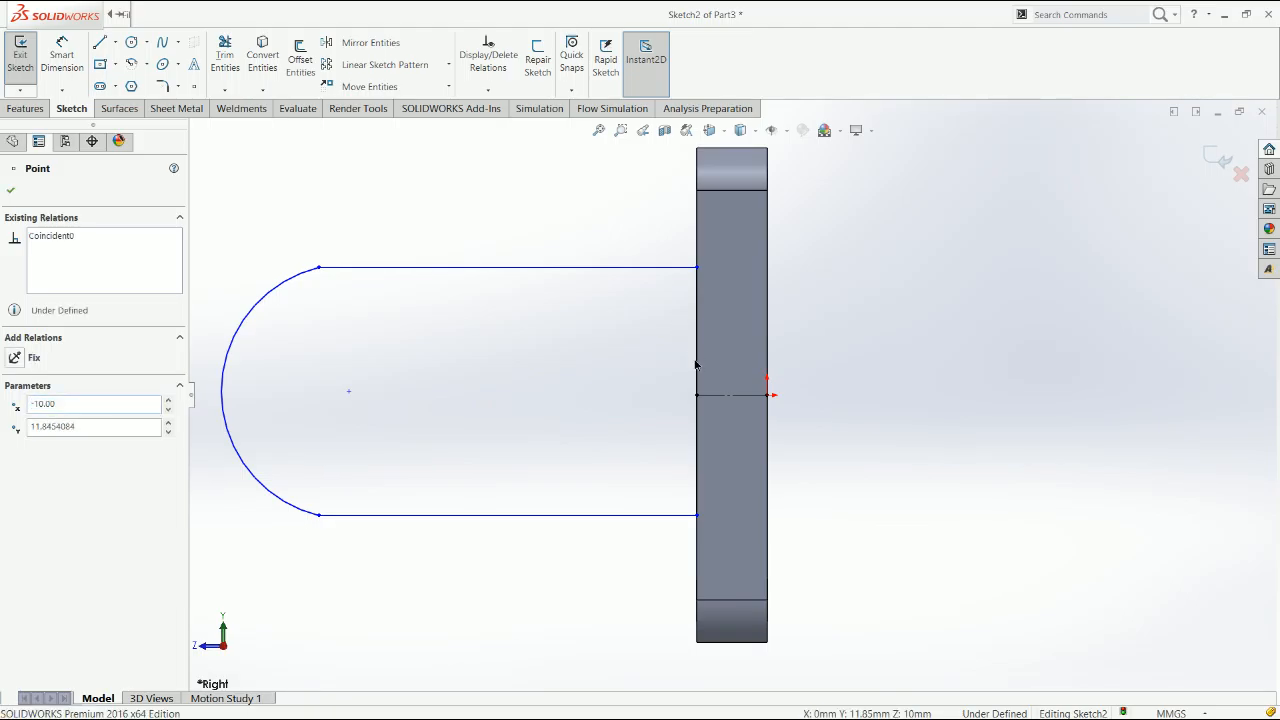
pyautogui.click(698, 398)
pyautogui.press('Delete')
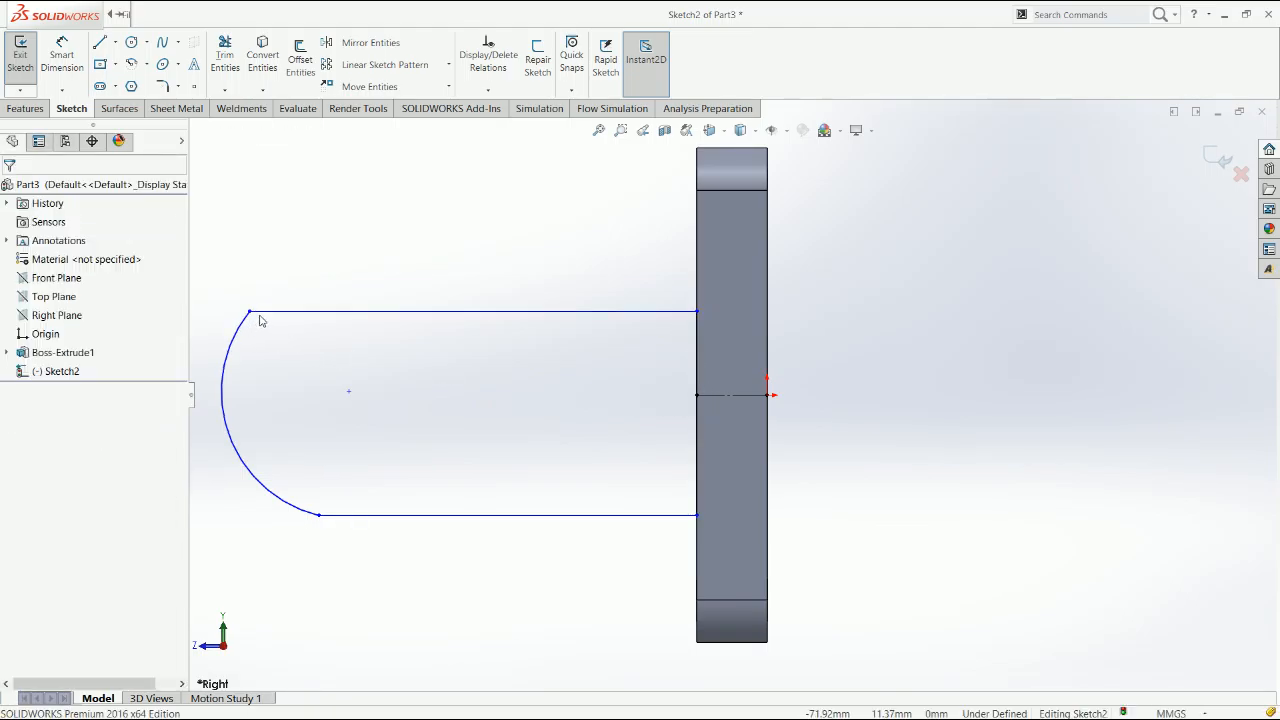
pyautogui.click(250, 314)
pyautogui.keyDown('ctrl'); pyautogui.click(252, 321); pyautogui.keyUp('ctrl')
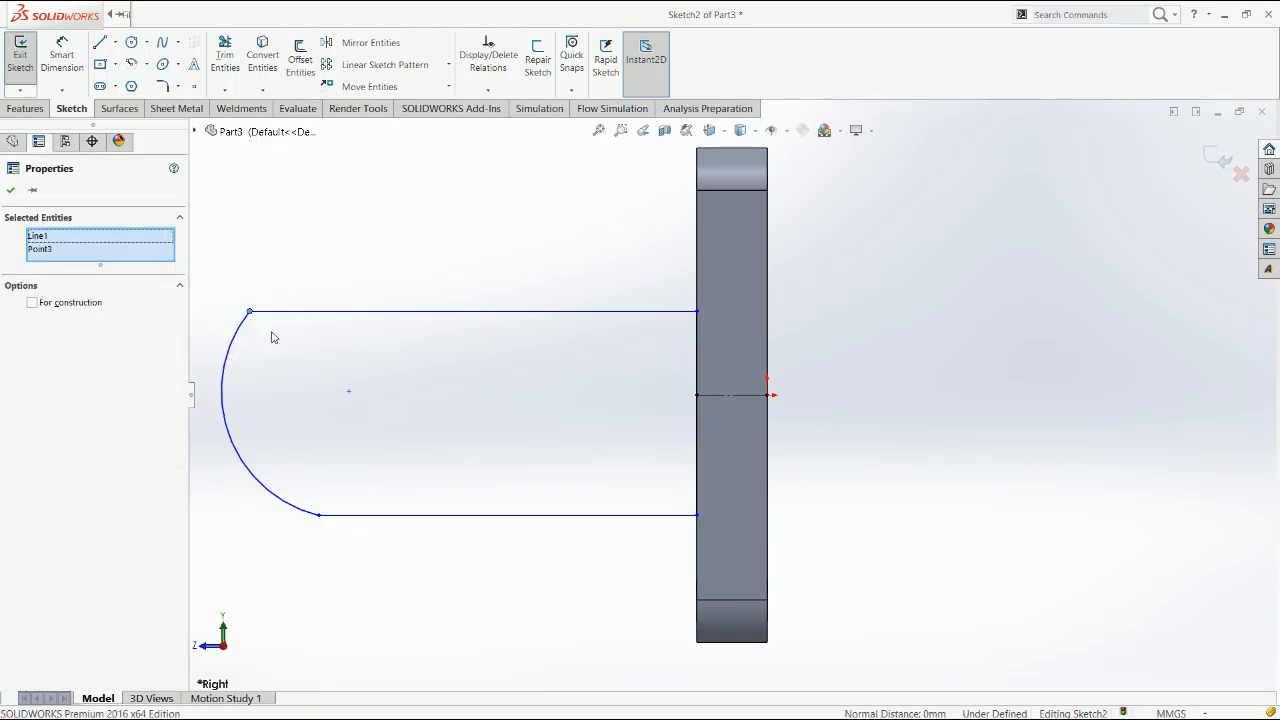
pyautogui.click(272, 337)
pyautogui.click(245, 327)
pyautogui.keyDown('ctrl'); pyautogui.click(330, 311); pyautogui.keyUp('ctrl')
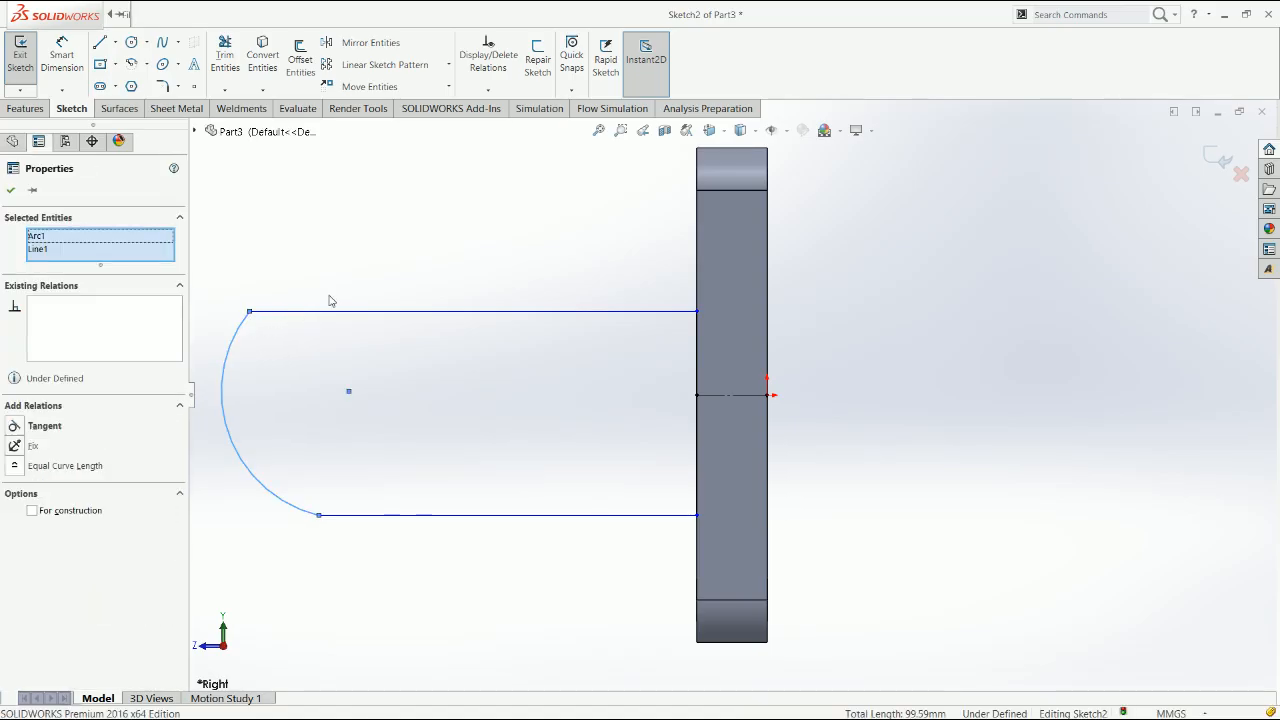
pyautogui.click(322, 263)
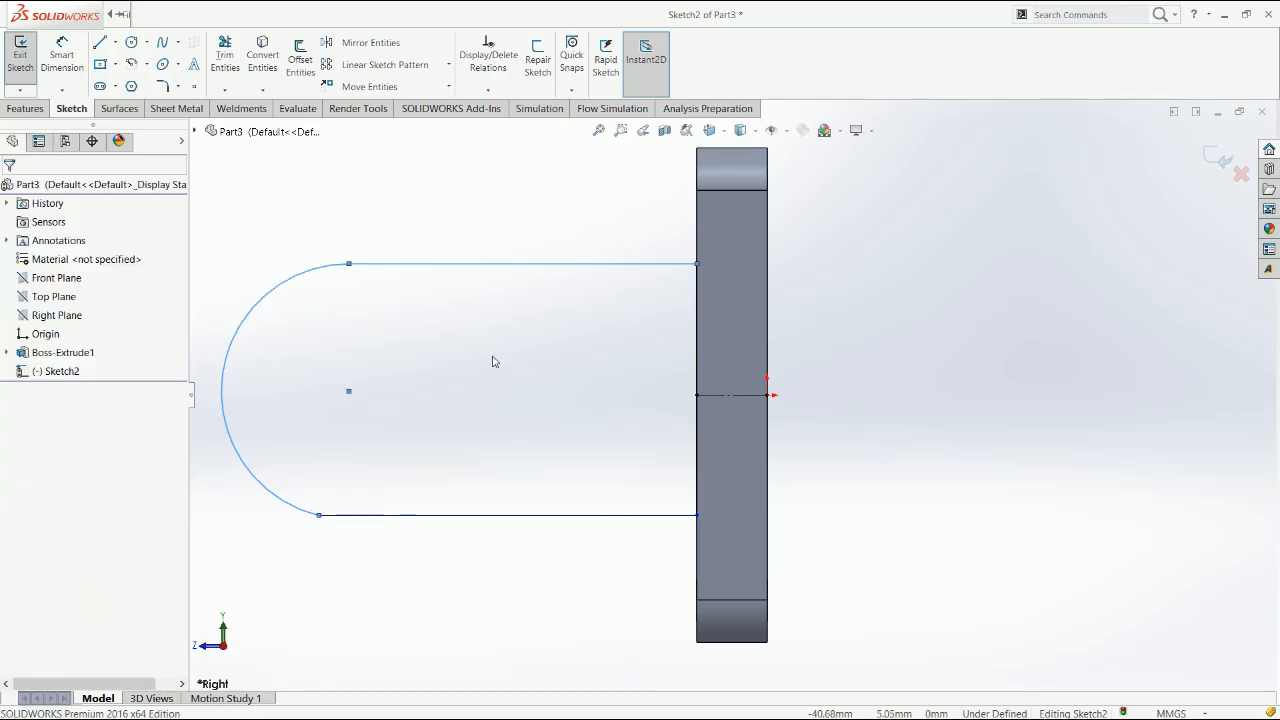
# Add a midpoint relation between the construction line's endpoint and the profile's vertical side on the plate
pyautogui.click(698, 265)
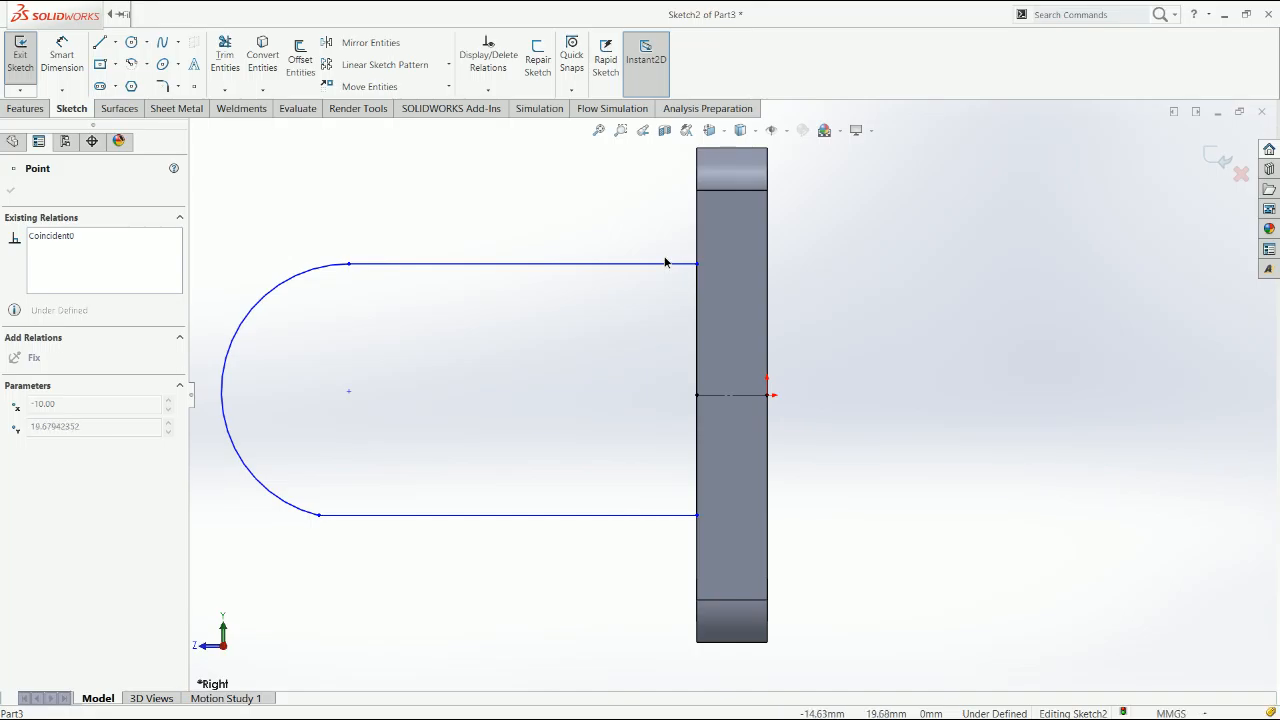
pyautogui.click(696, 398)
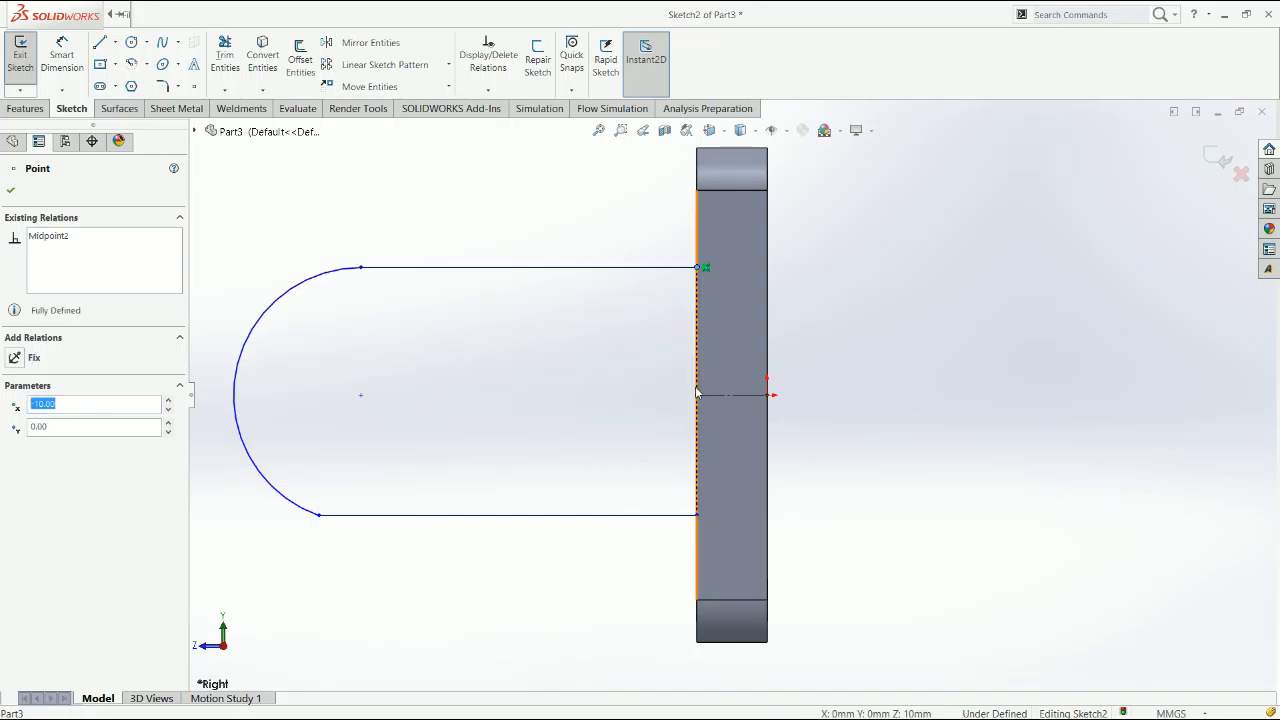
pyautogui.keyDown('ctrl'); pyautogui.click(696, 380); pyautogui.keyUp('ctrl')
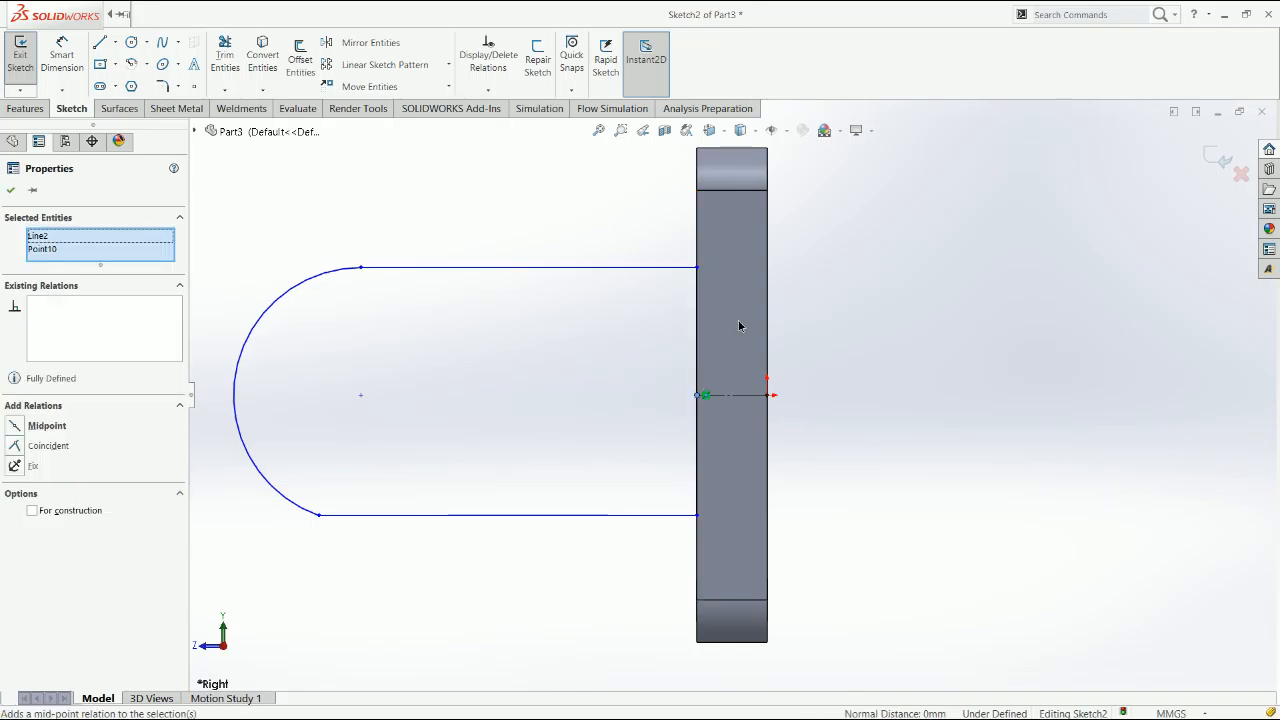
pyautogui.click(850, 424)
# Make the lower horizontal line tangent to the end arc
pyautogui.moveTo(324, 516); pyautogui.dragTo(313, 518)
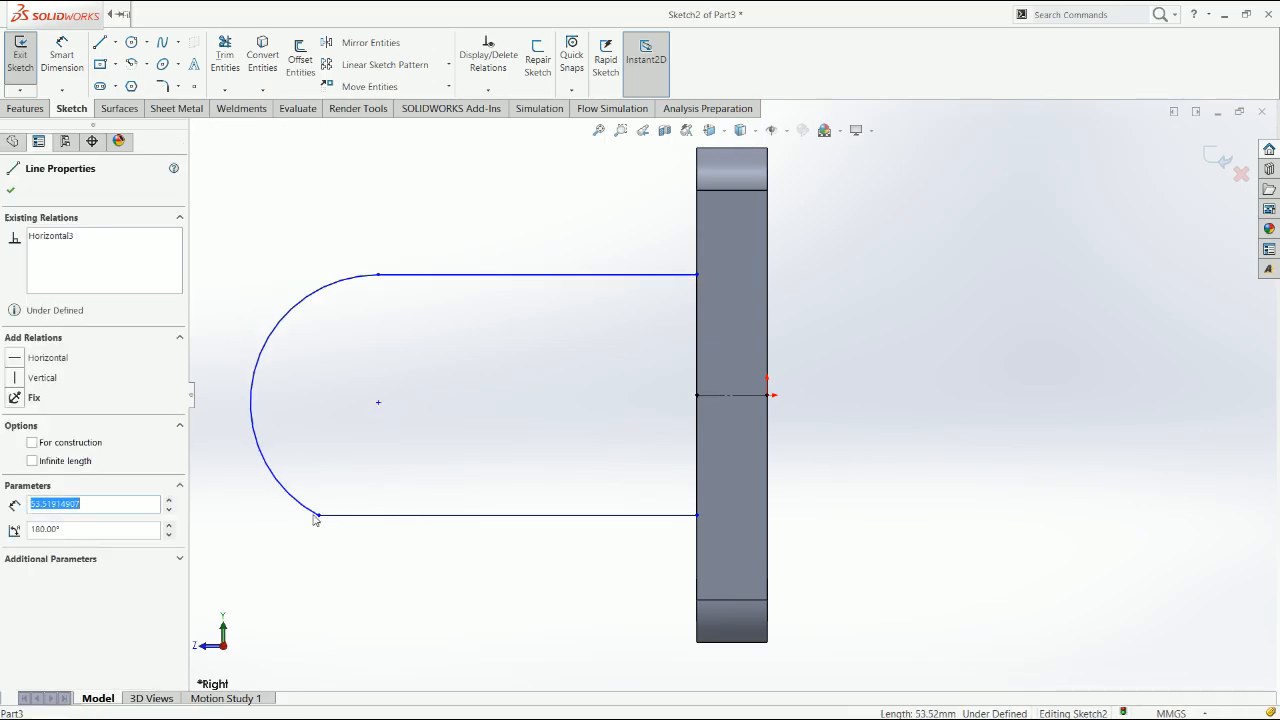
pyautogui.keyDown('ctrl'); pyautogui.click(313, 517); pyautogui.keyUp('ctrl')
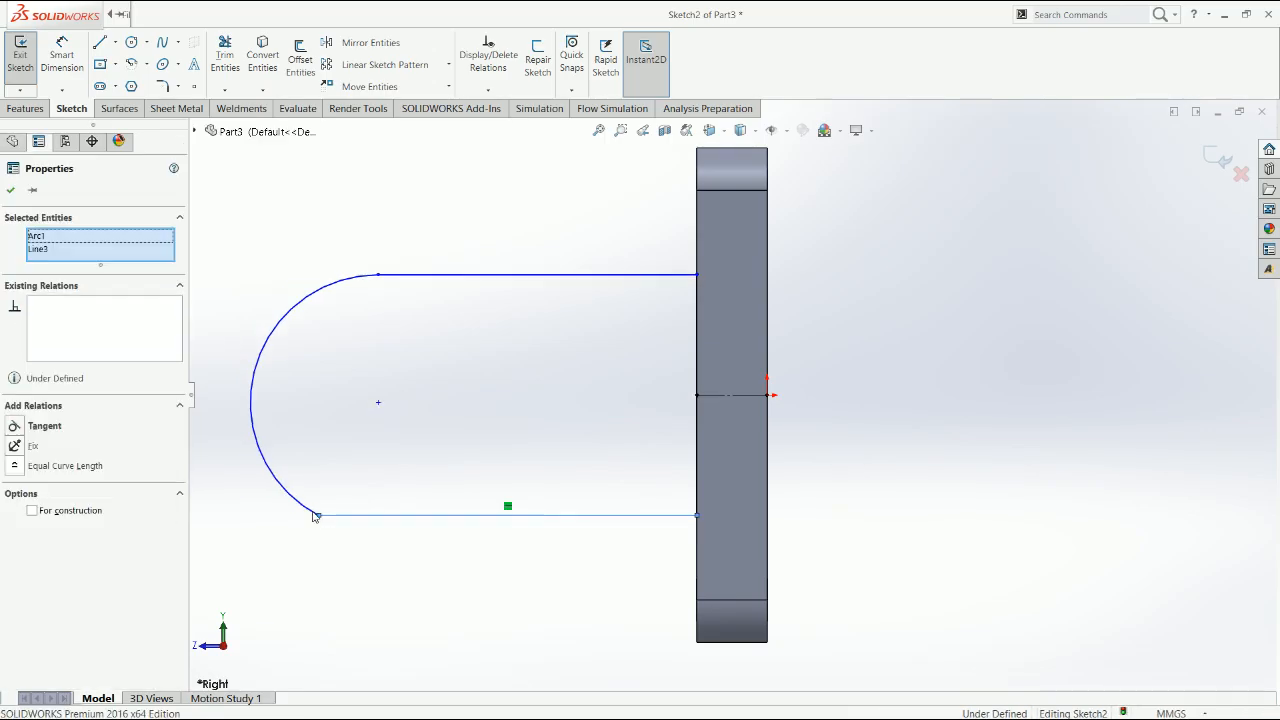
pyautogui.click(449, 570)
pyautogui.moveTo(449, 568); pyautogui.dragTo(451, 511, button='right')
pyautogui.press('Escape')
# Draw a 15 mm diameter circle centred on the end arc's centre point
pyautogui.moveTo(435, 410); pyautogui.dragTo(408, 402, button='right')
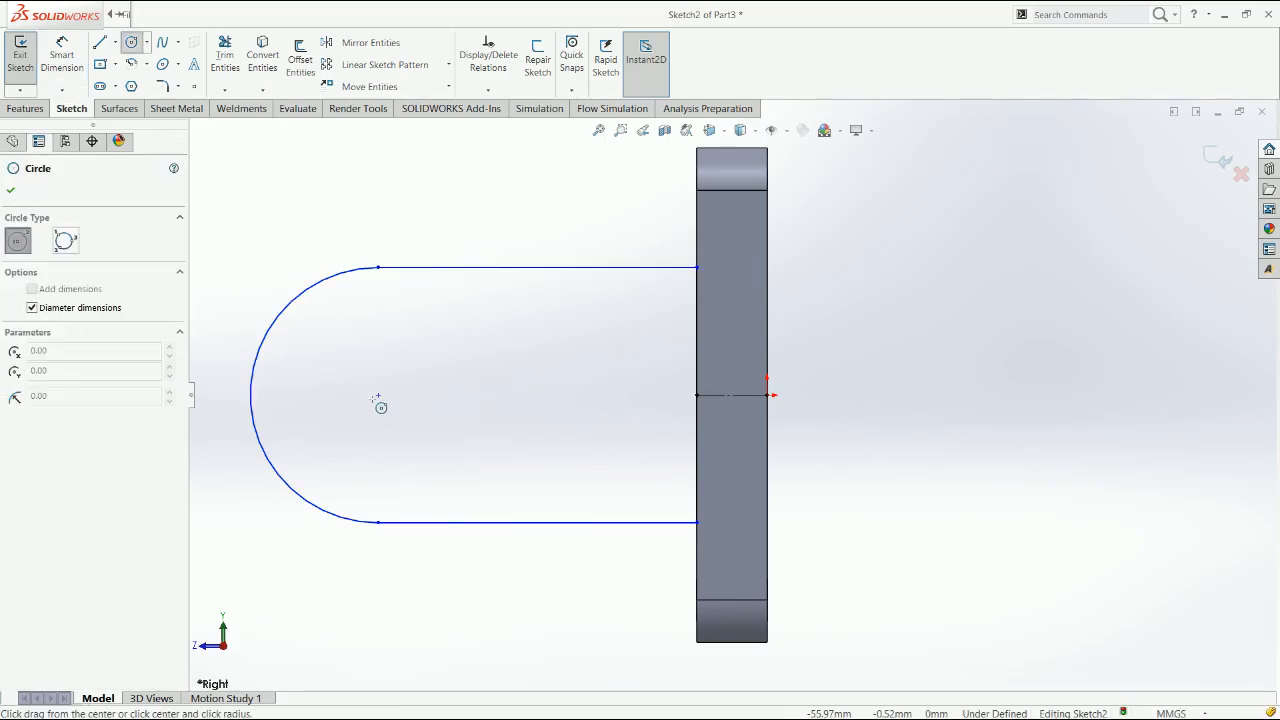
pyautogui.click(386, 402)
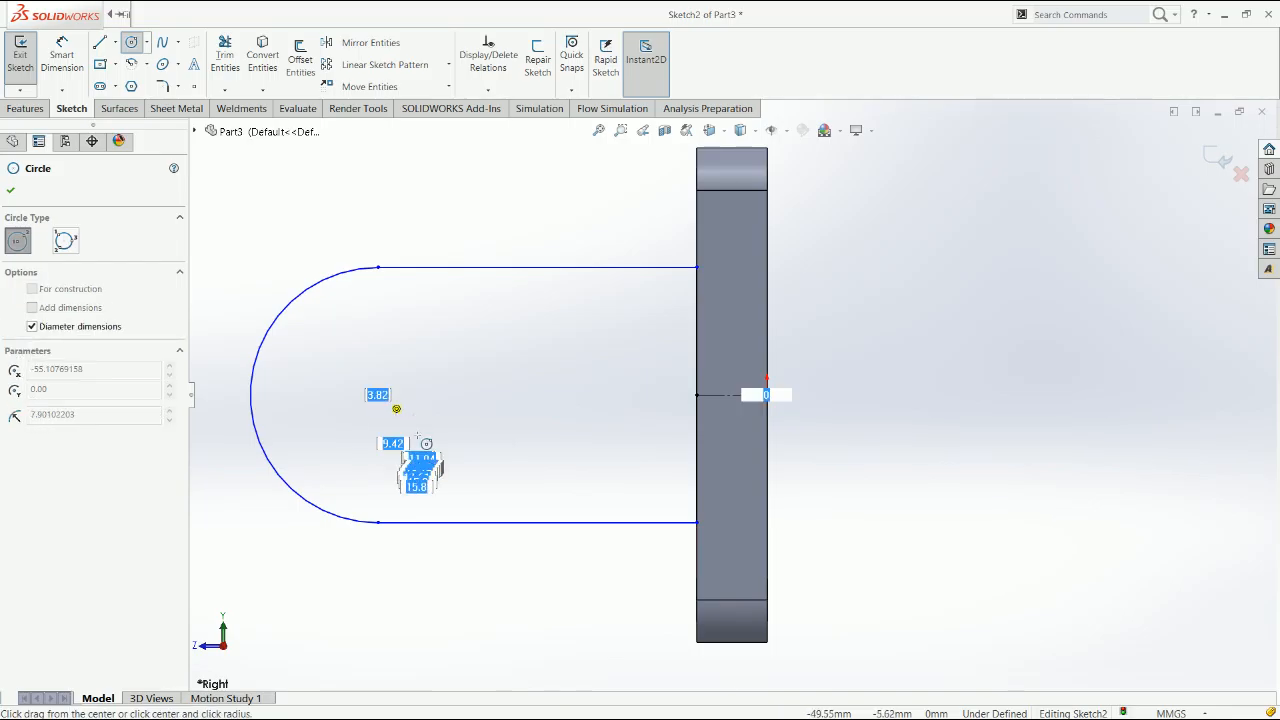
pyautogui.write('15')
pyautogui.press('Return')
pyautogui.press('Escape')
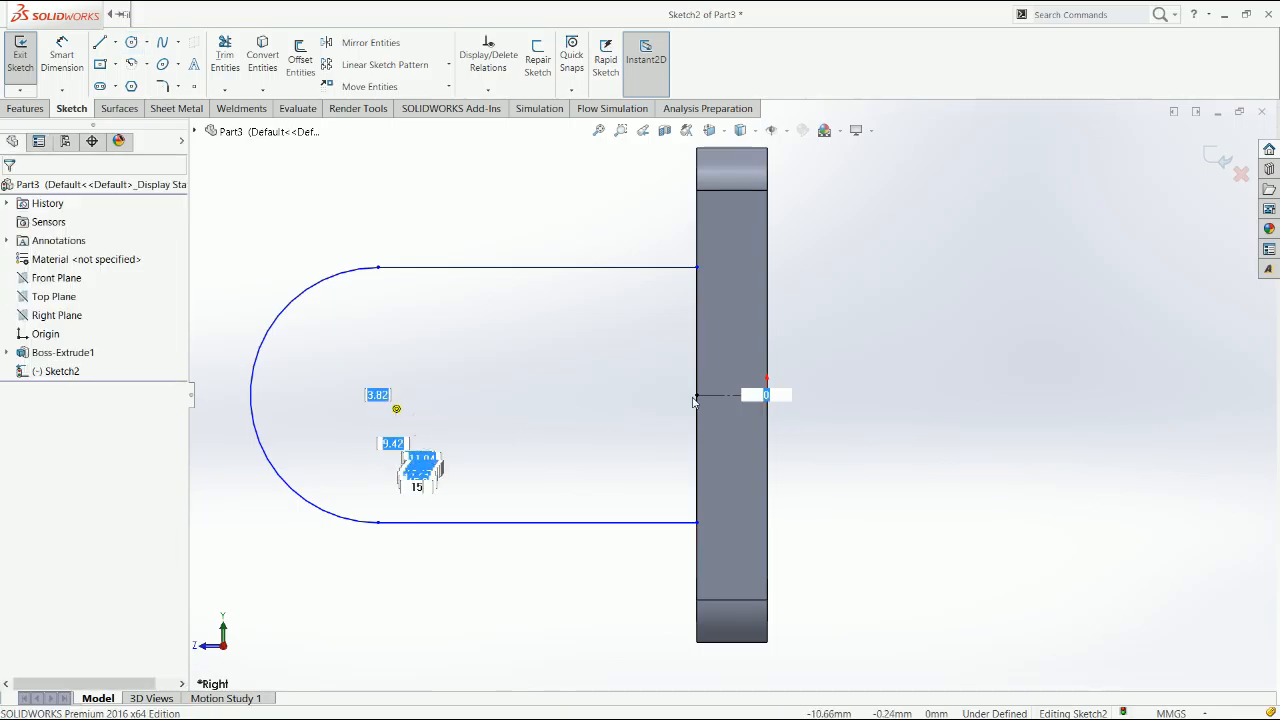
# Enlarge the lug profile to about 43 mm high by moving its upper corner point along the plate's edge
pyautogui.moveTo(855, 369); pyautogui.dragTo(855, 312, button='right')
pyautogui.click(698, 349)
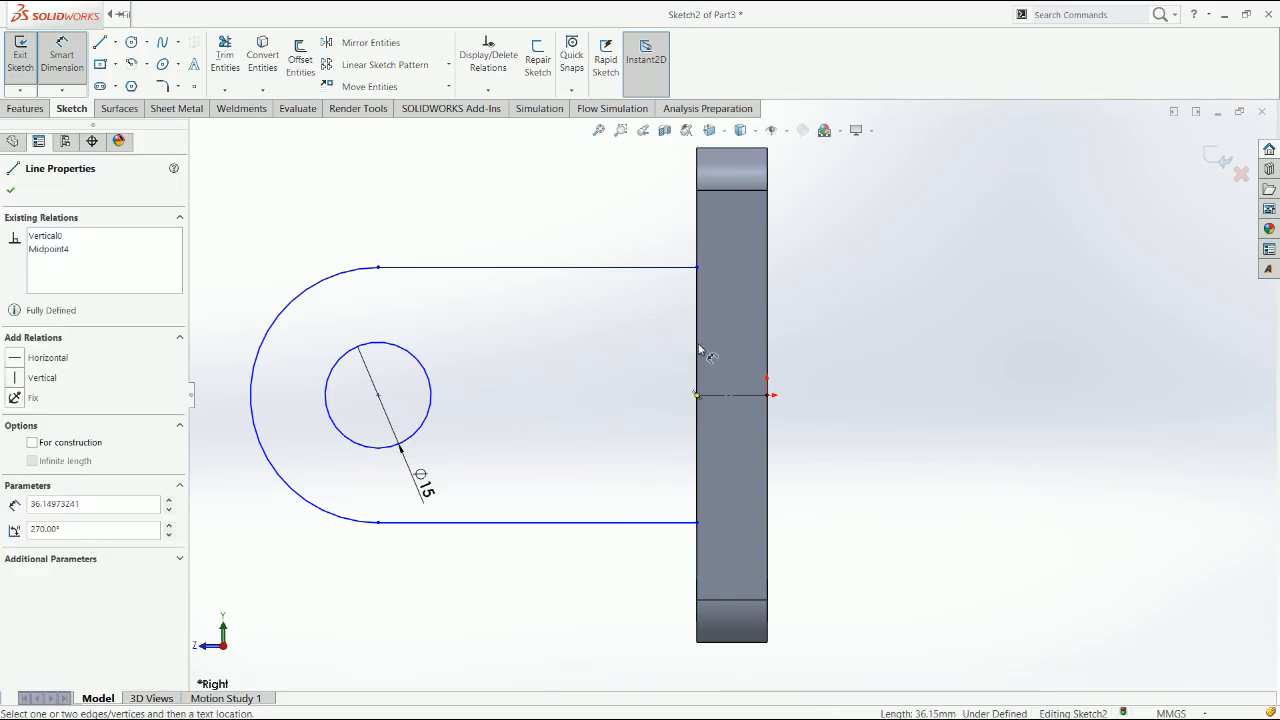
pyautogui.press('Escape')
pyautogui.click(697, 268)
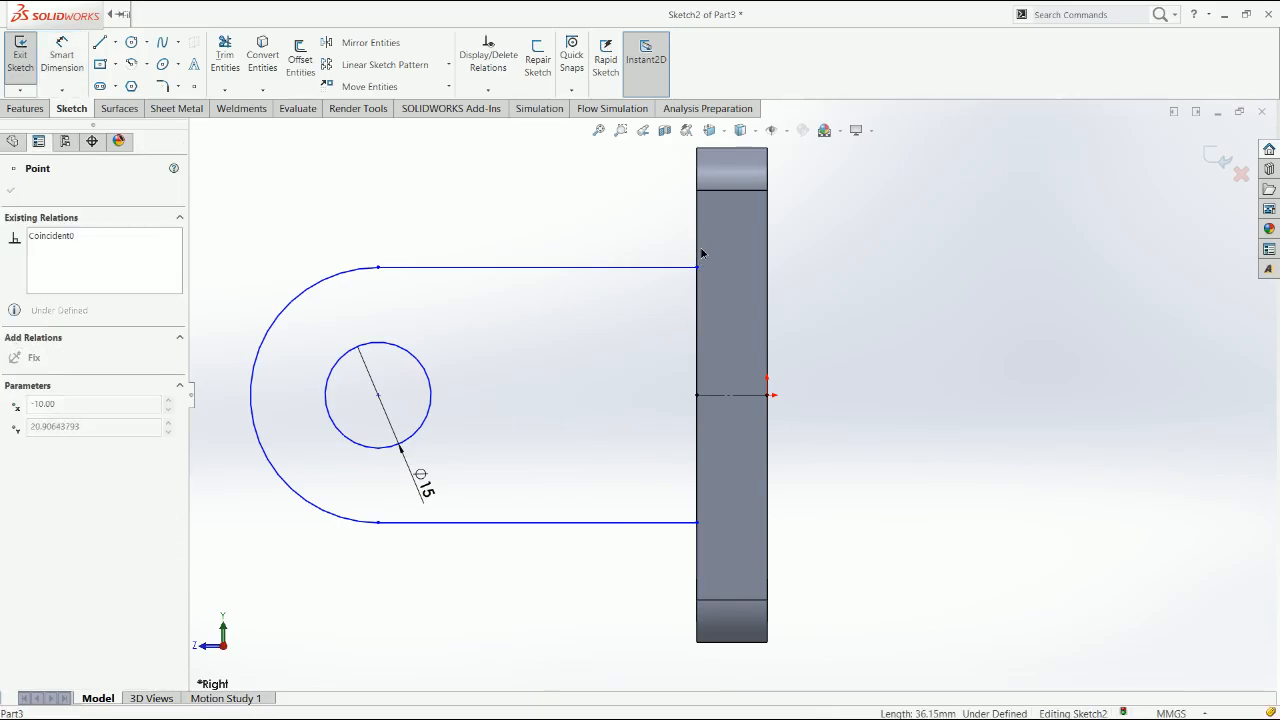
pyautogui.moveTo(701, 253); pyautogui.dragTo(704, 248)
# Dimension the lug profile's vertical side along the plate and set it to 45 mm
pyautogui.moveTo(837, 384); pyautogui.dragTo(833, 345, button='right')
pyautogui.click(698, 308)
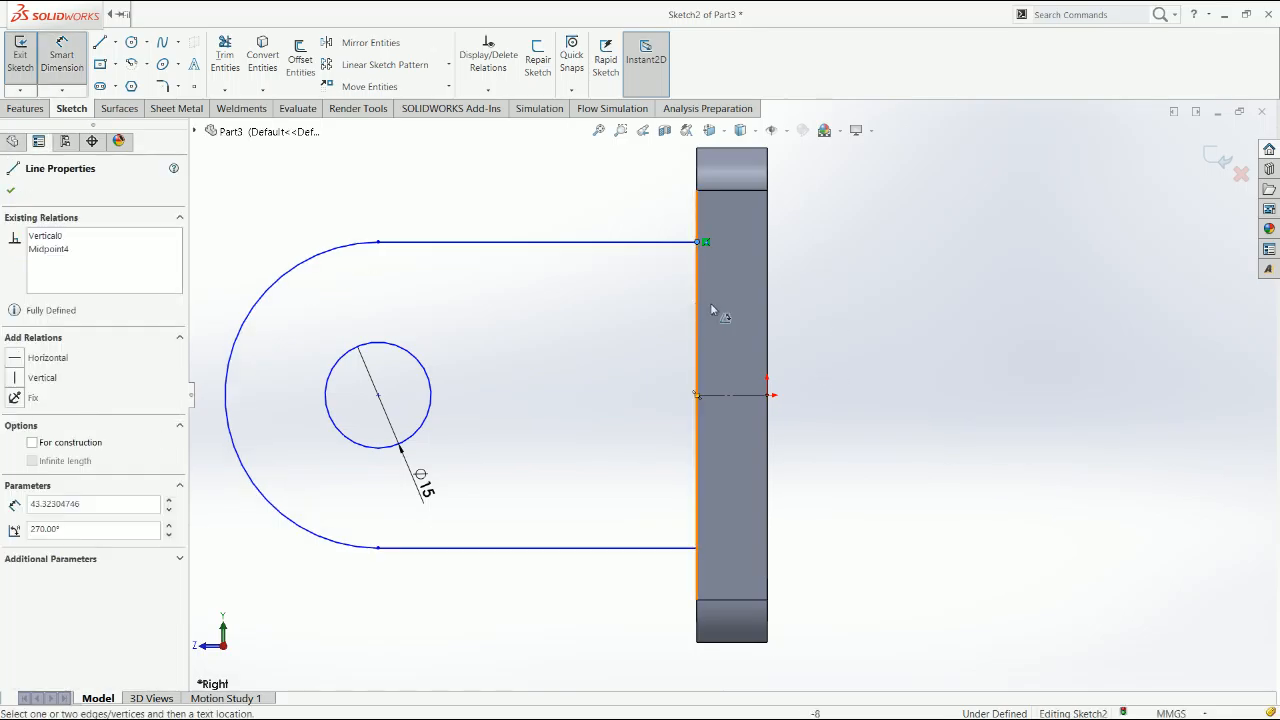
pyautogui.press('Escape')
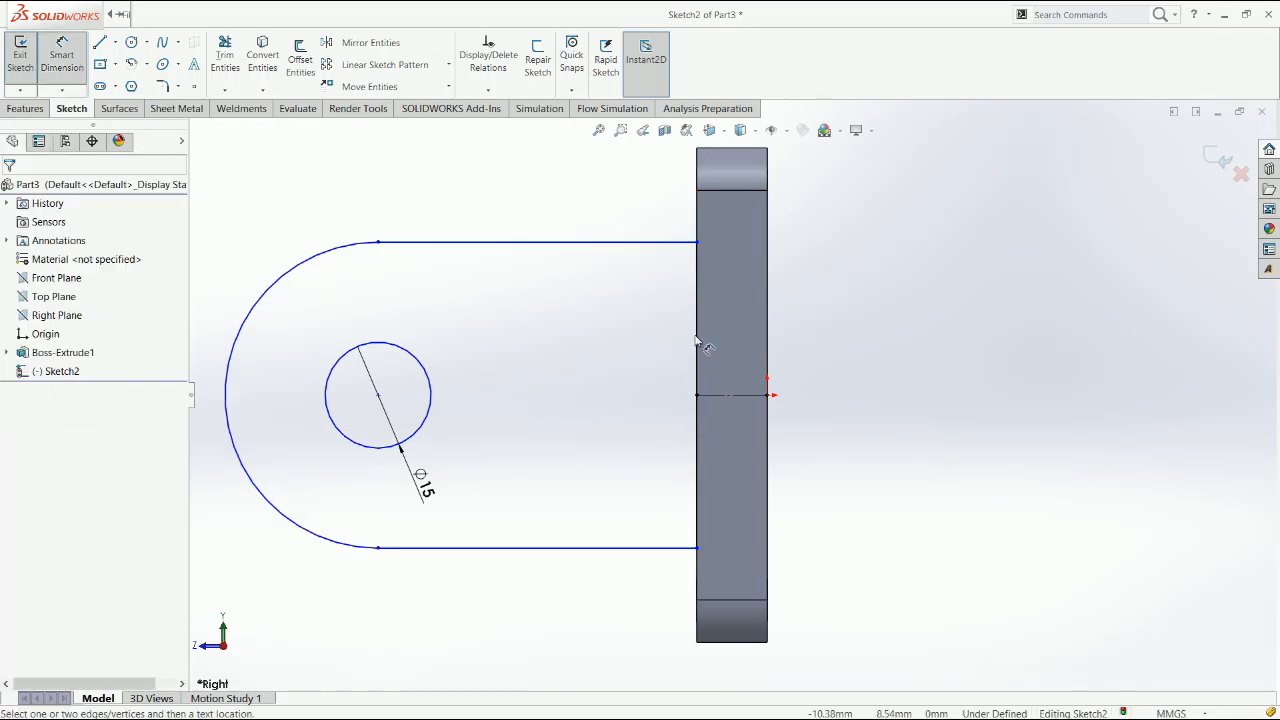
pyautogui.click(697, 343)
pyautogui.click(822, 378)
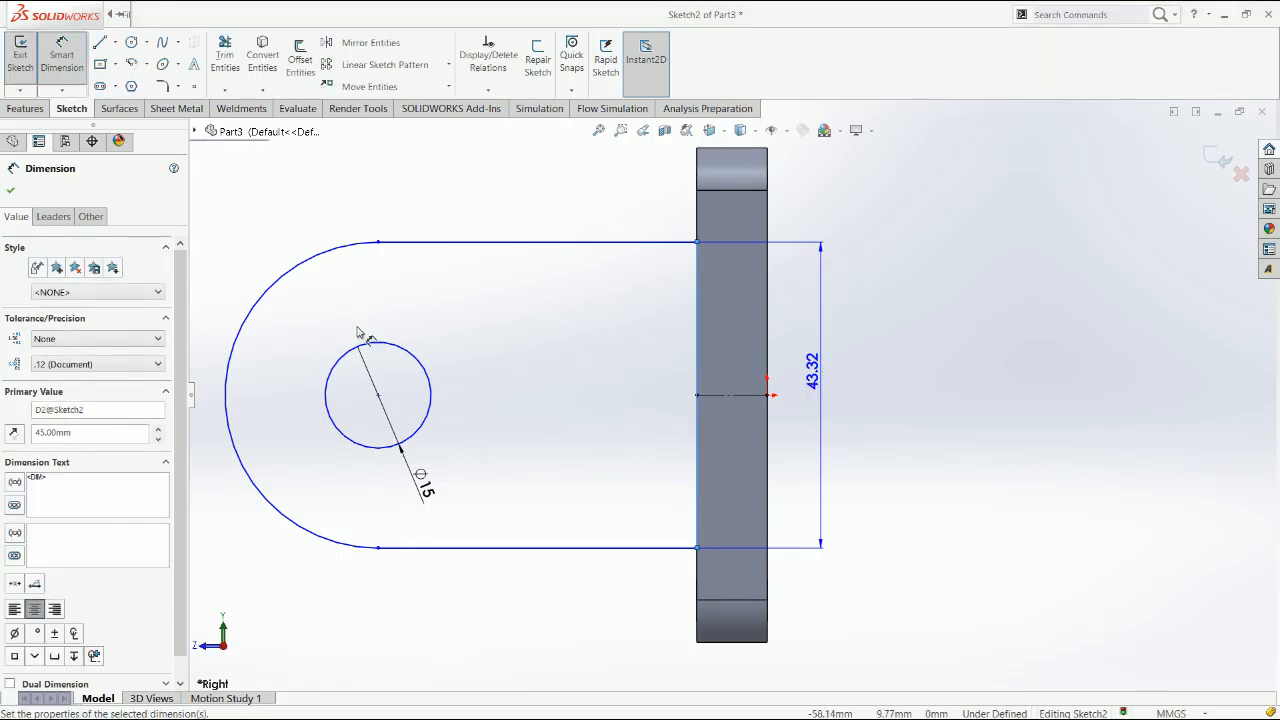
# Dimension the lug profile's upper horizontal line and set its length to 45 mm
pyautogui.click(440, 242)
pyautogui.click(545, 213)
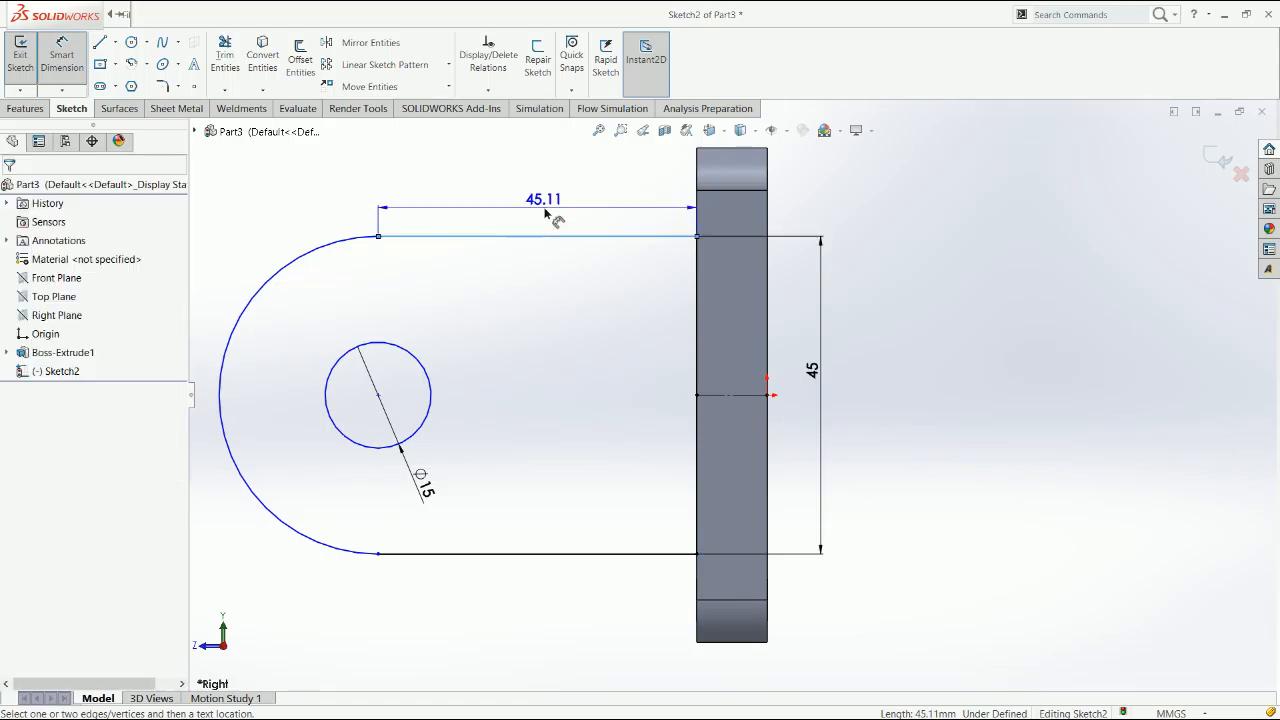
pyautogui.press('Escape')
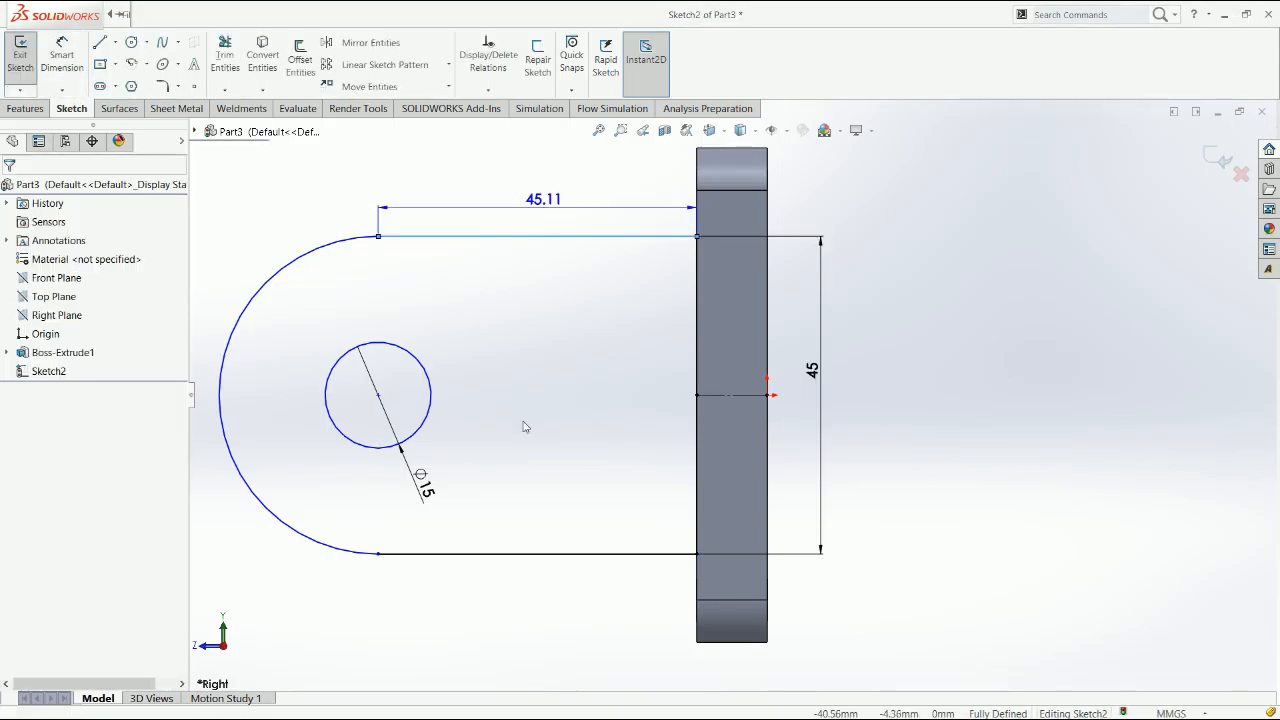
# Set the lug hole's diameter to 20 mm
pyautogui.doubleClick(474, 459)
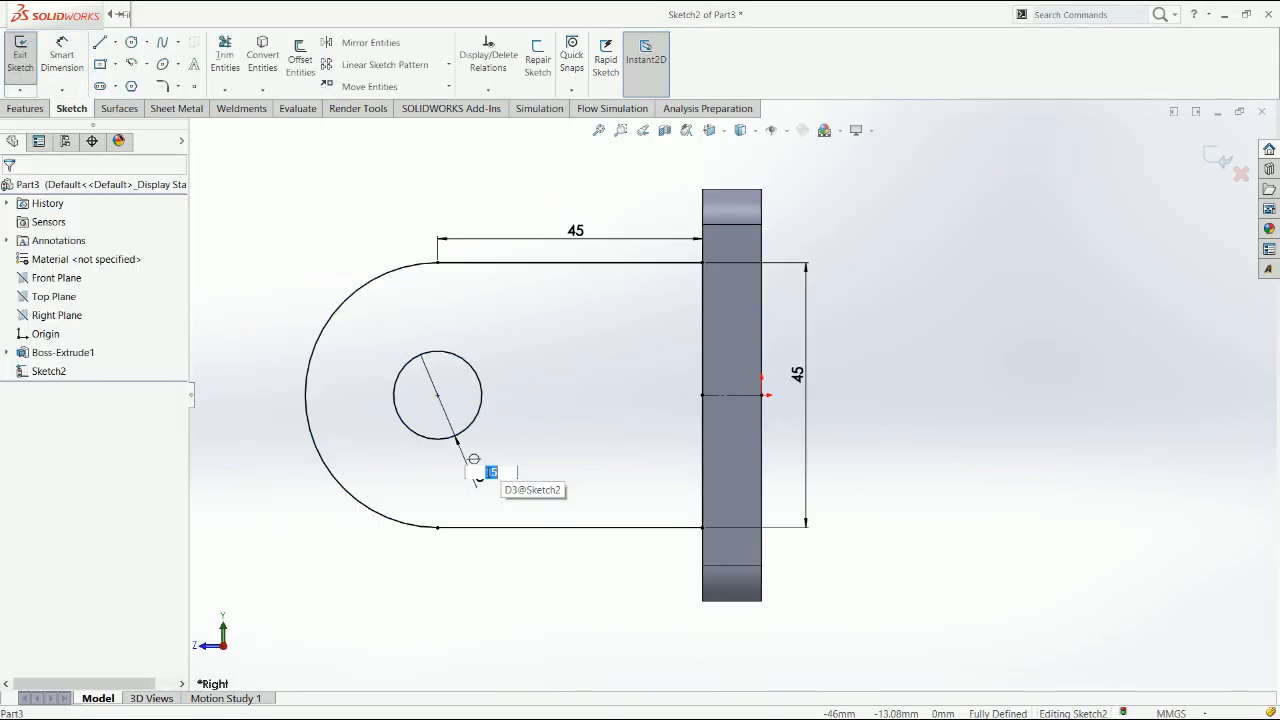
pyautogui.write('20')
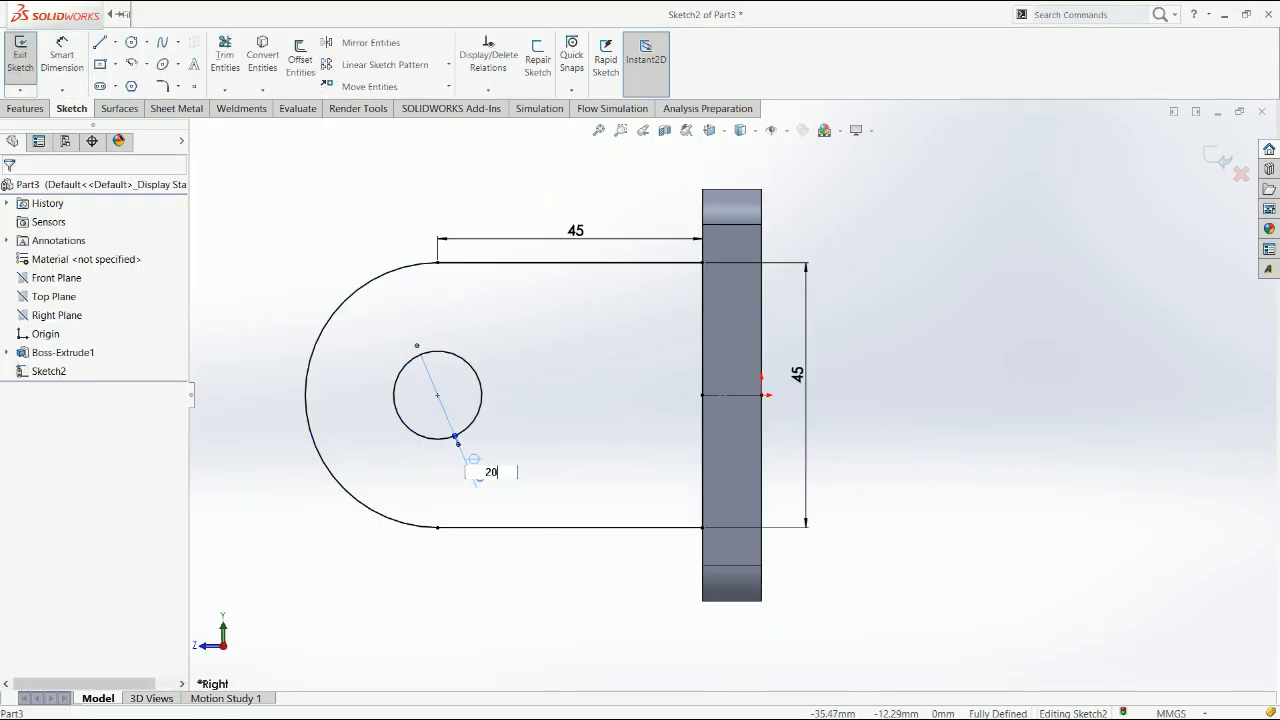
pyautogui.press('Return')
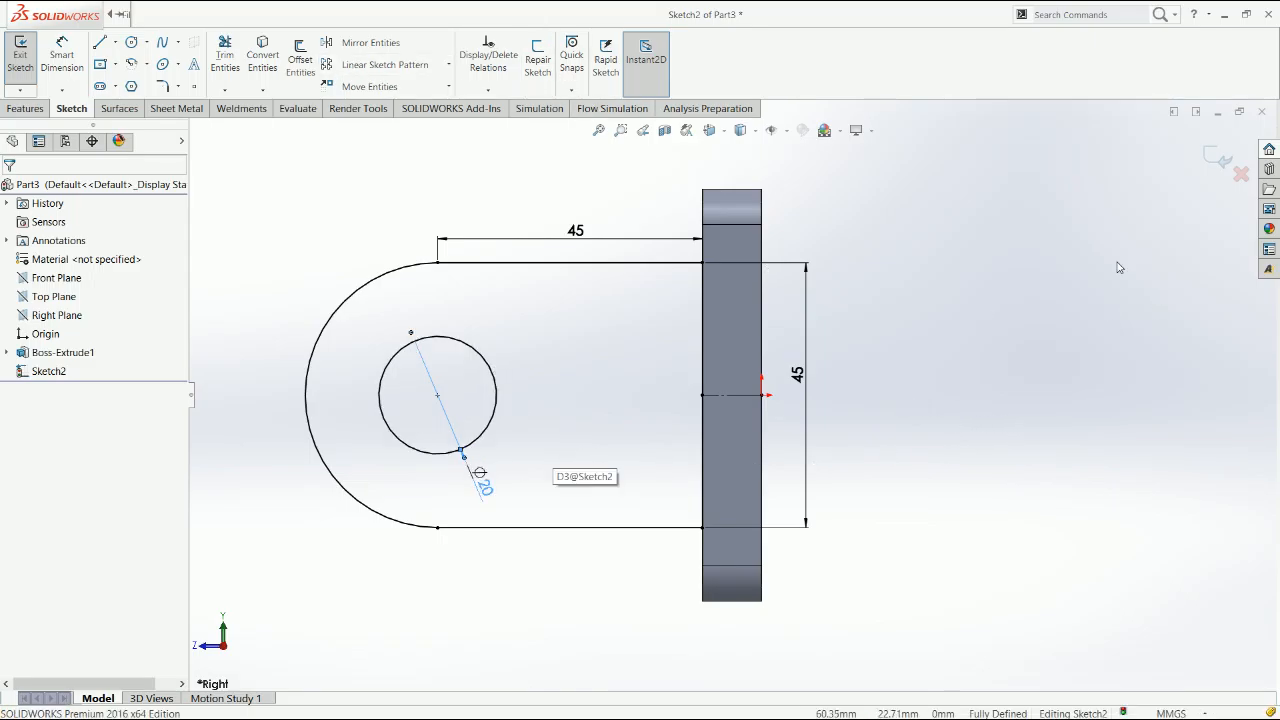
# Extrude the lug sketch as a boss with the Mid Plane end condition and a depth of 15 mm
pyautogui.click(27, 109)
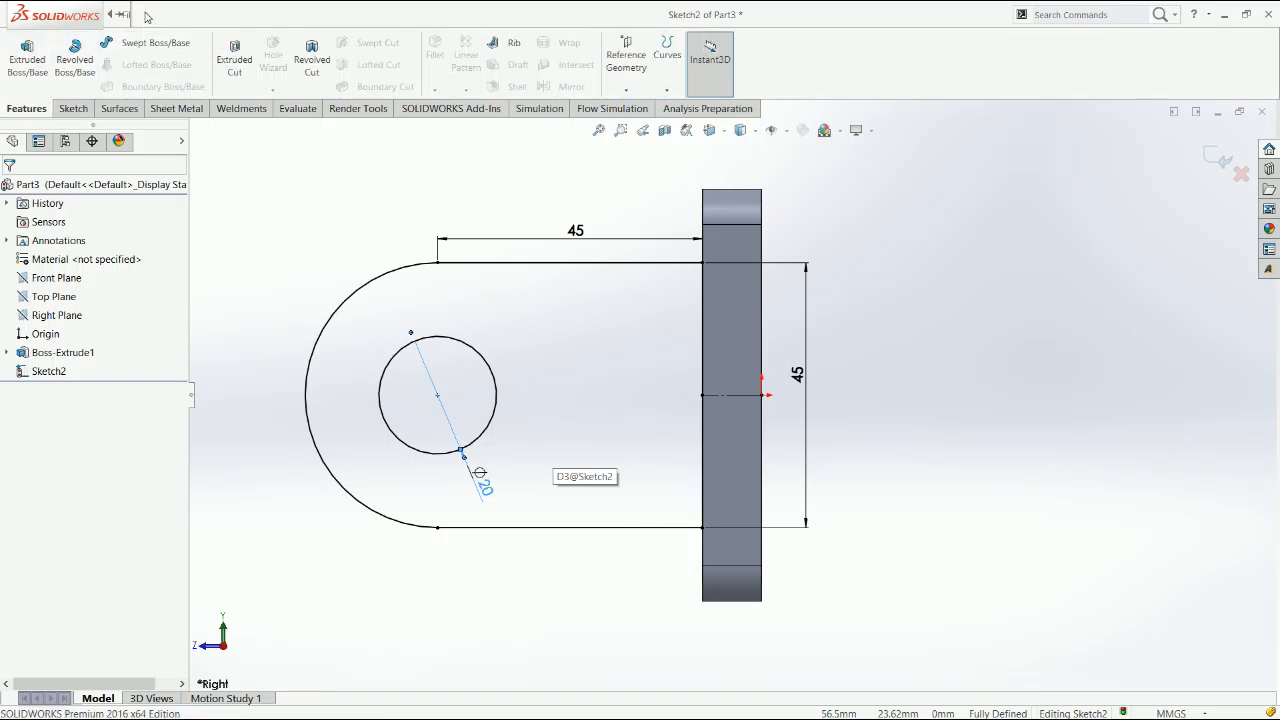
pyautogui.click(28, 62)
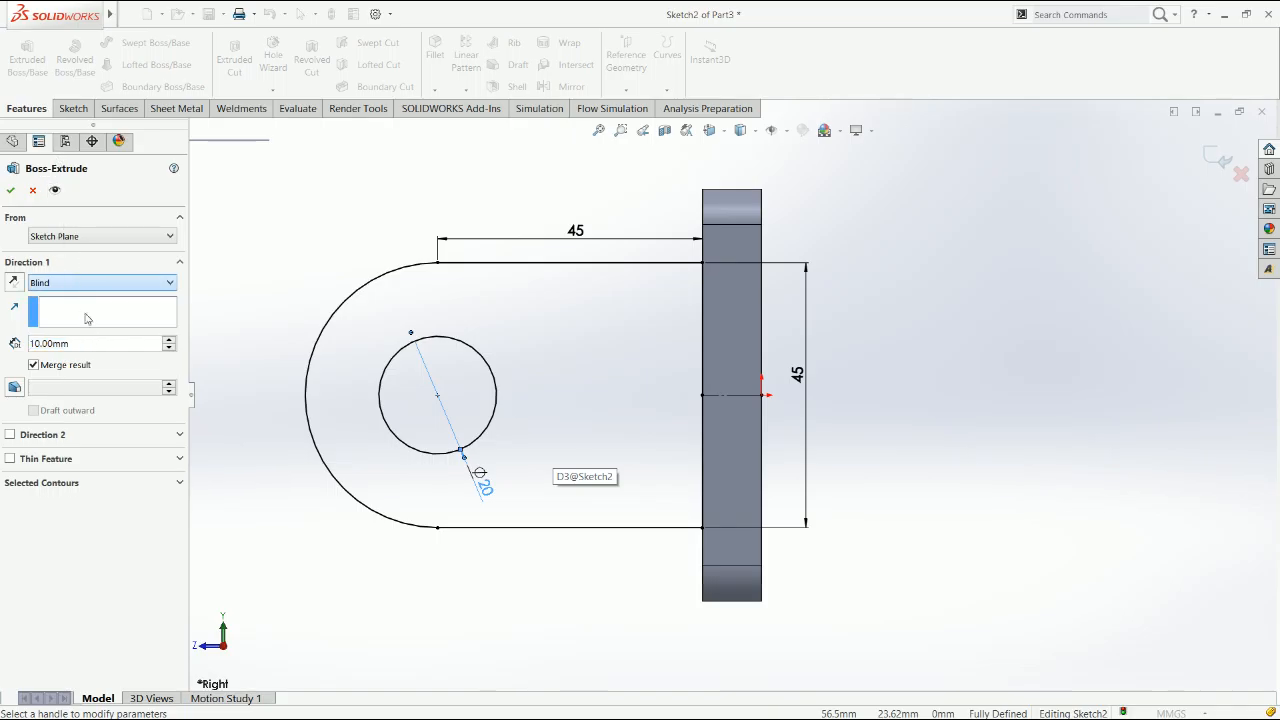
pyautogui.click(65, 372)
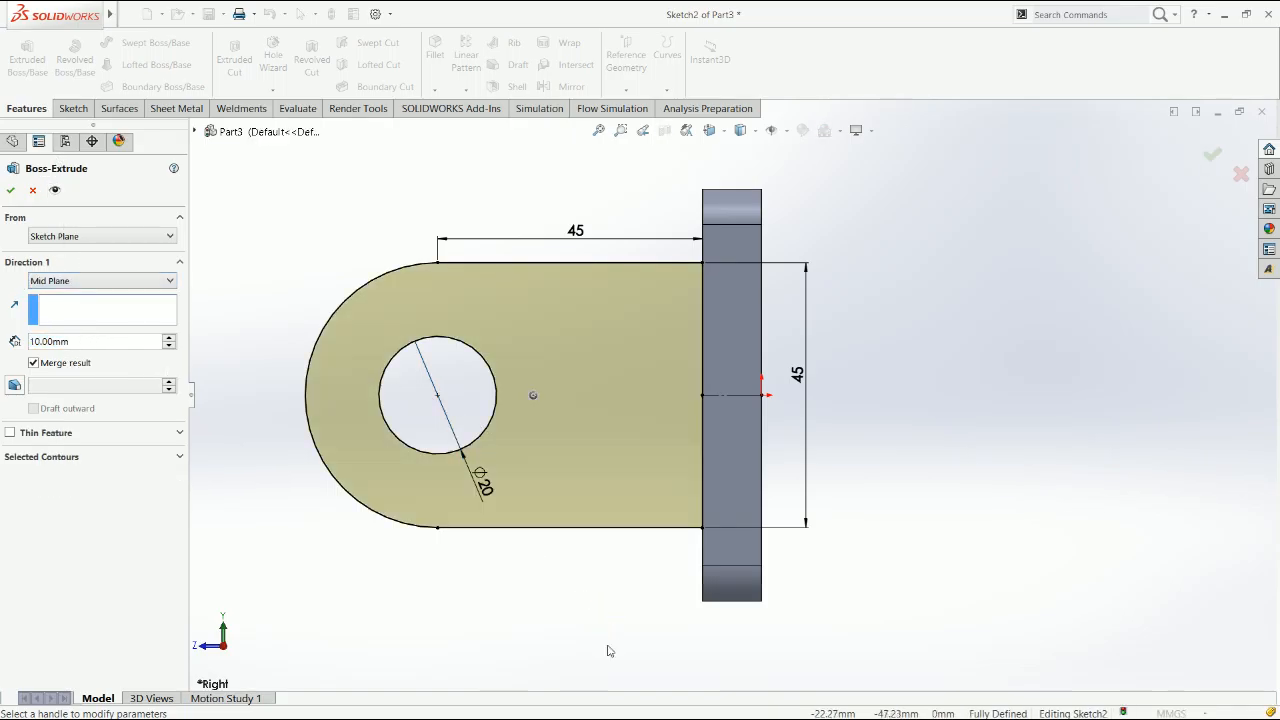
pyautogui.click(170, 338)
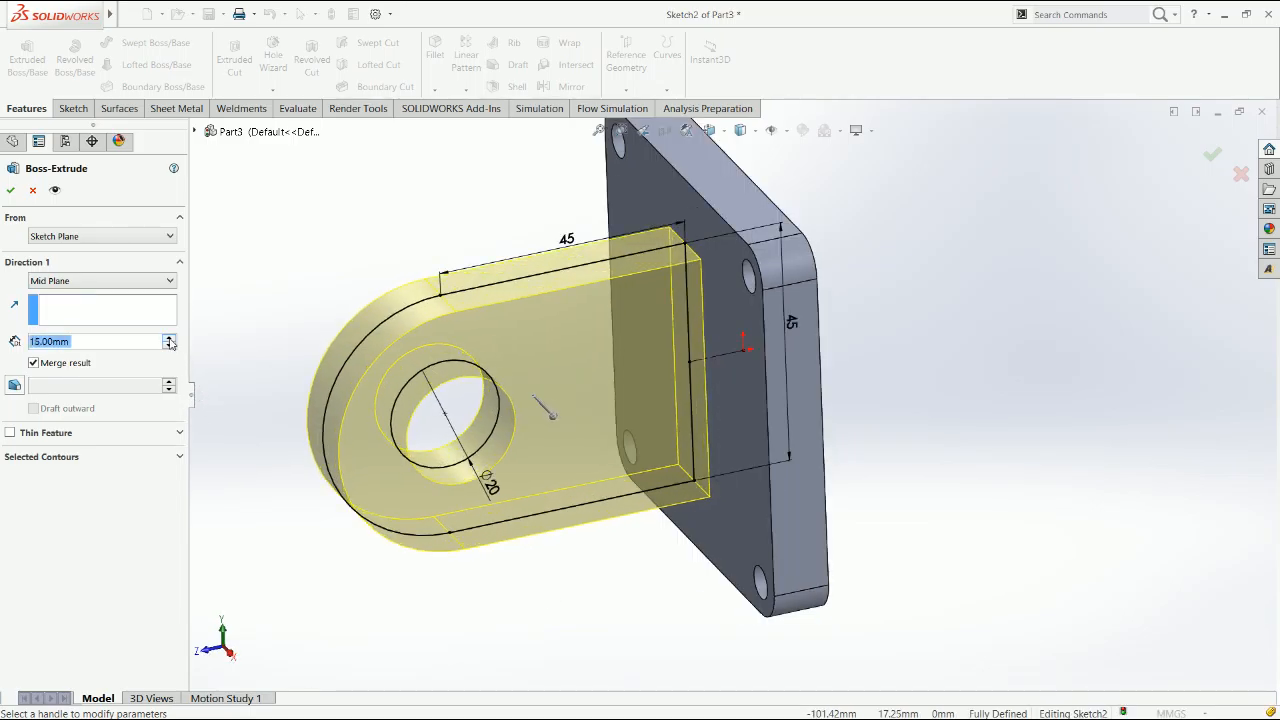
pyautogui.click(10, 190)
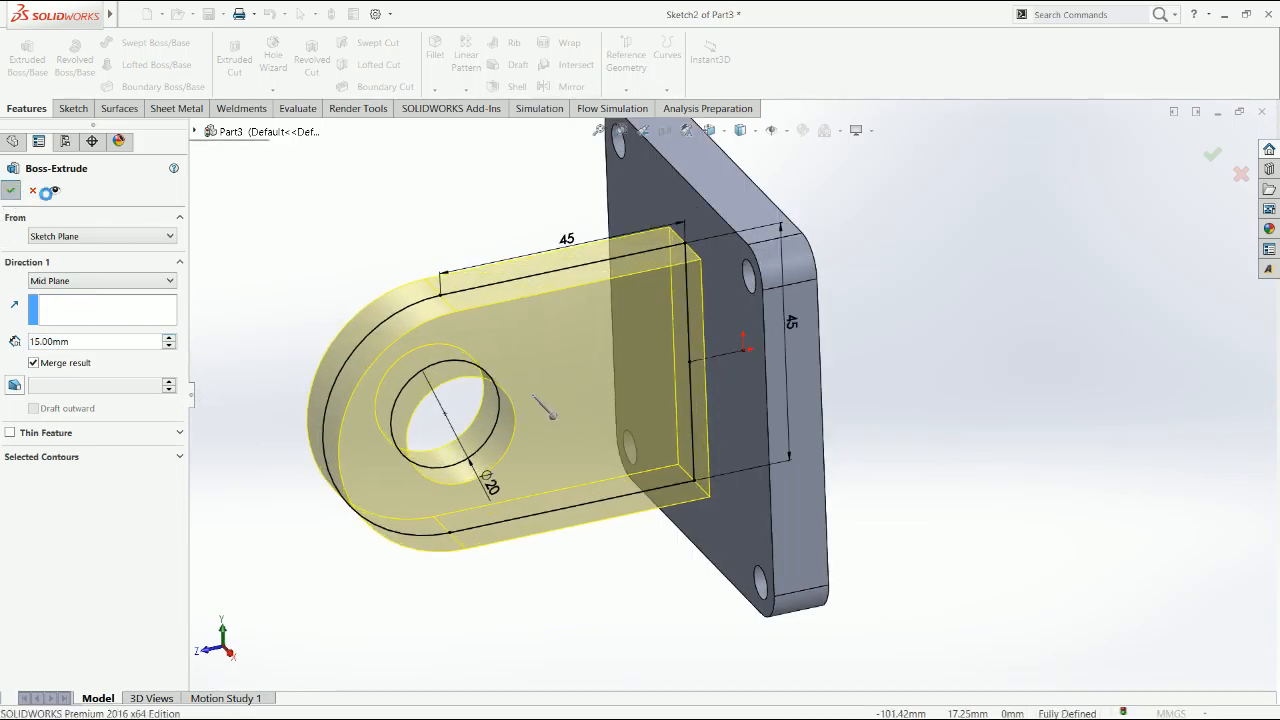
# Fillet the four edges where the lug meets the base plate with a 3 mm symmetric radius
pyautogui.click(435, 50)
pyautogui.click(705, 347)
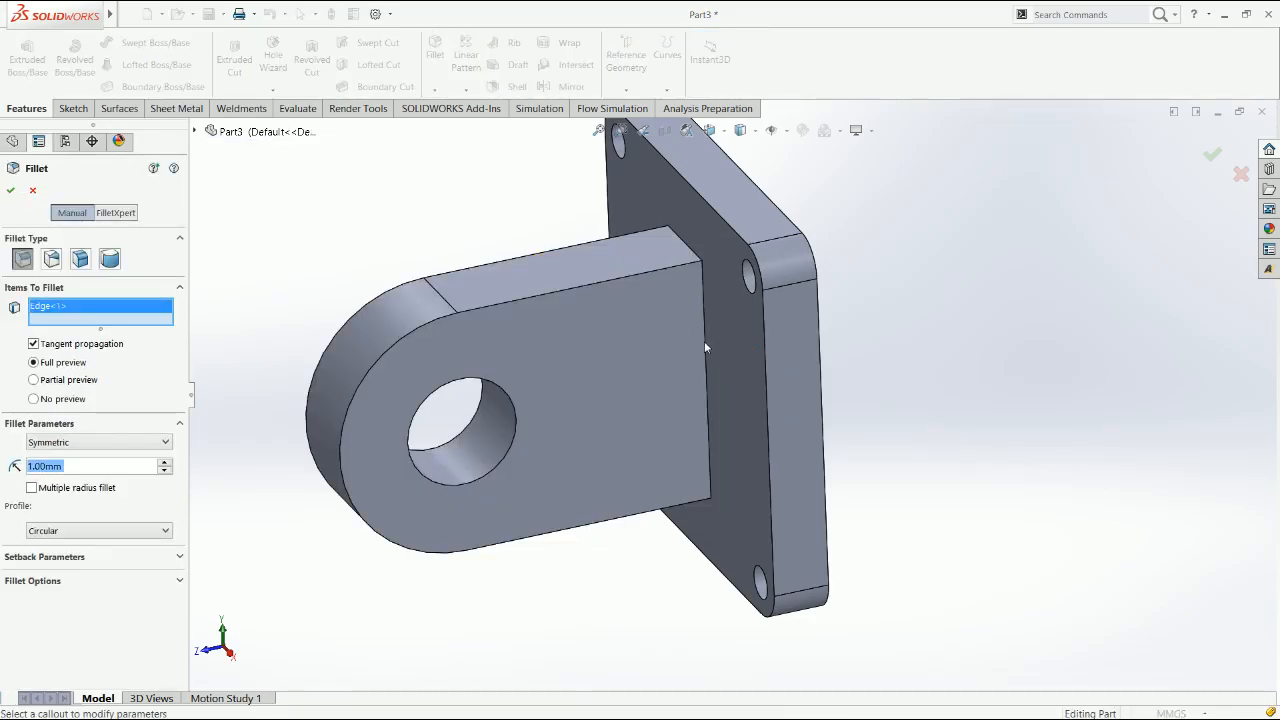
pyautogui.click(740, 304)
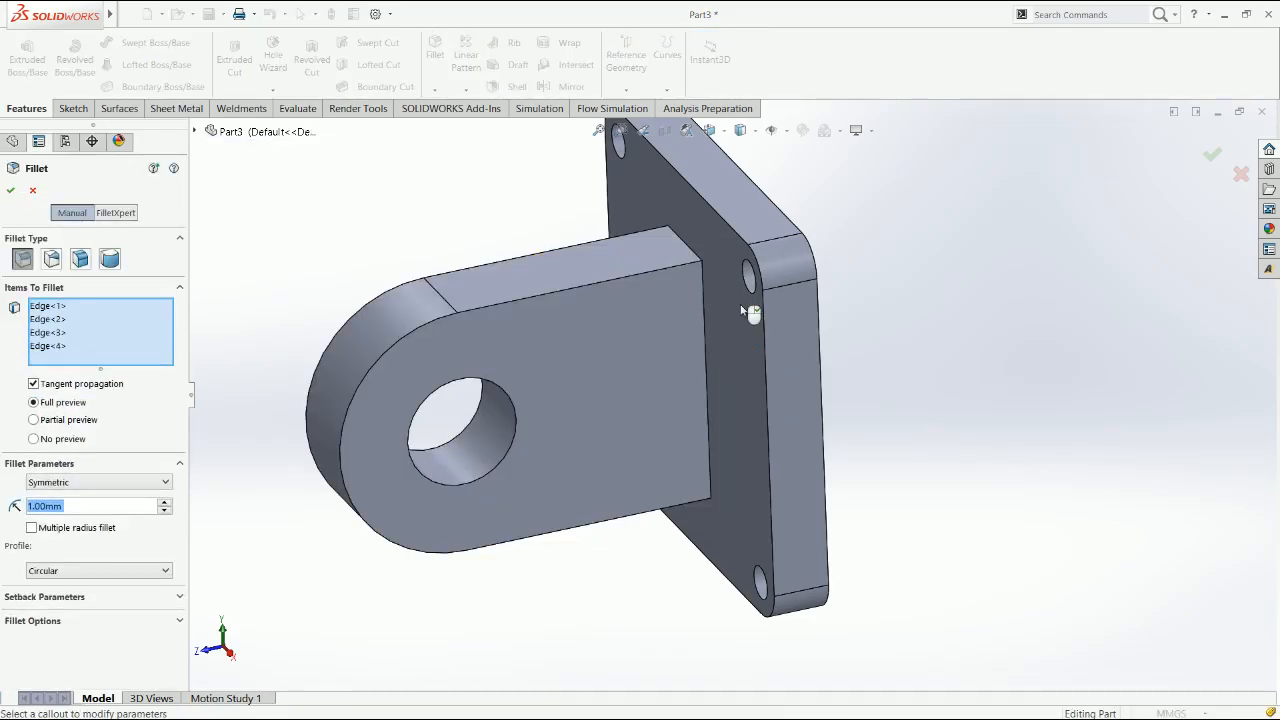
pyautogui.click(166, 504)
pyautogui.click(166, 504)
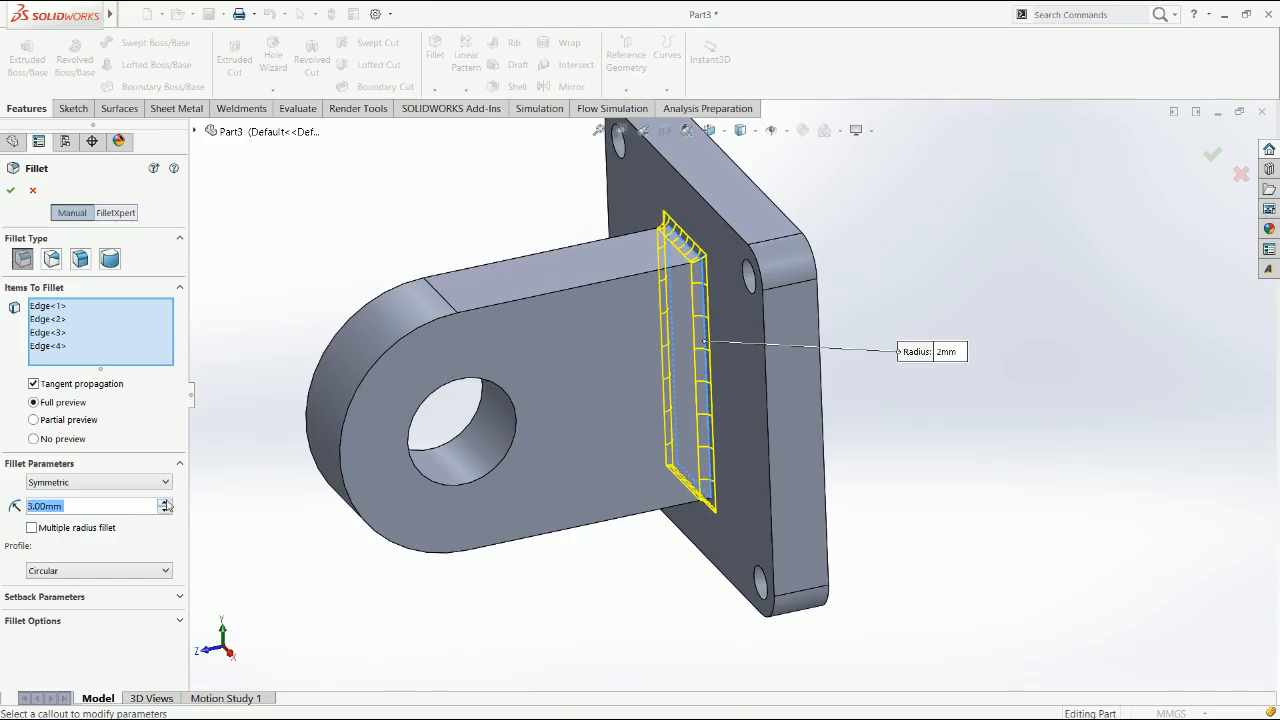
pyautogui.click(10, 190)
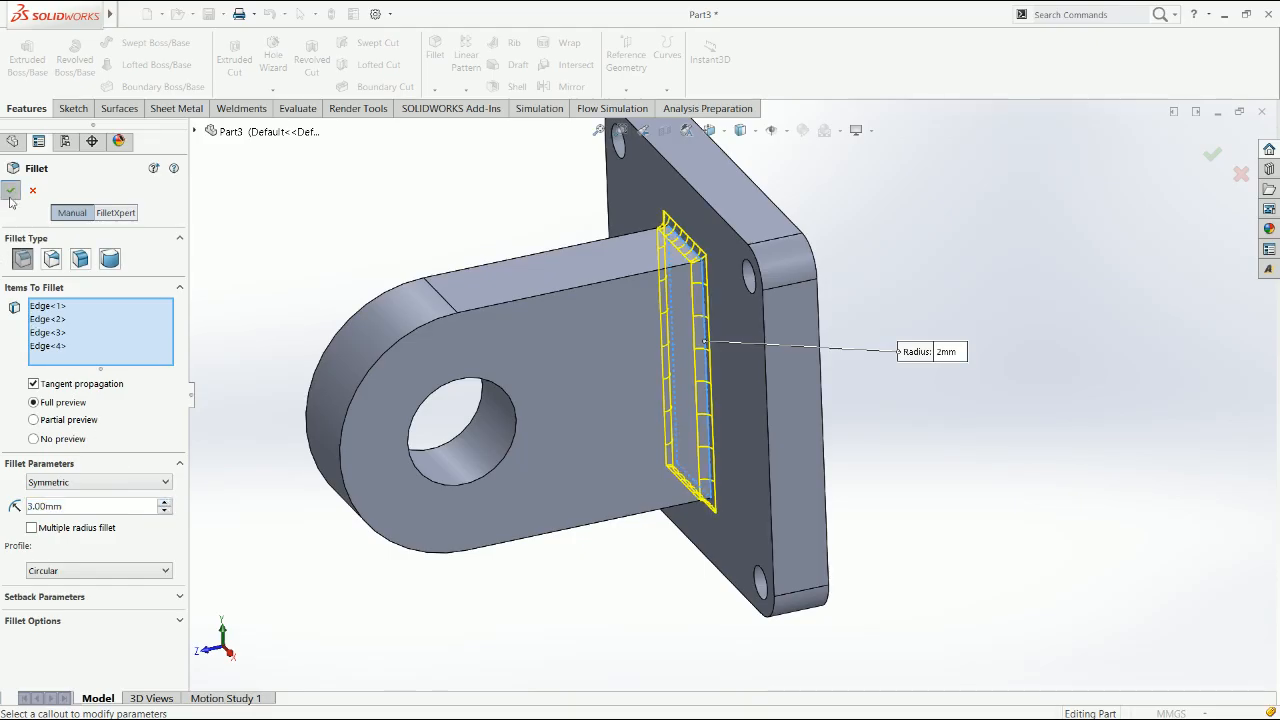
pyautogui.click(570, 593)
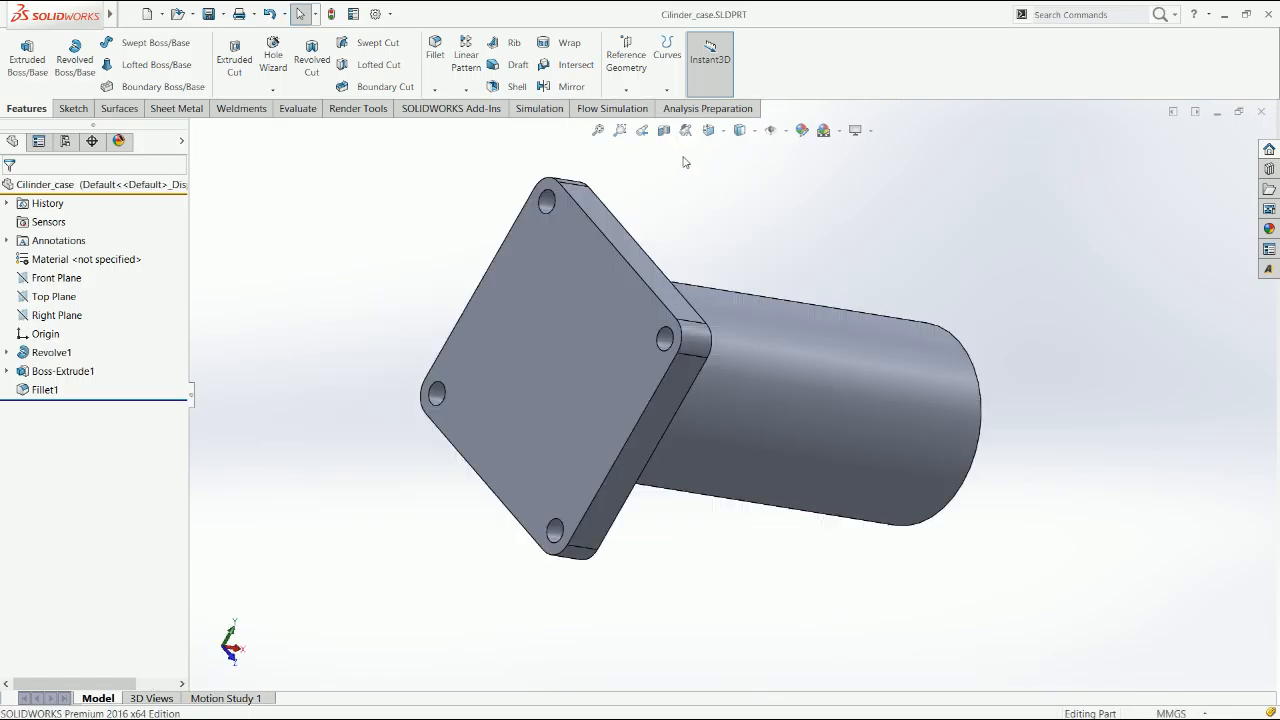
pyautogui.scroll(3, 727, 224)
pyautogui.moveTo(725, 238); pyautogui.dragTo(643, 253, button='middle')
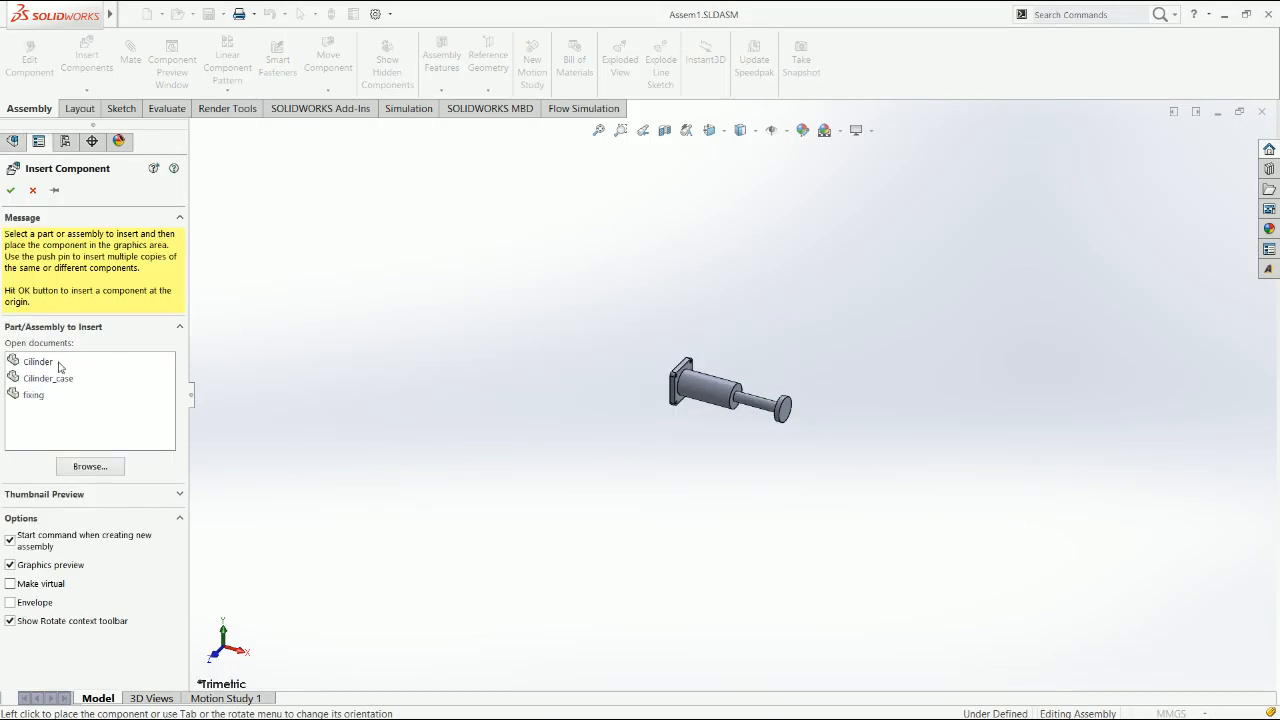
# Insert the fixing part into the assembly, placing it beside the flanged end of the cylinder case
pyautogui.click(38, 395)
pyautogui.click(588, 434)
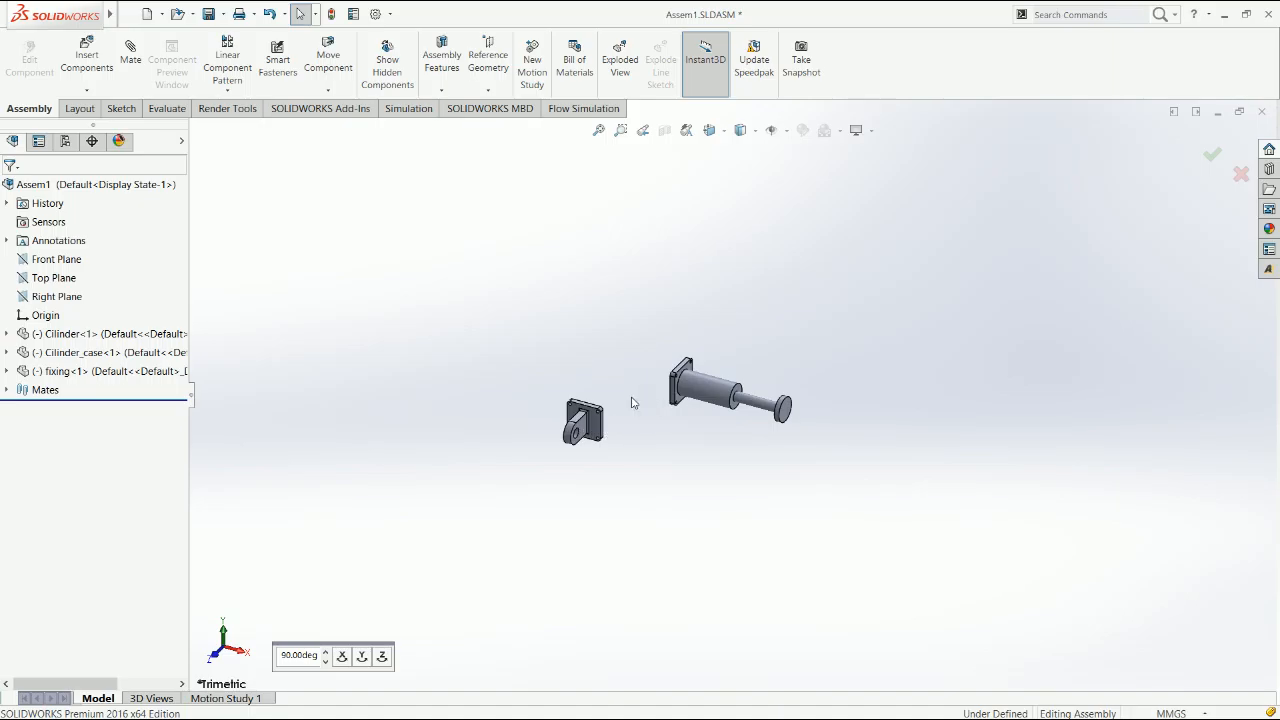
pyautogui.scroll(-5, 705, 432)
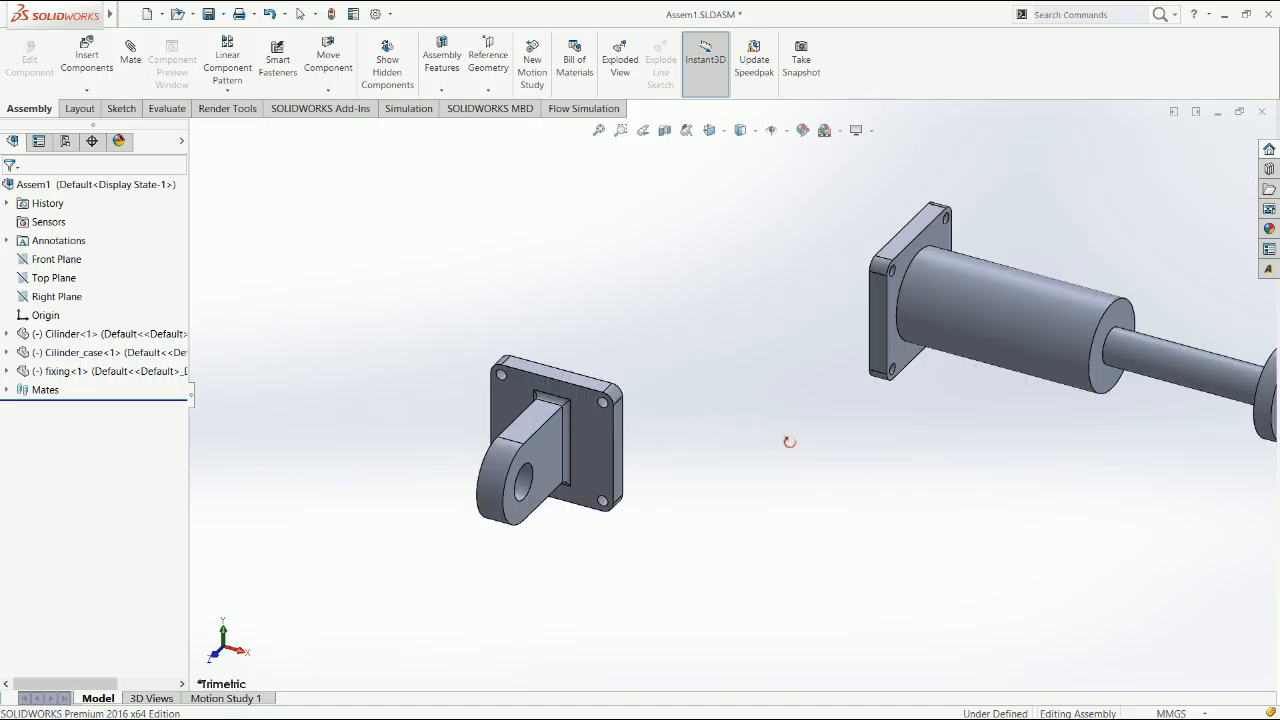
pyautogui.click(802, 306)
pyautogui.moveTo(559, 459); pyautogui.dragTo(727, 484, button='middle')
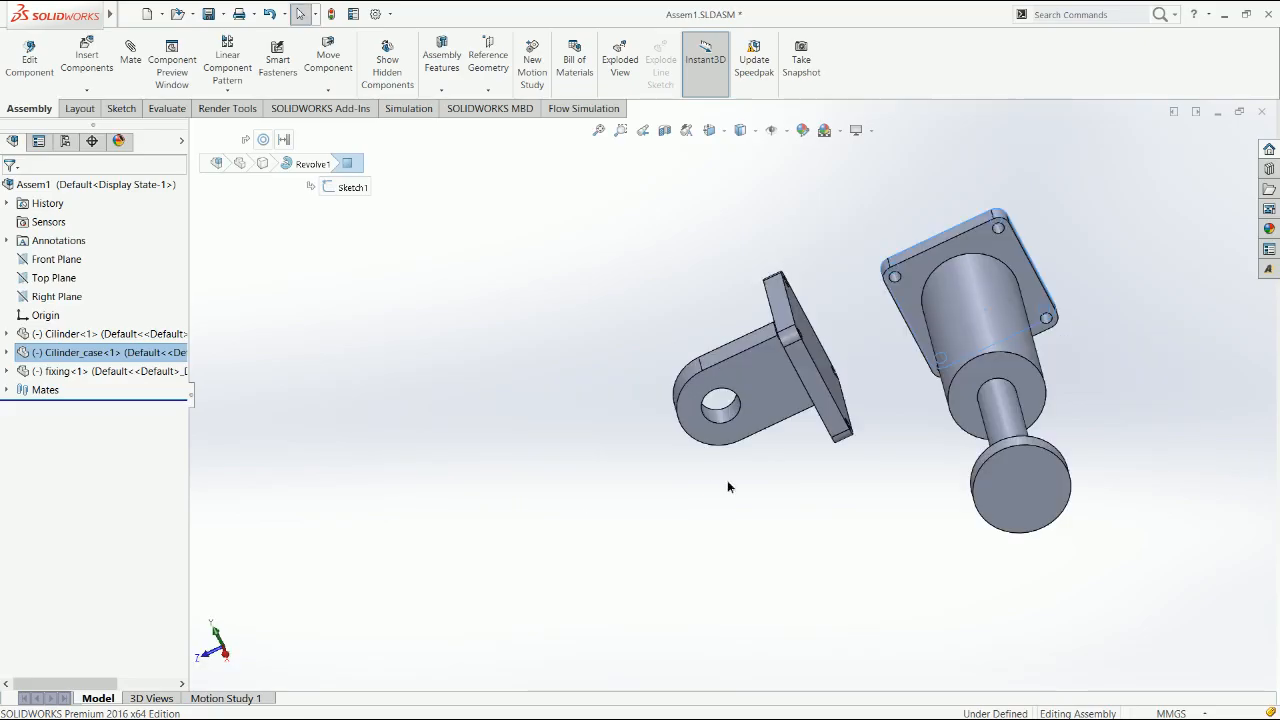
pyautogui.click(727, 487)
pyautogui.click(819, 362)
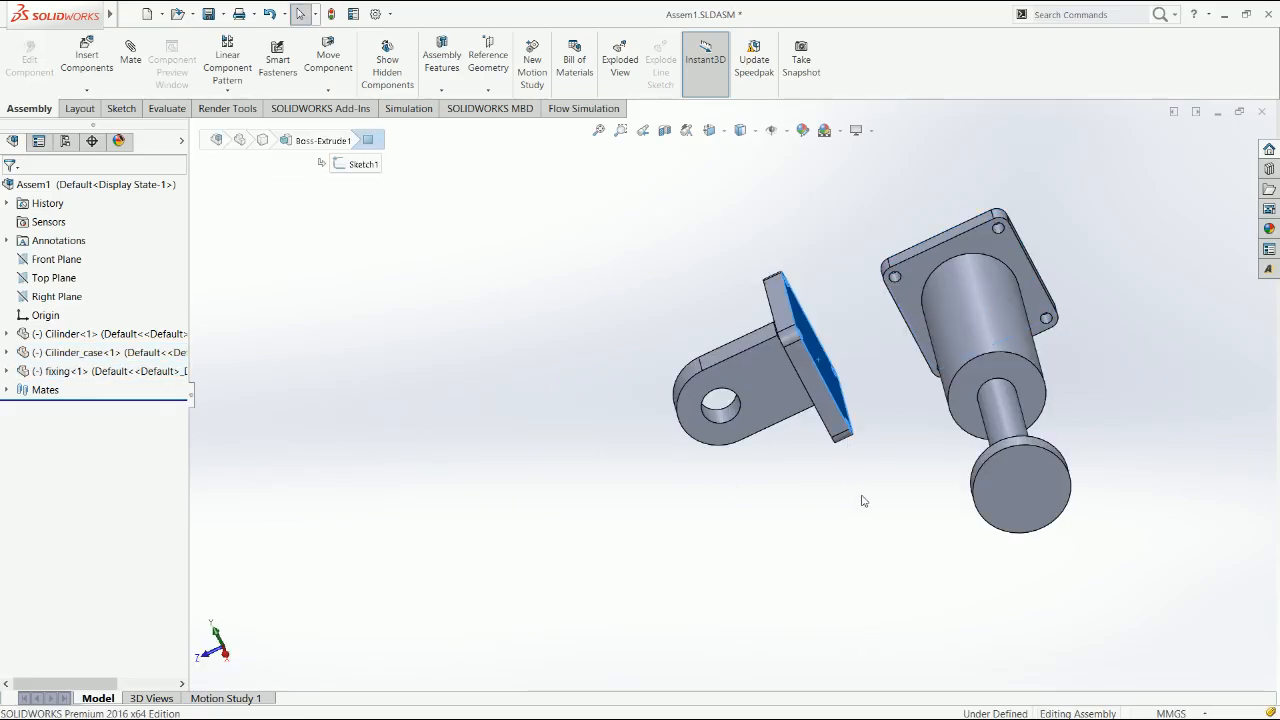
pyautogui.click(792, 483)
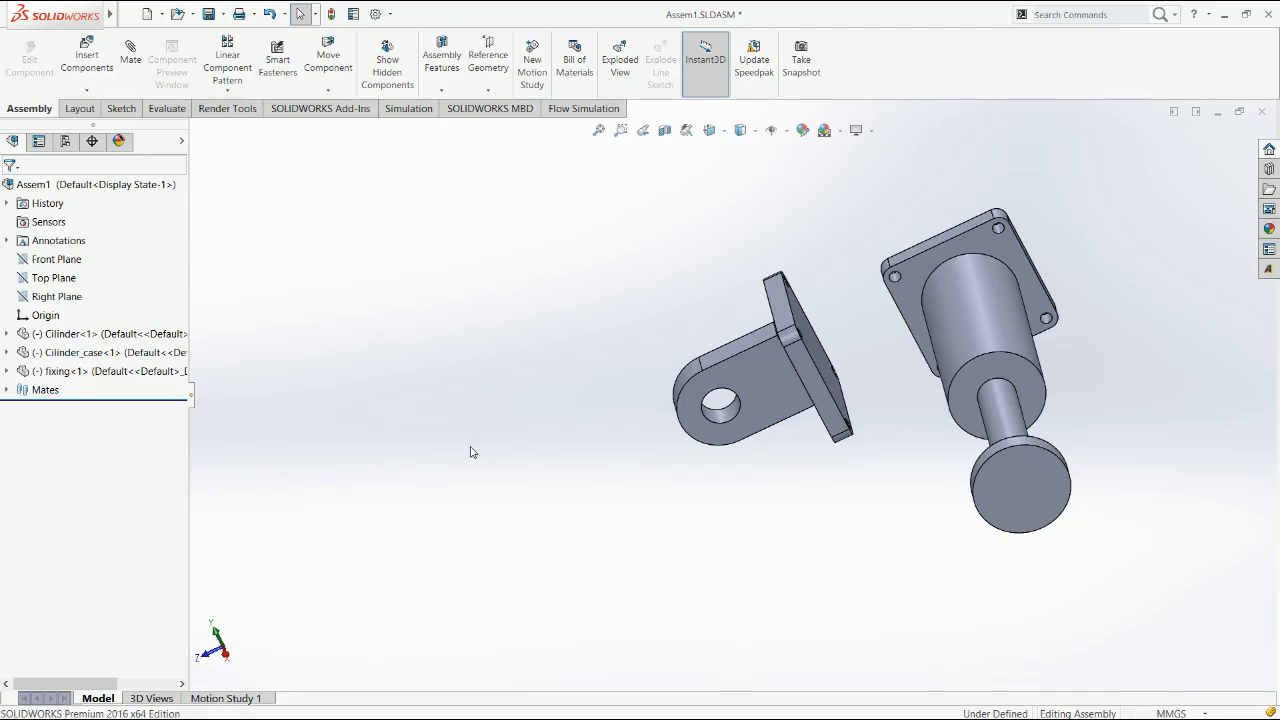
# Rotate the fixing component so the flat back of its plate turns toward the cylinder case's flange
pyautogui.click(444, 427)
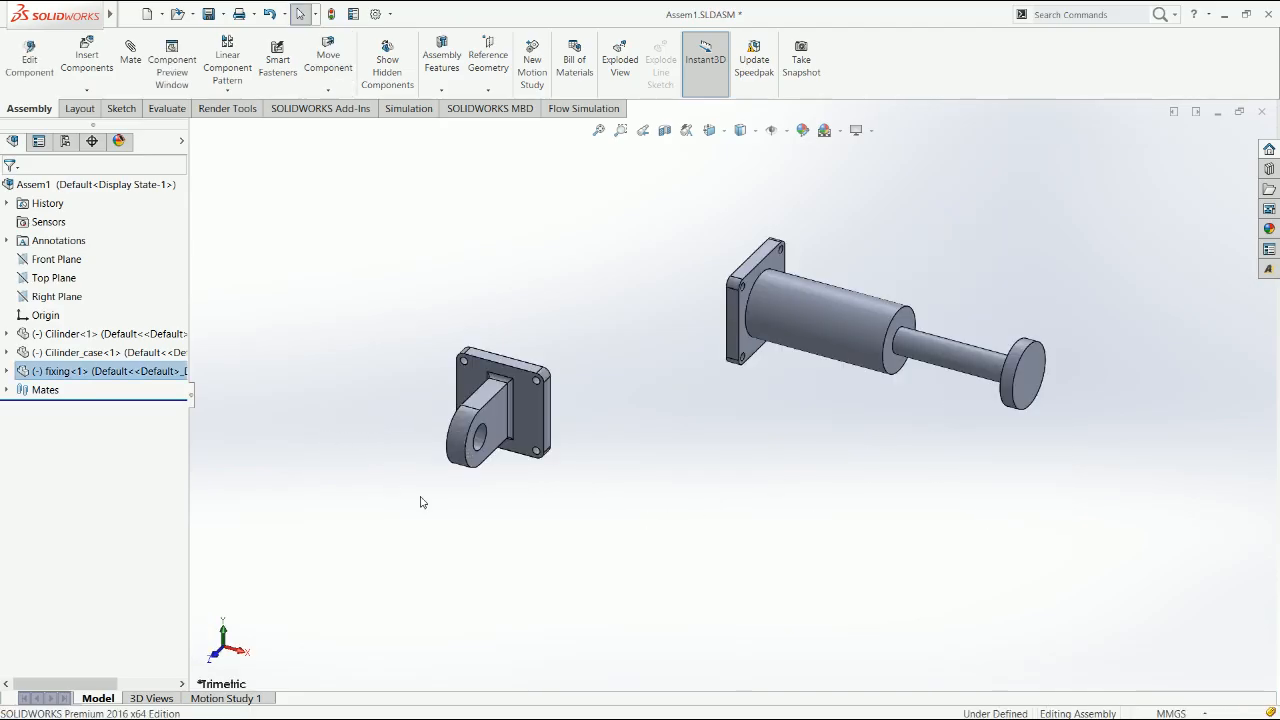
pyautogui.moveTo(490, 414); pyautogui.dragTo(498, 443, button='right')
pyautogui.moveTo(528, 413); pyautogui.dragTo(577, 375)
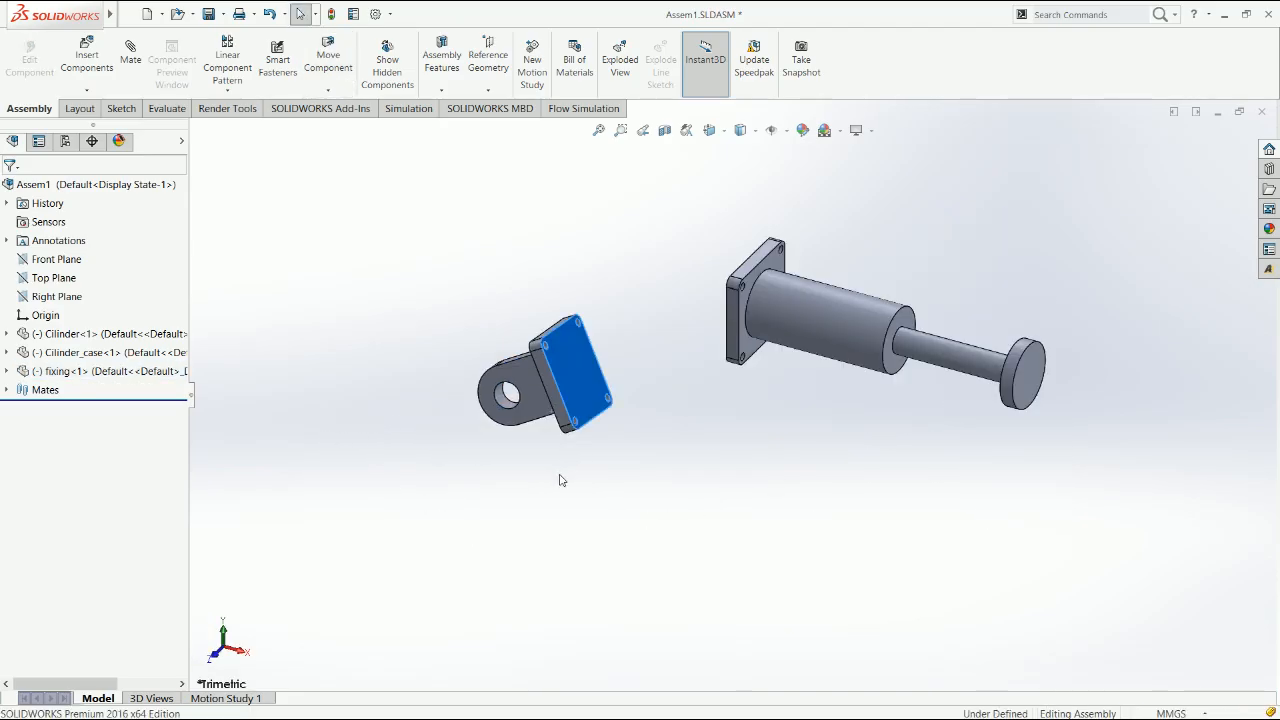
# Create a reference axis with the Two Planes option from the assembly's Top Plane and Right Plane
pyautogui.click(488, 62)
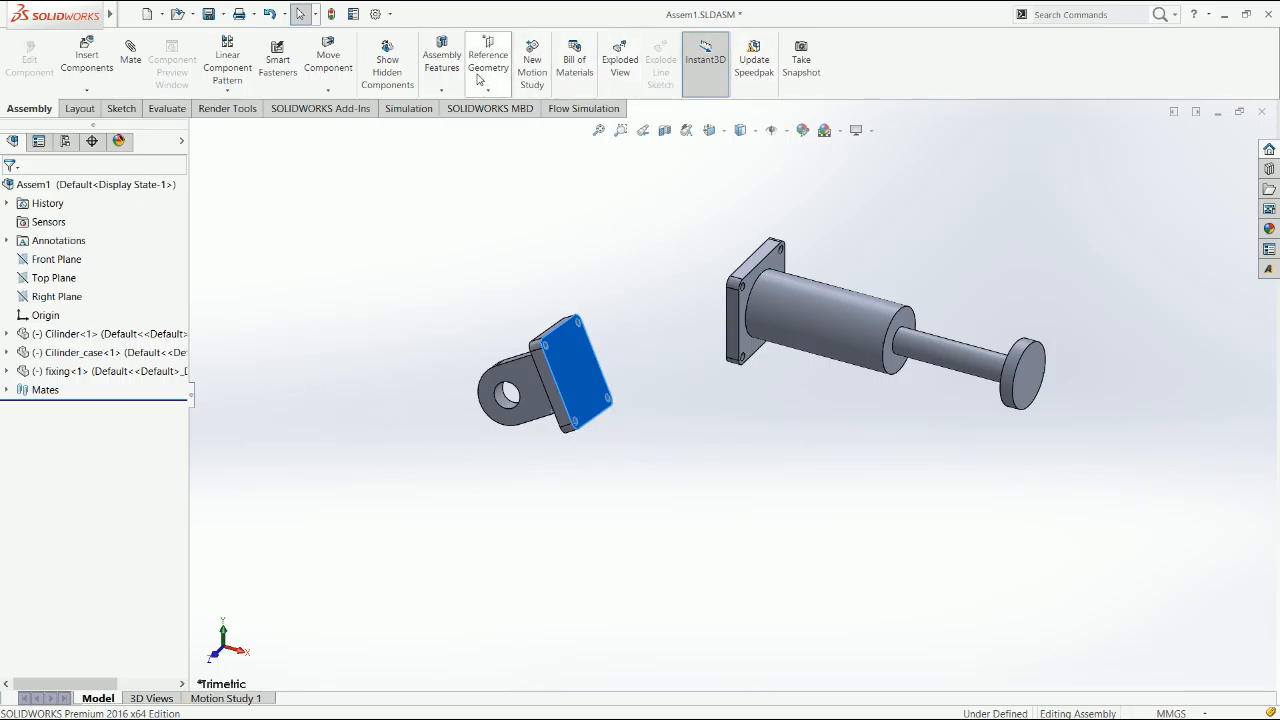
pyautogui.click(503, 121)
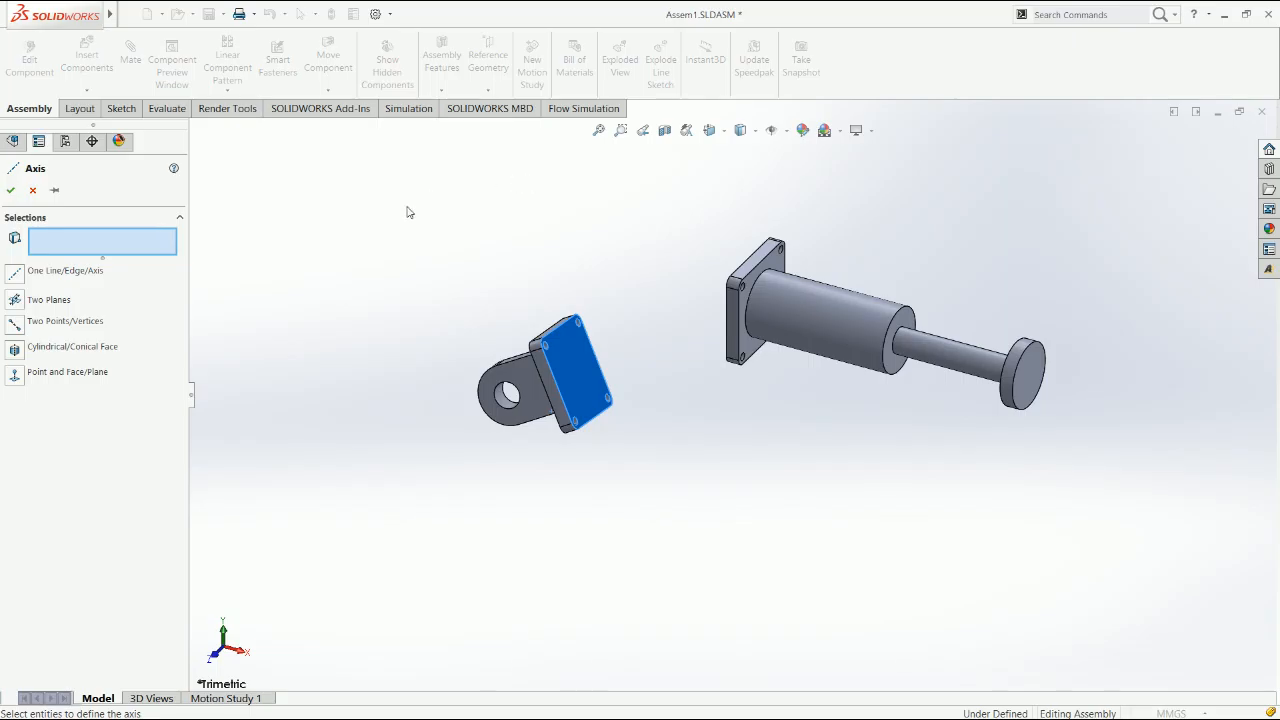
pyautogui.click(266, 229)
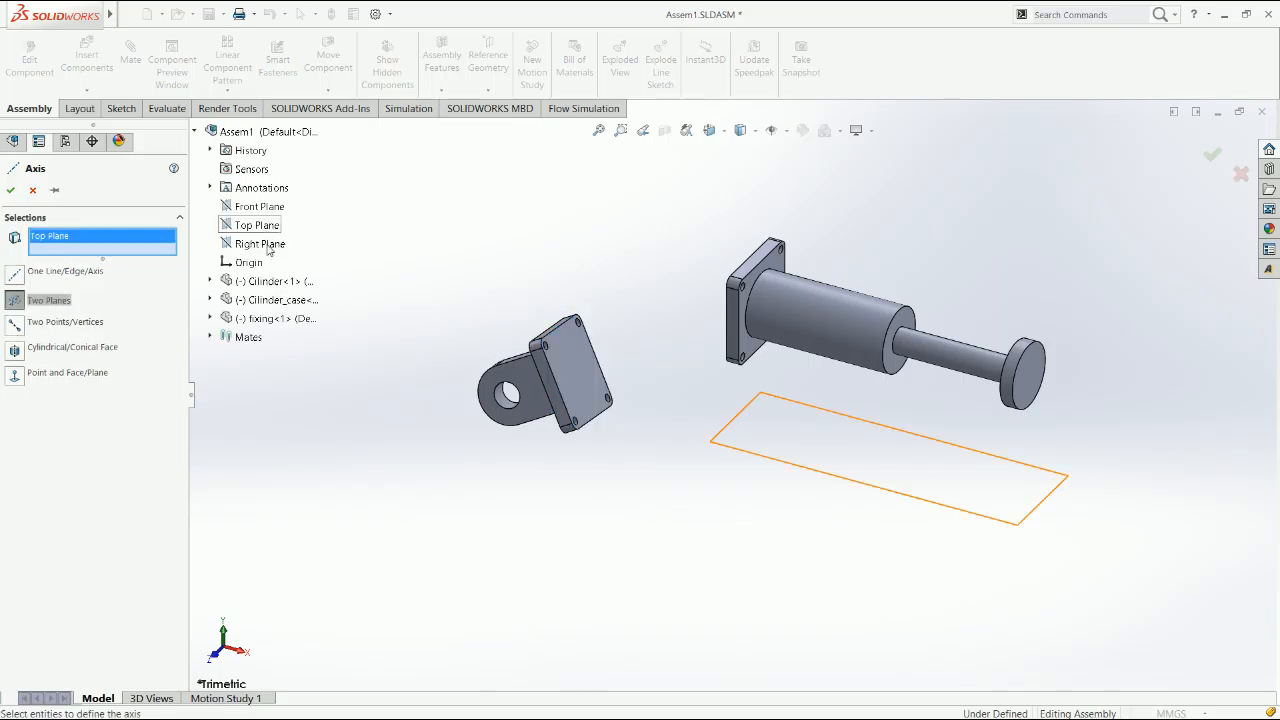
pyautogui.click(262, 244)
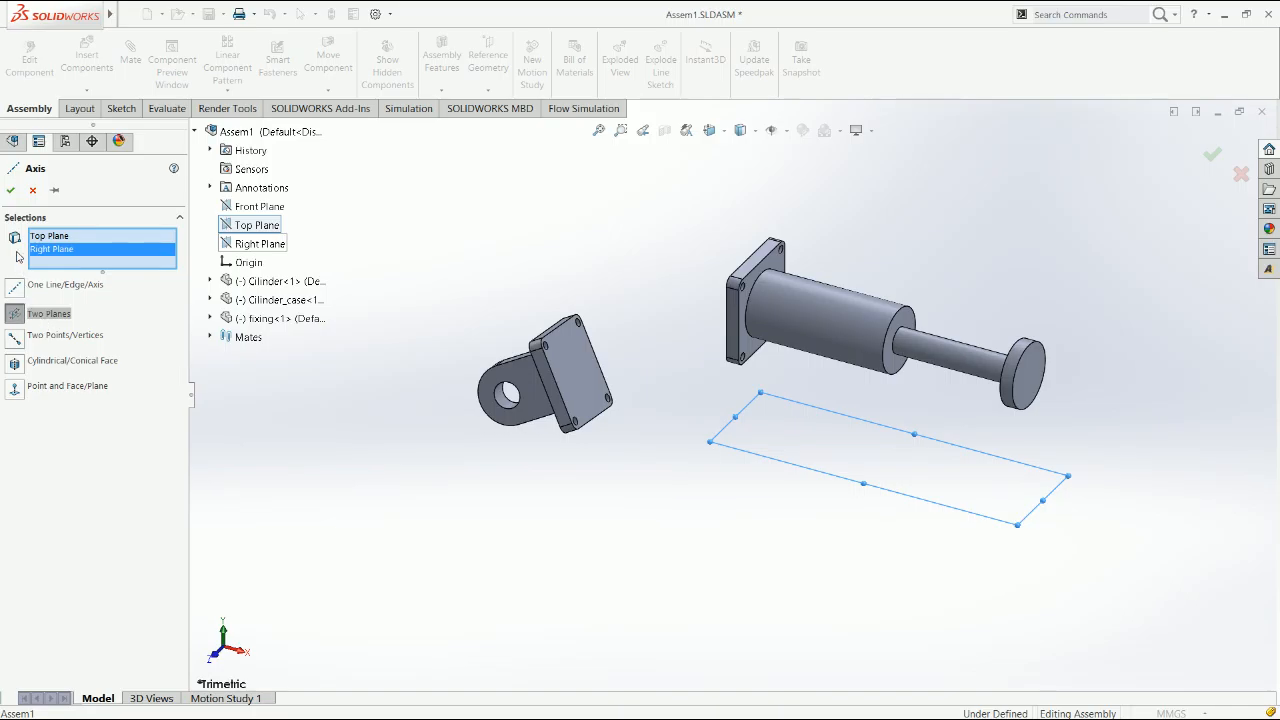
pyautogui.click(10, 189)
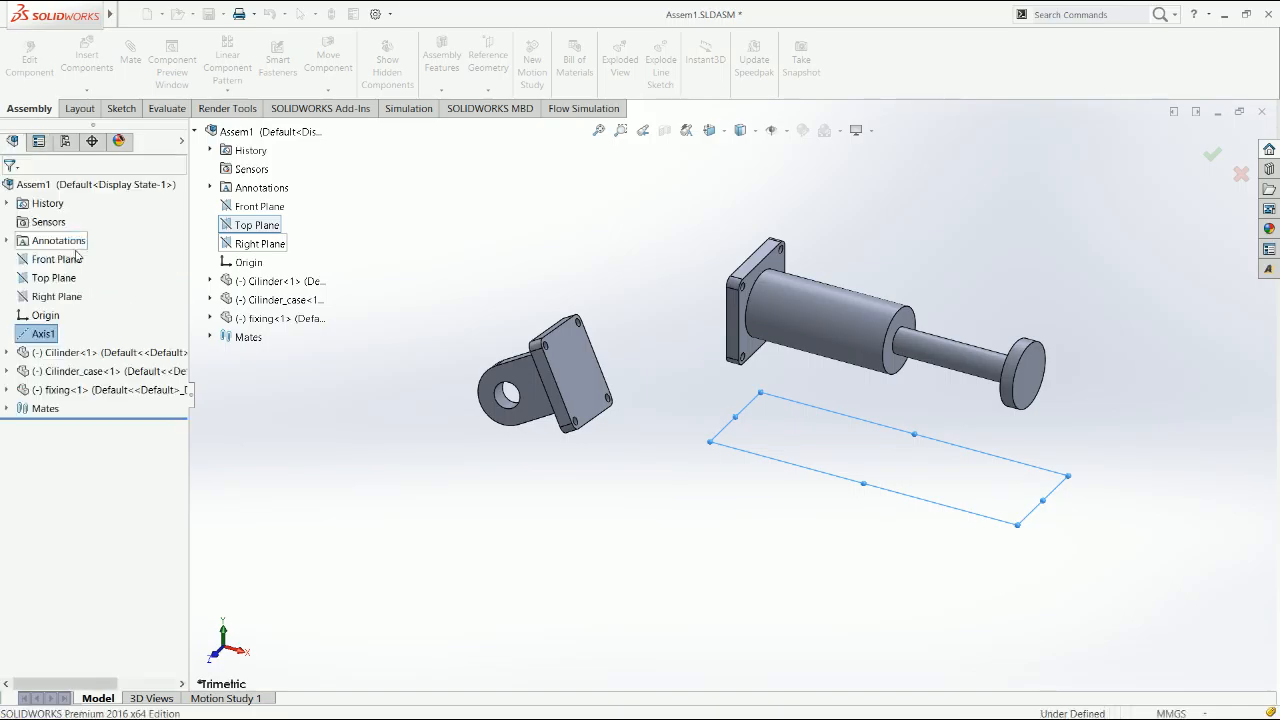
pyautogui.click(915, 510)
# Display the reference axes and mate the fixing's lug hole concentric with Axis1
pyautogui.click(770, 133)
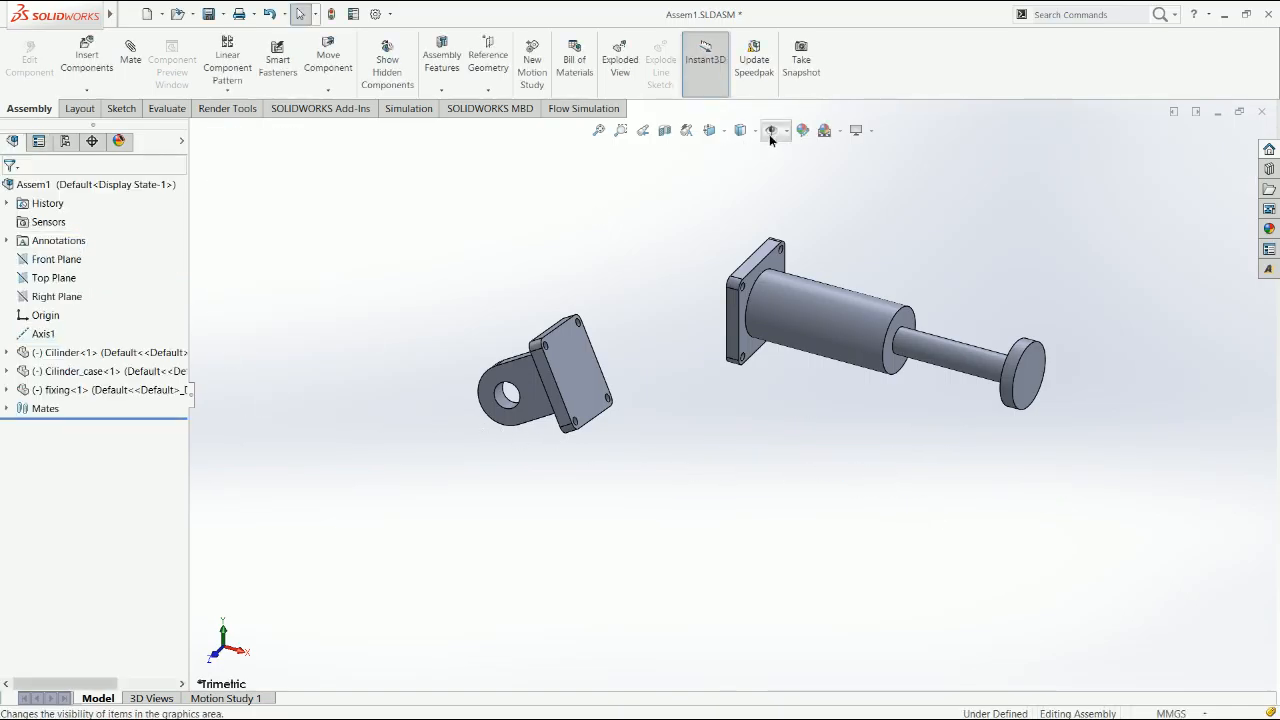
pyautogui.click(899, 471)
pyautogui.click(894, 471)
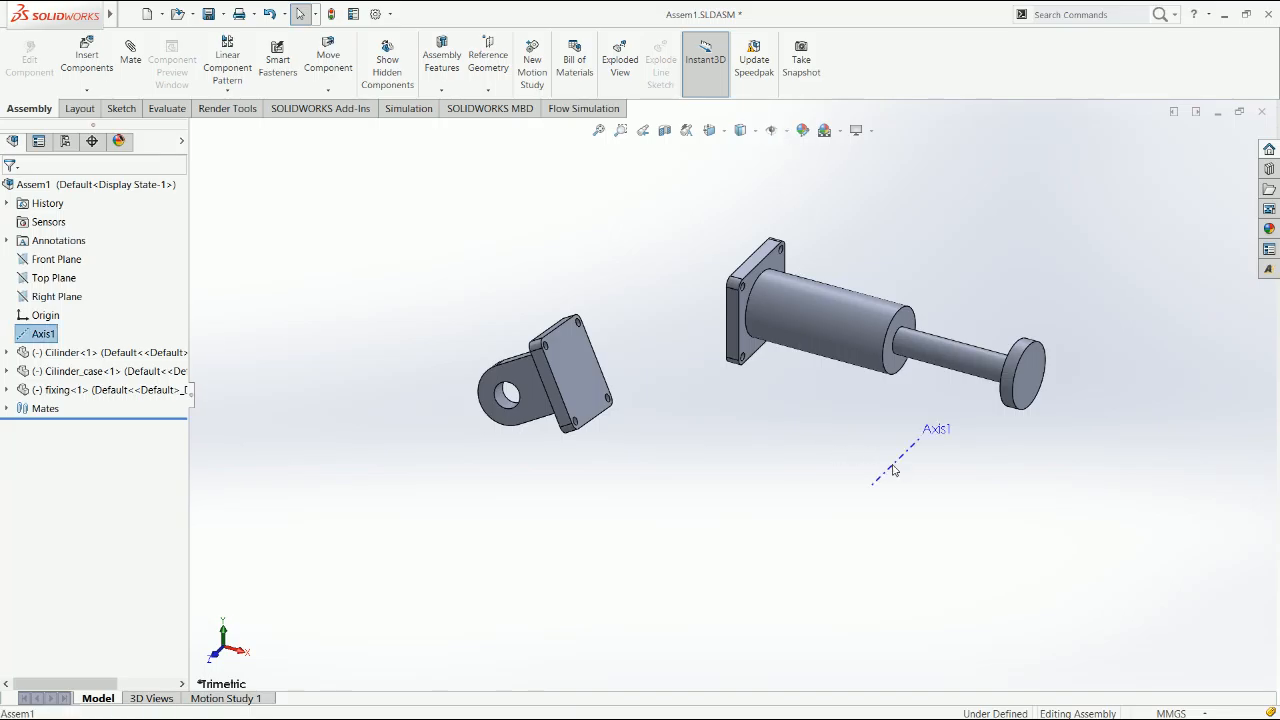
pyautogui.keyDown('ctrl'); pyautogui.click(510, 404); pyautogui.keyUp('ctrl')
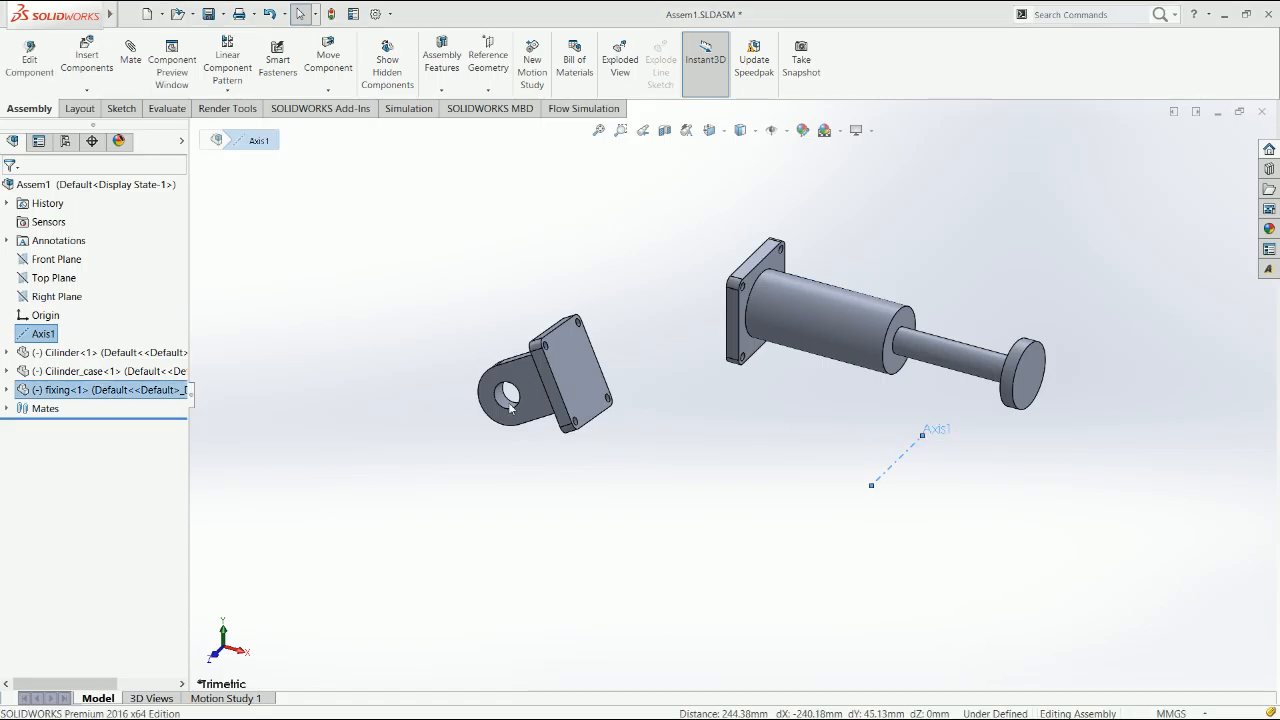
pyautogui.click(130, 55)
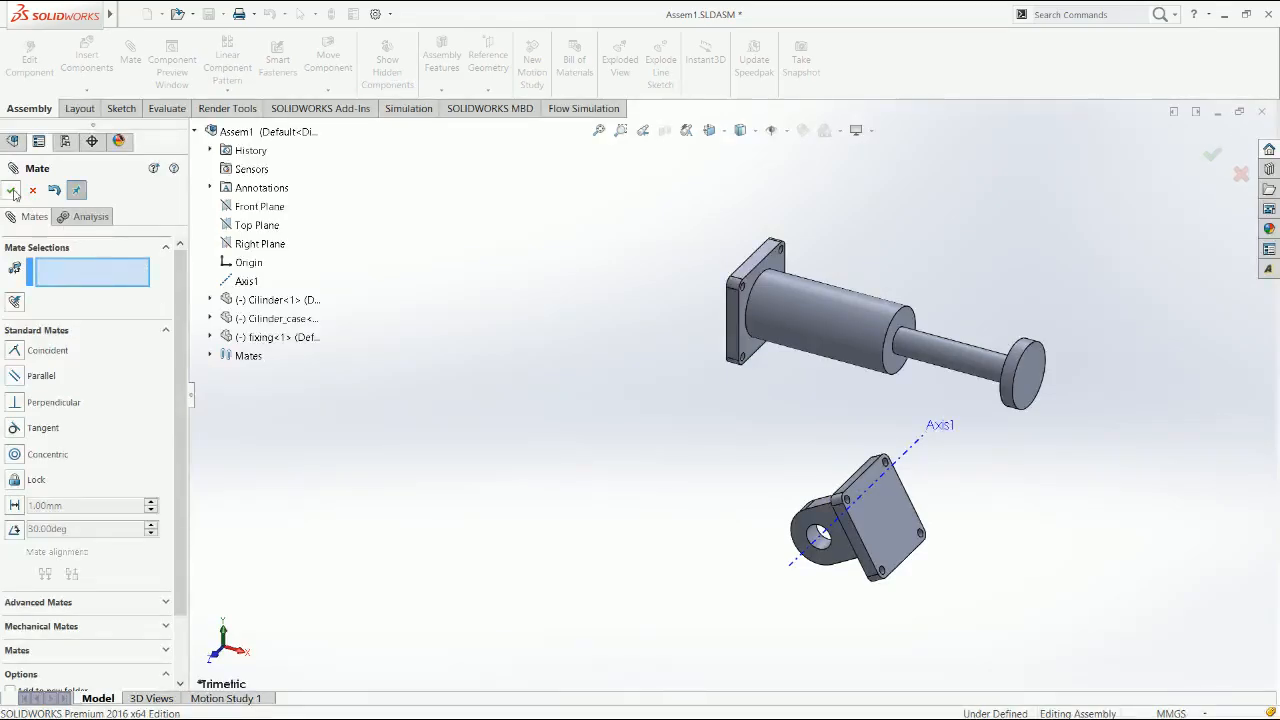
pyautogui.click(11, 190)
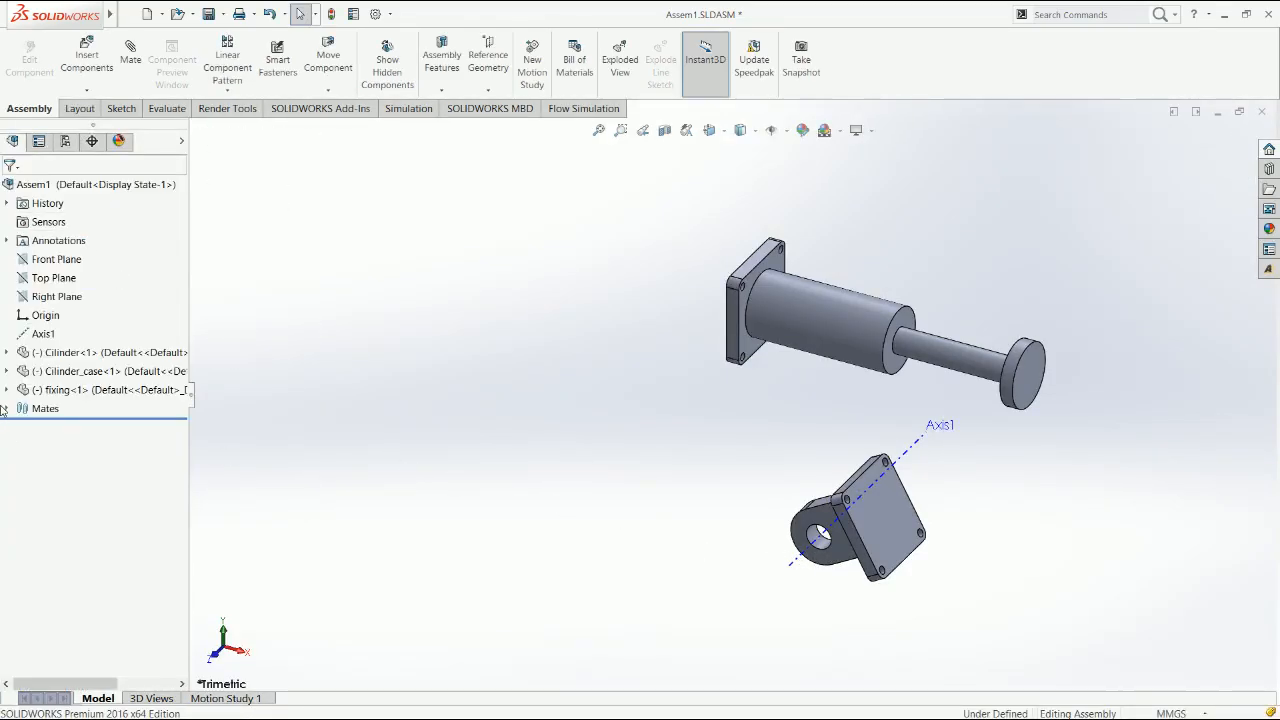
# Add a coincident mate between the fixing's Right Plane and the assembly's Front Plane
pyautogui.click(7, 390)
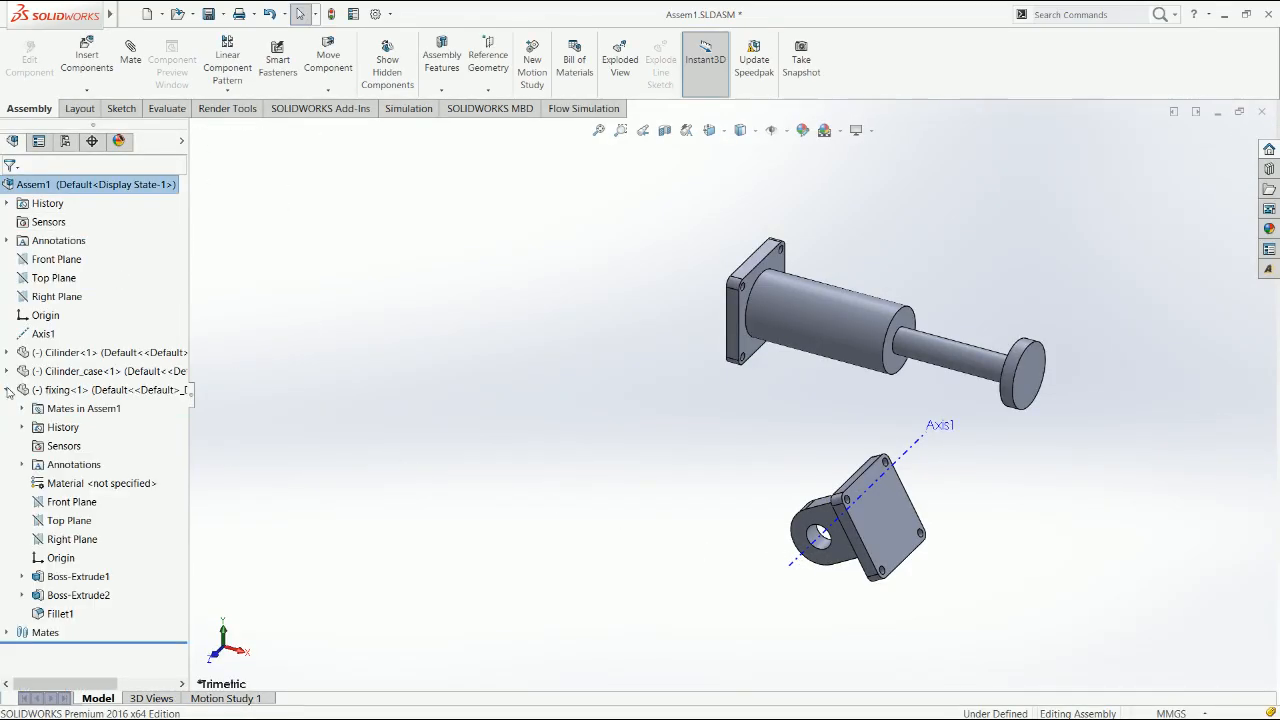
pyautogui.click(85, 543)
pyautogui.keyDown('ctrl'); pyautogui.click(72, 300); pyautogui.keyUp('ctrl')
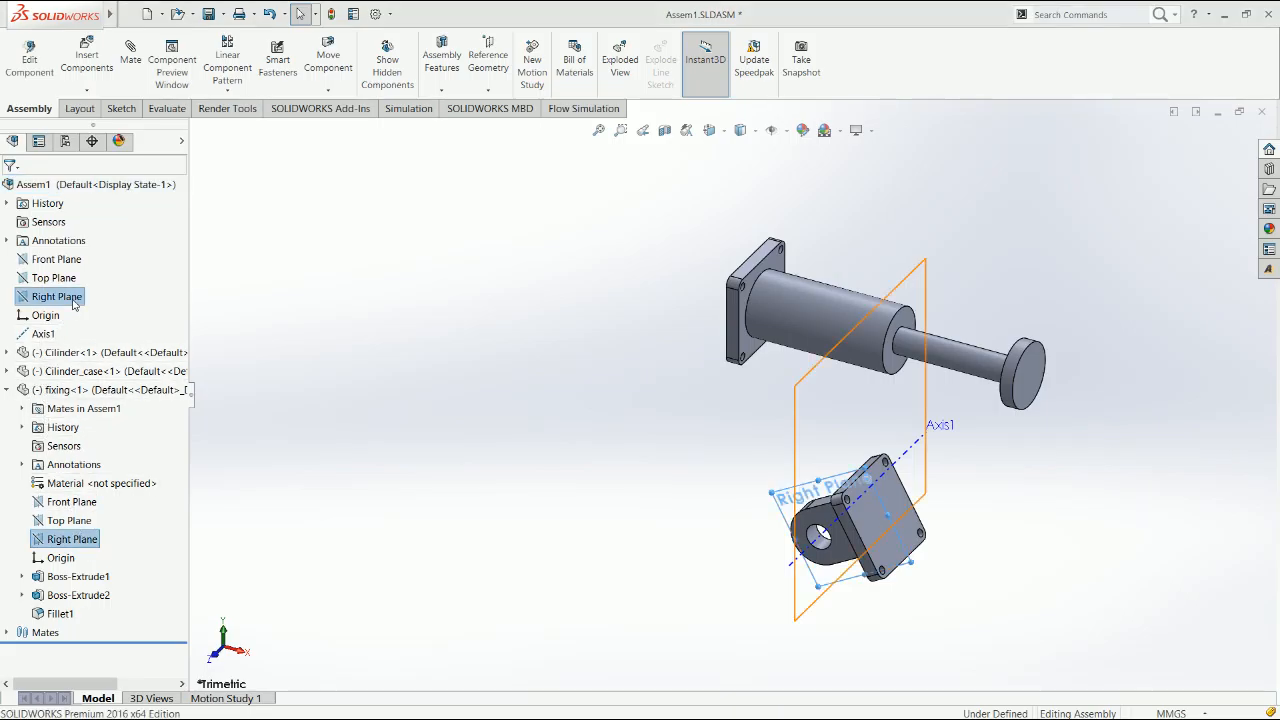
pyautogui.click(101, 538)
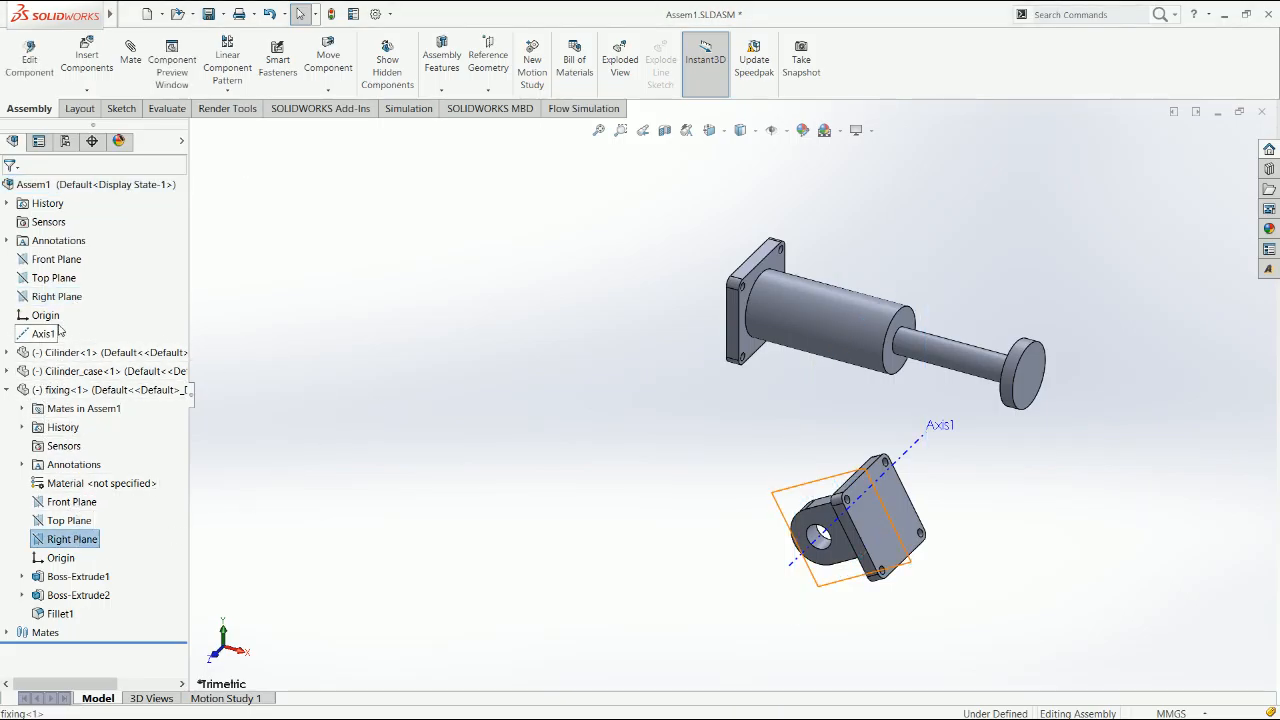
pyautogui.keyDown('ctrl'); pyautogui.click(57, 259); pyautogui.keyUp('ctrl')
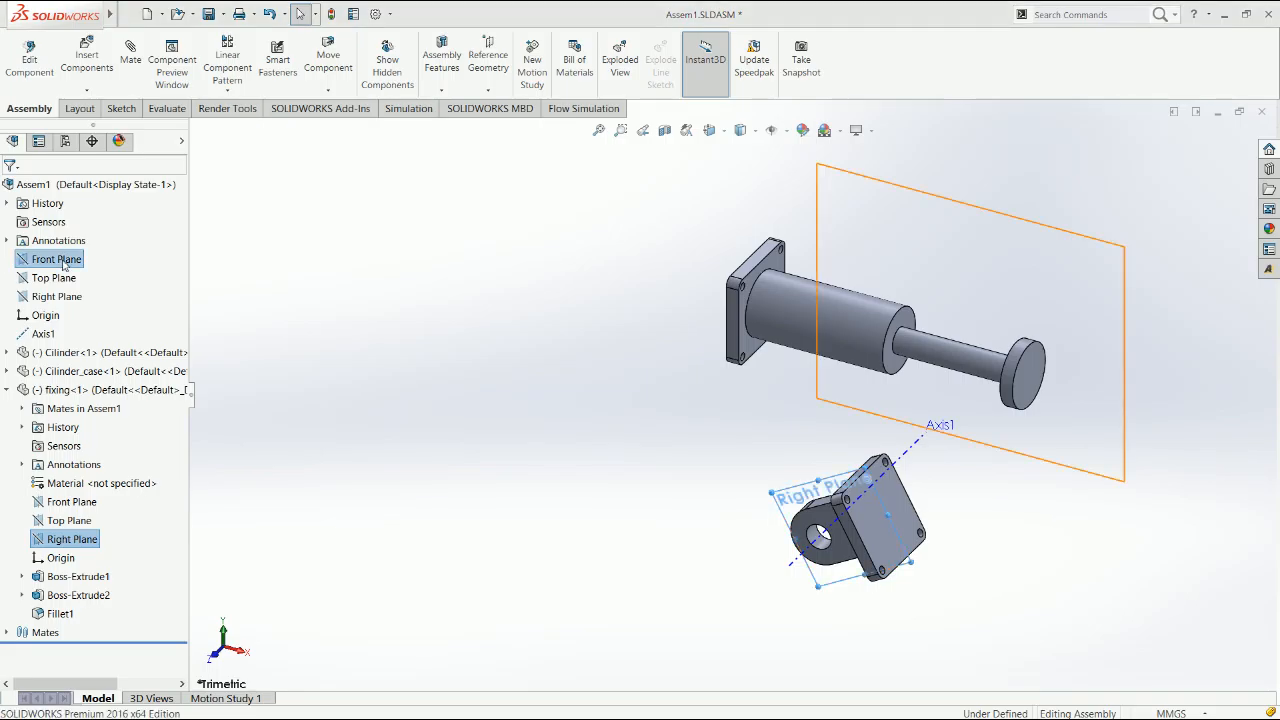
pyautogui.click(81, 272)
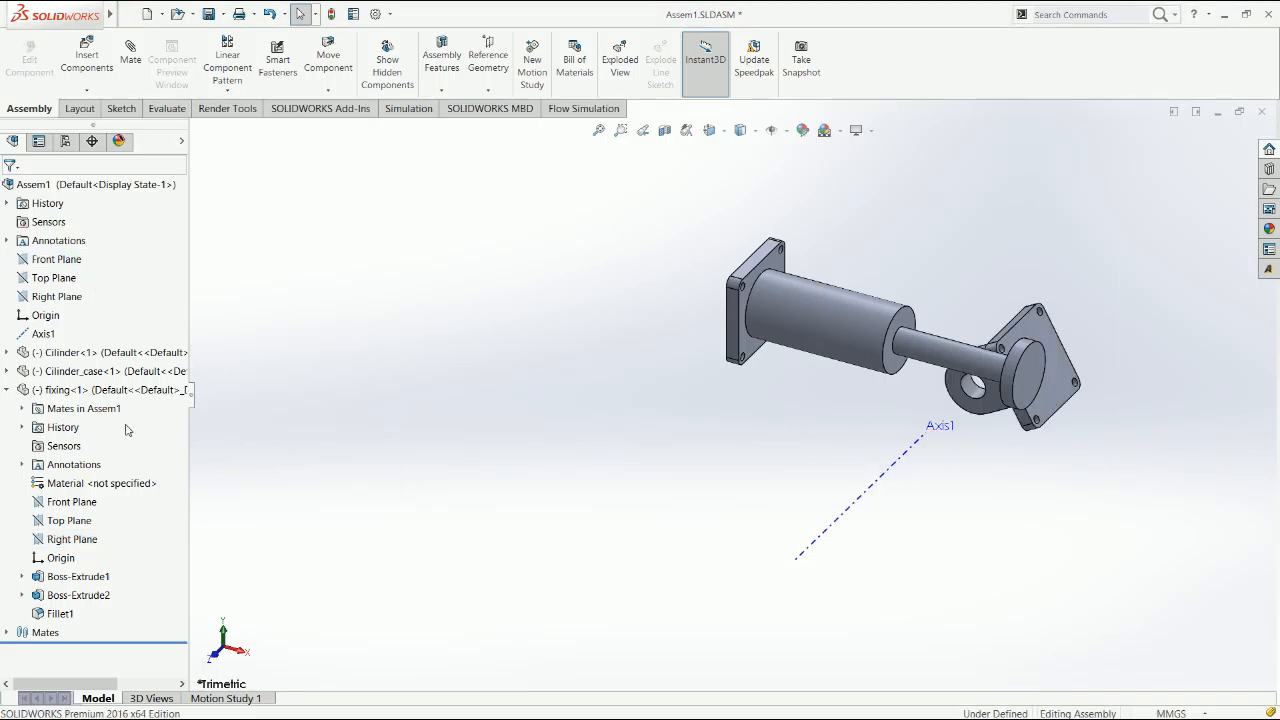
# Hide the reference axes and swing the fixing slightly about its lug hole to test its rotation
pyautogui.click(6, 390)
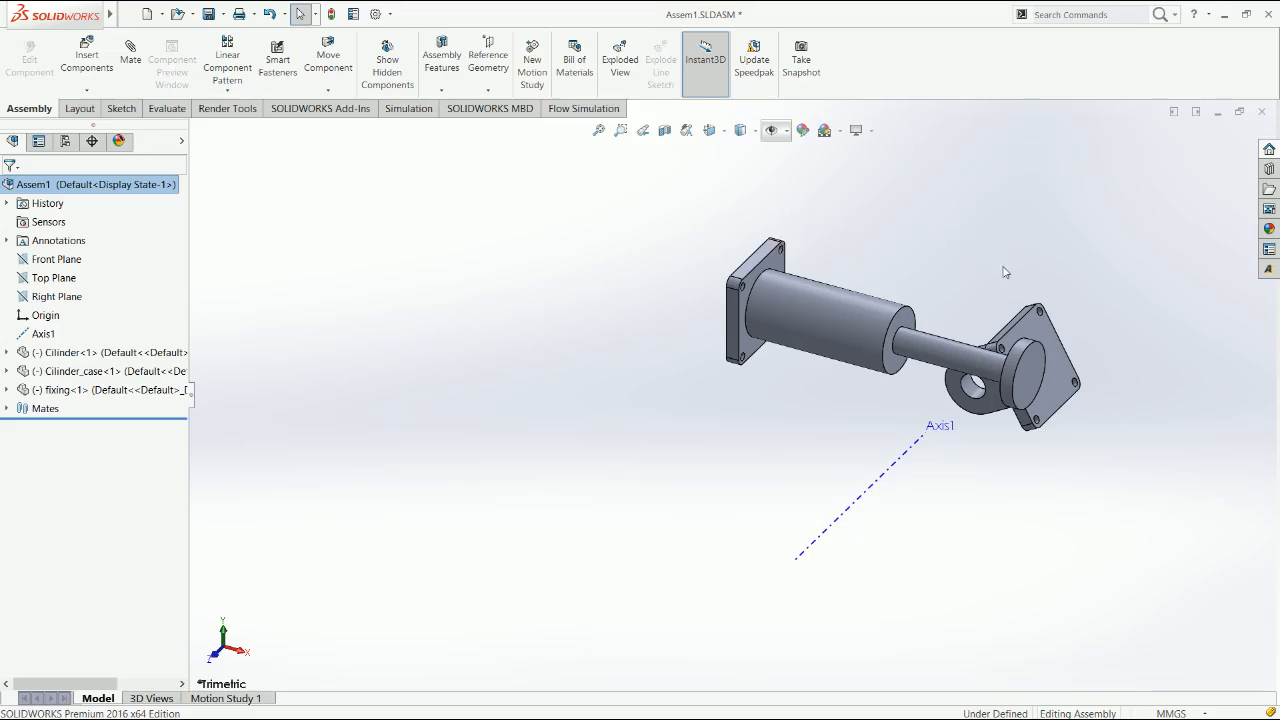
pyautogui.click(1079, 398)
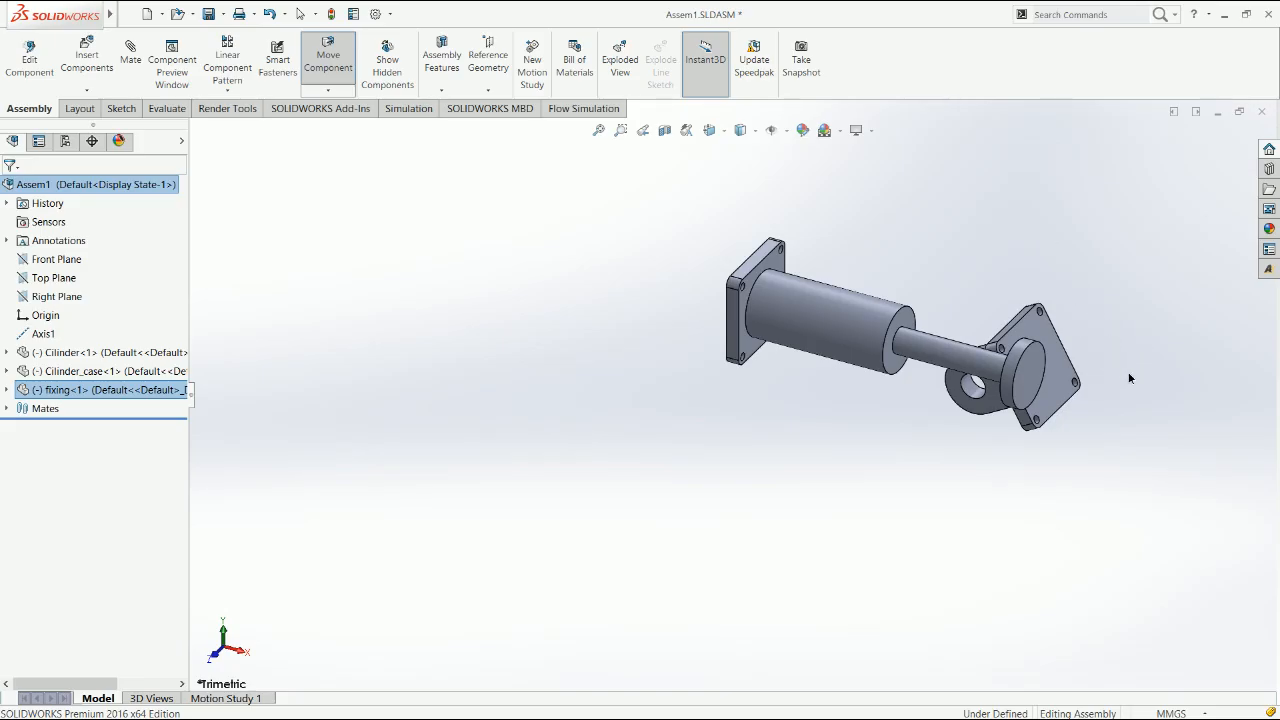
pyautogui.moveTo(1096, 303); pyautogui.dragTo(1086, 292)
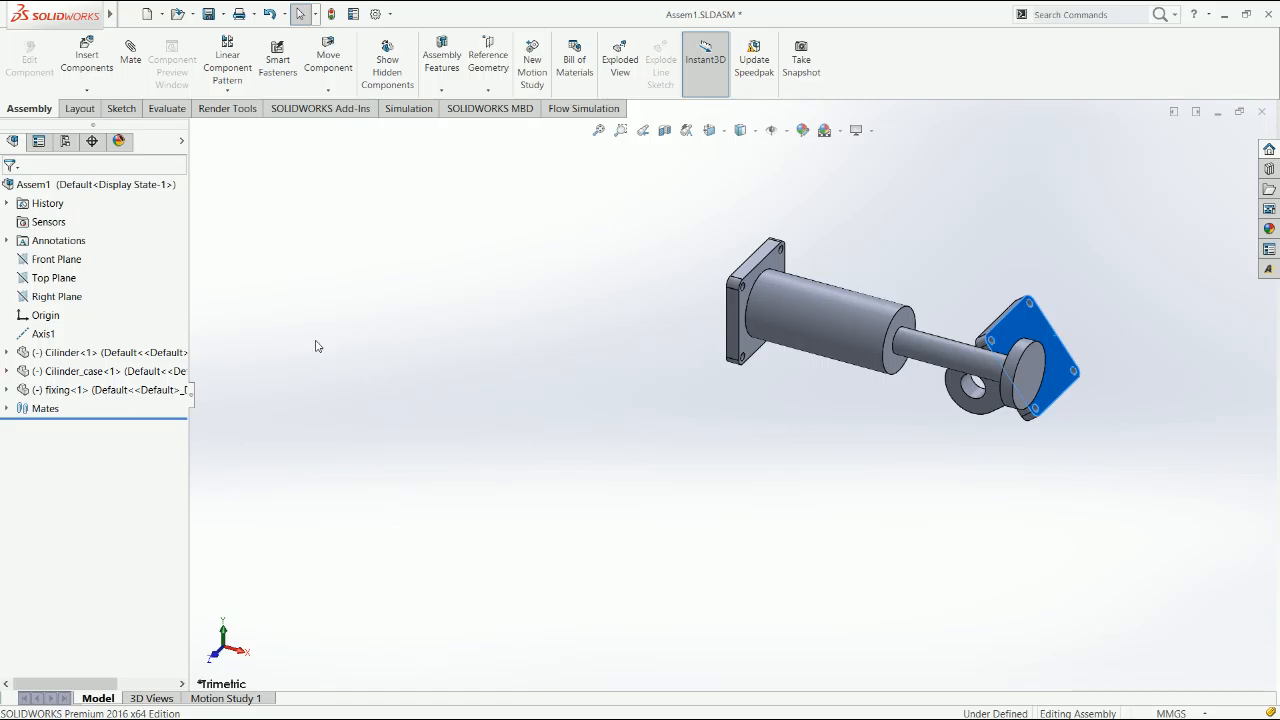
# Set up an advanced limit angle mate with a maximum of 45° and a minimum of 0°
pyautogui.click(139, 75)
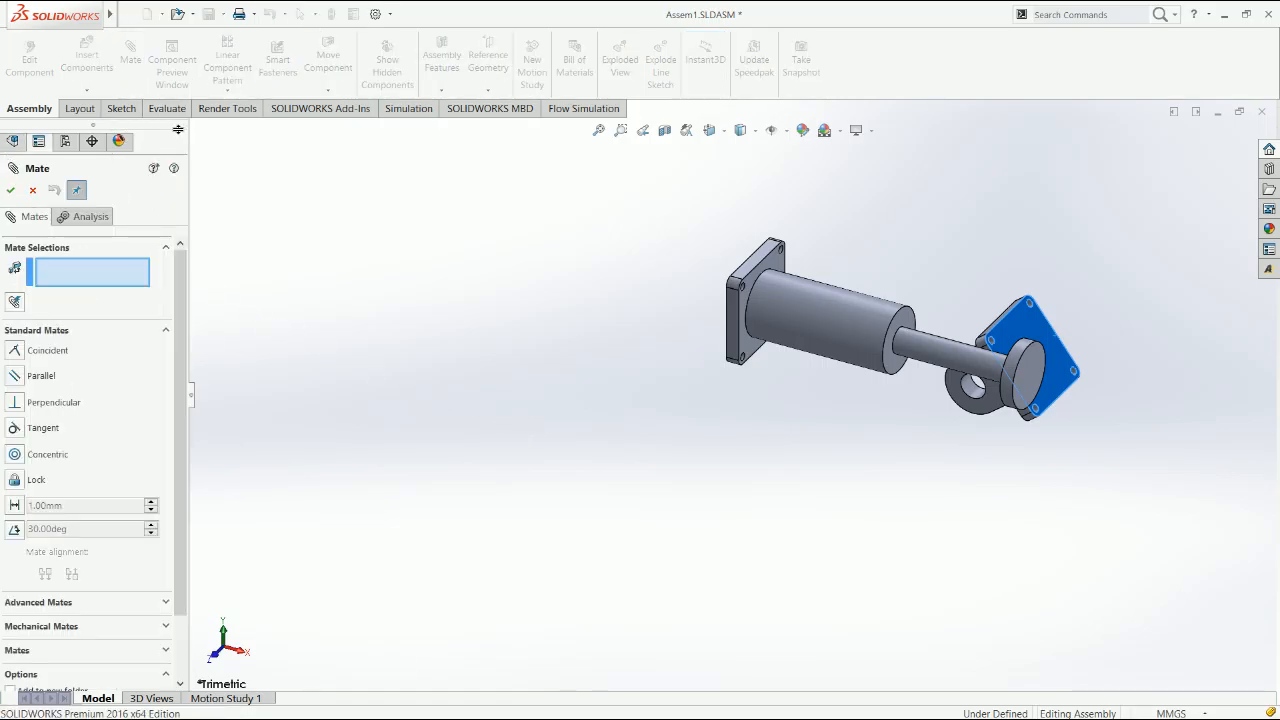
pyautogui.scroll(-2, 180, 287)
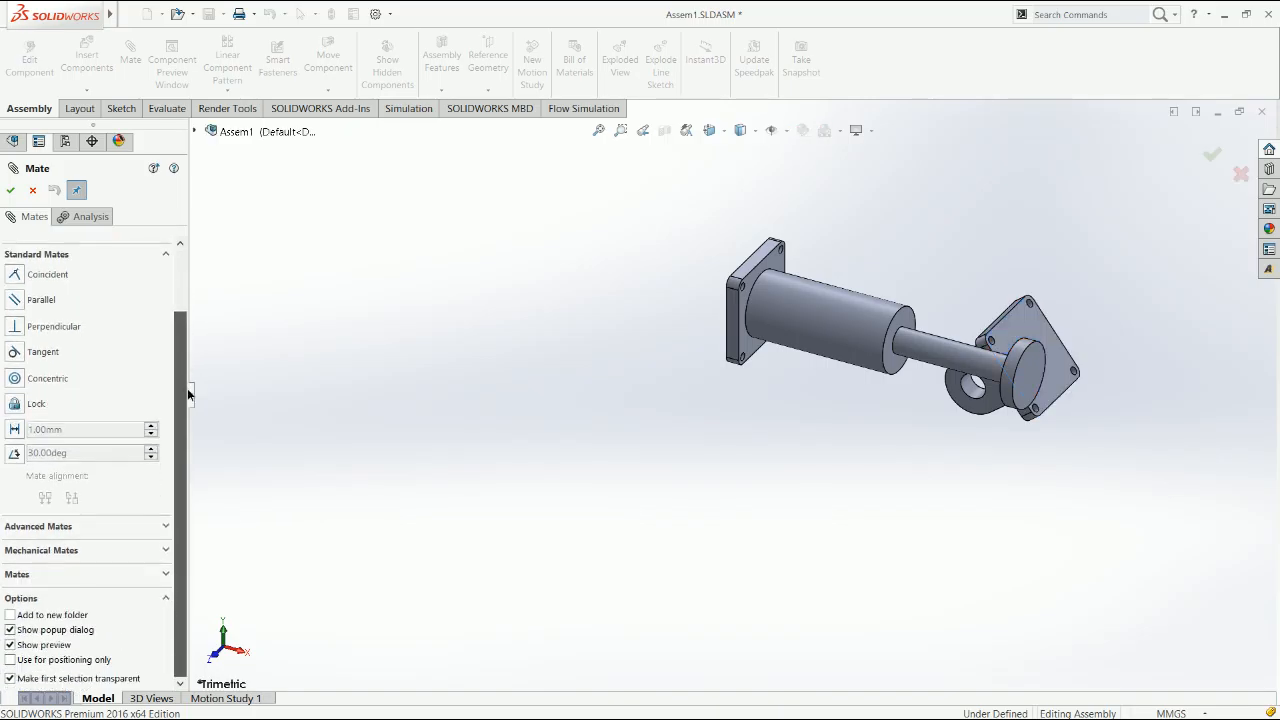
pyautogui.click(78, 530)
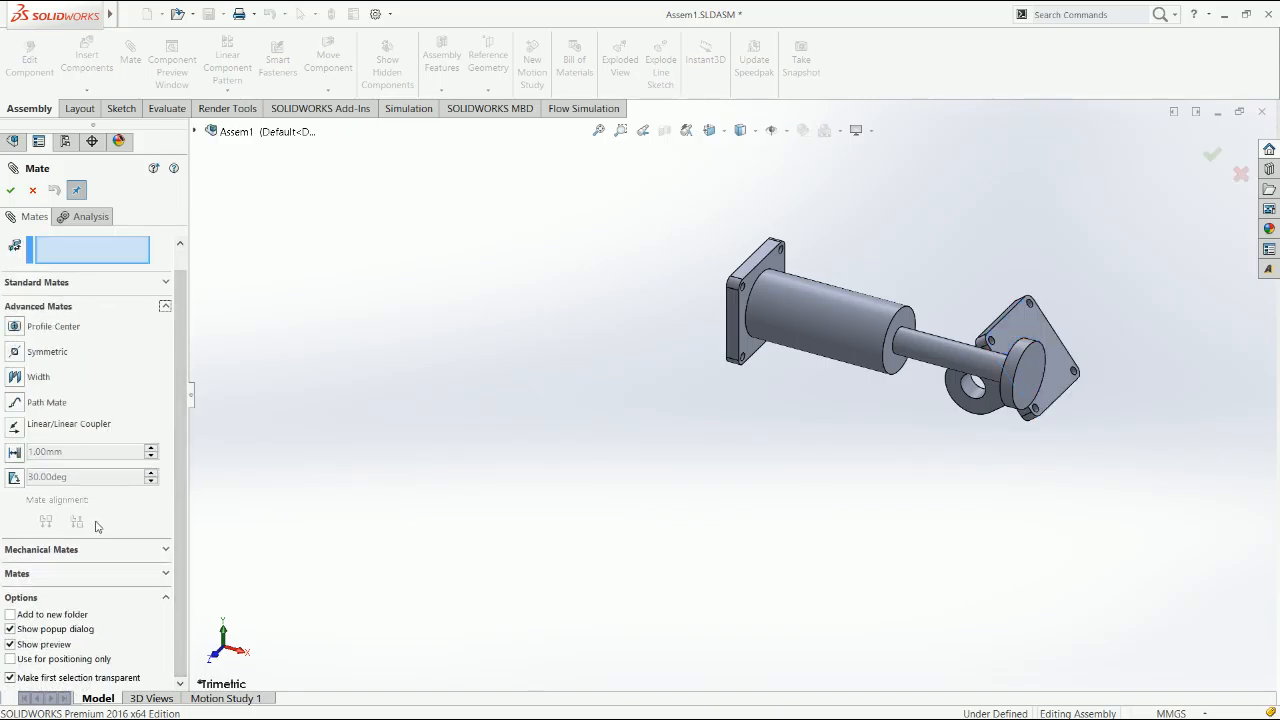
pyautogui.click(14, 477)
pyautogui.click(86, 566)
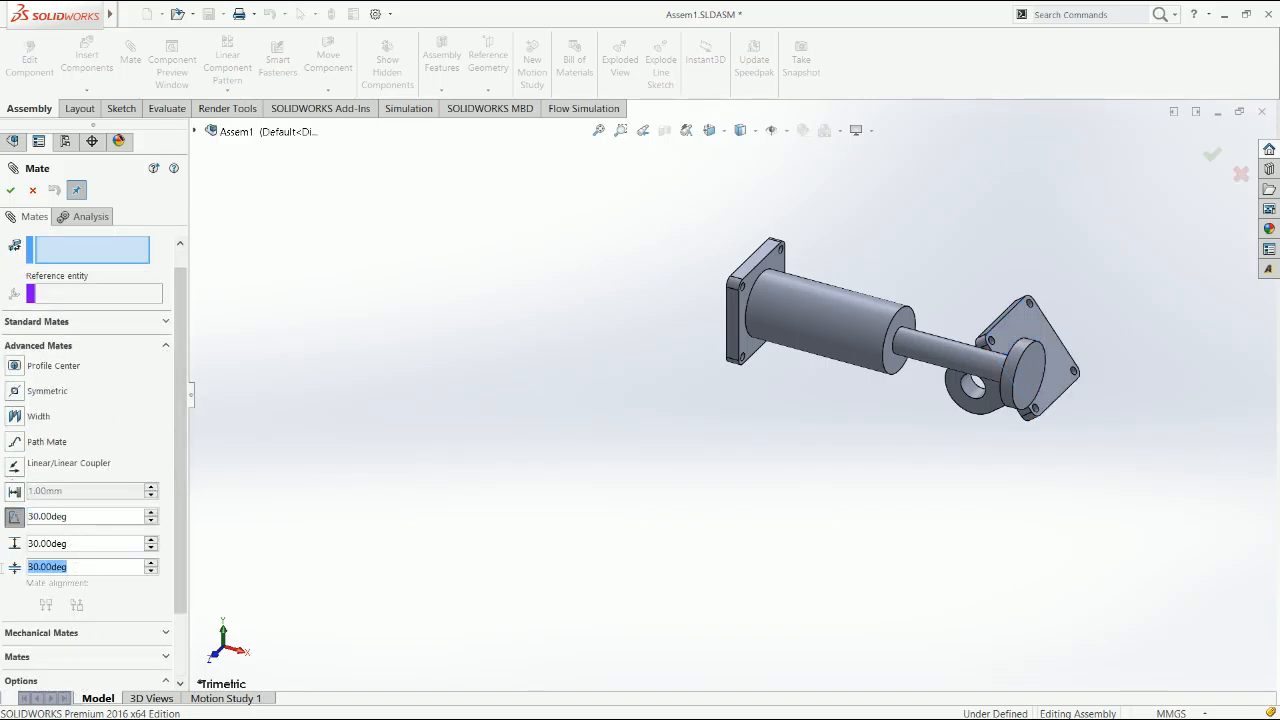
pyautogui.write('0')
pyautogui.press('Return')
pyautogui.click(90, 543)
pyautogui.write('45')
pyautogui.press('Return')
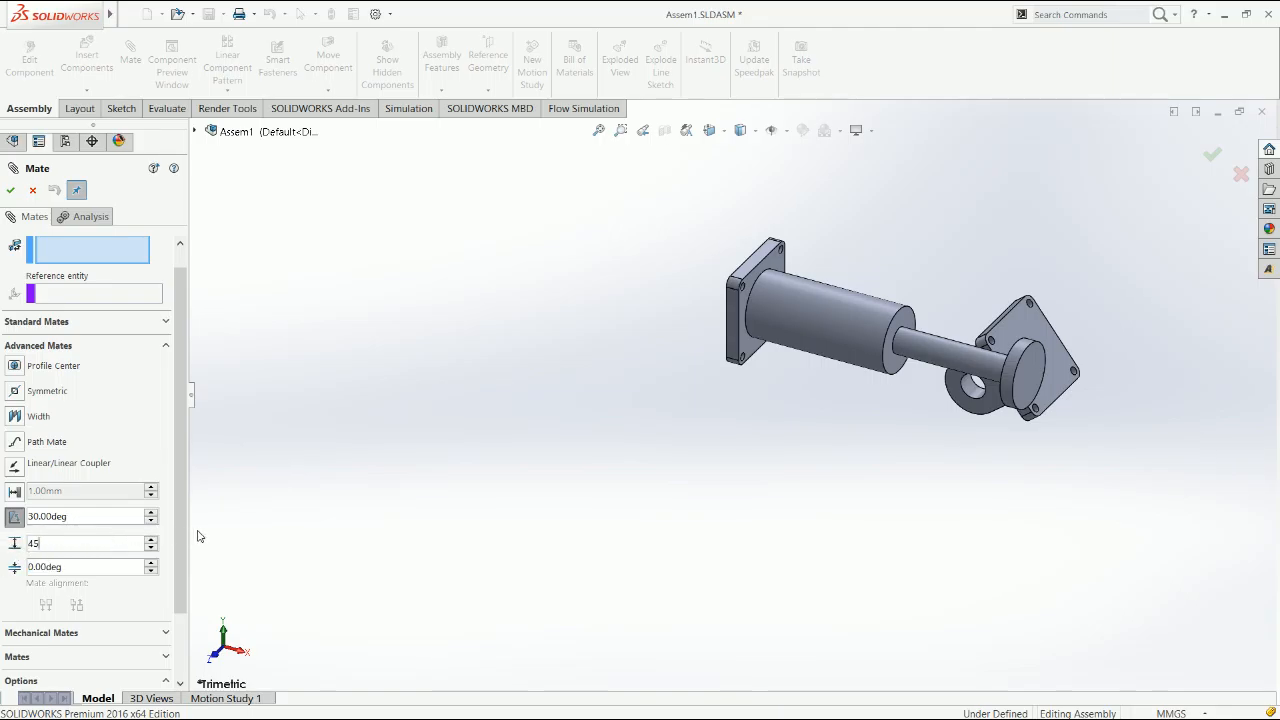
pyautogui.scroll(1, 100, 342)
pyautogui.click(100, 273)
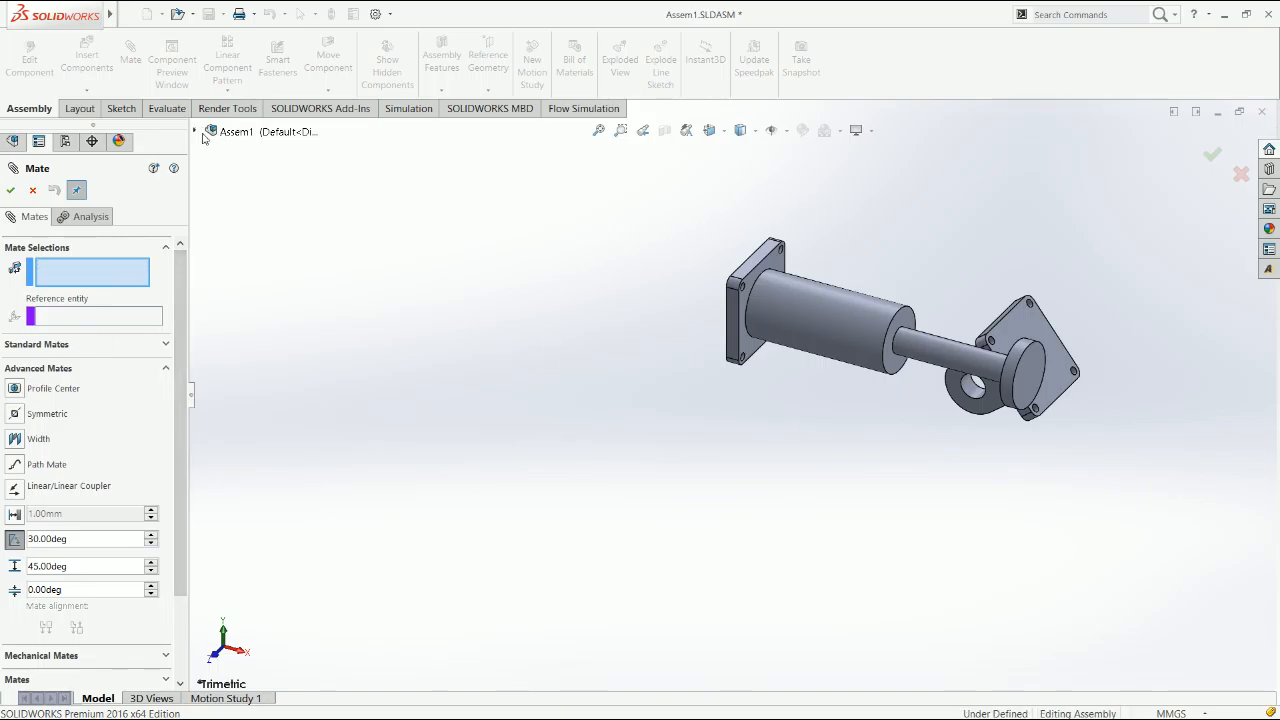
# Apply the limit angle mate at 30° between the assembly's Top Plane and the flat underside of the fixing's lug
pyautogui.click(254, 226)
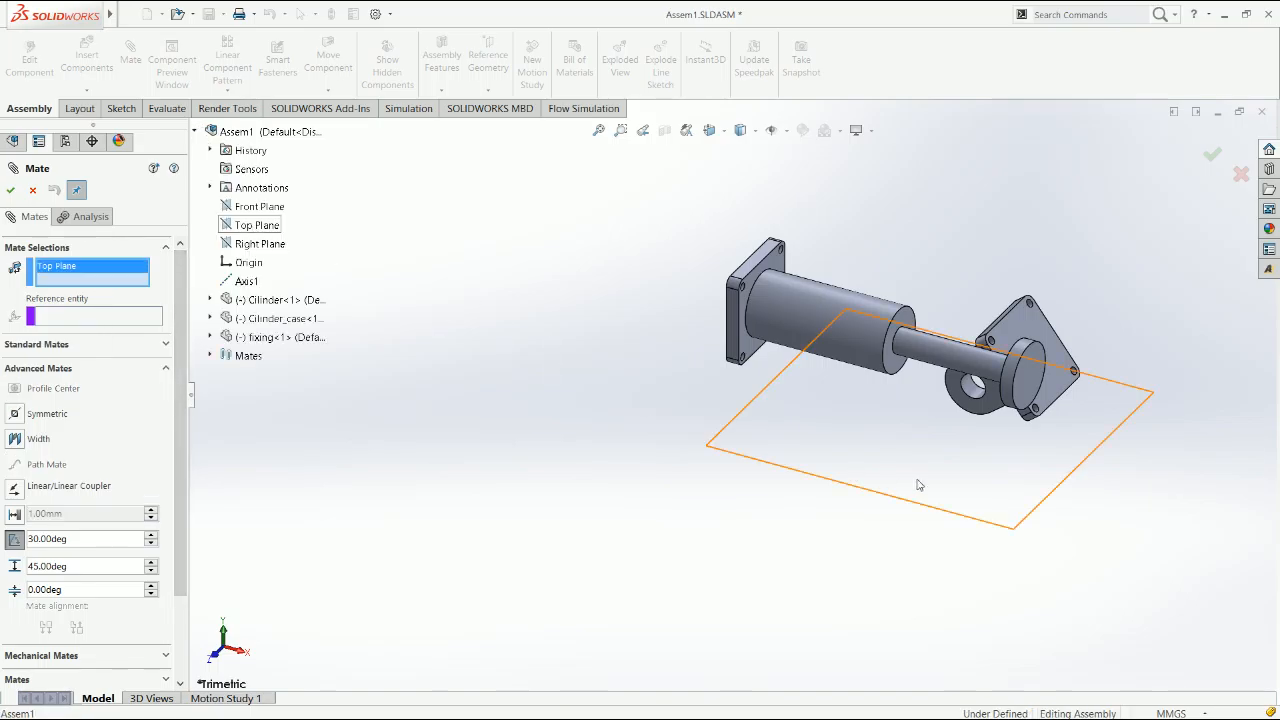
pyautogui.scroll(5, 983, 385)
pyautogui.click(985, 400)
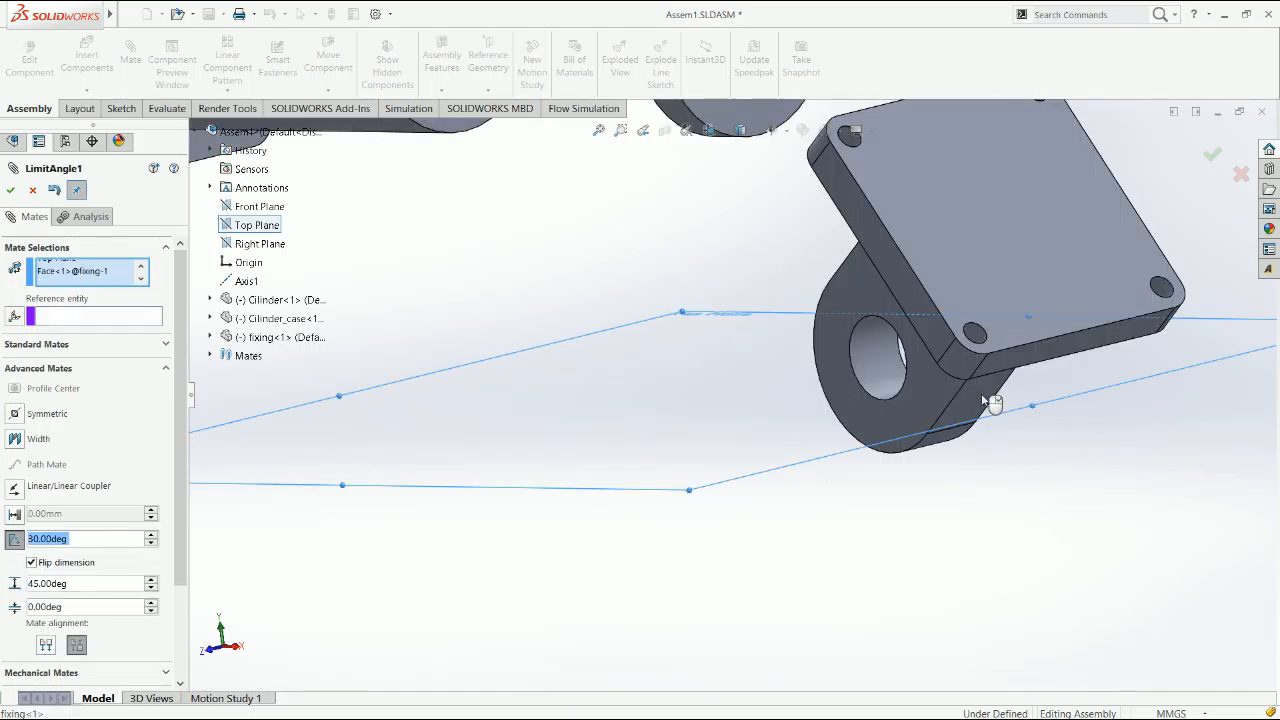
pyautogui.click(1212, 157)
pyautogui.click(1214, 157)
# Try to swing the fixing about its lug hole to test the limit angle mate
pyautogui.scroll(-3, 887, 507)
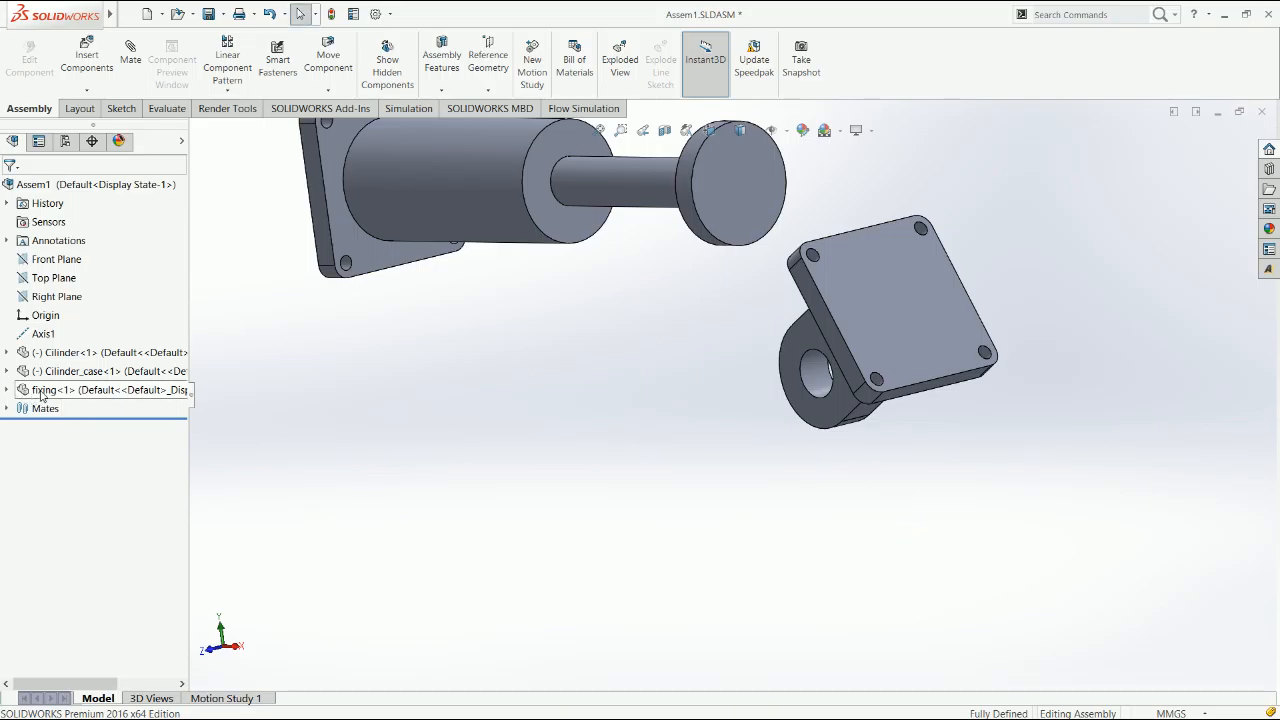
pyautogui.moveTo(778, 464); pyautogui.dragTo(857, 442, button='middle')
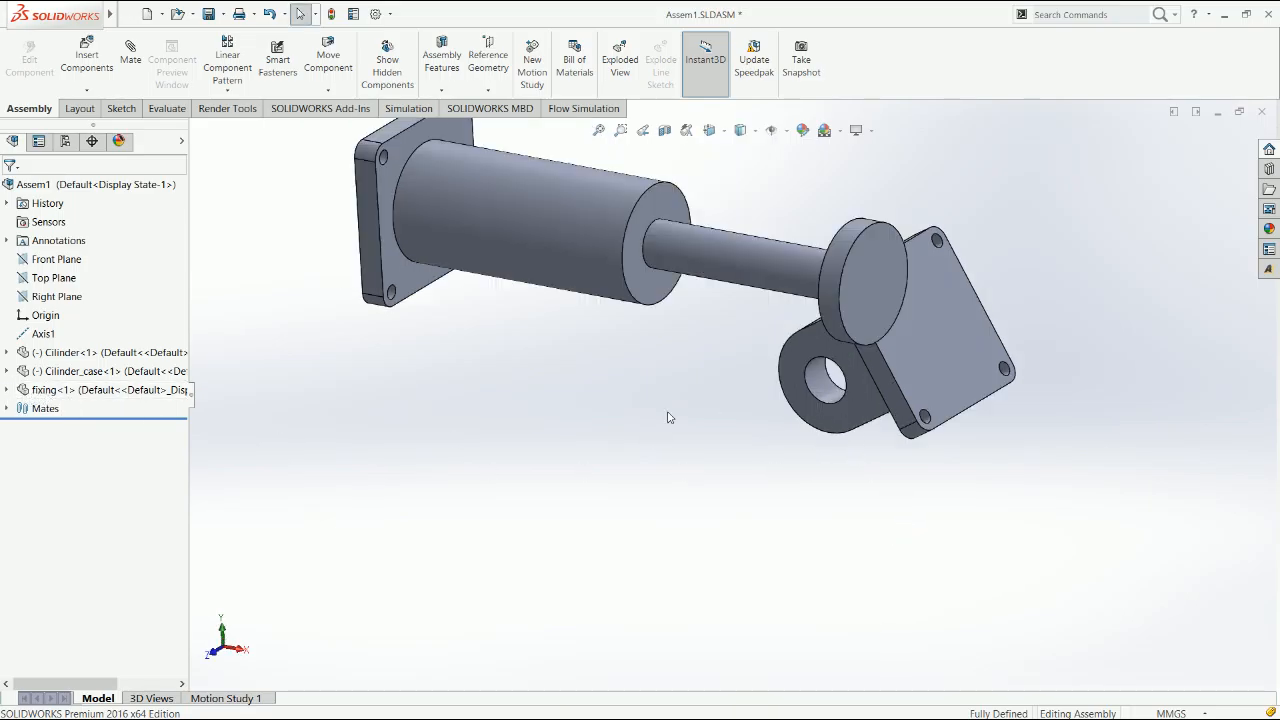
pyautogui.scroll(-2, 908, 372)
pyautogui.moveTo(907, 374); pyautogui.dragTo(902, 396)
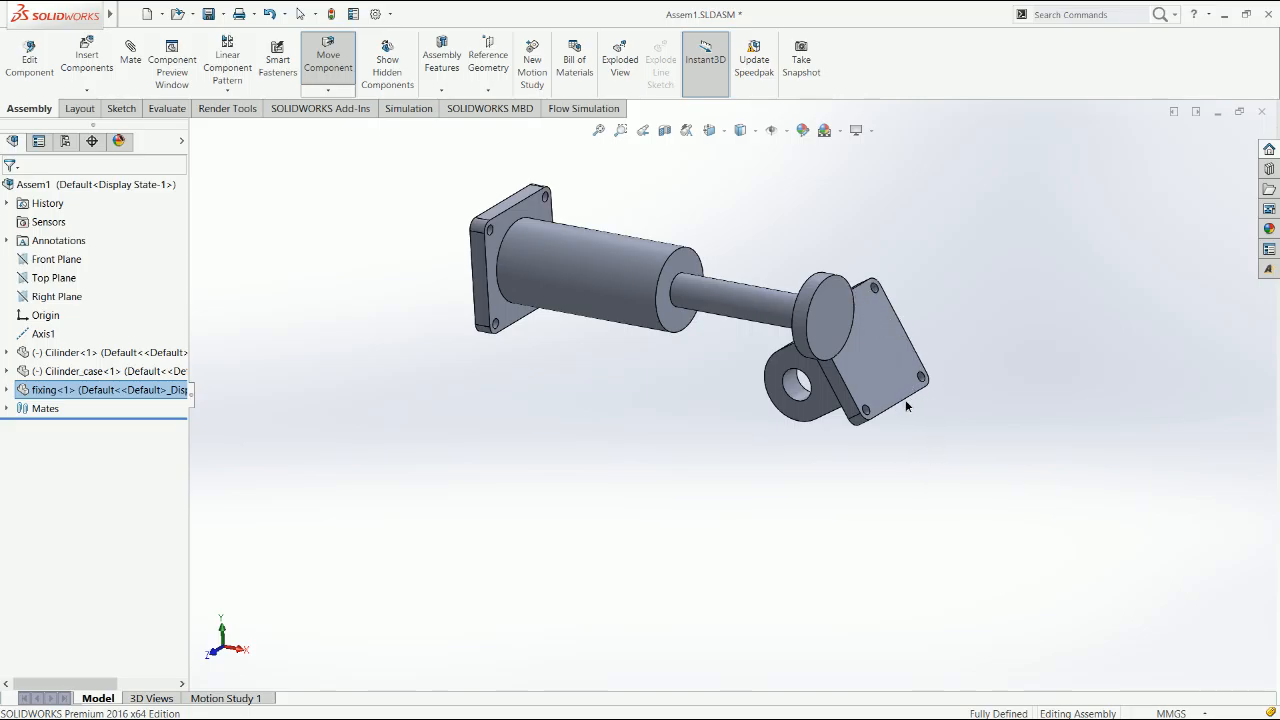
pyautogui.press('Escape')
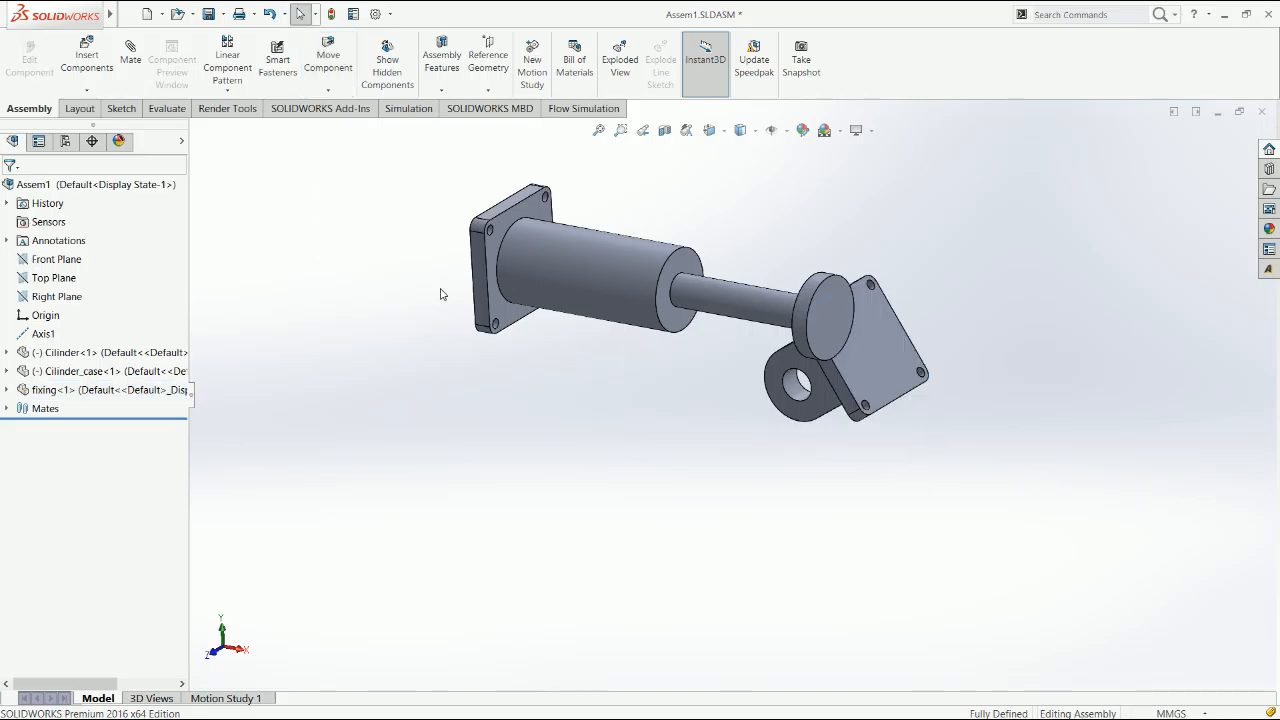
# Move the cylinder case so its flange sits beside the fixing's plate, and adjust the cylinder's position in the case
pyautogui.click(518, 317)
pyautogui.moveTo(1008, 376); pyautogui.dragTo(955, 285)
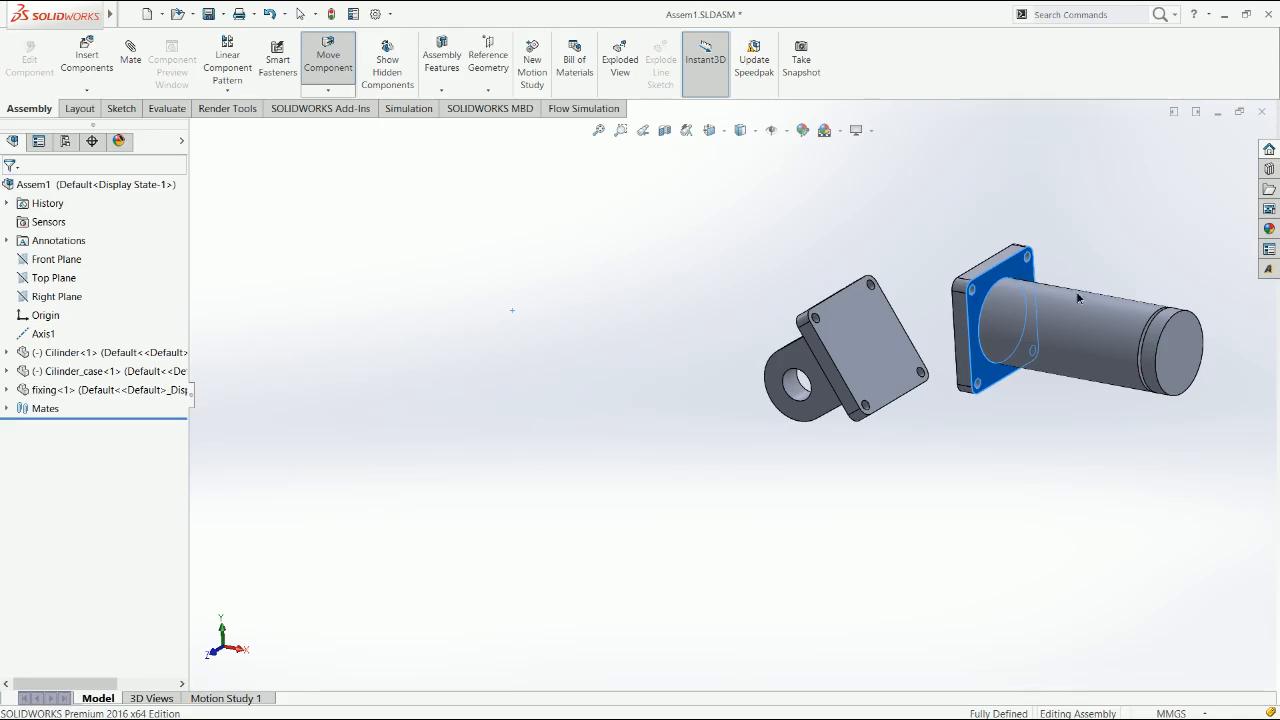
pyautogui.moveTo(1099, 333); pyautogui.dragTo(1083, 336)
pyautogui.click(963, 450)
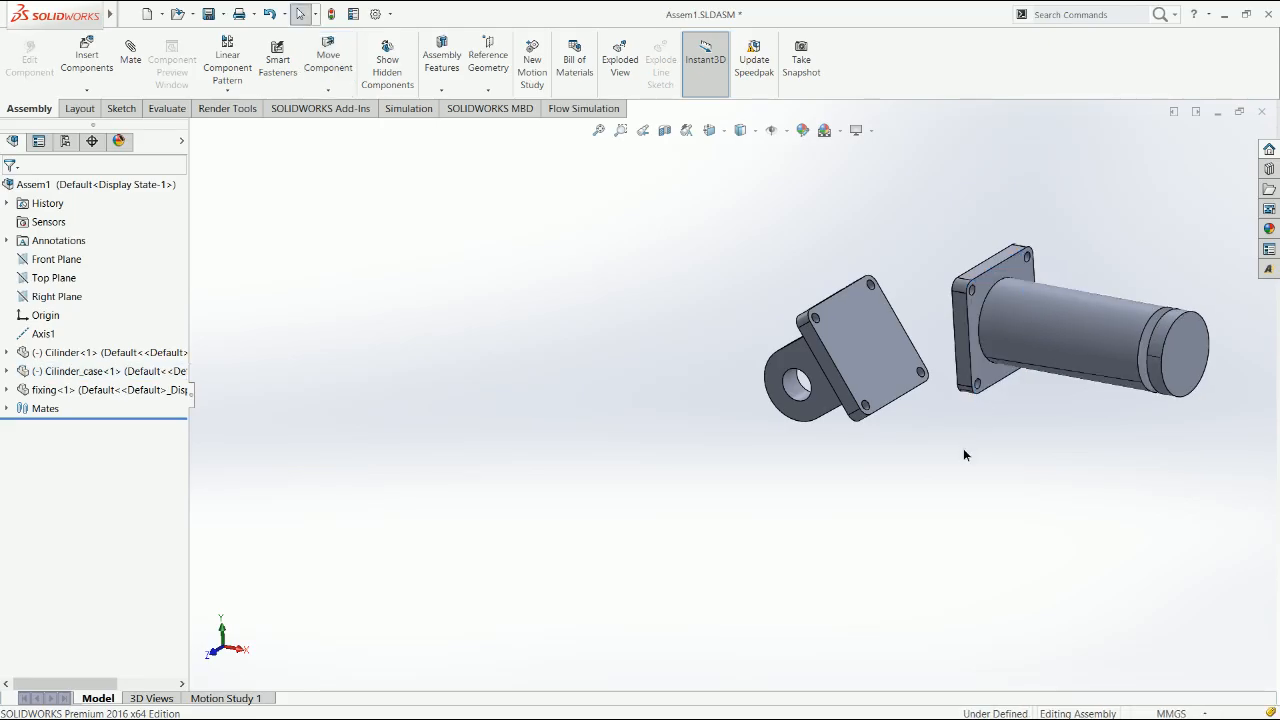
# Start a new mate of the Coincident type
pyautogui.click(135, 80)
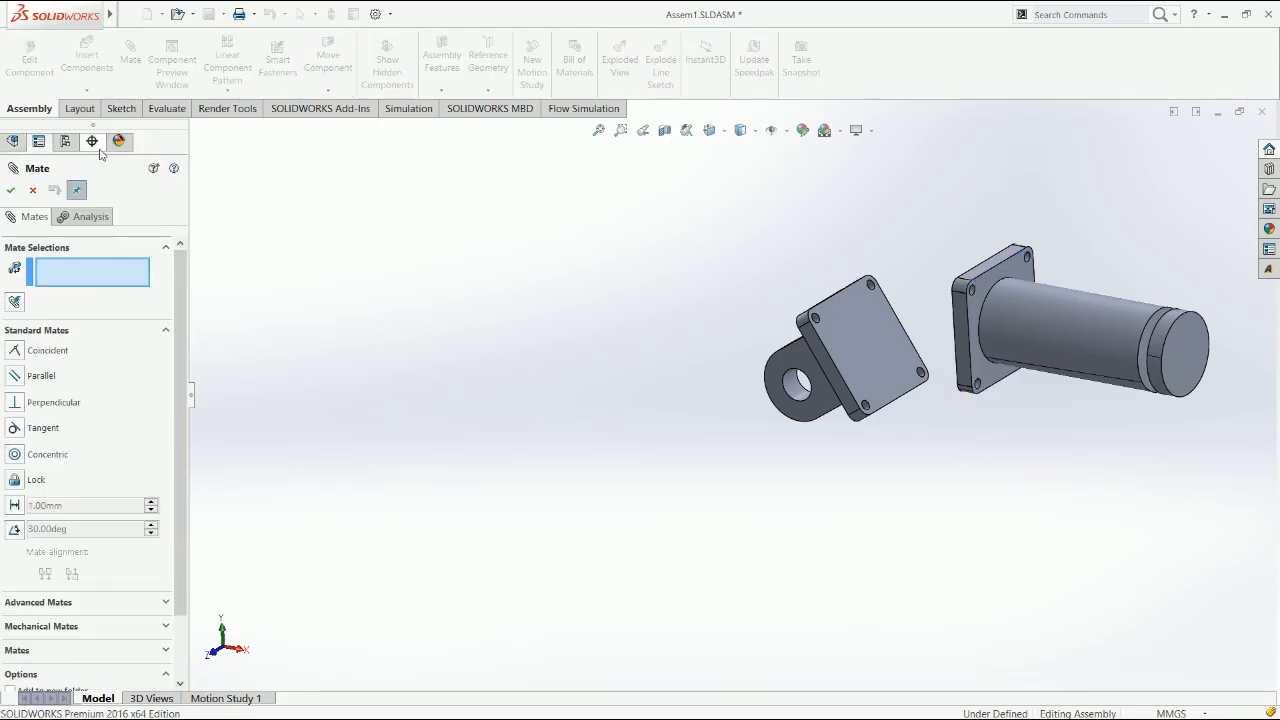
pyautogui.click(20, 356)
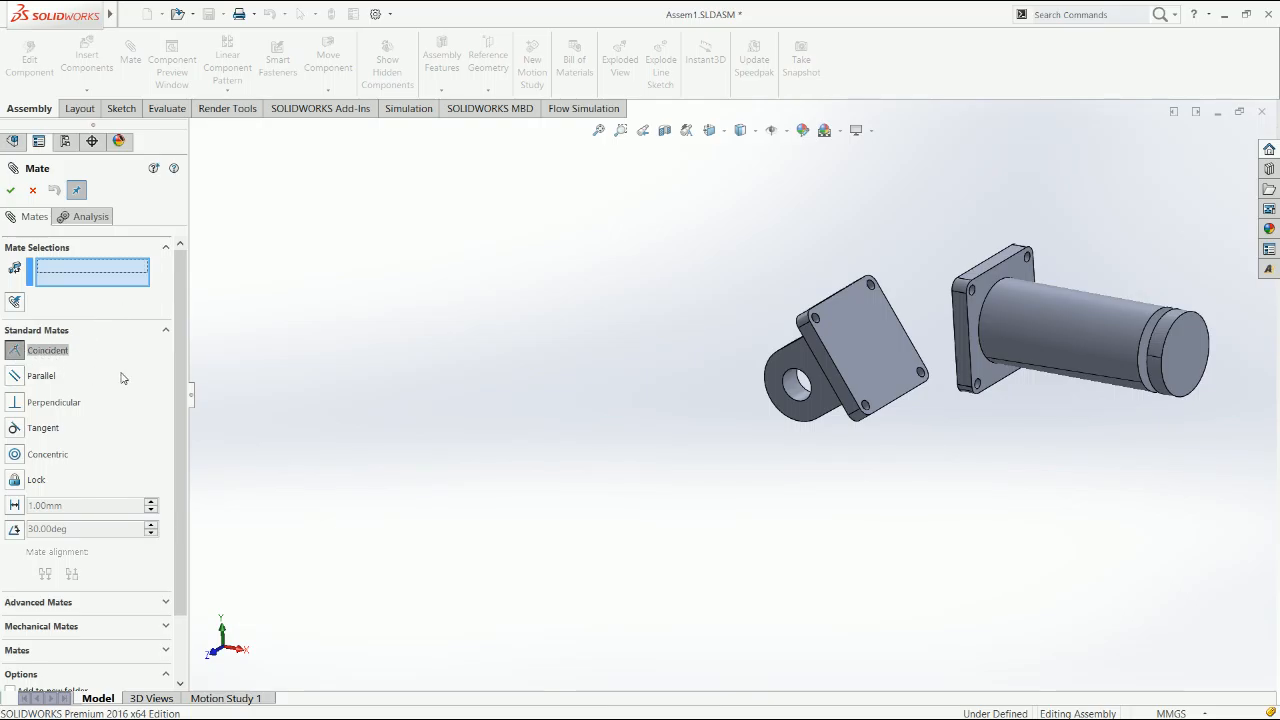
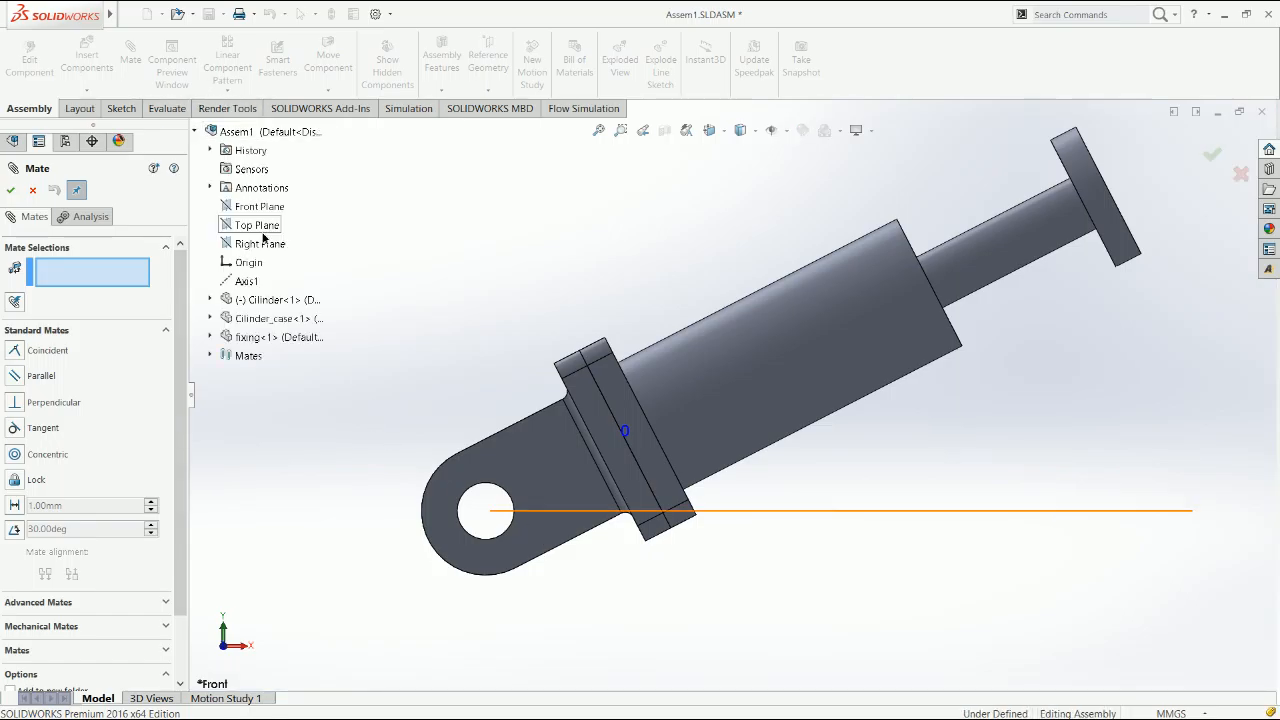
# Set up an Angle mate between the assembly's Top Plane and the flat underside of the fixing's lug, trying 140°
pyautogui.click(257, 225)
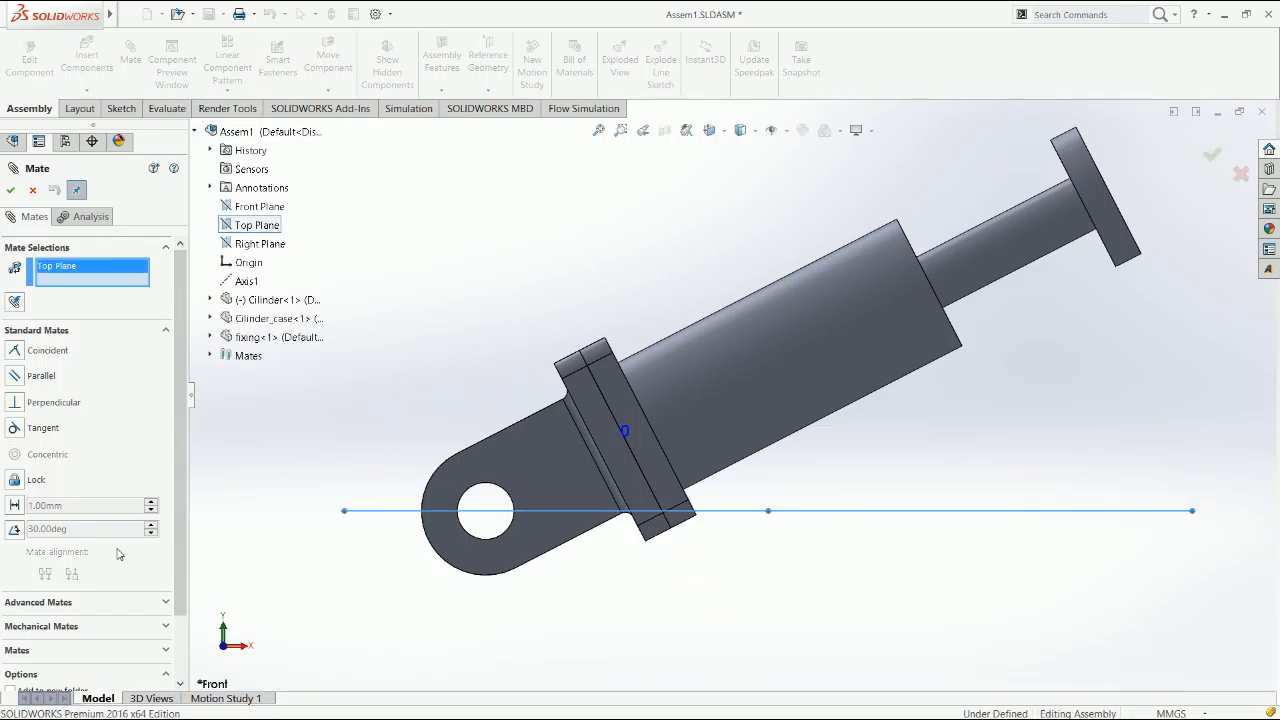
pyautogui.click(14, 528)
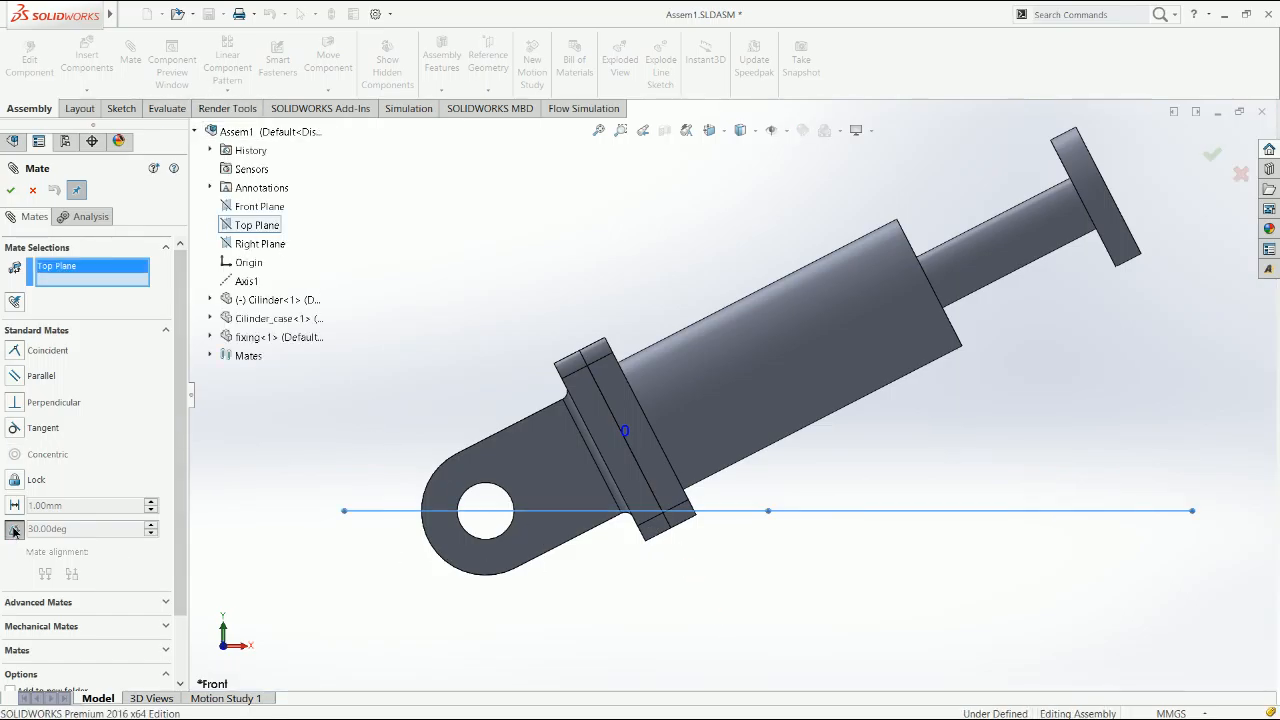
pyautogui.click(597, 533)
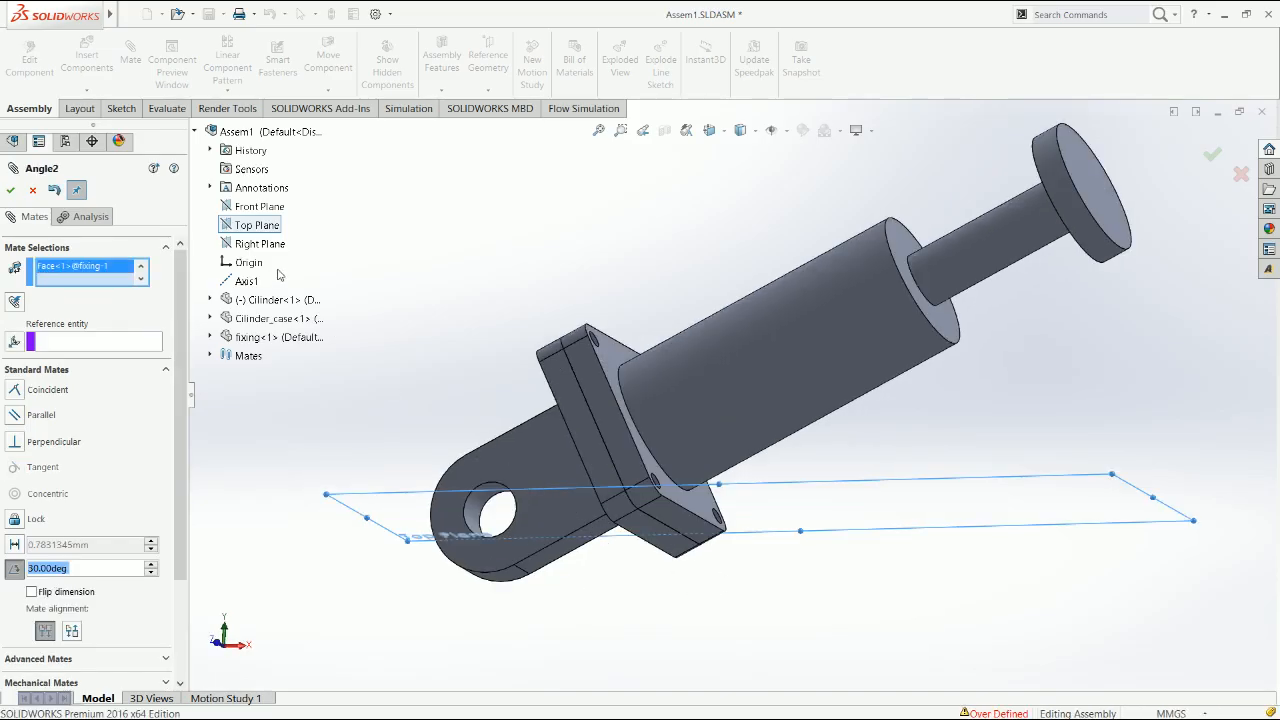
pyautogui.moveTo(179, 563); pyautogui.dragTo(148, 632)
pyautogui.moveTo(83, 489); pyautogui.dragTo(1, 499)
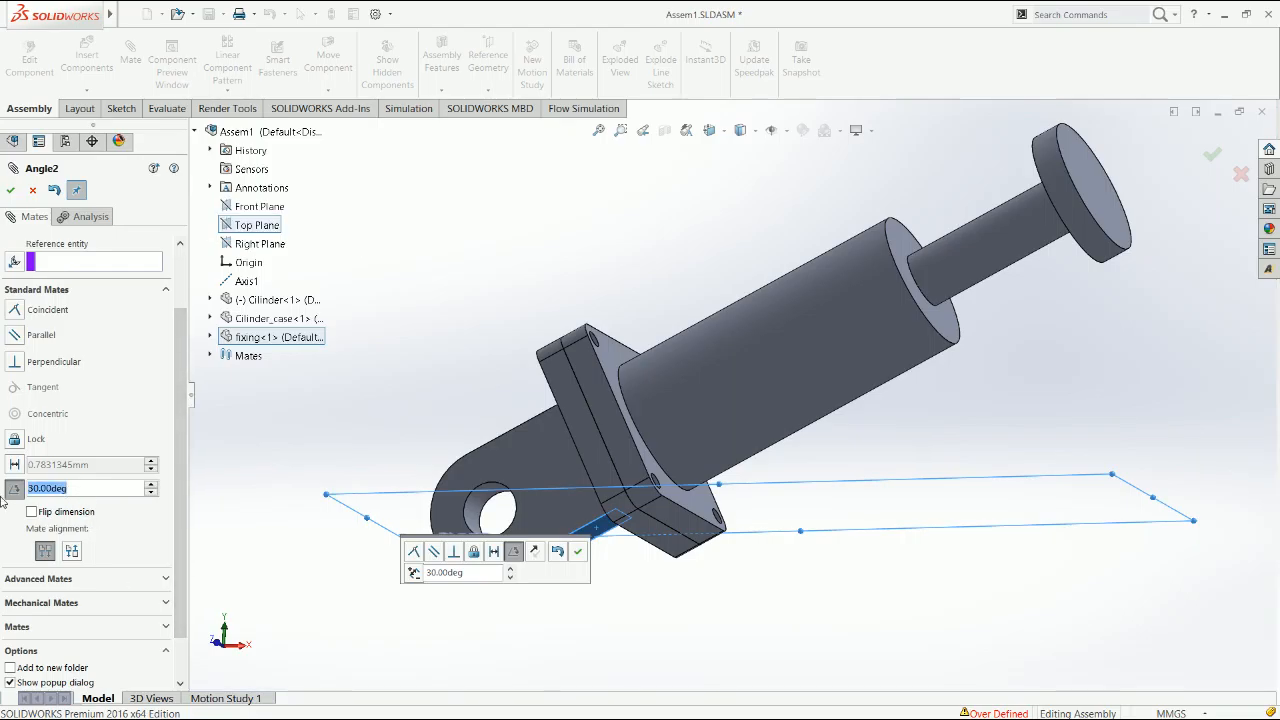
pyautogui.write('140')
pyautogui.press('Return')
pyautogui.moveTo(180, 560)
pyautogui.mouseDown()
pyautogui.moveTo(180, 584)
pyautogui.moveTo(178, 568)
pyautogui.mouseUp()
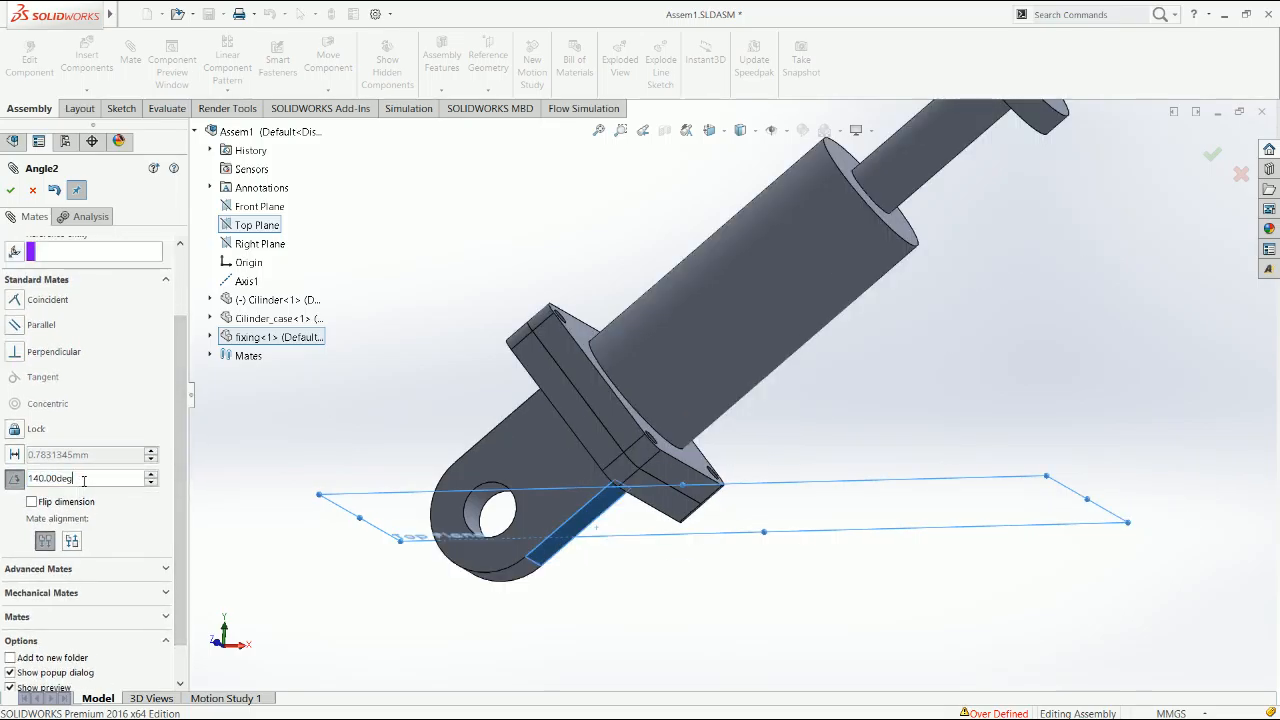
# Set the mate's angle to 10° and apply it for positioning only
pyautogui.moveTo(82, 478); pyautogui.dragTo(3, 483)
pyautogui.write('10')
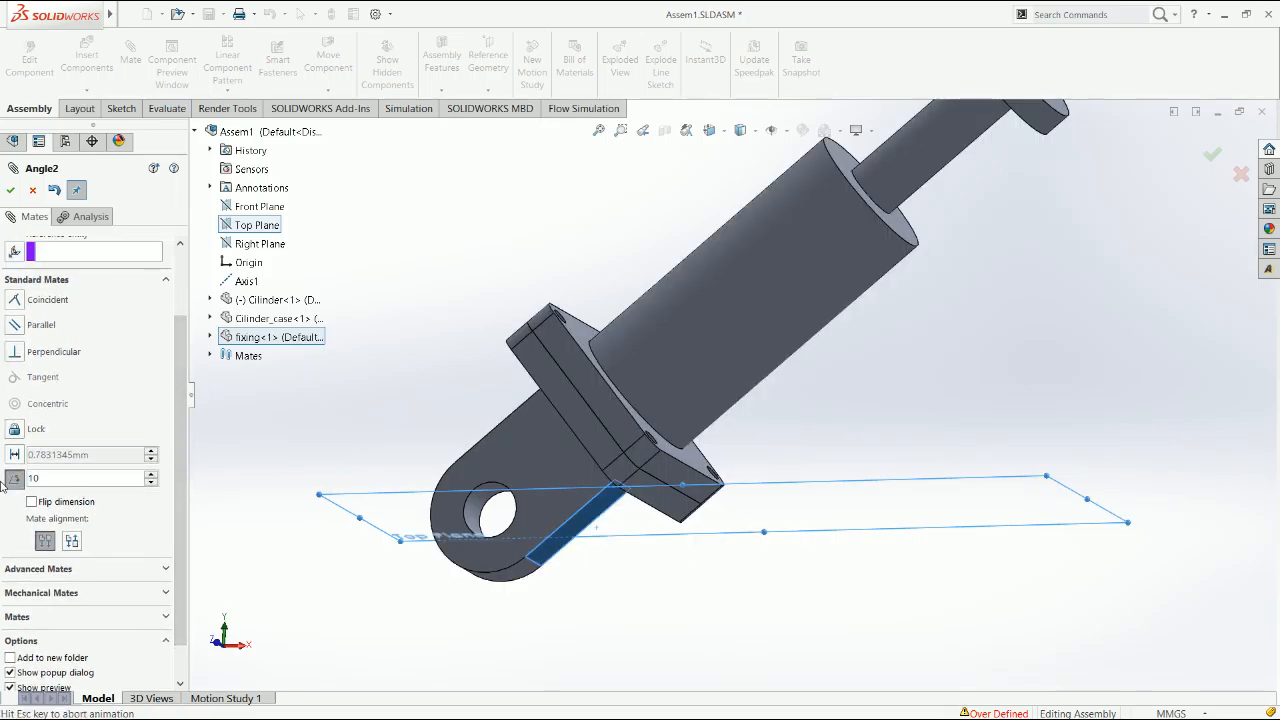
pyautogui.press('Return')
pyautogui.moveTo(185, 571); pyautogui.dragTo(182, 603)
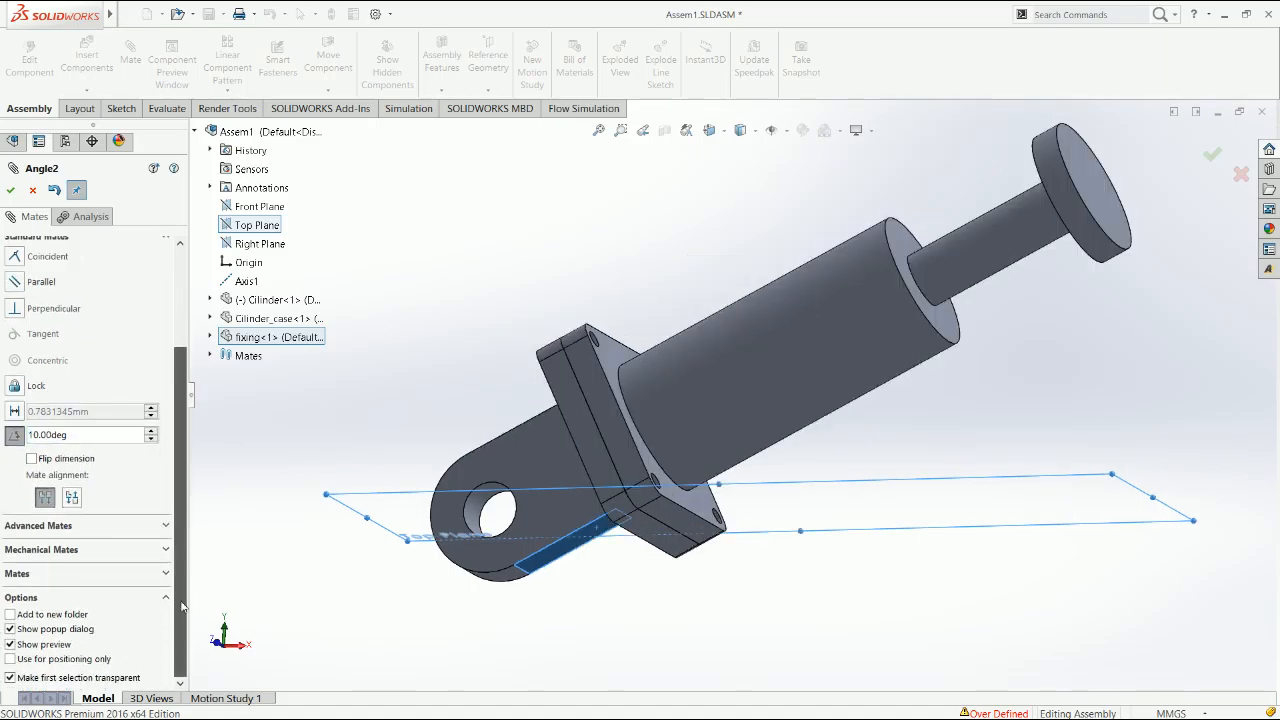
pyautogui.click(57, 663)
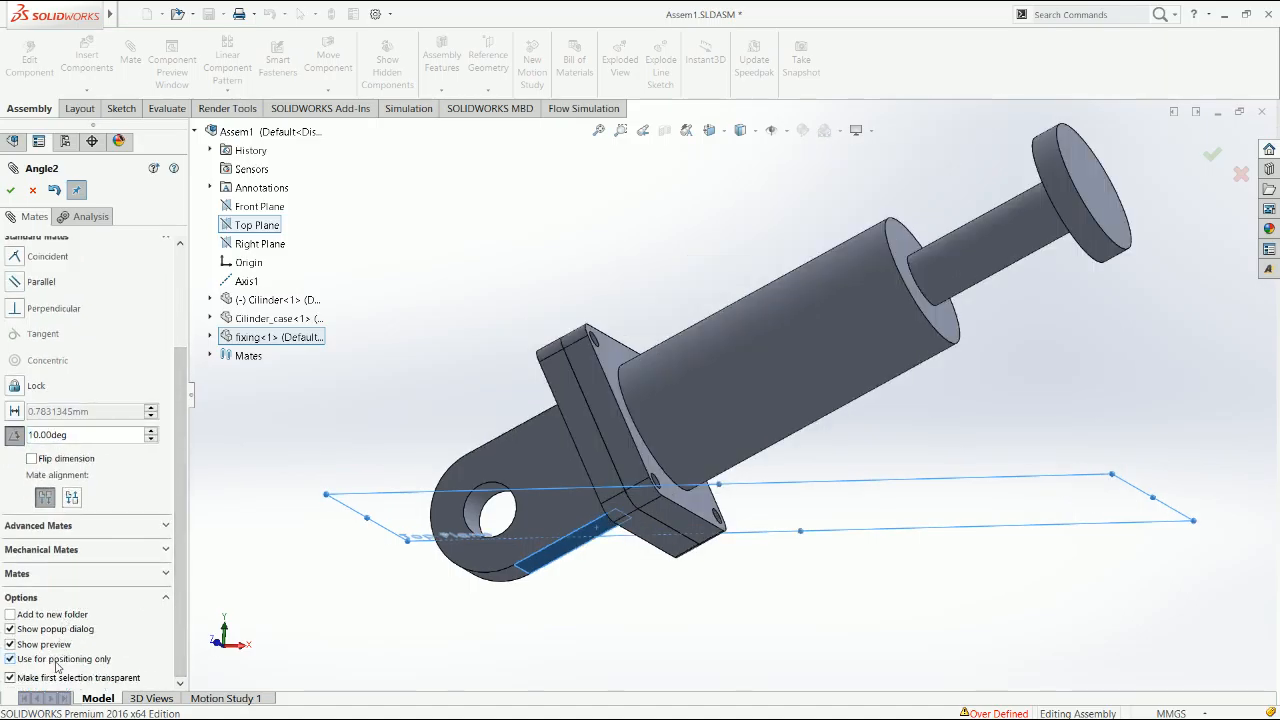
pyautogui.click(10, 190)
pyautogui.click(10, 190)
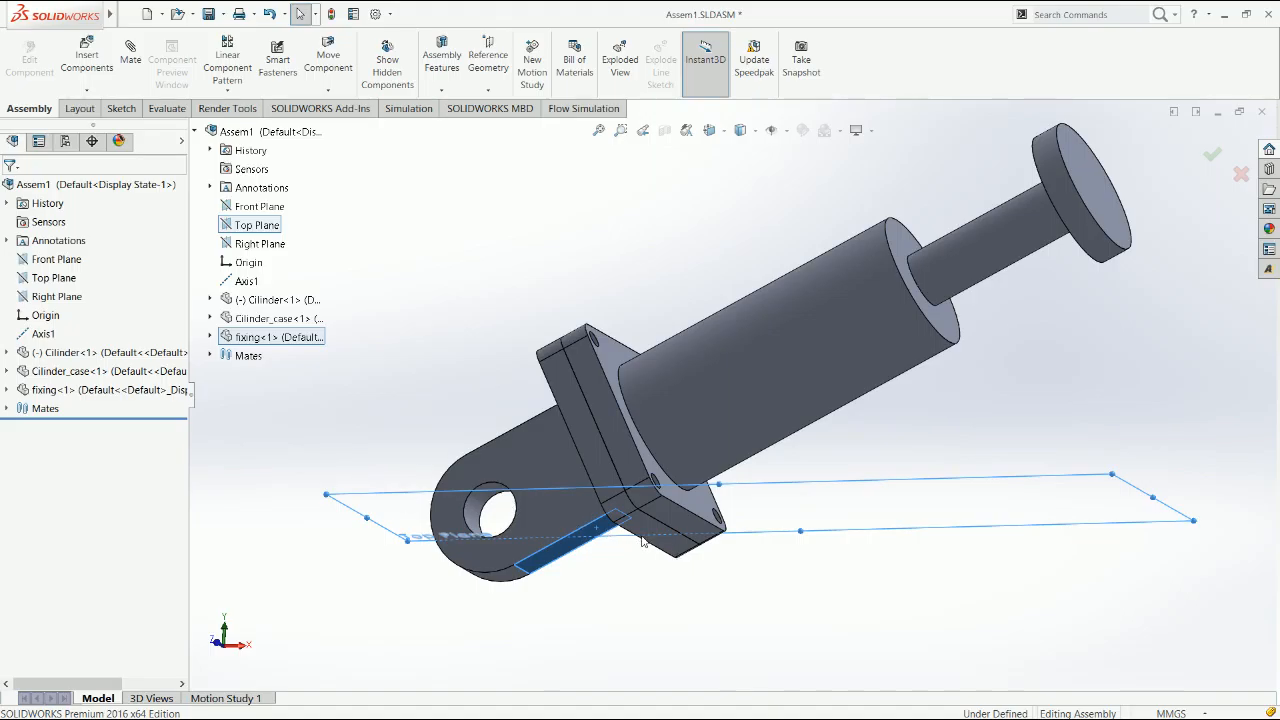
# Examine the fixing's existing mates in the assembly from the front view
pyautogui.hotkey('ctrl', '1')
pyautogui.click(6, 390)
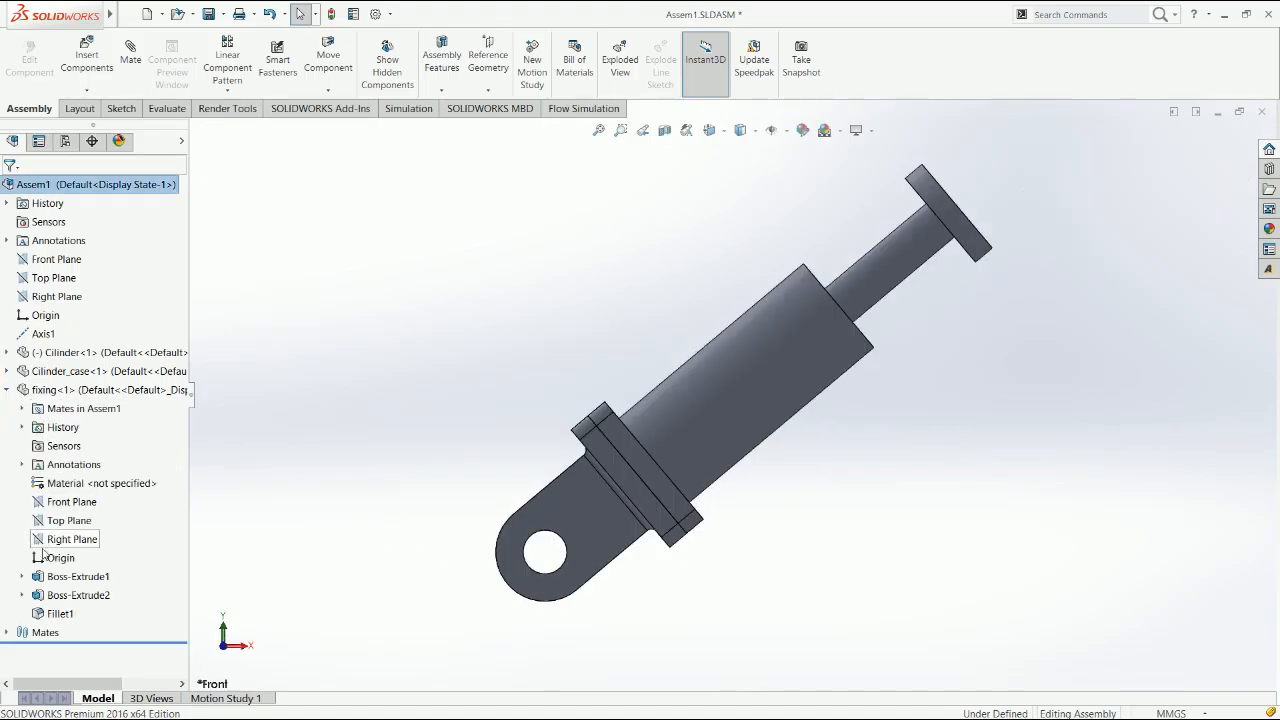
pyautogui.click(23, 409)
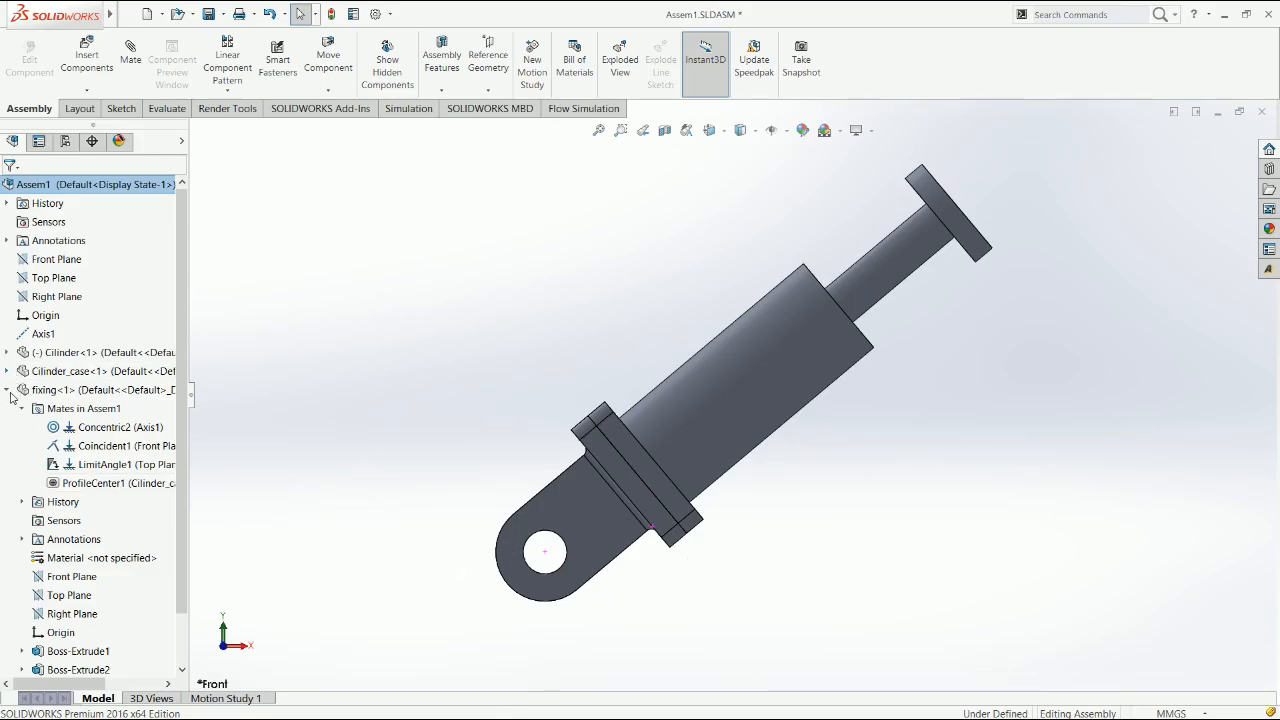
pyautogui.click(7, 391)
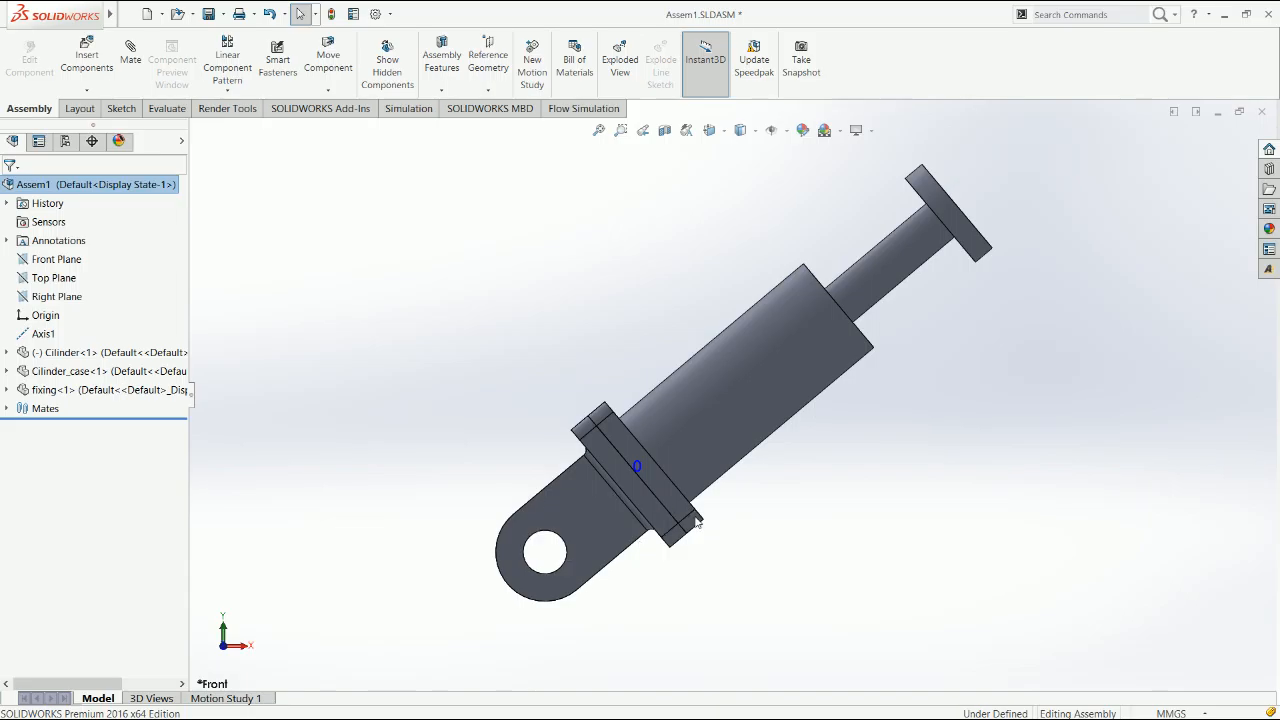
# Swing the fixing about its lug hole and slide the cylinder within its case to test the assembly's motion
pyautogui.click(630, 533)
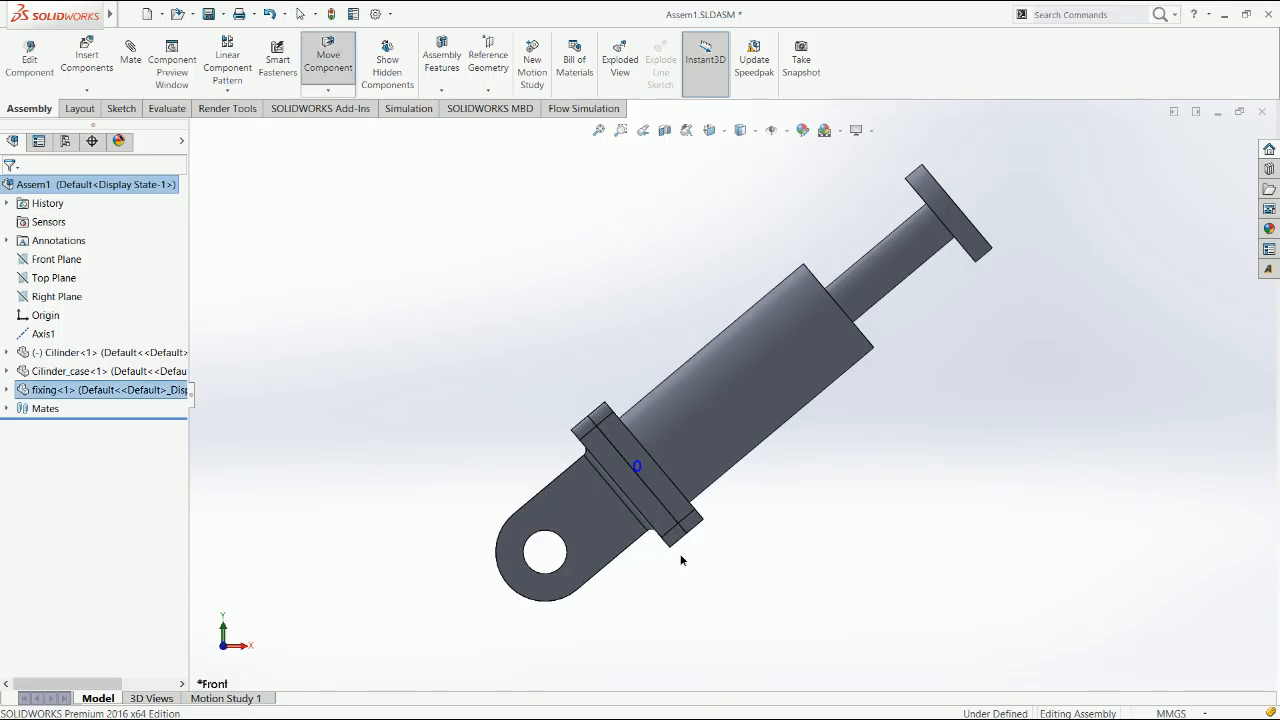
pyautogui.moveTo(717, 547); pyautogui.dragTo(811, 594)
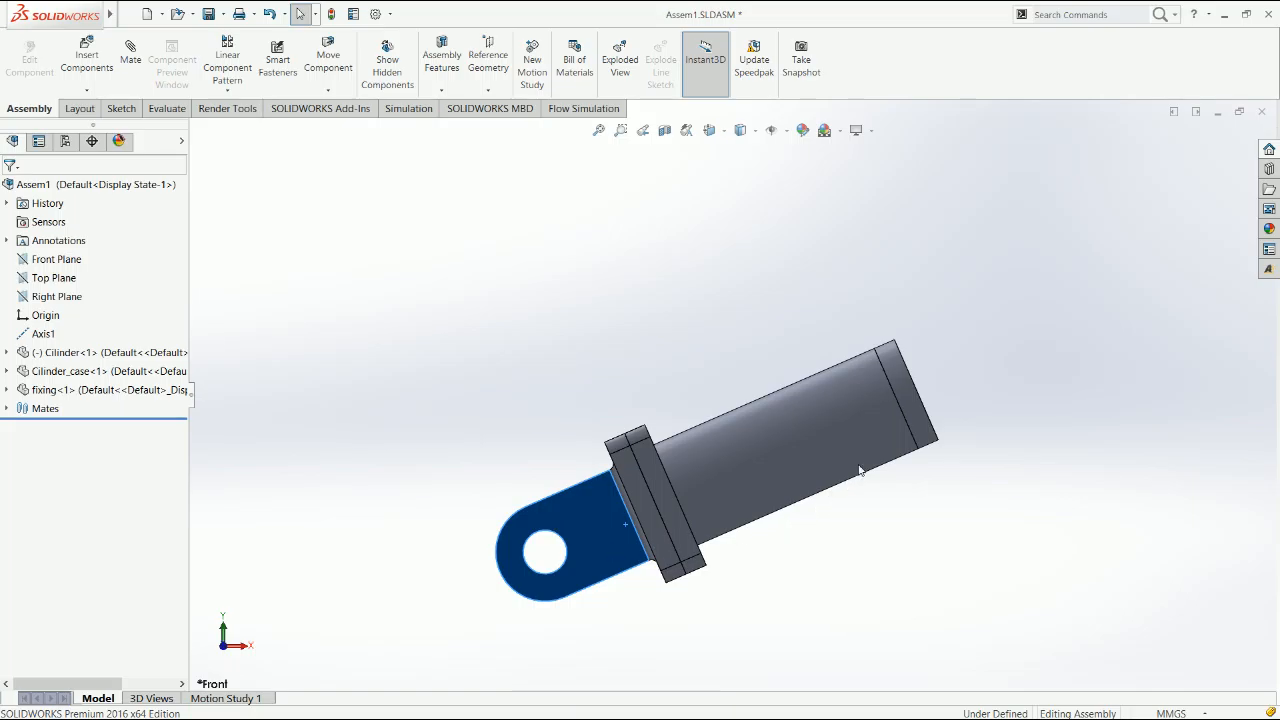
pyautogui.click(901, 406)
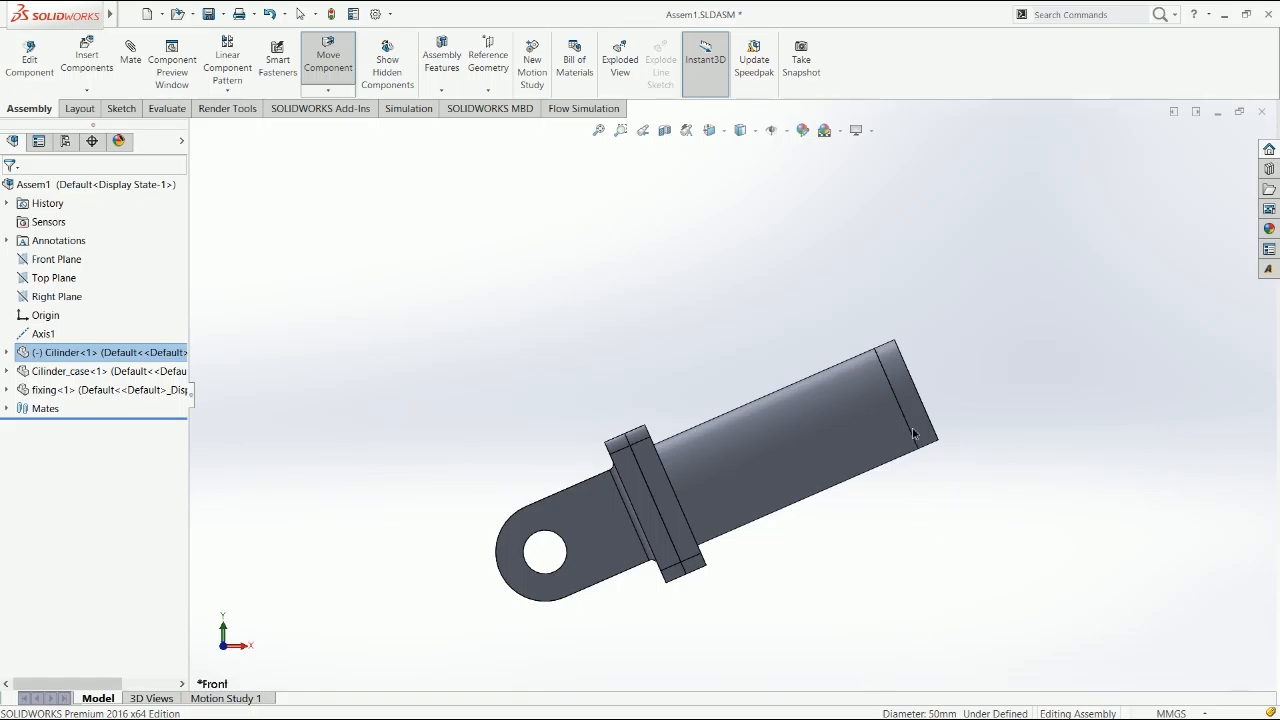
pyautogui.moveTo(912, 429); pyautogui.dragTo(970, 453)
pyautogui.moveTo(920, 360); pyautogui.dragTo(889, 340)
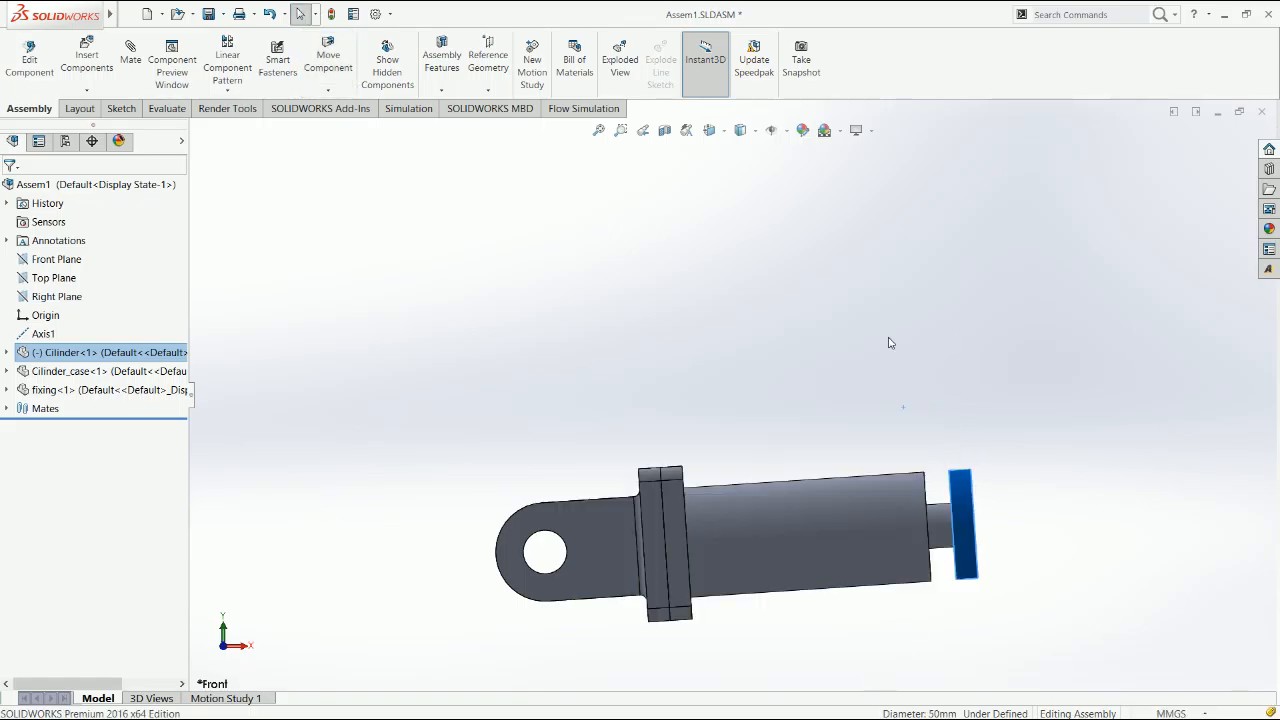
pyautogui.click(889, 340)
pyautogui.click(136, 70)
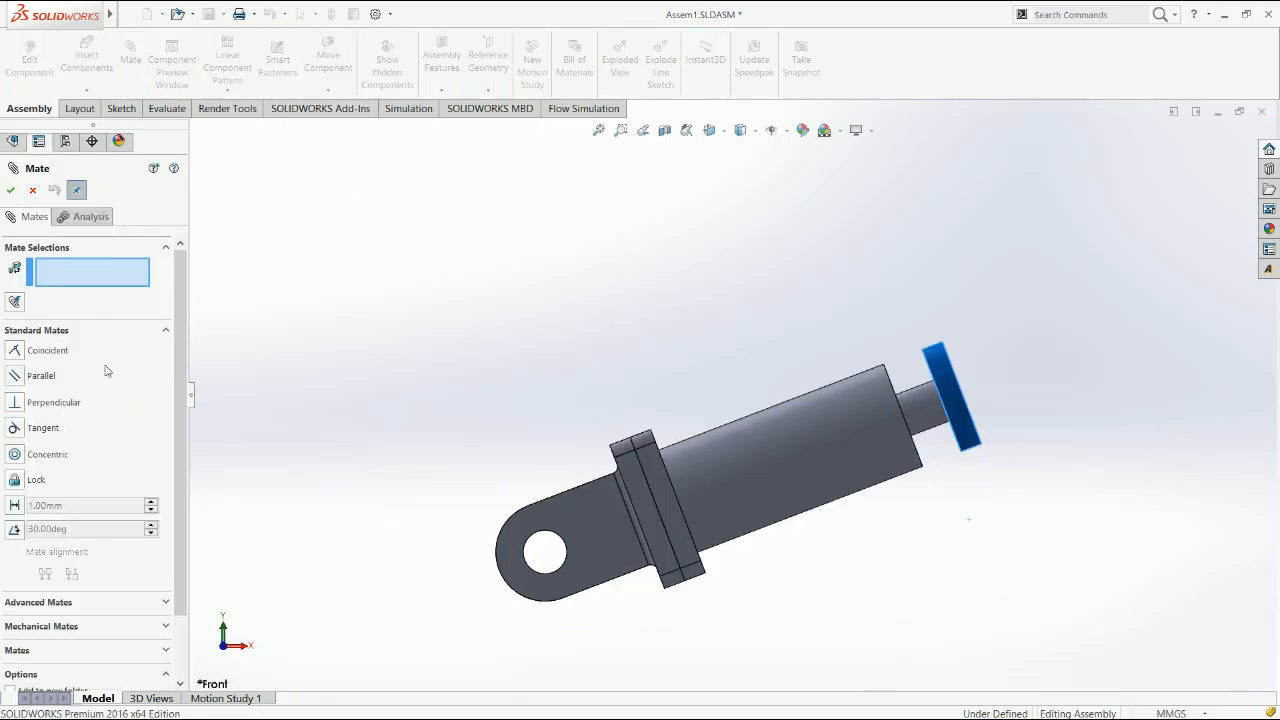
pyautogui.moveTo(176, 450); pyautogui.dragTo(176, 552)
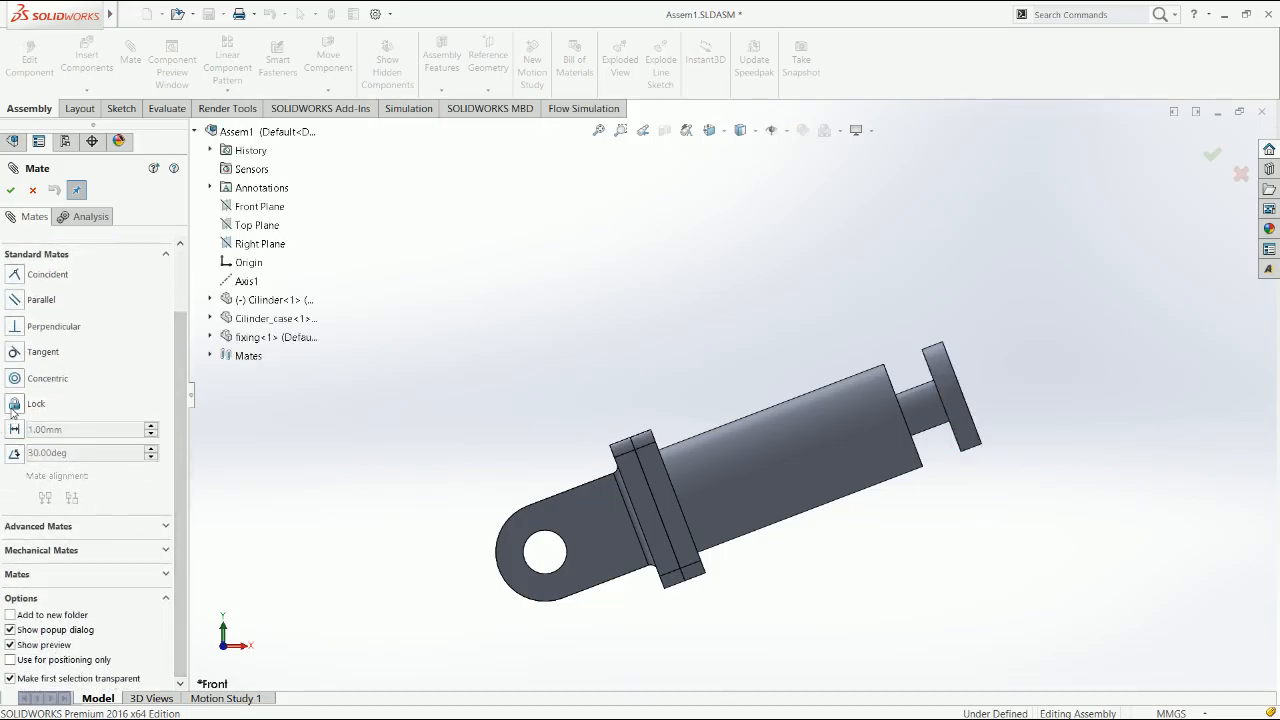
pyautogui.click(63, 528)
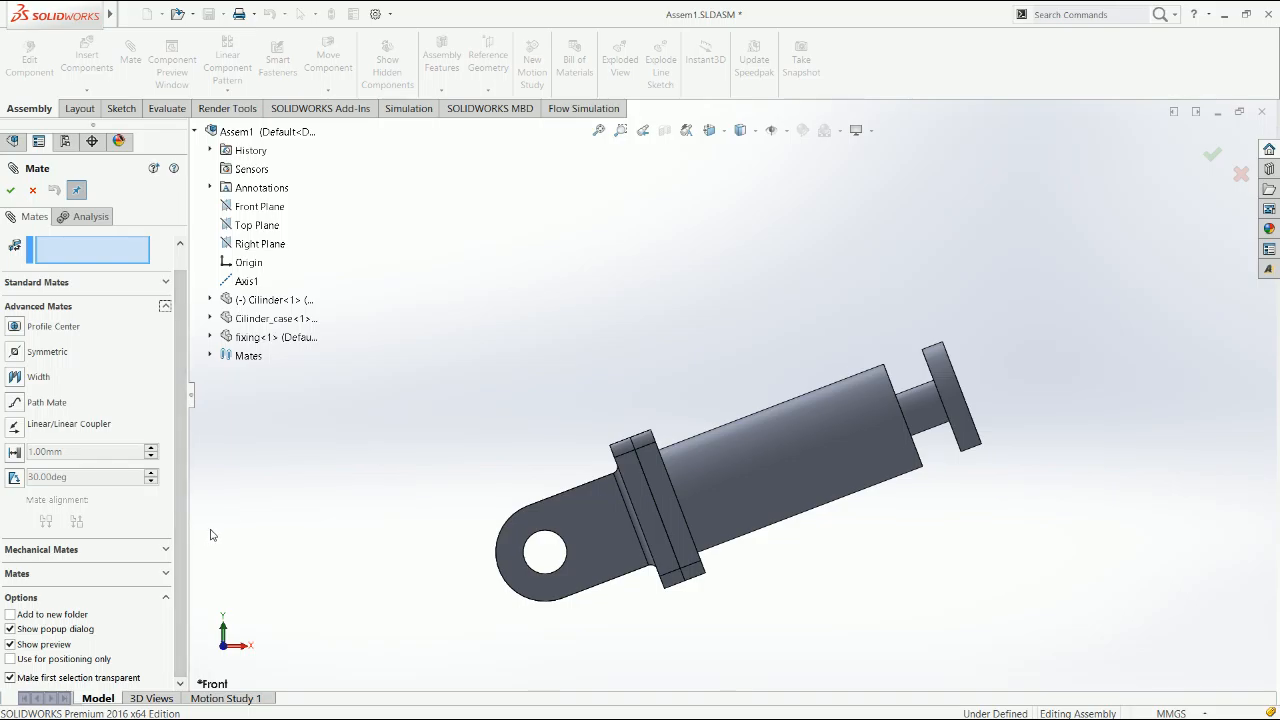
pyautogui.press('Escape')
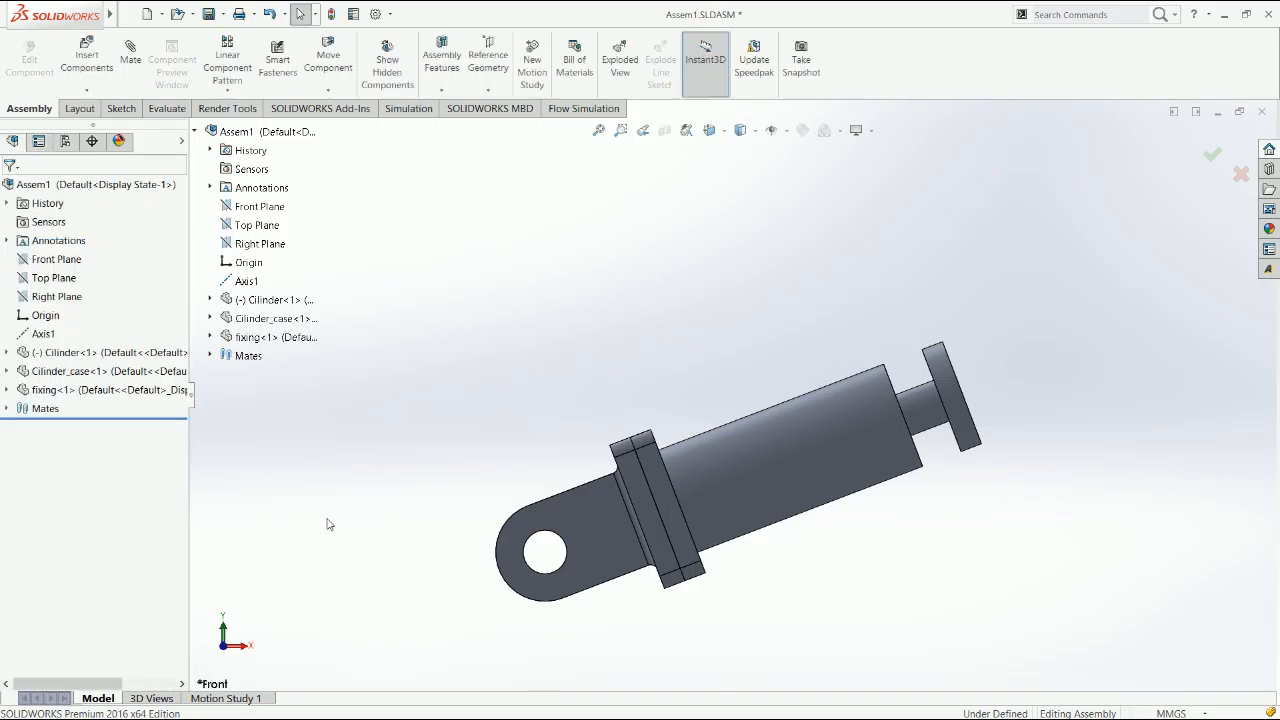
pyautogui.hotkey('ctrl', '7')
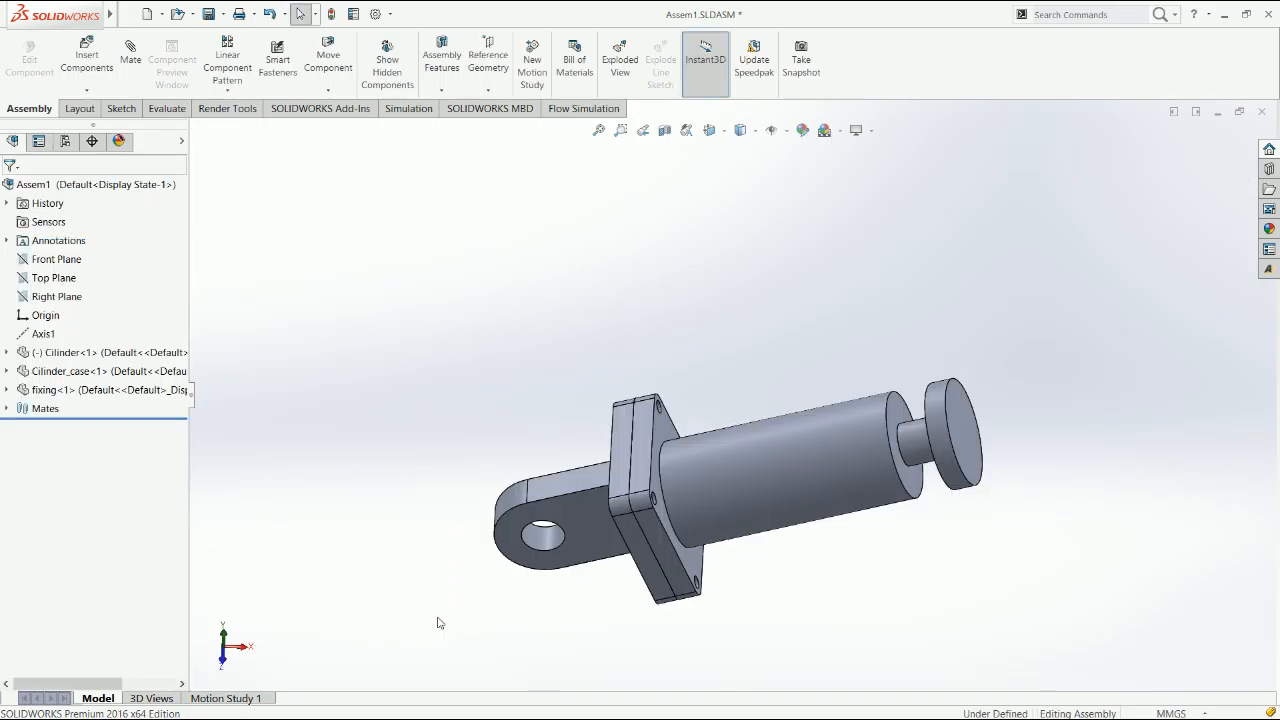
# Create a new part document and start a sketch on its Right Plane
pyautogui.click(708, 450)
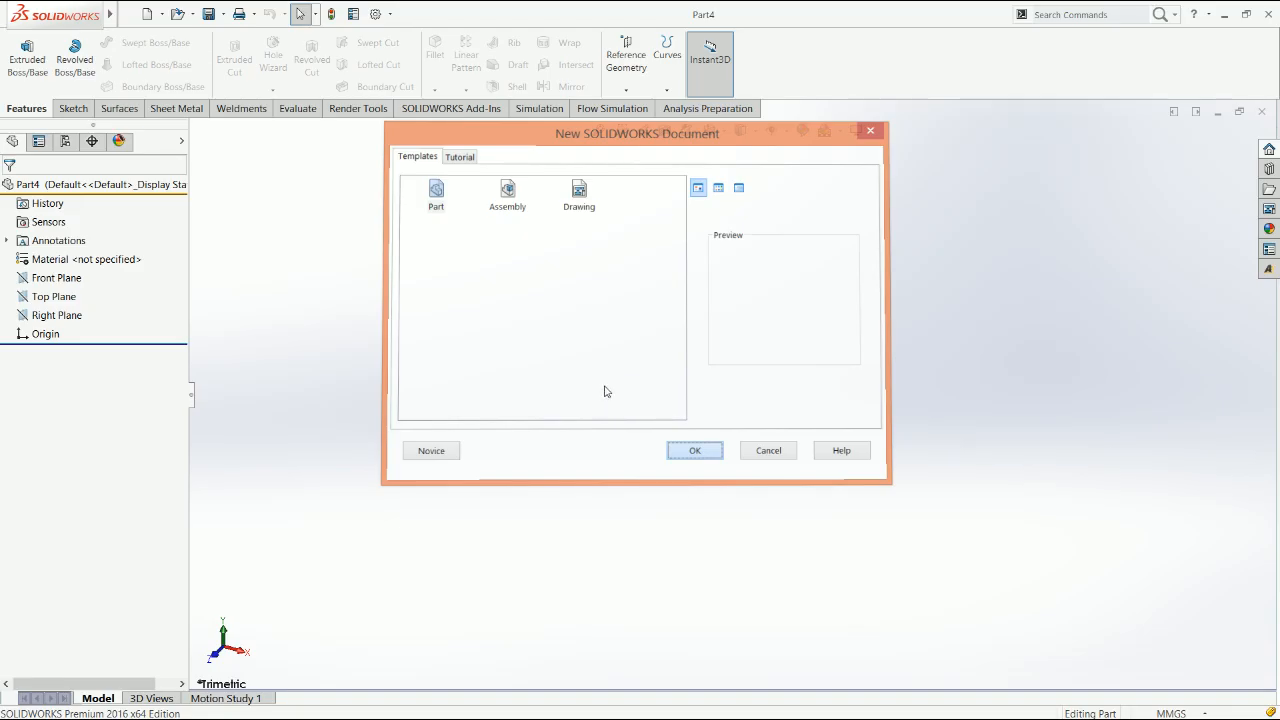
pyautogui.press('s')
pyautogui.click(617, 343)
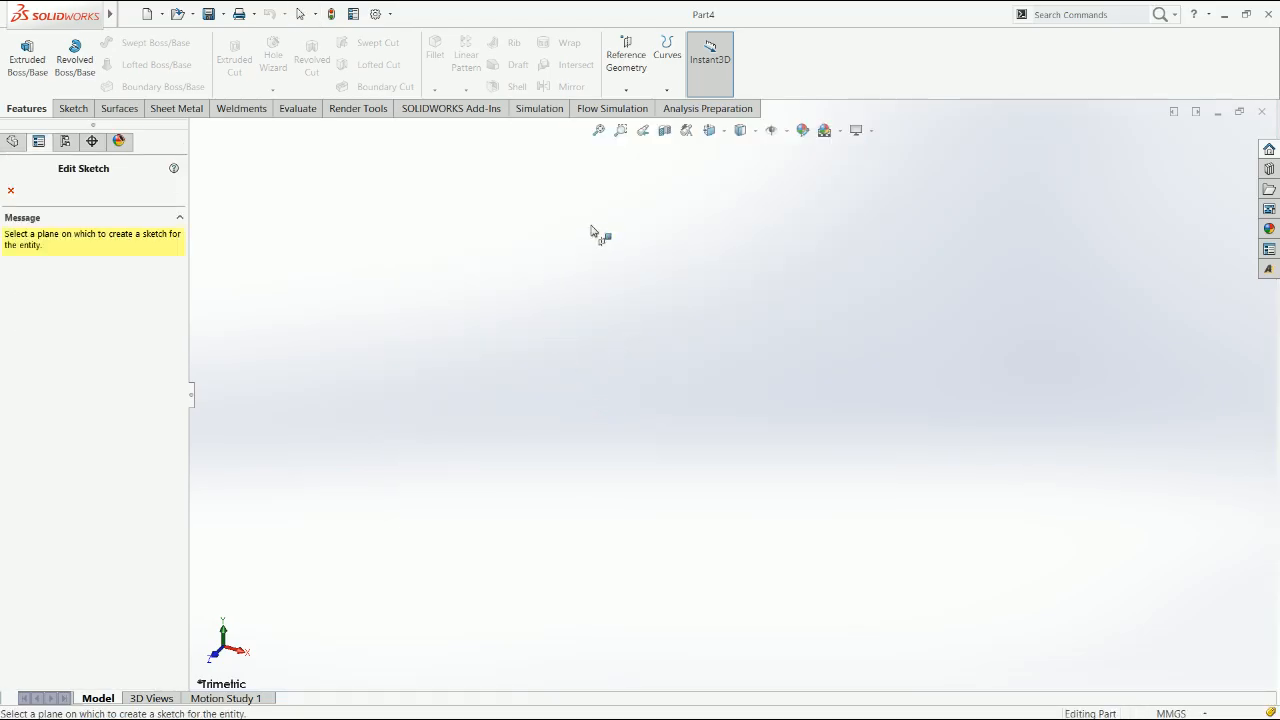
pyautogui.click(829, 259)
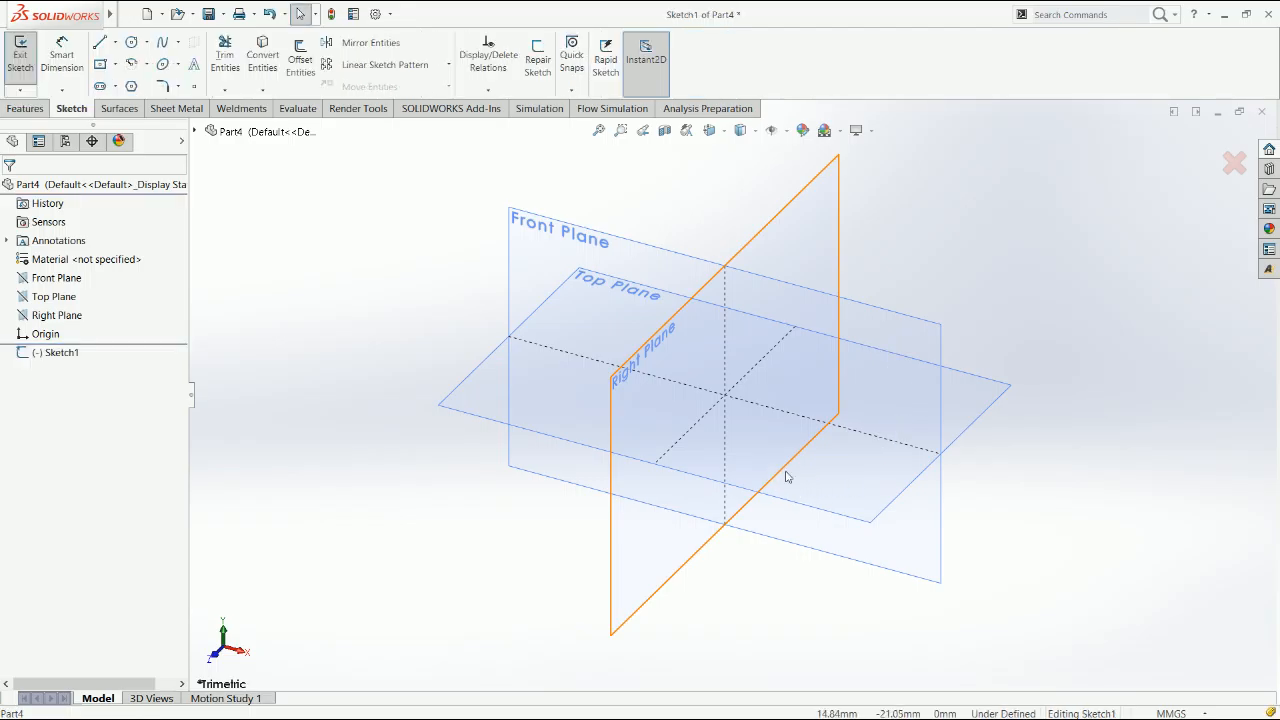
# Sketch a horizontal line about 57 mm long just above the origin
pyautogui.press('l')
pyautogui.click(658, 406)
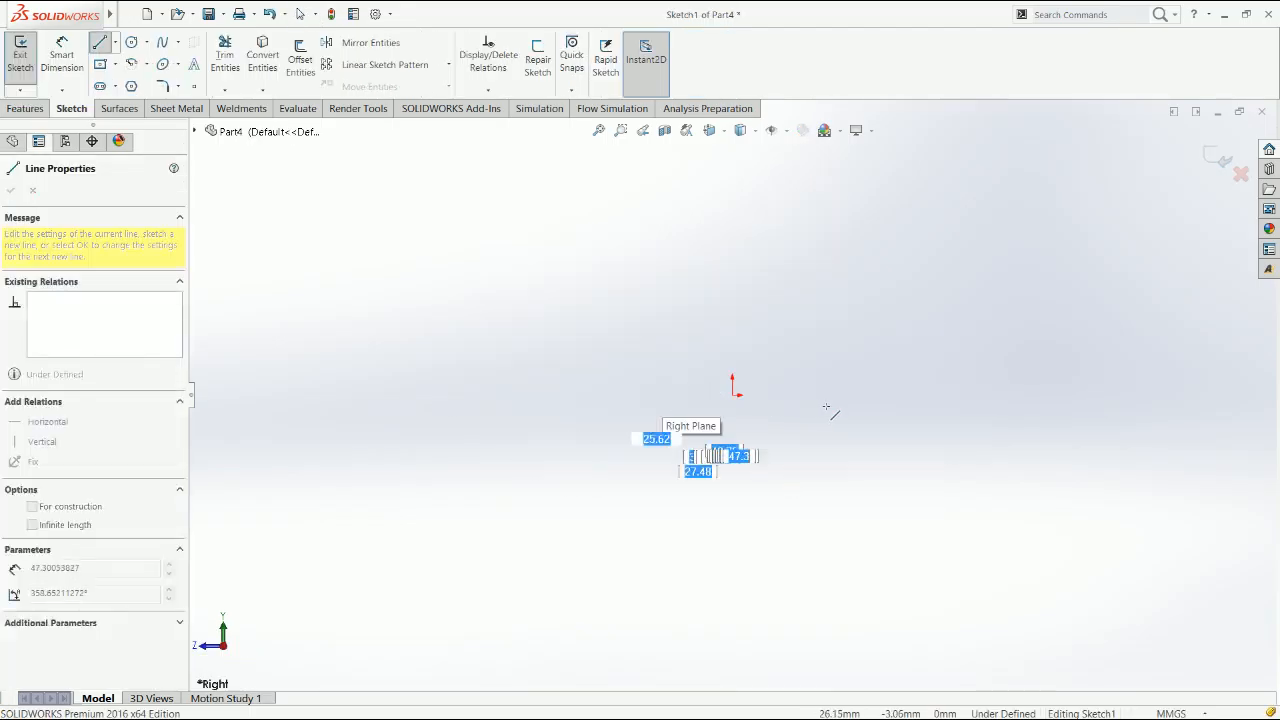
pyautogui.click(829, 405)
pyautogui.press('Escape')
pyautogui.click(769, 404)
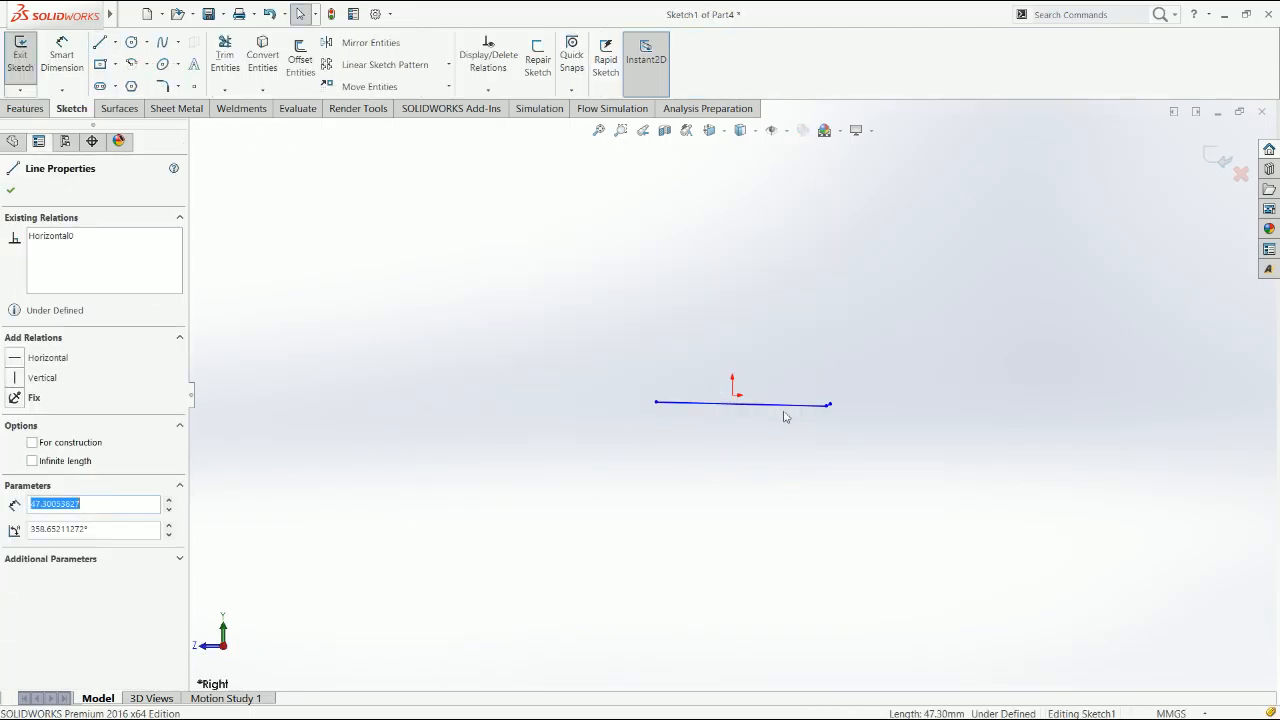
pyautogui.click(829, 403)
pyautogui.press('Escape')
pyautogui.click(831, 399)
pyautogui.press('Escape')
# Centre the horizontal line on the origin with a midpoint relation
pyautogui.click(745, 383)
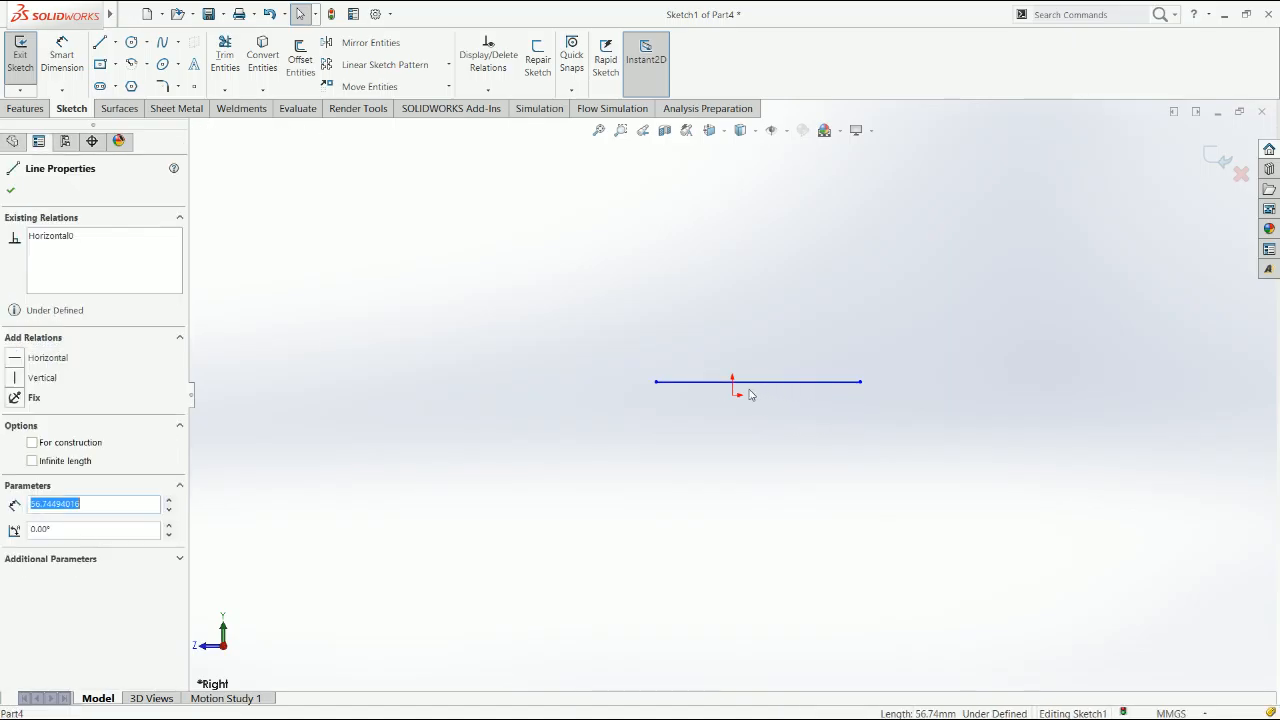
pyautogui.keyDown('ctrl'); pyautogui.click(735, 394); pyautogui.keyUp('ctrl')
pyautogui.click(777, 384)
pyautogui.click(755, 468)
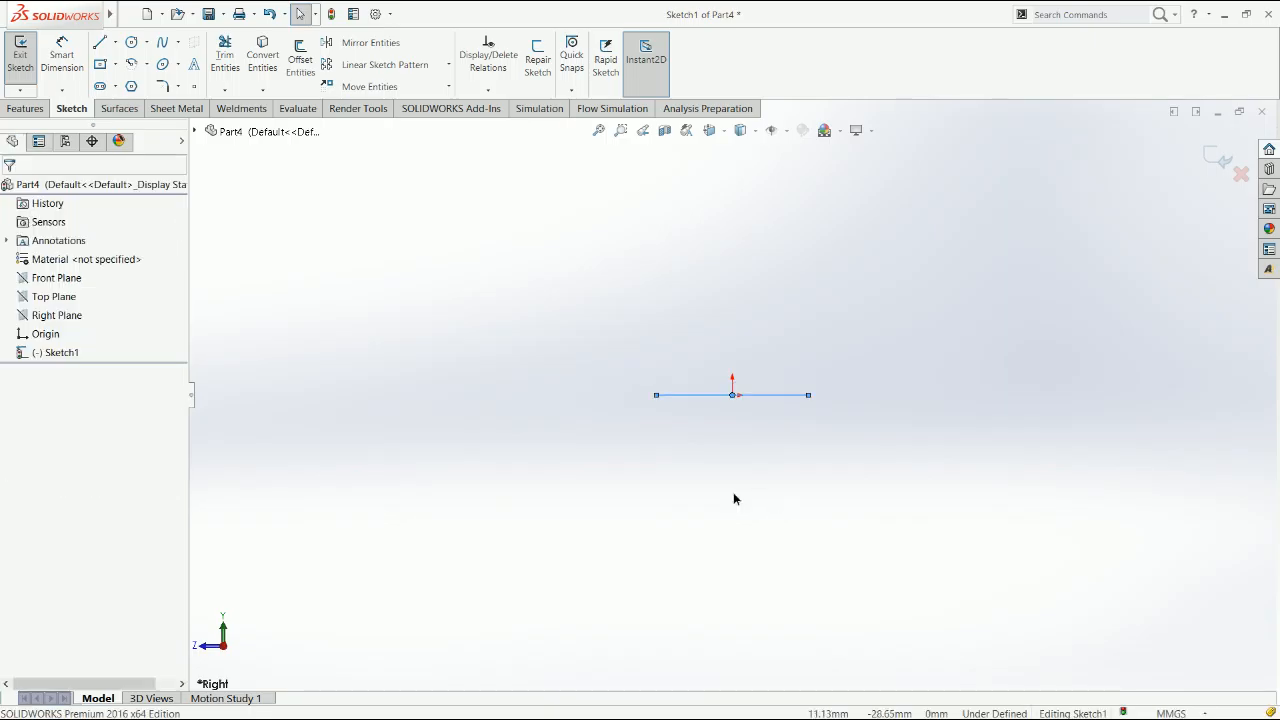
# Draw a vertical line about 29 mm long upward from each end of the horizontal base line
pyautogui.press('l')
pyautogui.click(656, 395)
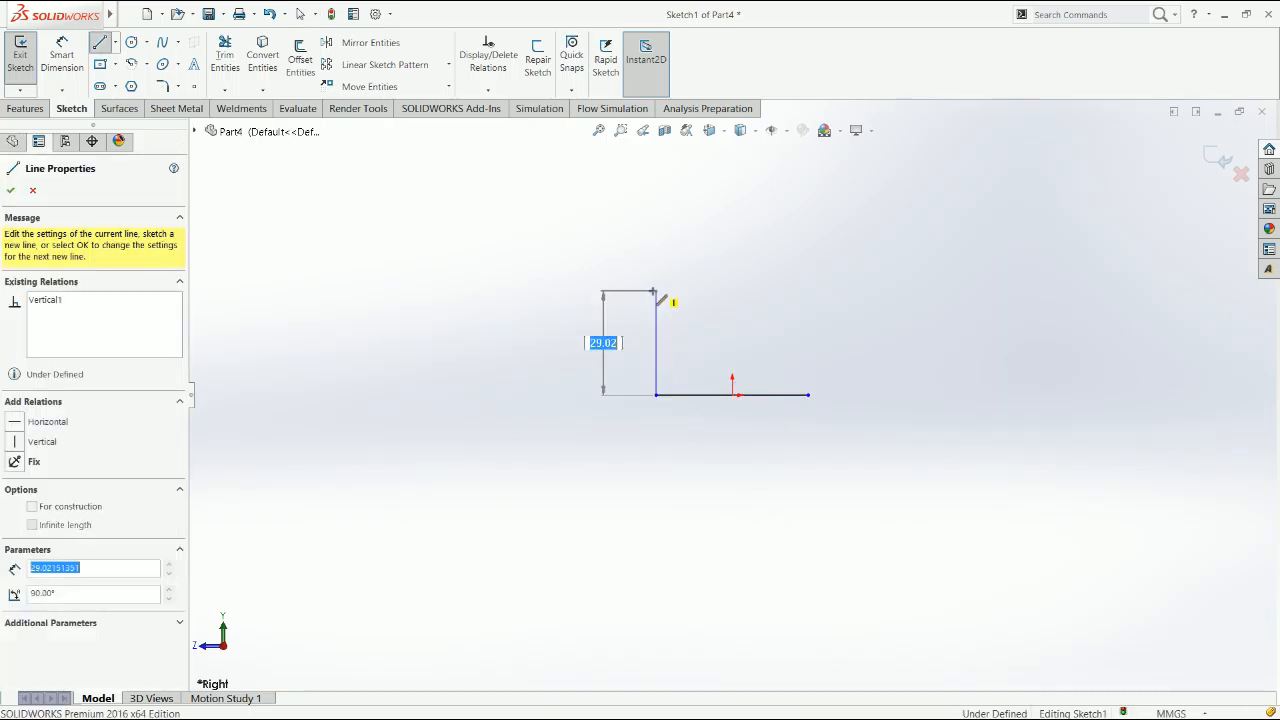
pyautogui.click(656, 291)
pyautogui.press('Escape')
pyautogui.press('l')
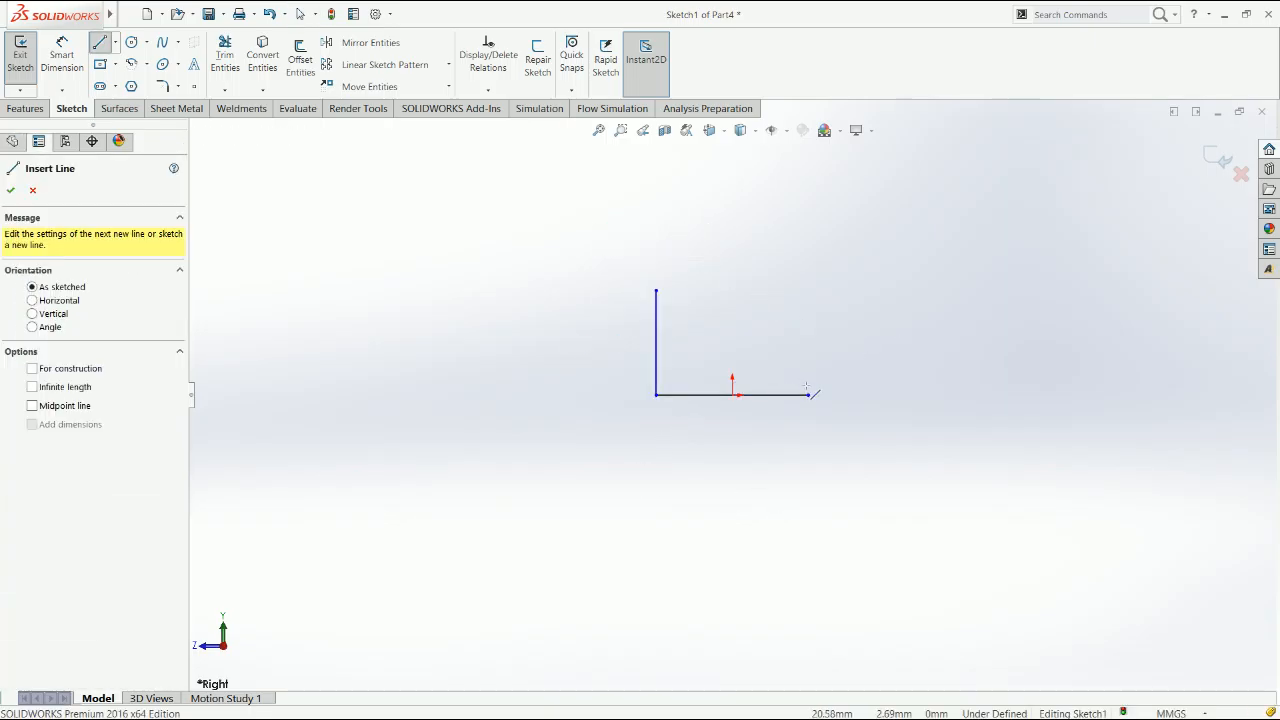
pyautogui.click(809, 395)
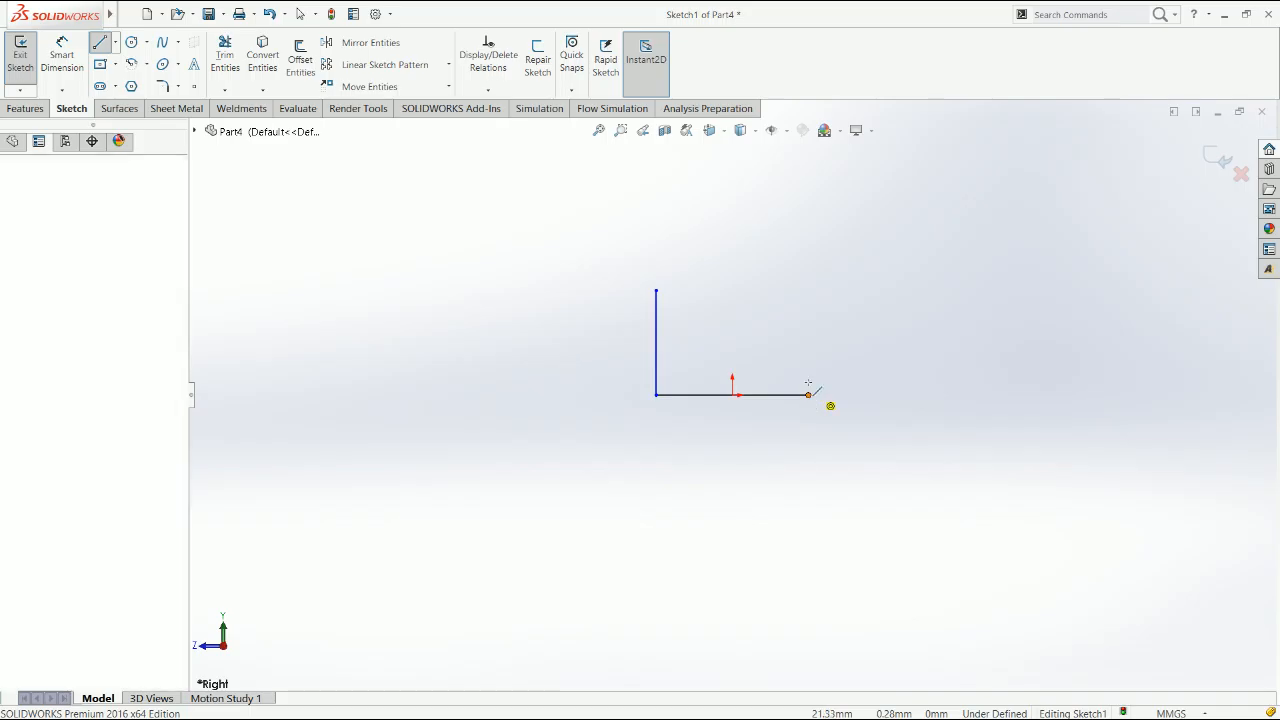
pyautogui.click(808, 291)
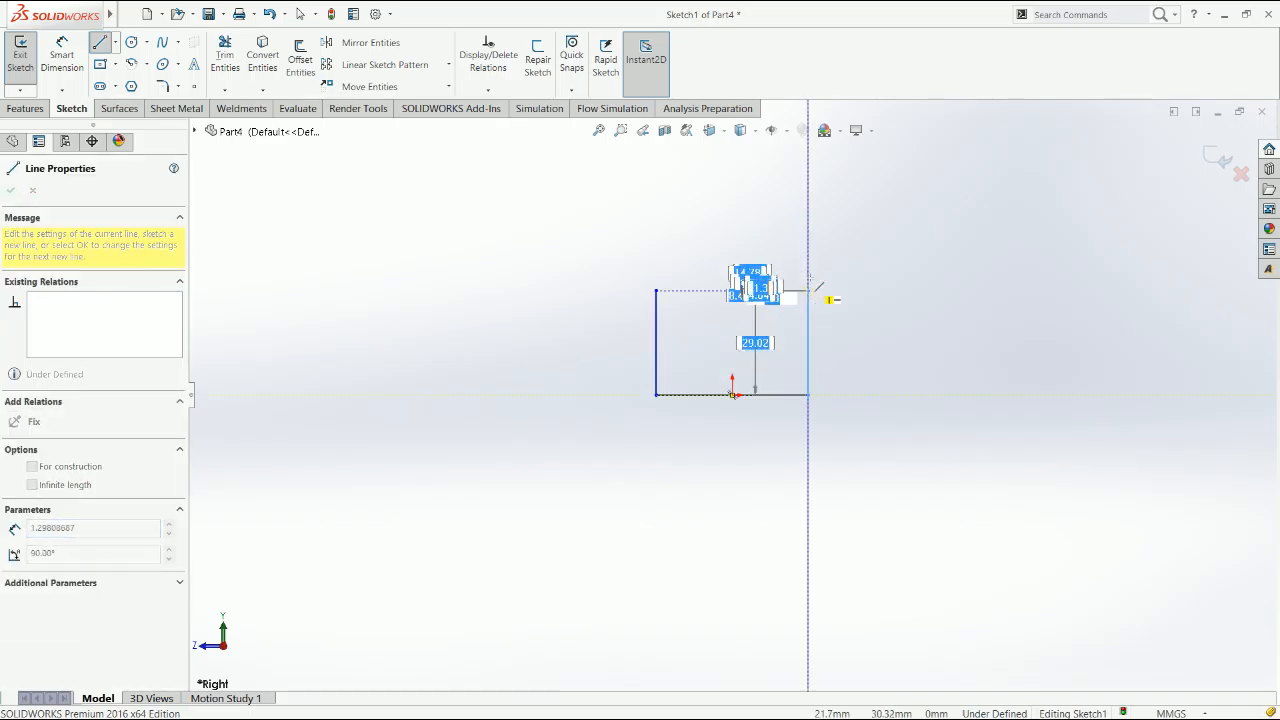
# Close the profile with a tangent arc of about 21 mm radius and add a circle at the arc's centre
pyautogui.click(656, 291)
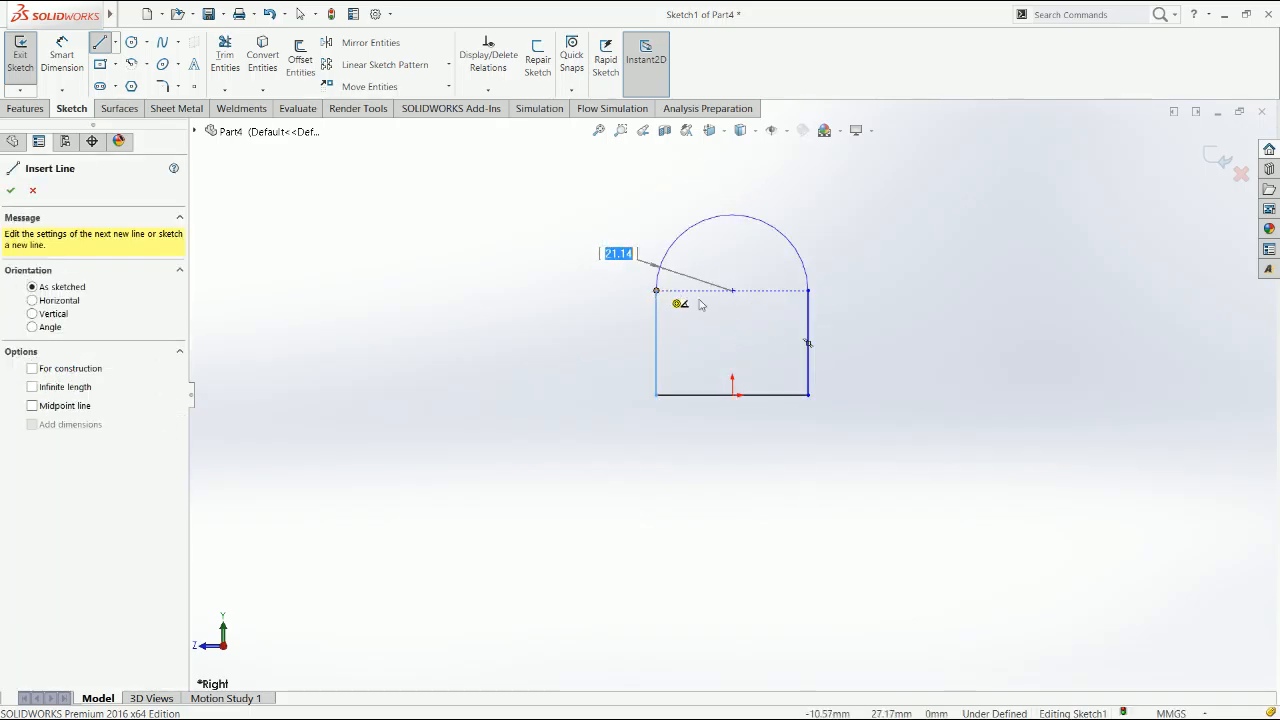
pyautogui.press('Escape')
pyautogui.moveTo(728, 335); pyautogui.dragTo(766, 300, button='right')
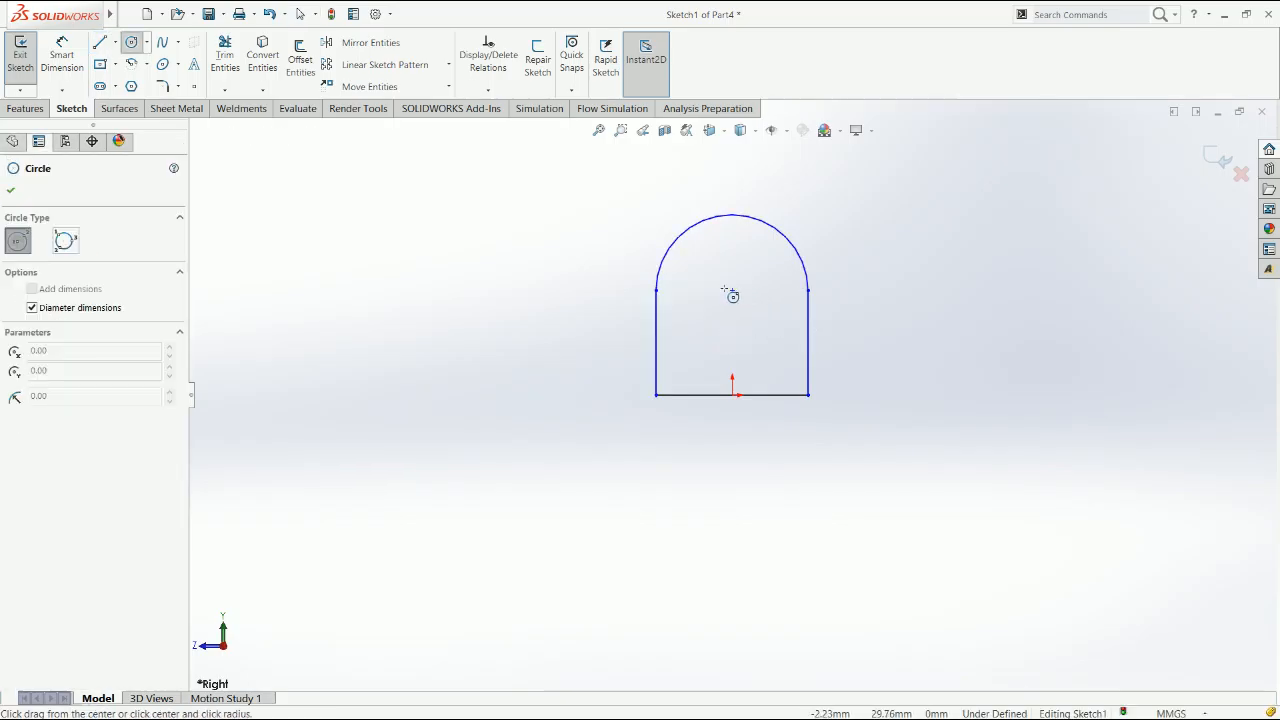
pyautogui.click(732, 290)
pyautogui.click(754, 306)
pyautogui.press('Escape')
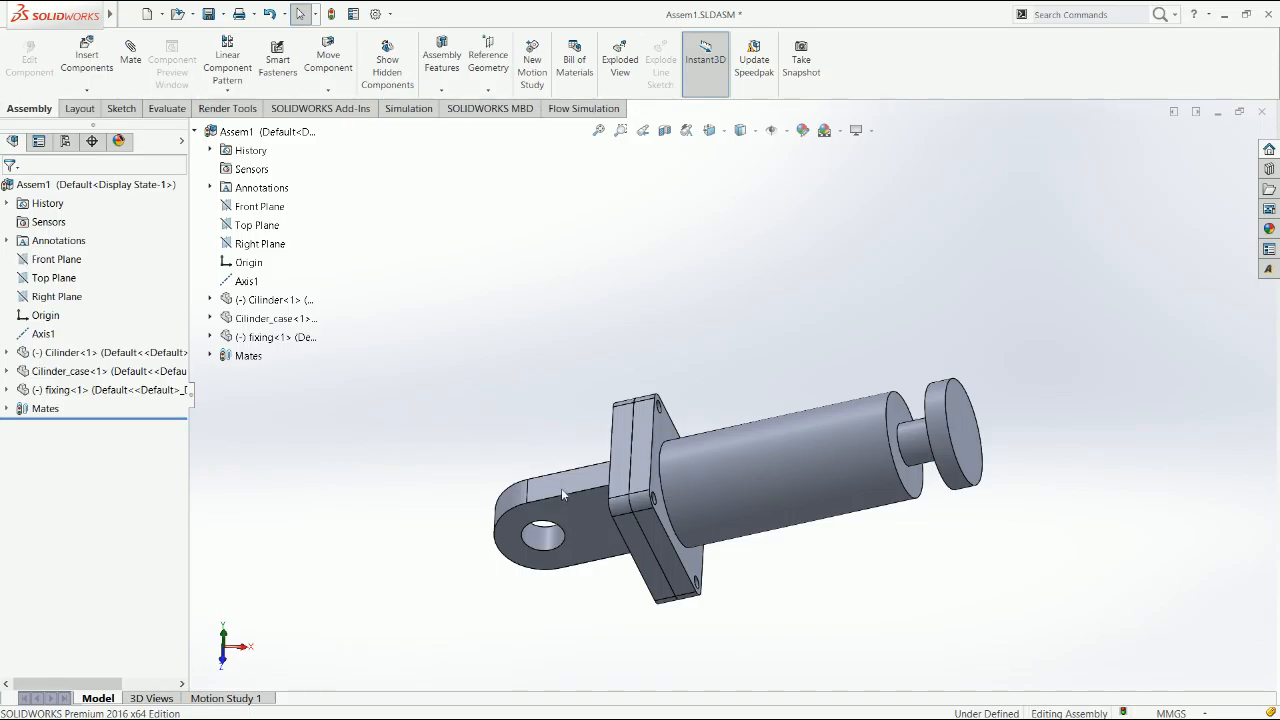
# Check the hole diameter of the fixing in the assembly, and dimension the lug sketch's circle to a diameter of 20 mm
pyautogui.click(561, 488)
pyautogui.scroll(-5, 564, 485)
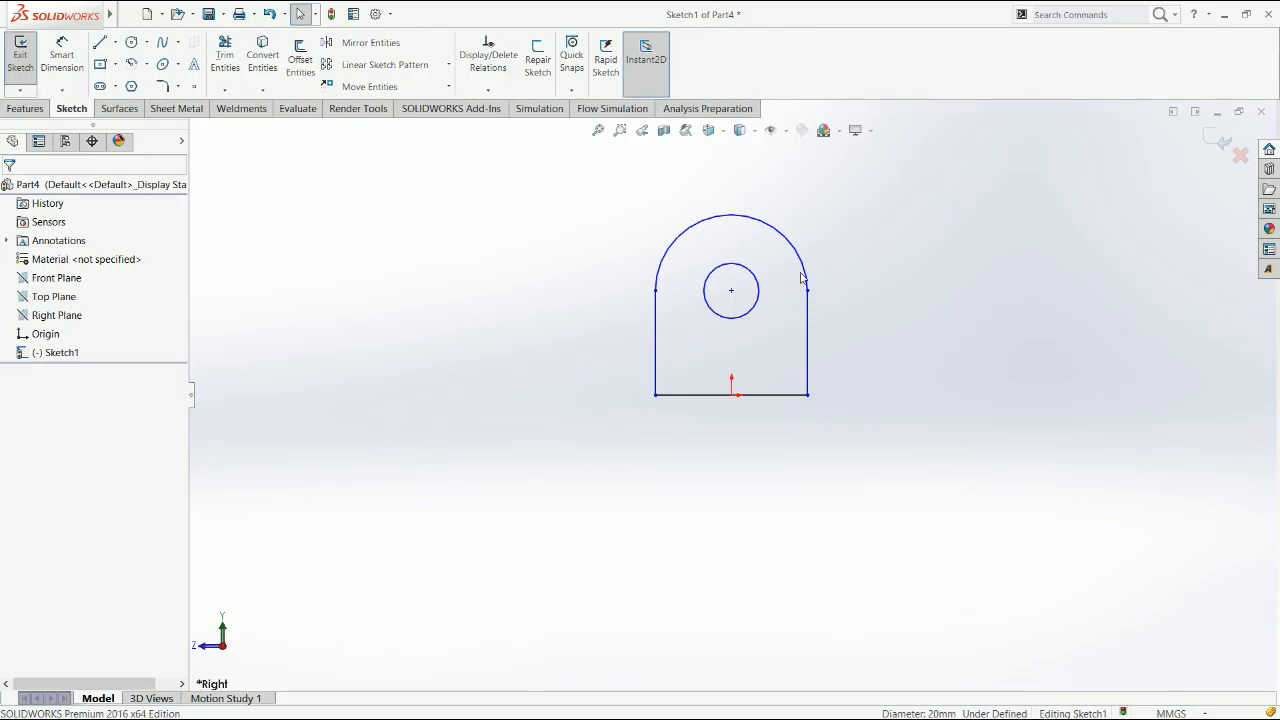
pyautogui.moveTo(878, 379); pyautogui.dragTo(857, 257, button='right')
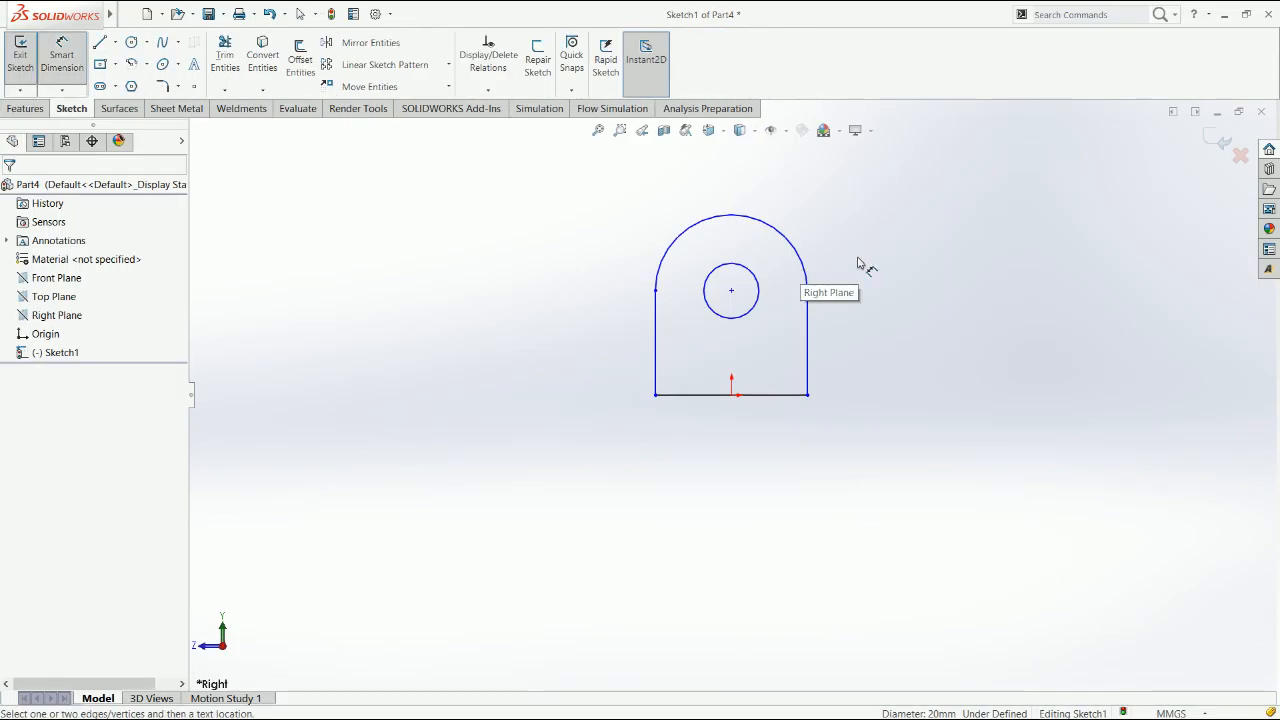
pyautogui.click(758, 286)
pyautogui.click(865, 252)
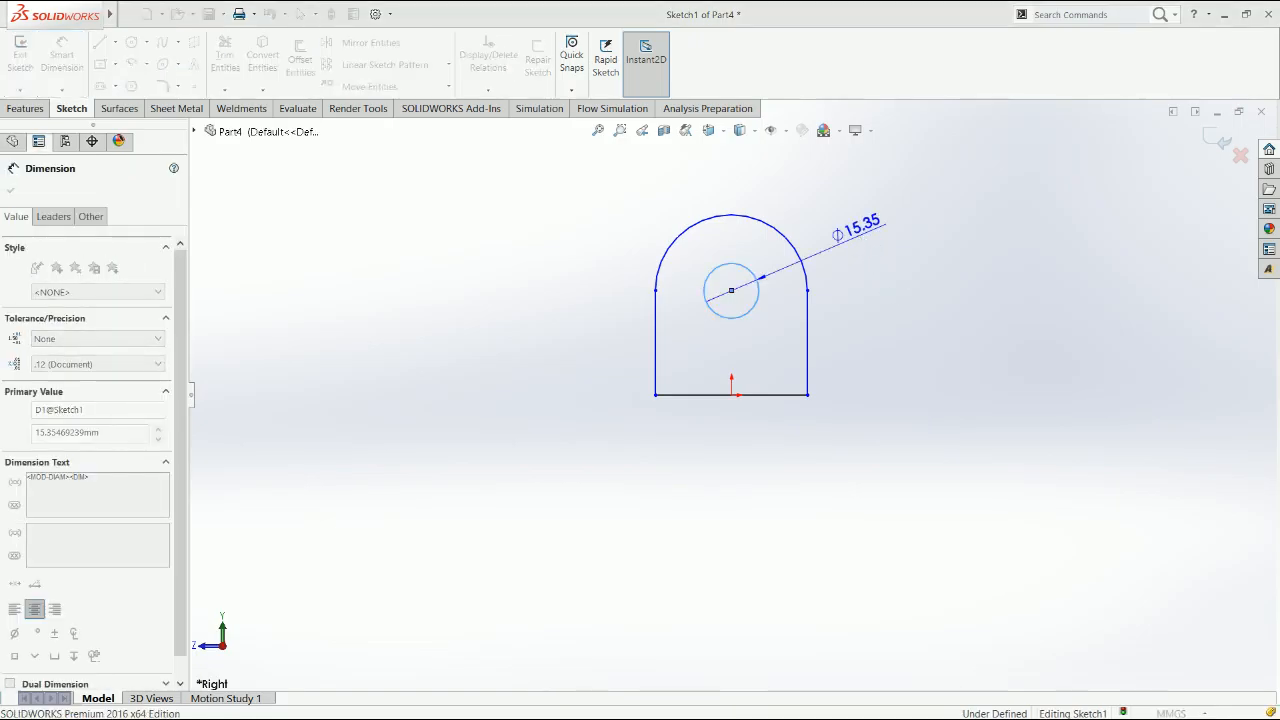
pyautogui.press('Escape')
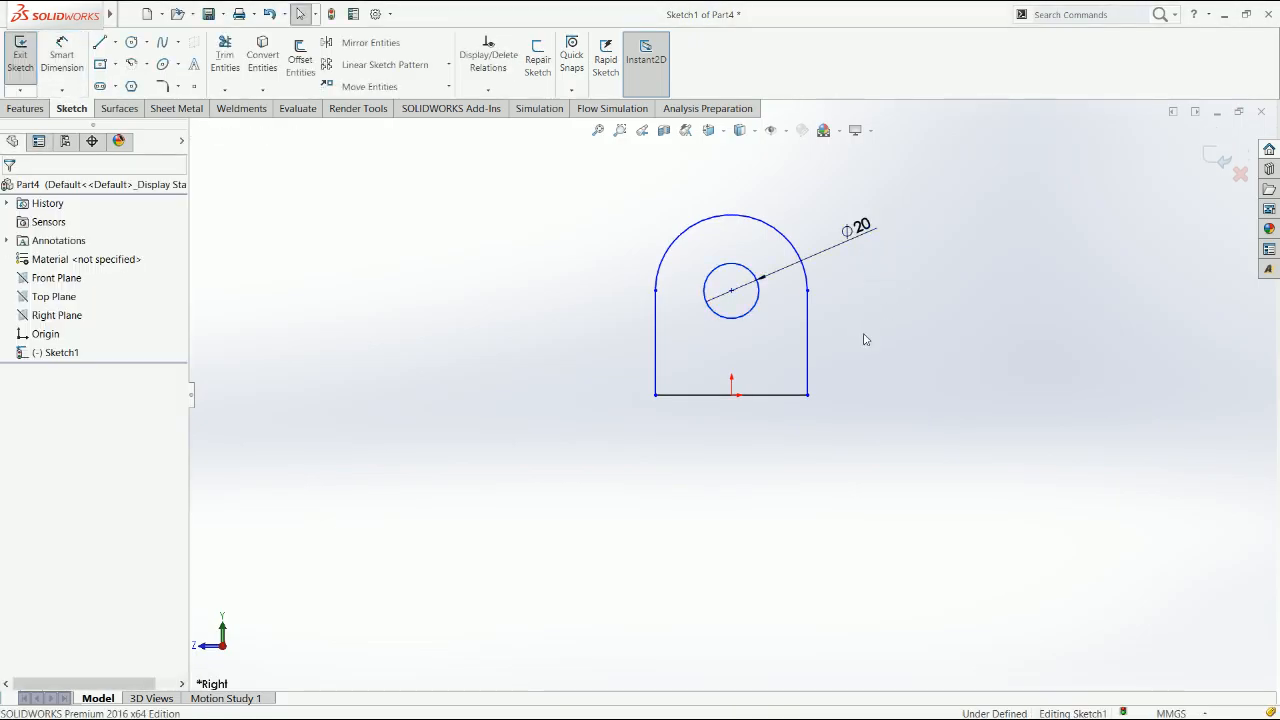
# Dimension the vertical side line of the lug profile to 40 mm
pyautogui.moveTo(862, 372); pyautogui.dragTo(852, 243, button='right')
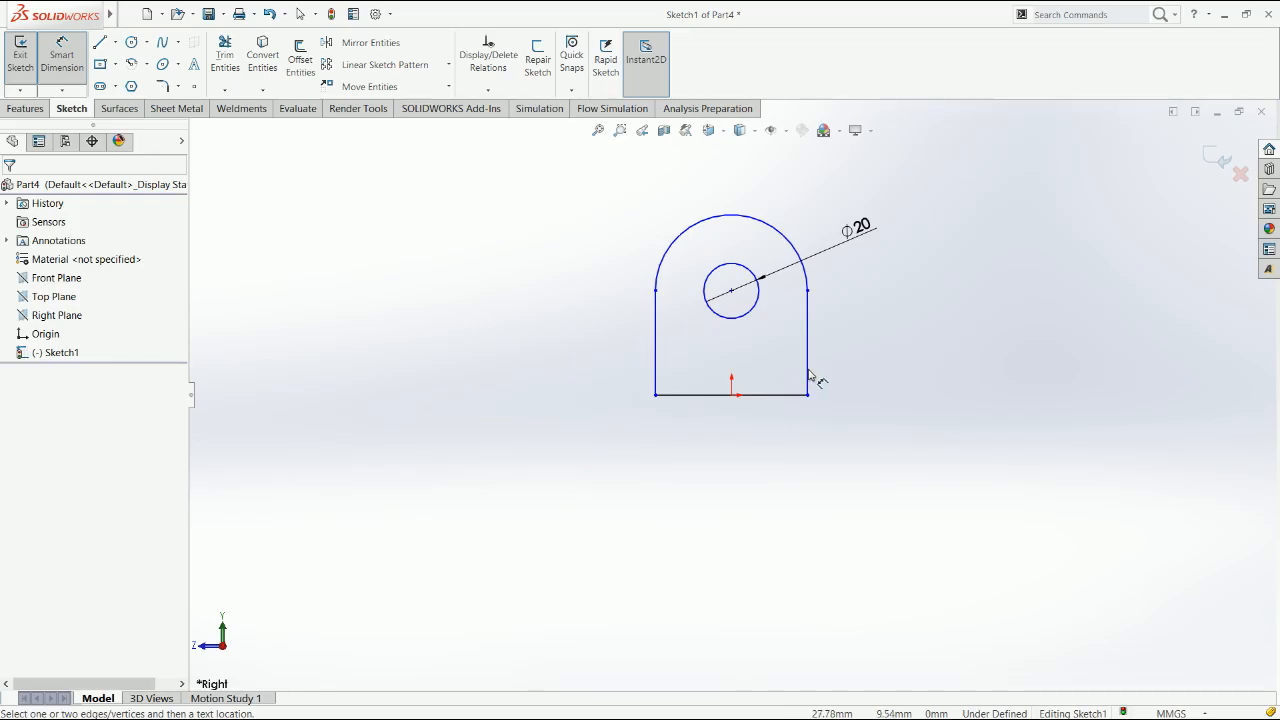
pyautogui.click(808, 372)
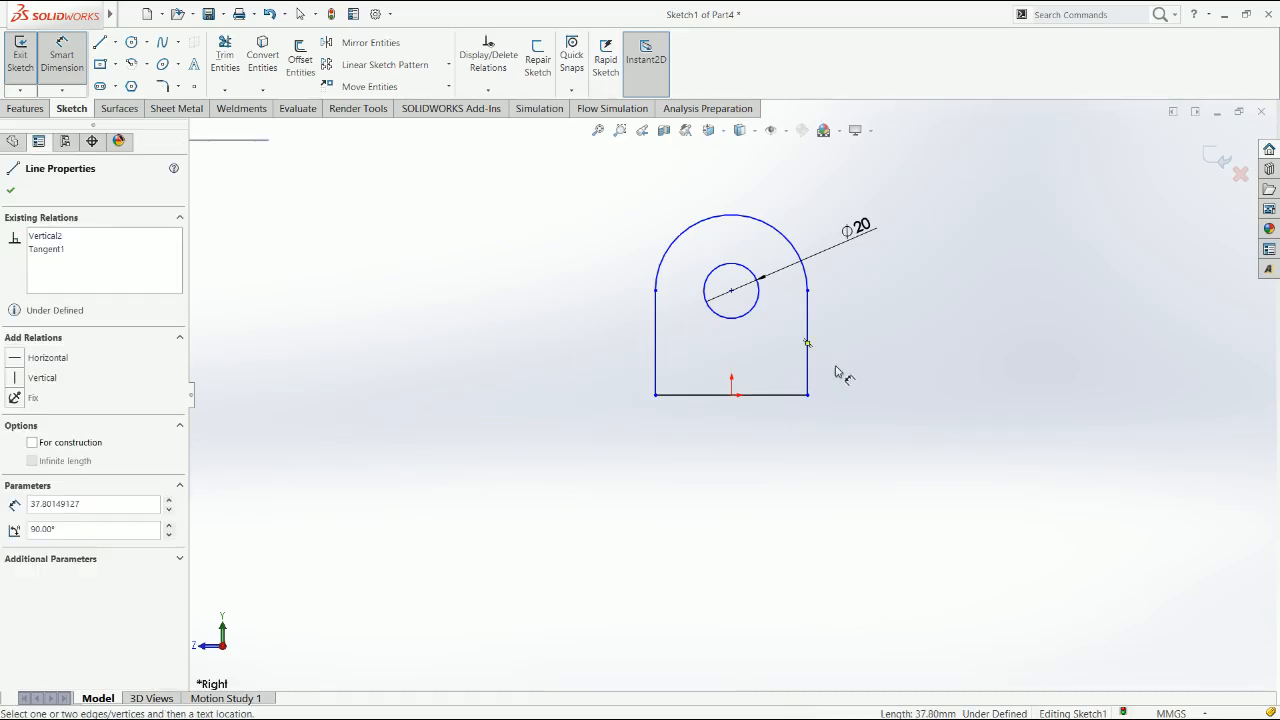
pyautogui.click(868, 366)
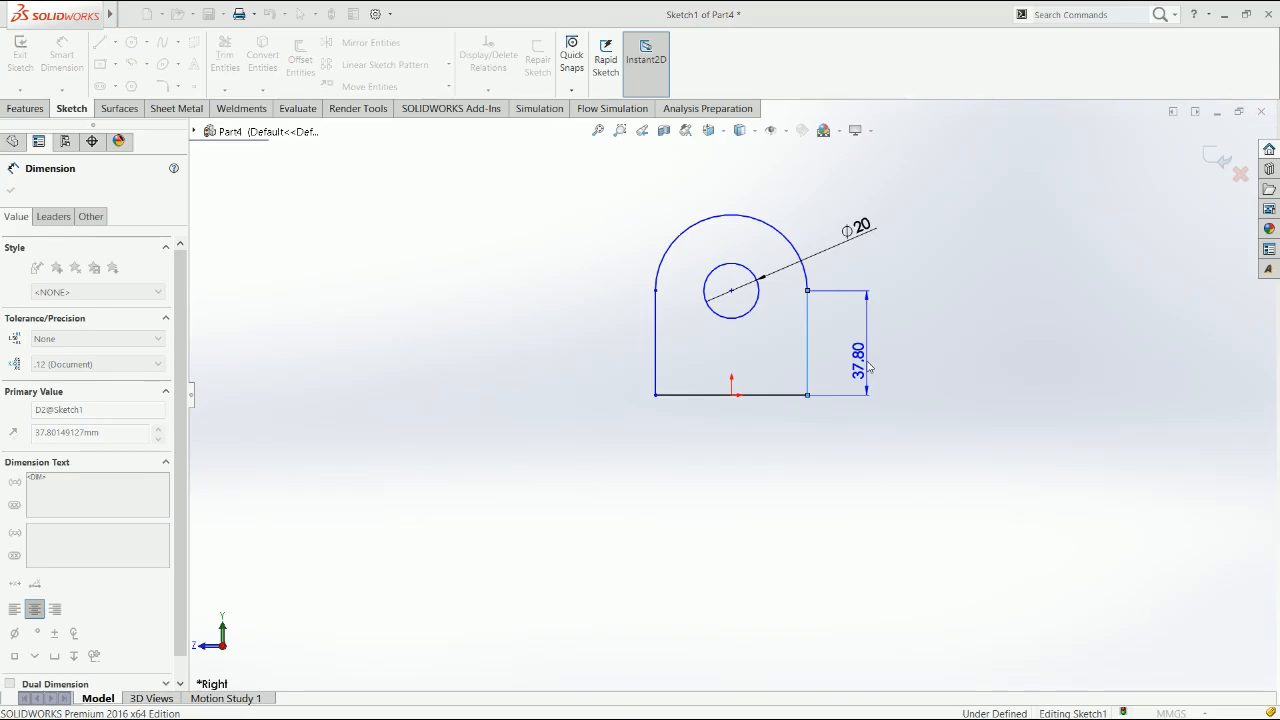
pyautogui.write('40')
pyautogui.press('Return')
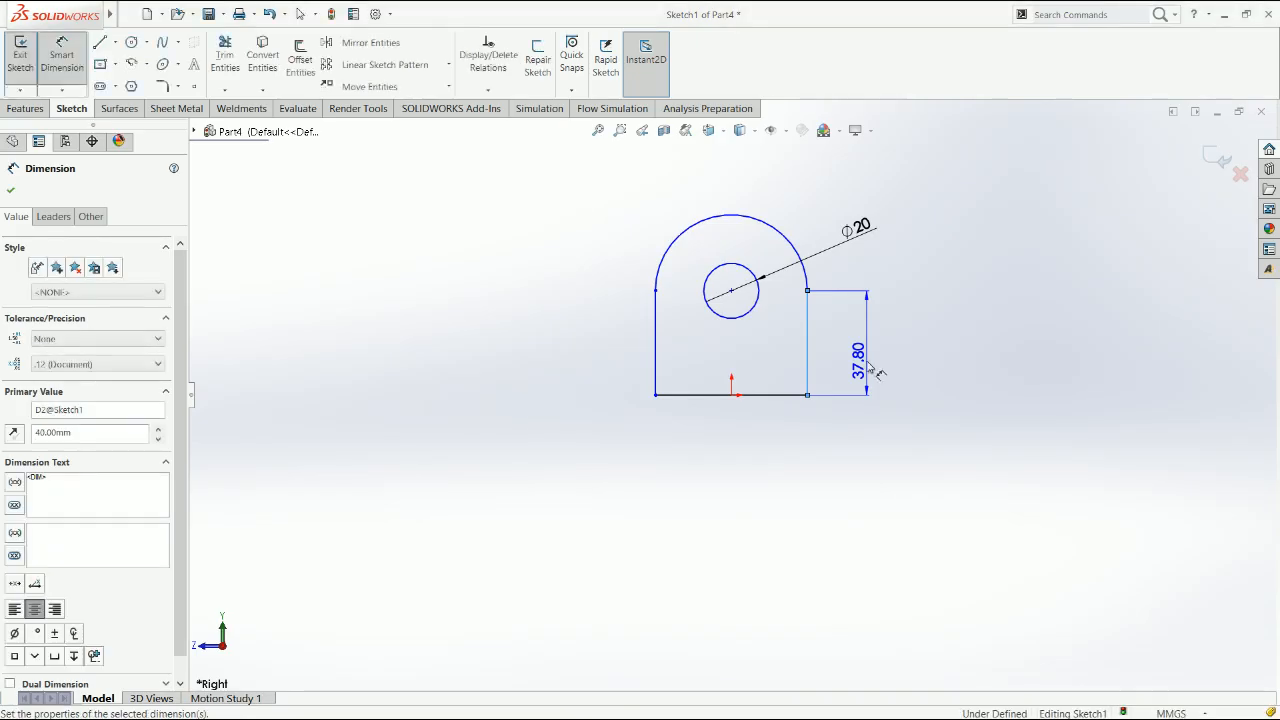
# Dimension the base line of the lug profile to 50 mm
pyautogui.click(711, 396)
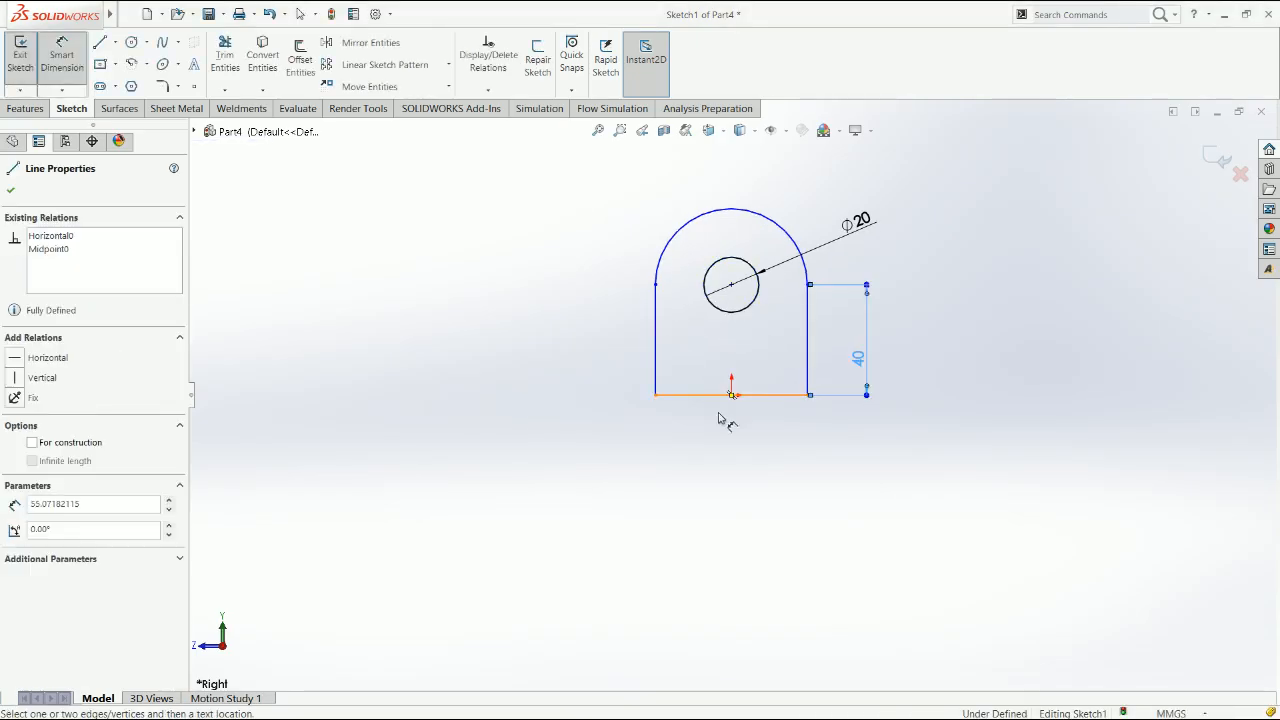
pyautogui.click(718, 453)
pyautogui.write('50')
pyautogui.press('Return')
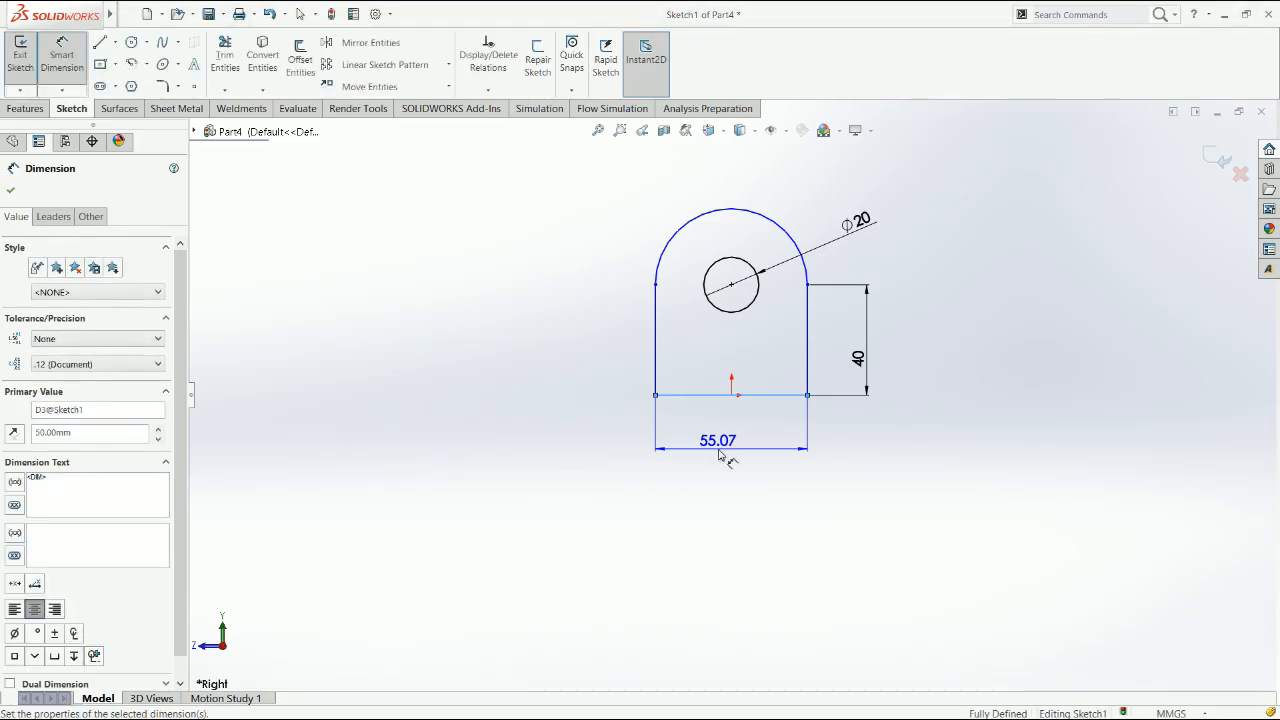
# Extrude the lug profile 50 mm with the Mid Plane end condition
pyautogui.click(36, 114)
pyautogui.click(27, 58)
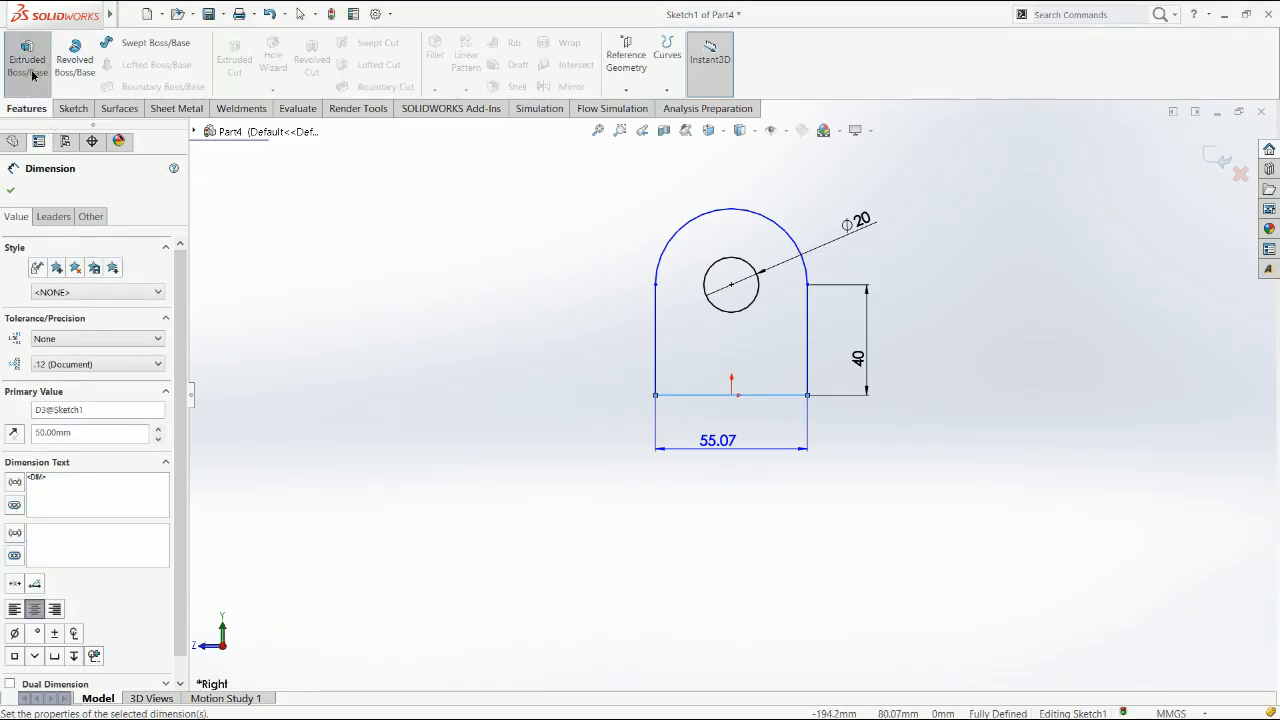
pyautogui.click(84, 238)
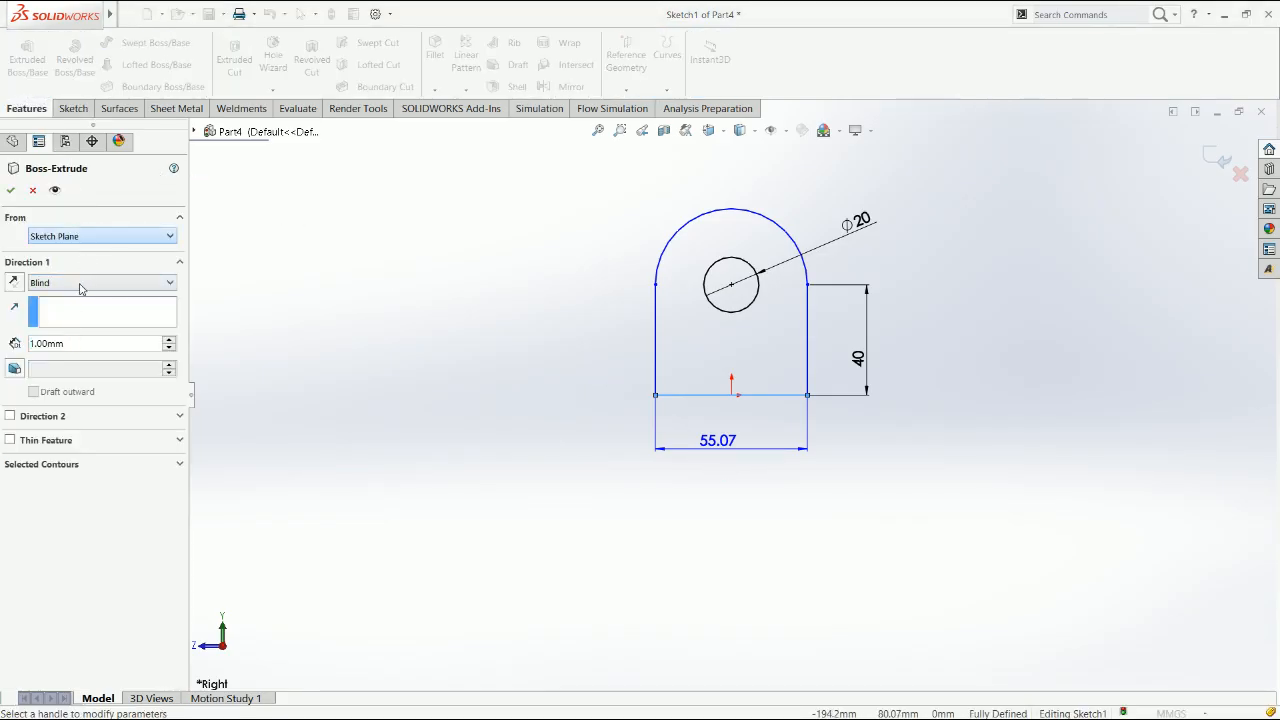
pyautogui.click(63, 286)
pyautogui.click(60, 361)
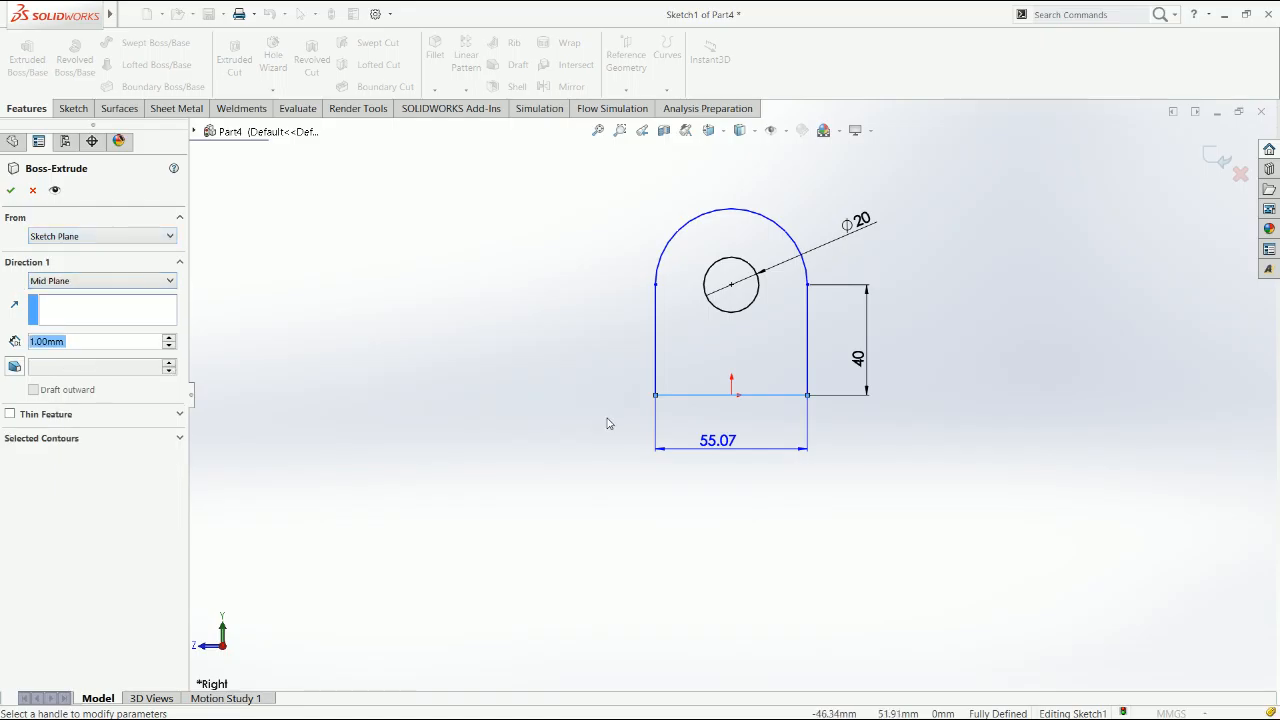
pyautogui.click(734, 408)
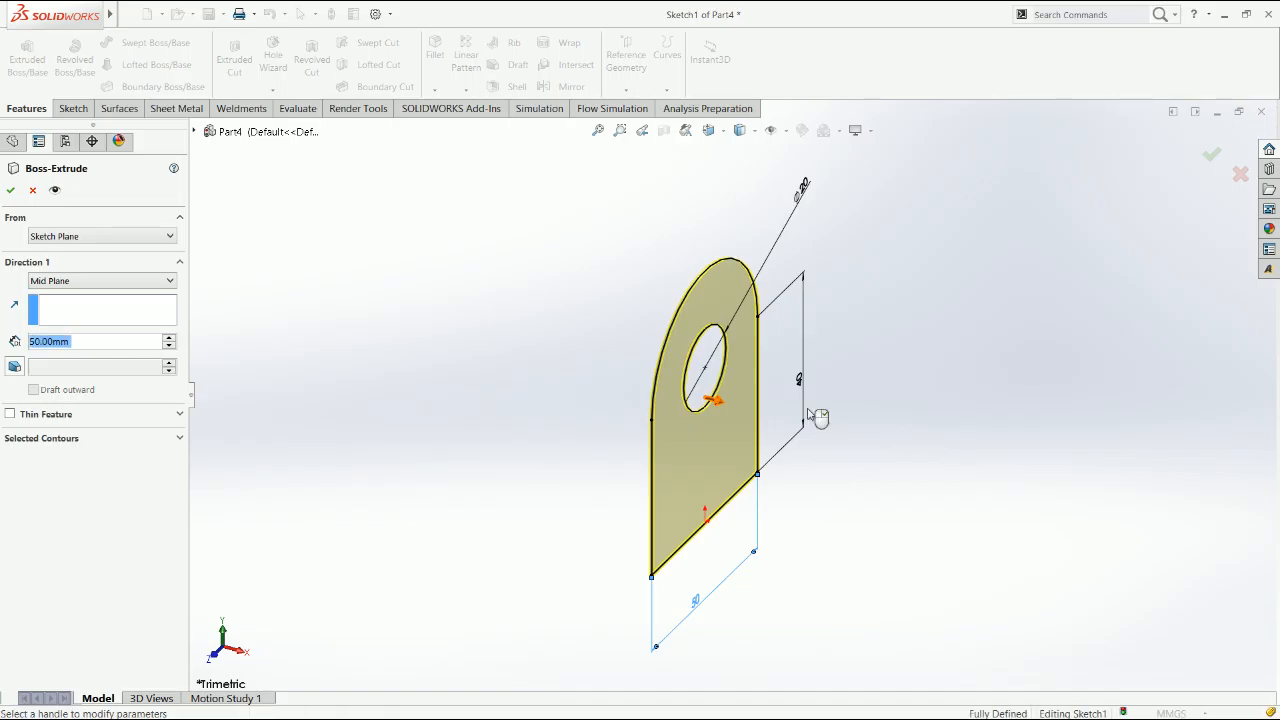
pyautogui.rightClick(808, 411)
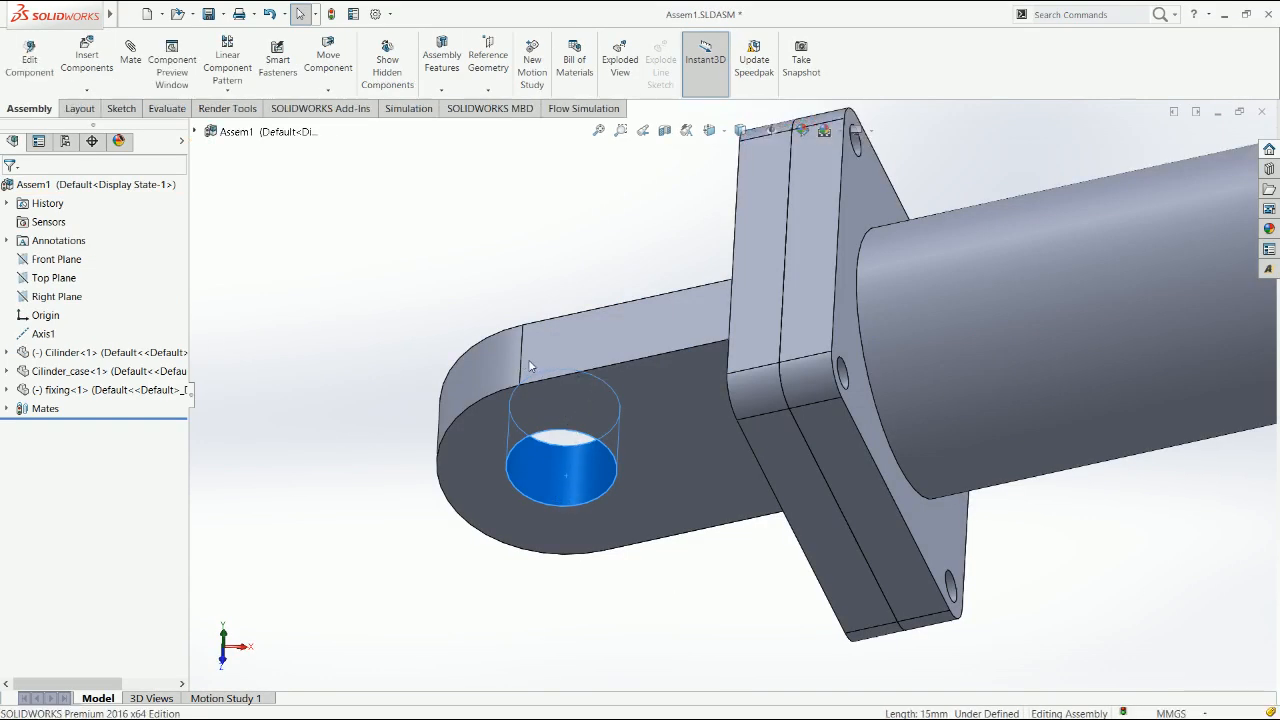
# Return from the assembly to the lug part and reduce the extrusion depth to 40 mm
pyautogui.hotkey('ctrl', 'Tab')
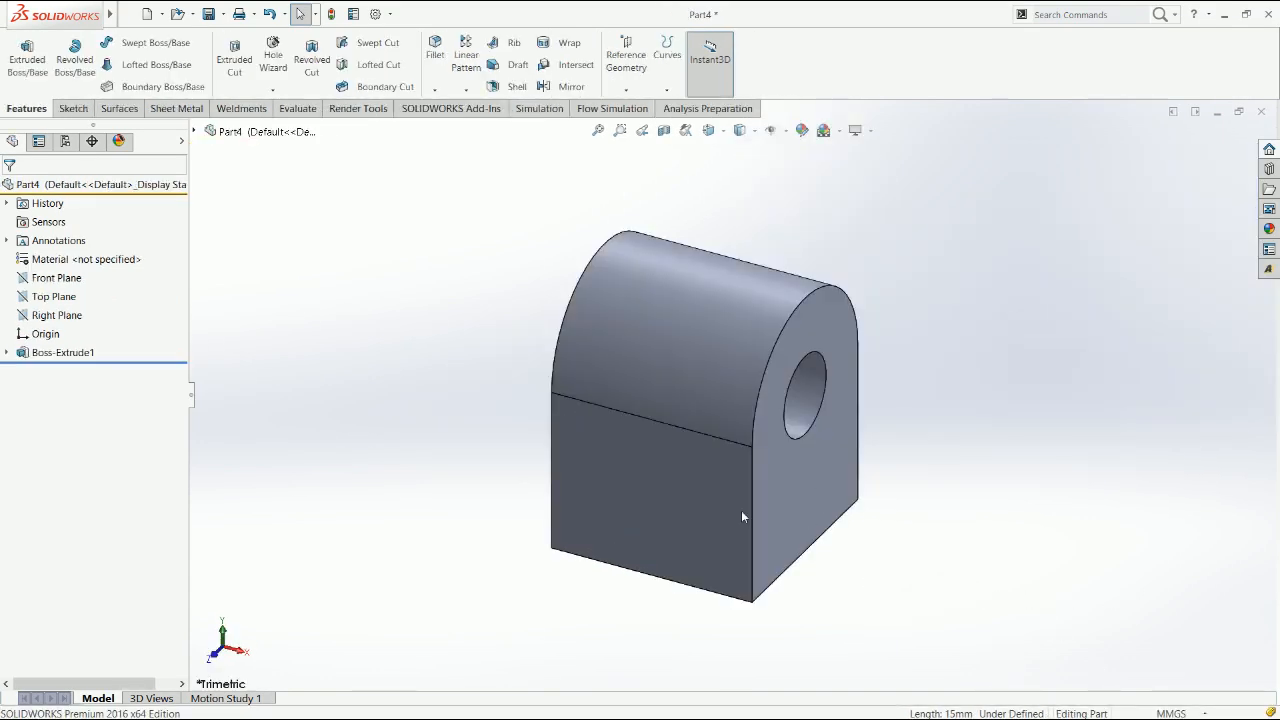
pyautogui.click(58, 350)
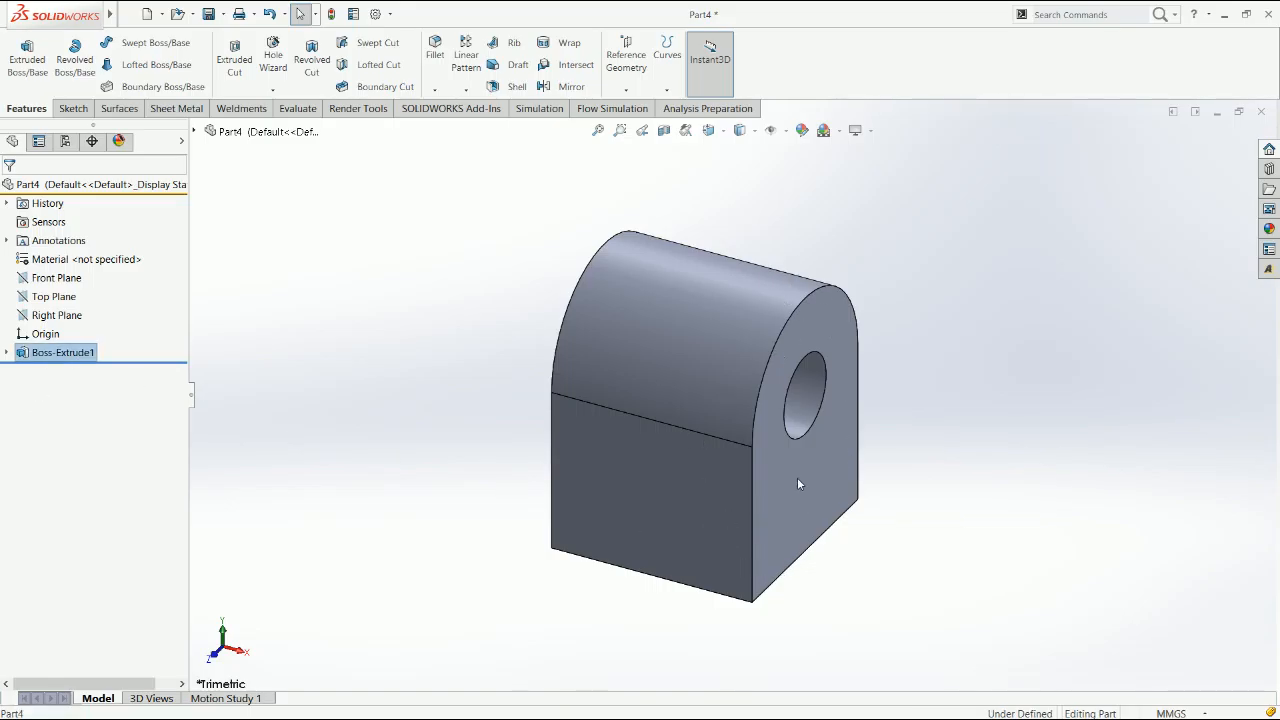
pyautogui.click(715, 518)
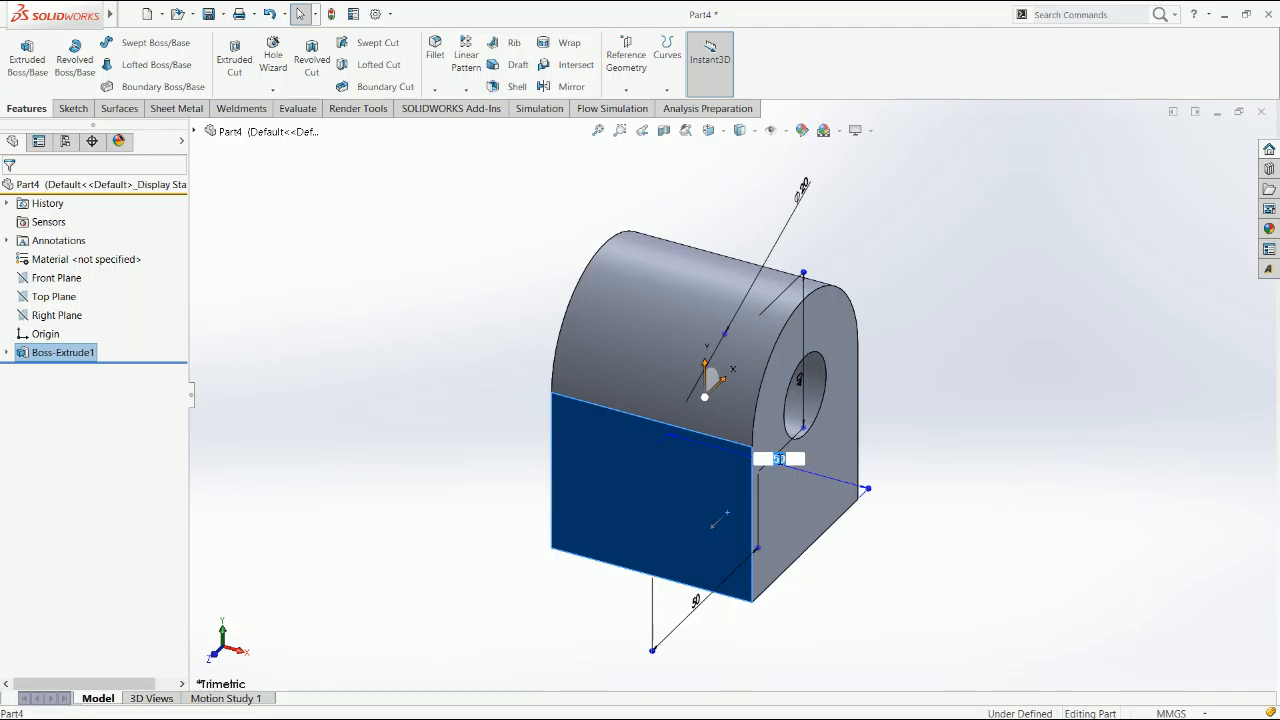
pyautogui.write('40')
pyautogui.press('Return')
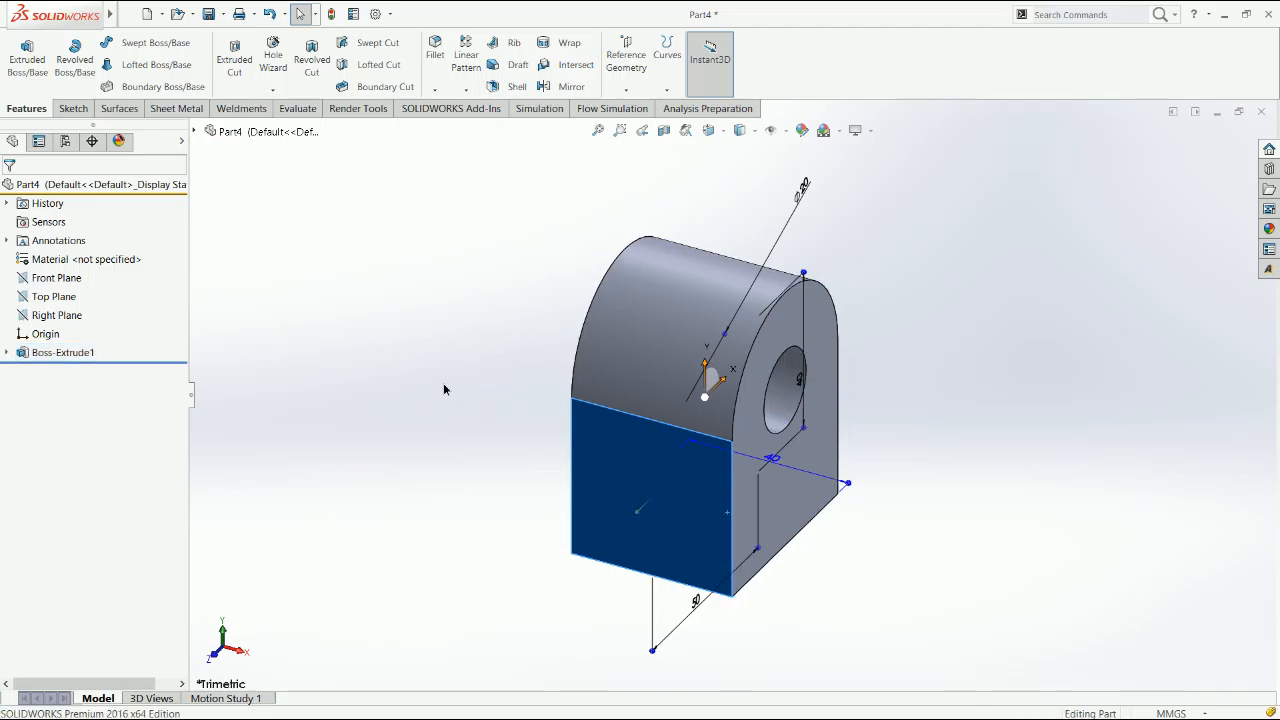
# Sketch a corner rectangle about 14.5 mm wide on the Front Plane, from the block's upper edge down to its tangent edge
pyautogui.click(62, 281)
pyautogui.moveTo(434, 370); pyautogui.dragTo(369, 414, button='right')
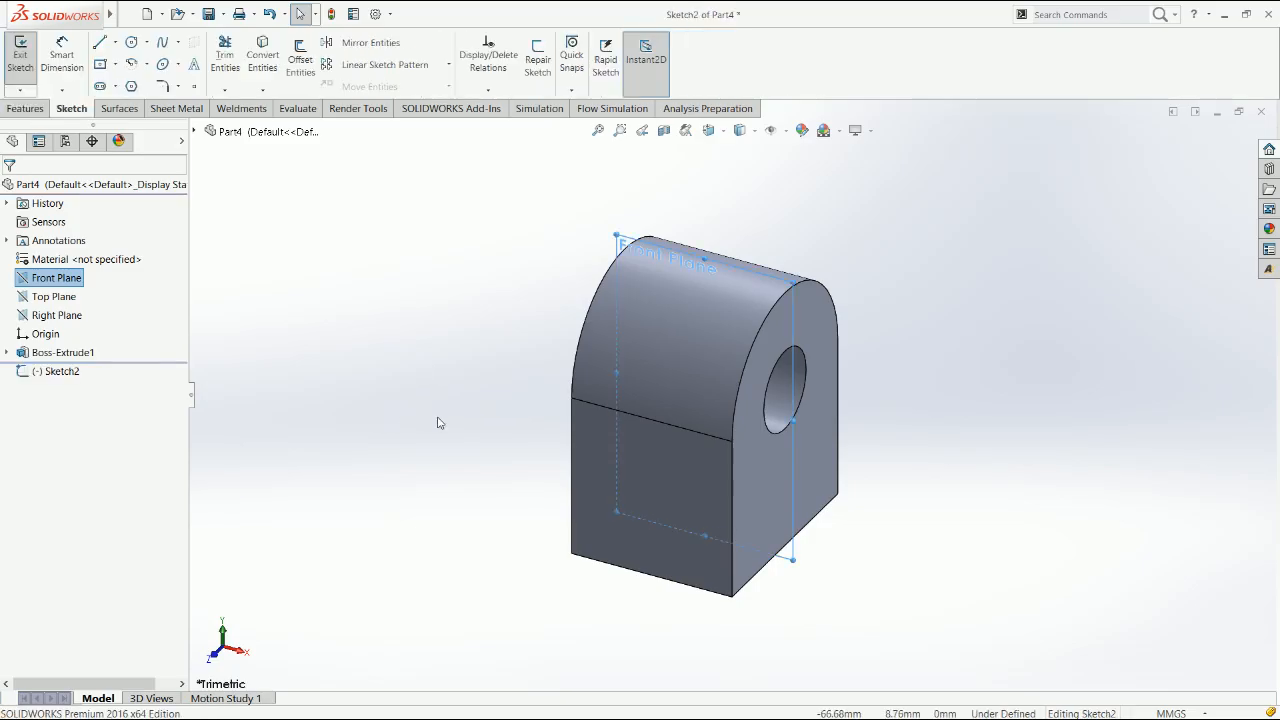
pyautogui.moveTo(528, 383); pyautogui.dragTo(565, 358, button='right')
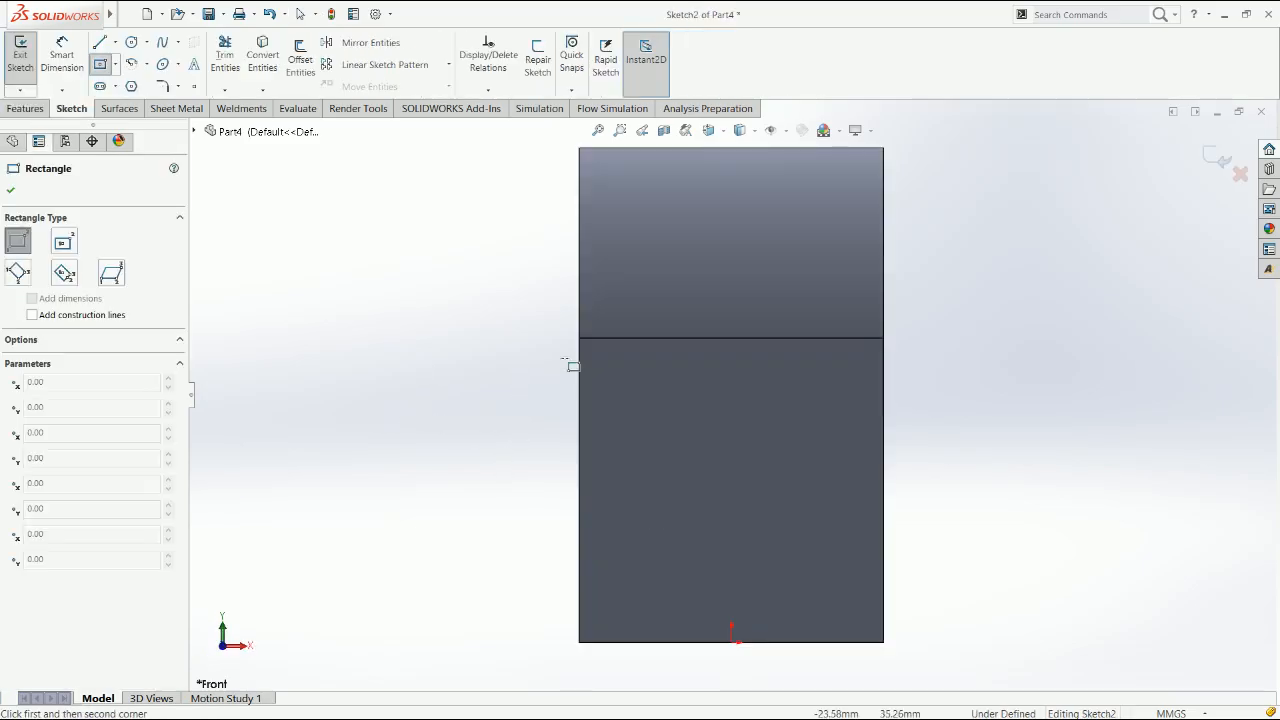
pyautogui.click(662, 149)
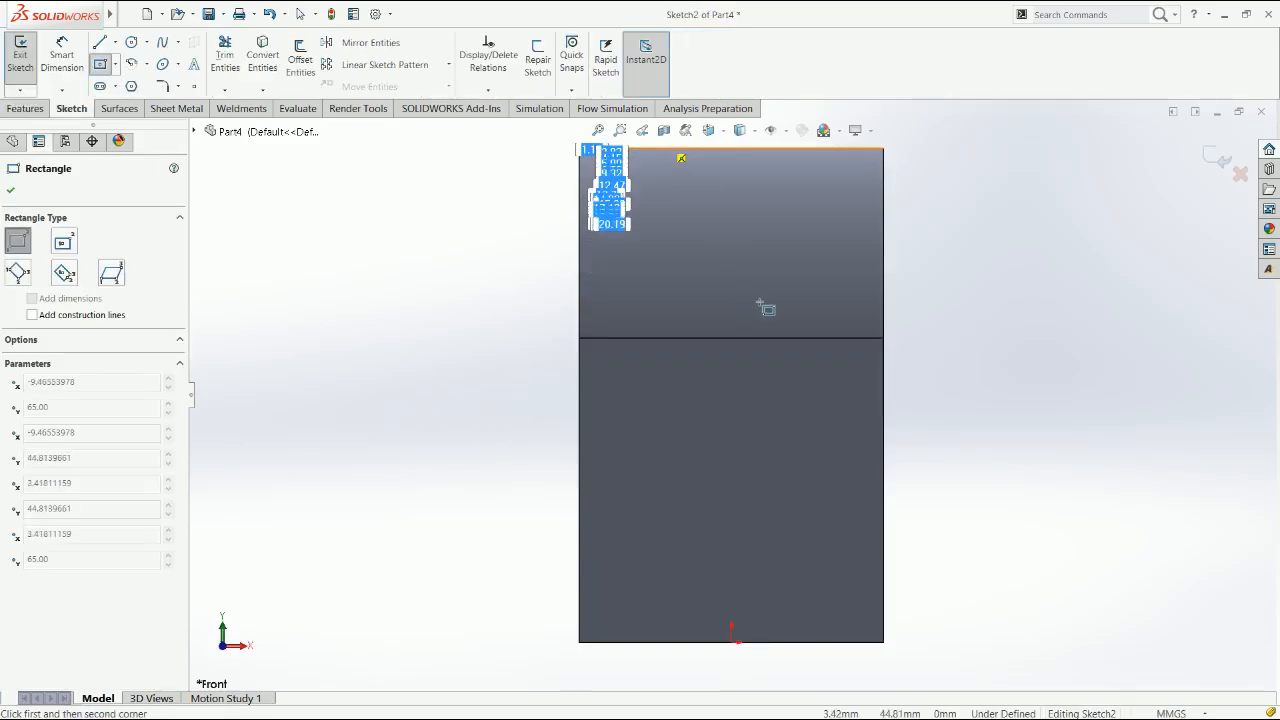
pyautogui.click(769, 338)
pyautogui.press('Escape')
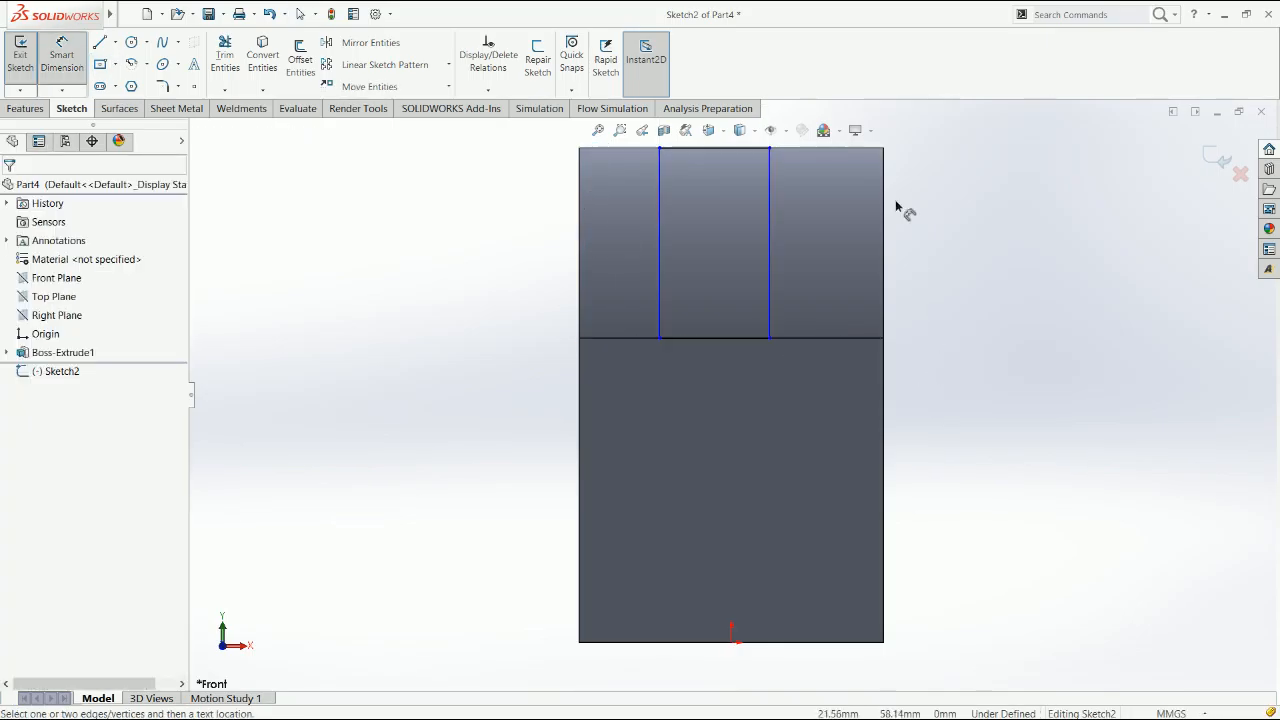
# Dimension the rectangle's upper edge to a width of 15 mm
pyautogui.click(735, 149)
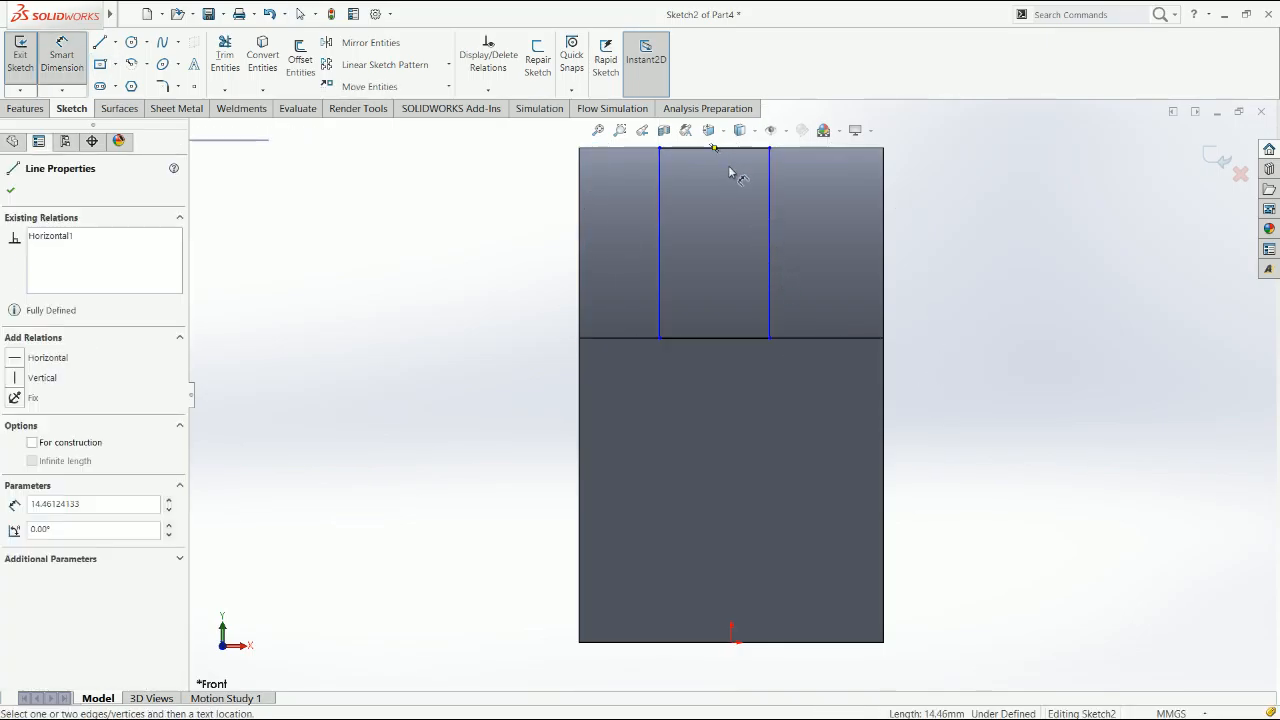
pyautogui.scroll(2, 730, 174)
pyautogui.click(725, 178)
pyautogui.press('Escape')
pyautogui.press('Escape')
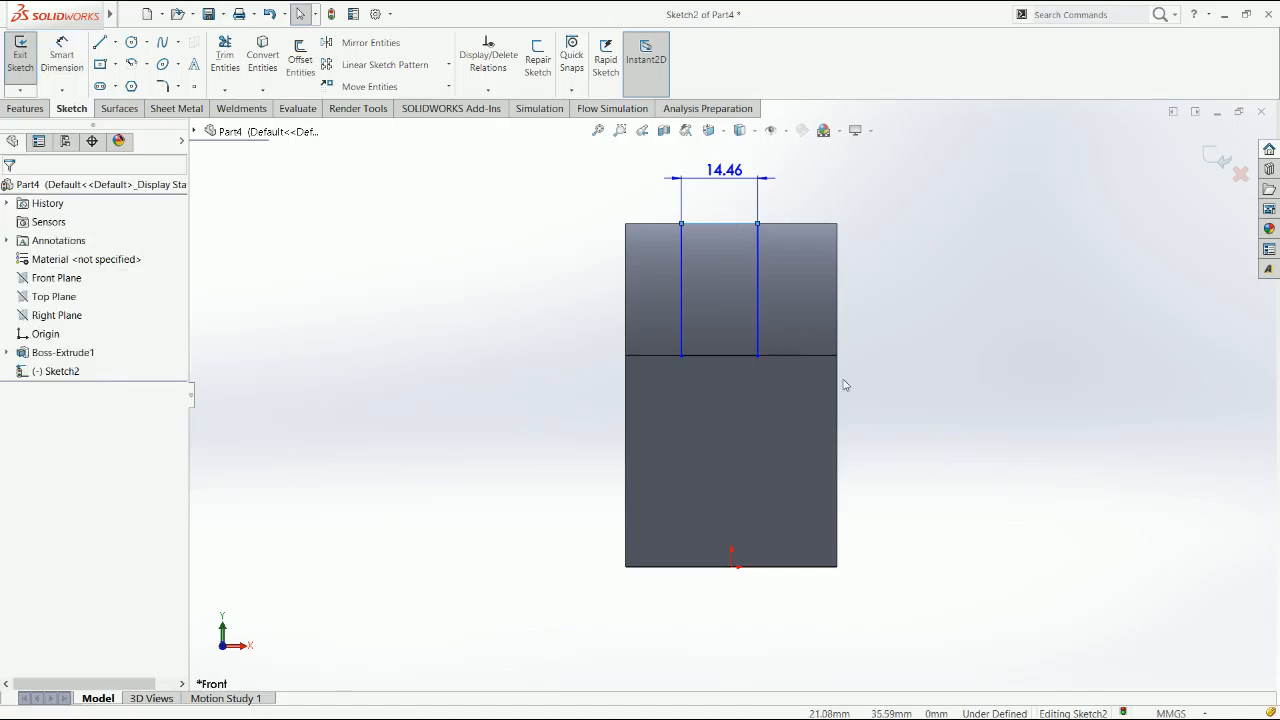
# Move the rectangle's lower edge down to about 8 mm below the block's tangent edge
pyautogui.scroll(-1, 742, 386)
pyautogui.click(740, 382)
pyautogui.click(764, 376)
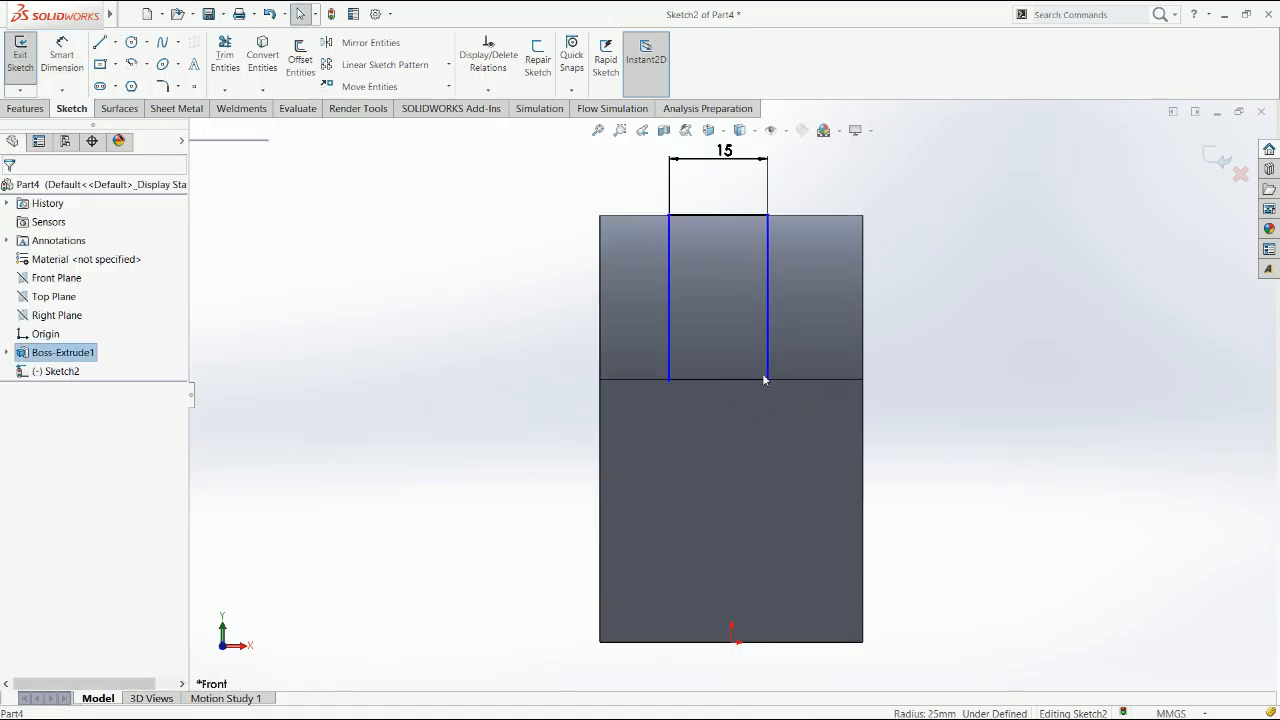
pyautogui.click(755, 379)
pyautogui.press('Escape')
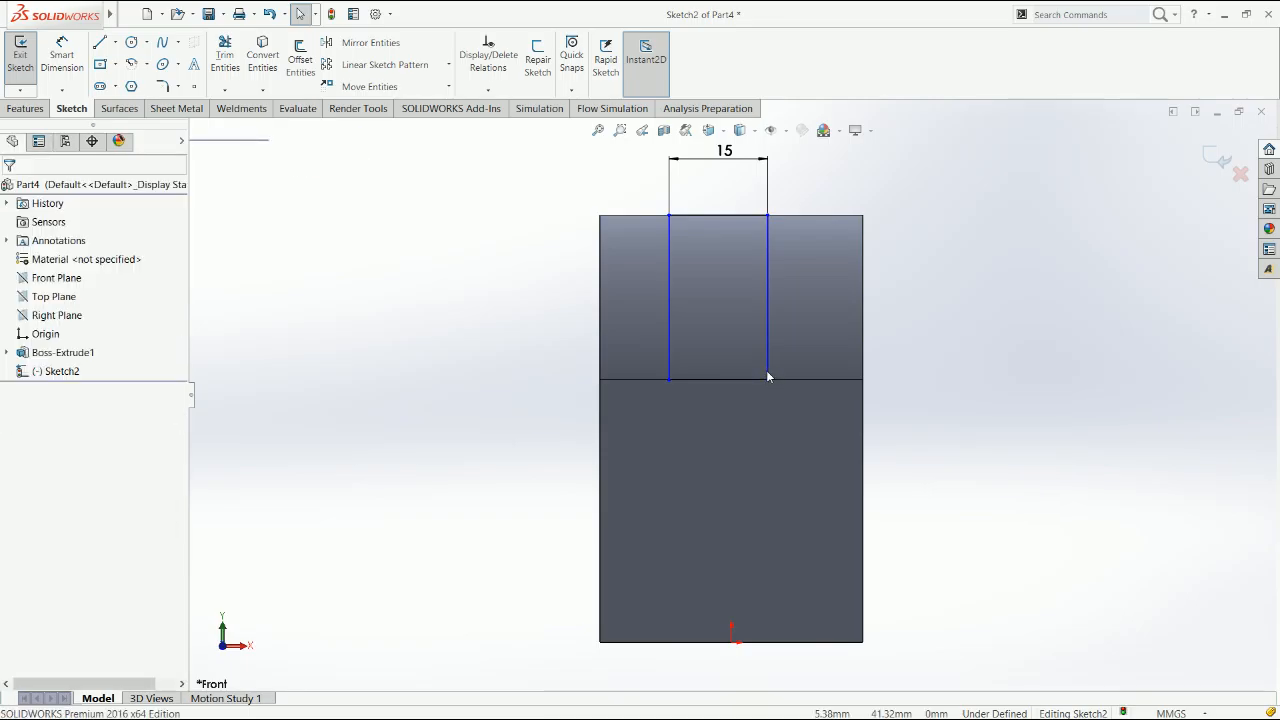
pyautogui.moveTo(768, 382); pyautogui.dragTo(780, 432)
# Draw a vertical construction line from the midpoint of the rectangle's lower edge to the origin to centre the rectangle
pyautogui.press('l')
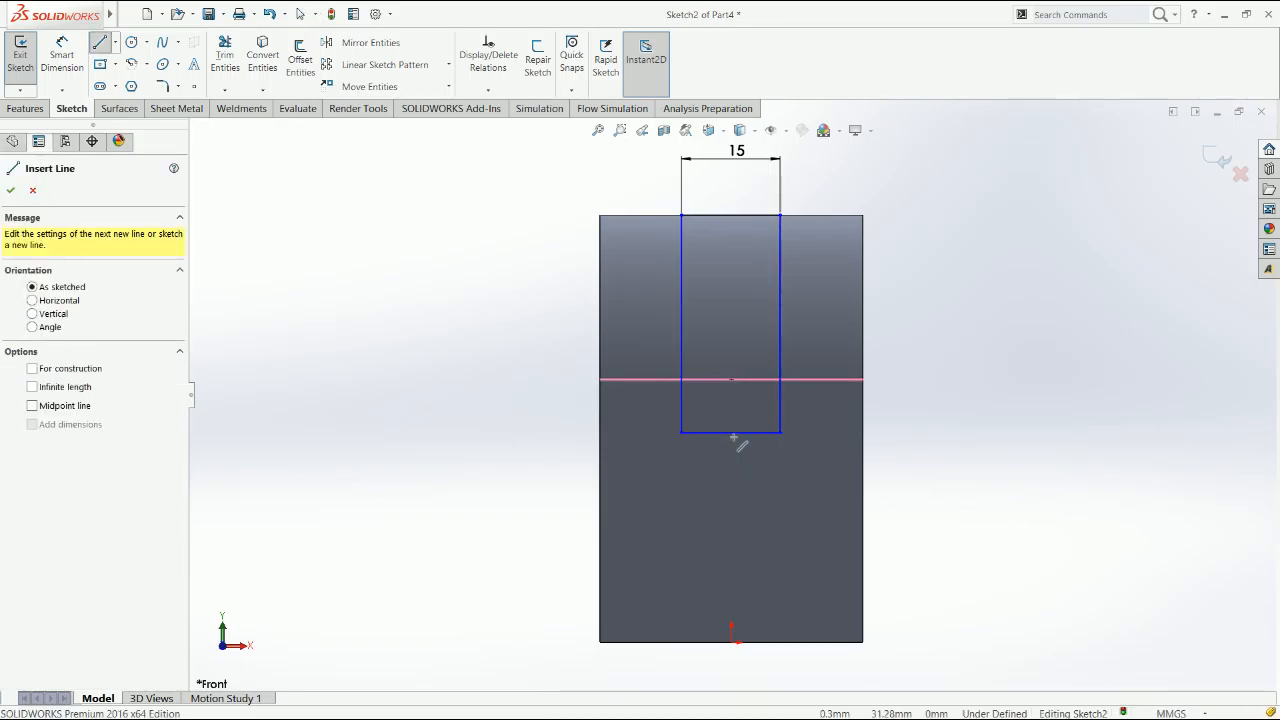
pyautogui.click(731, 432)
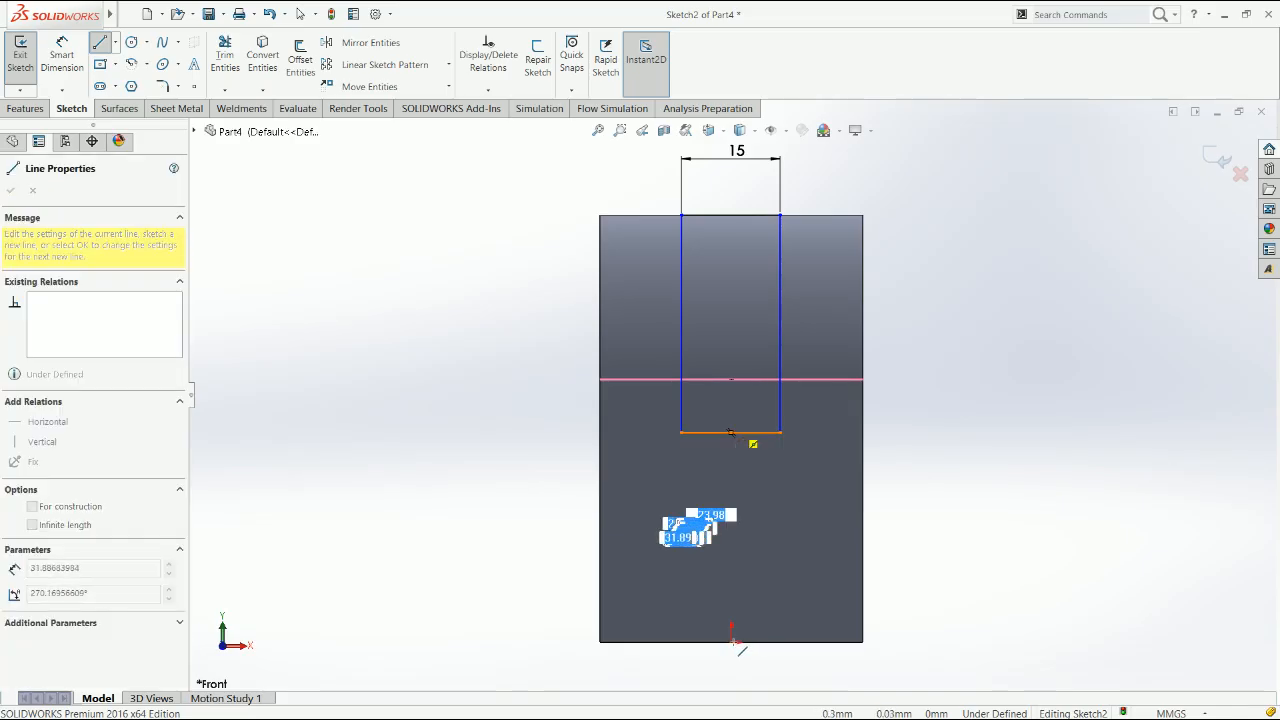
pyautogui.click(731, 641)
pyautogui.press('Escape')
pyautogui.click(732, 542)
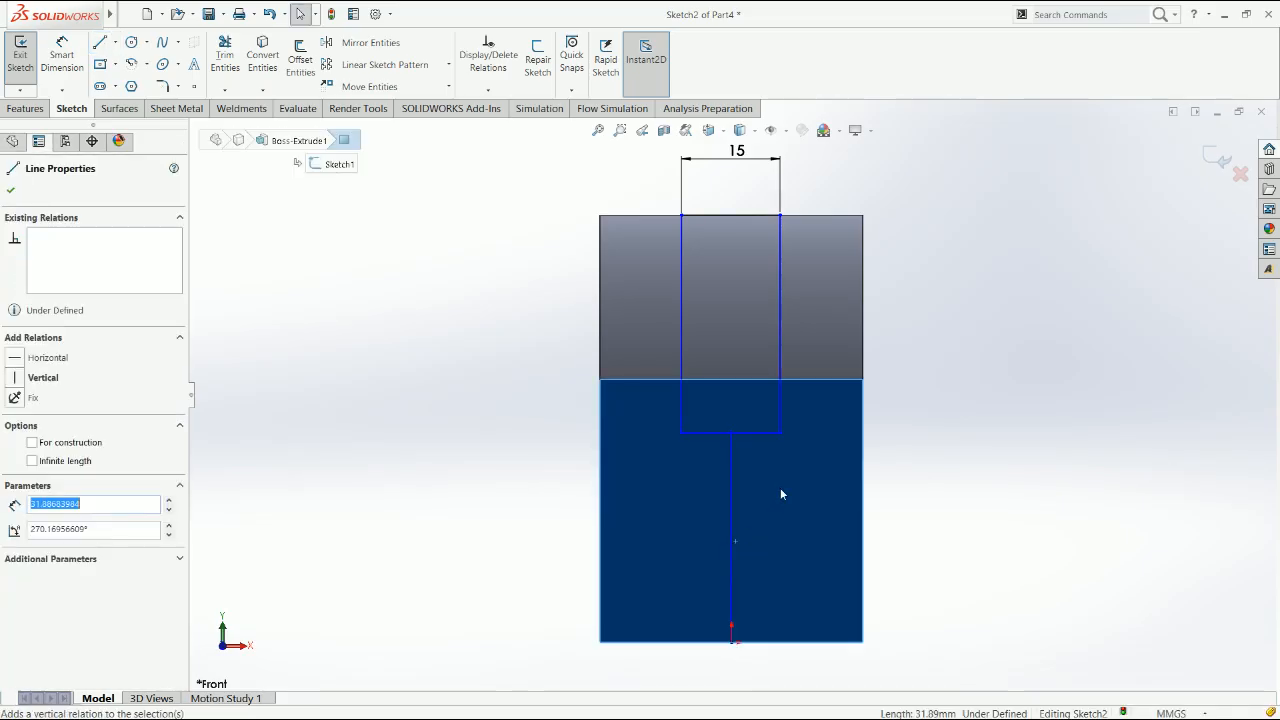
pyautogui.click(911, 547)
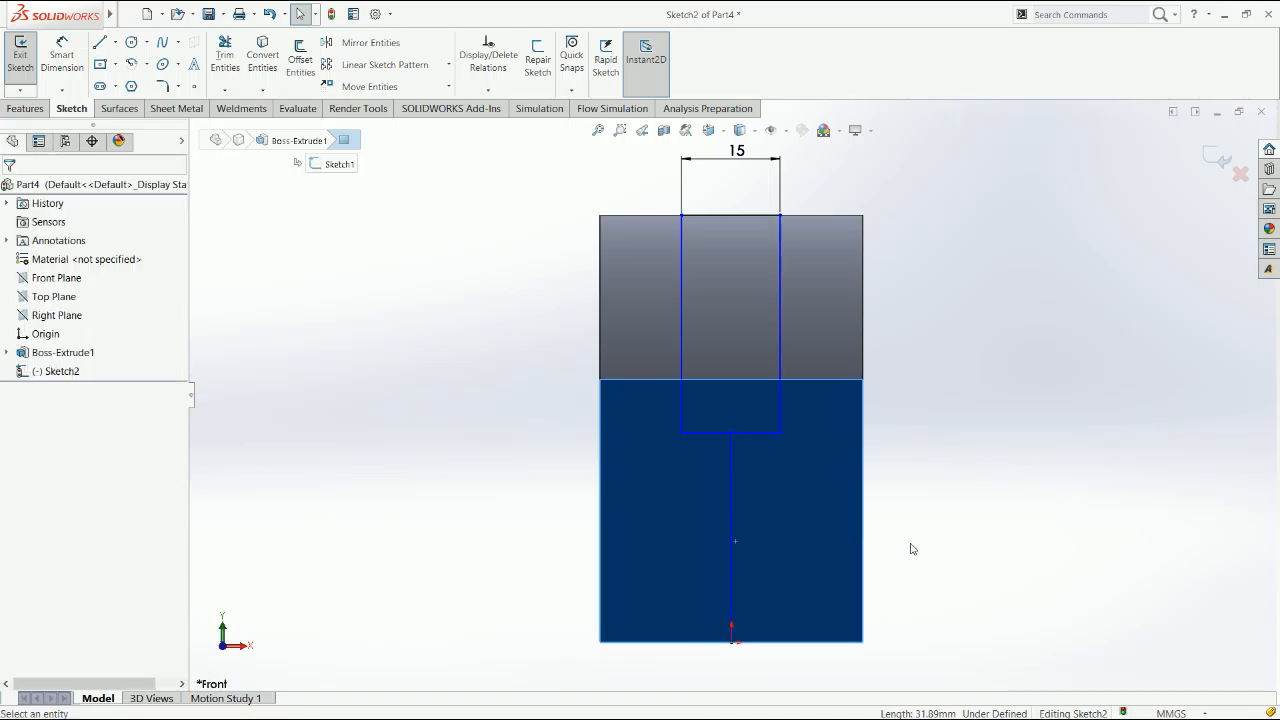
# Dimension the distance between the rectangle's lower edge and the block's tangent edge
pyautogui.moveTo(921, 438); pyautogui.dragTo(917, 400, button='right')
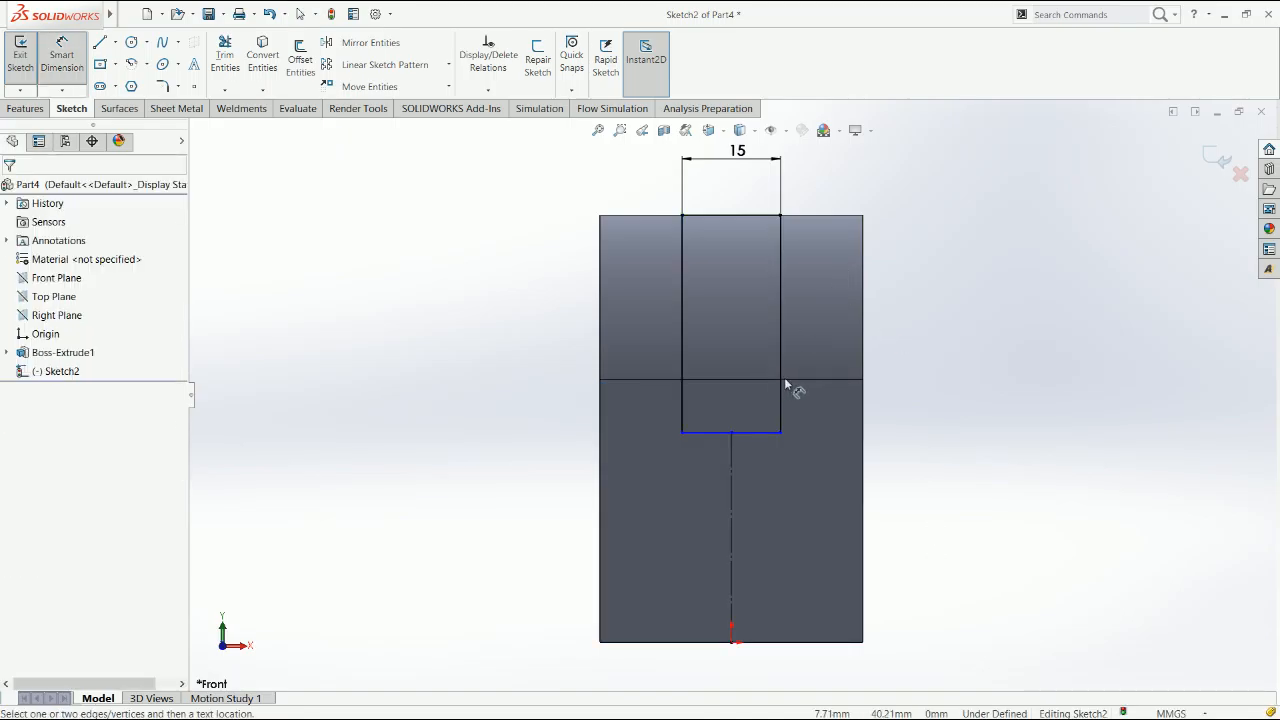
pyautogui.click(773, 434)
pyautogui.click(908, 420)
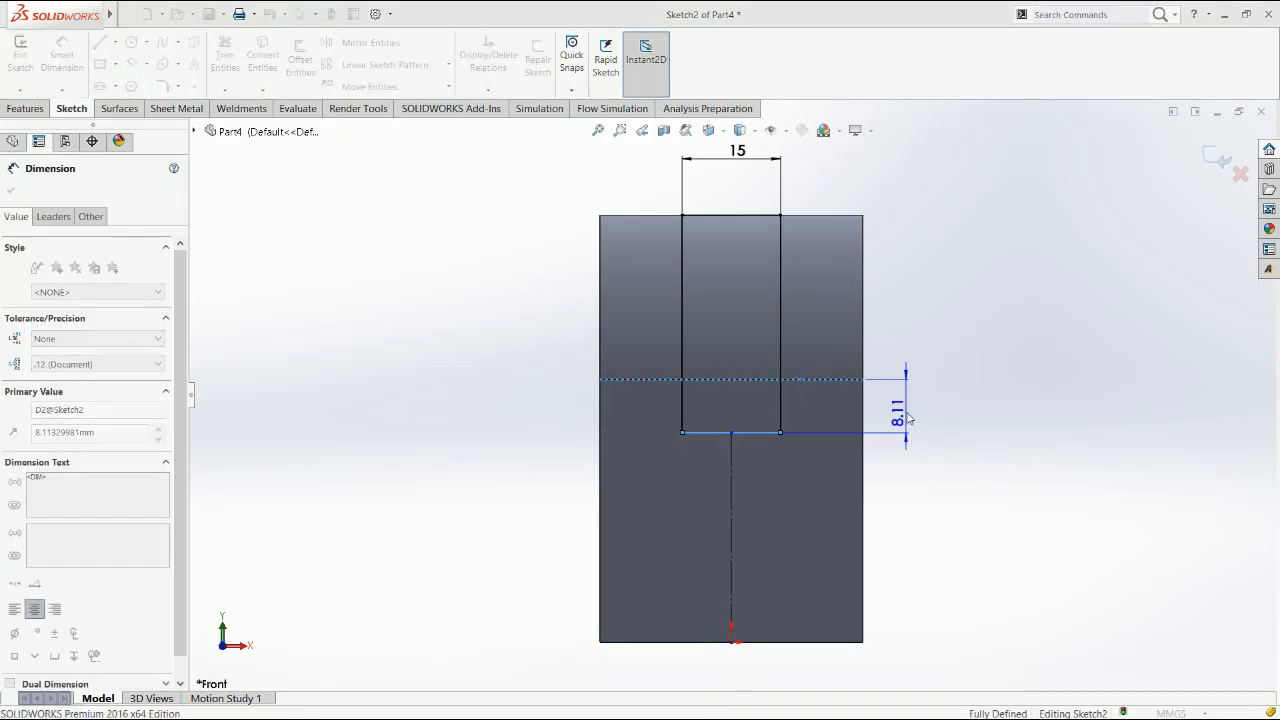
pyautogui.press('Escape')
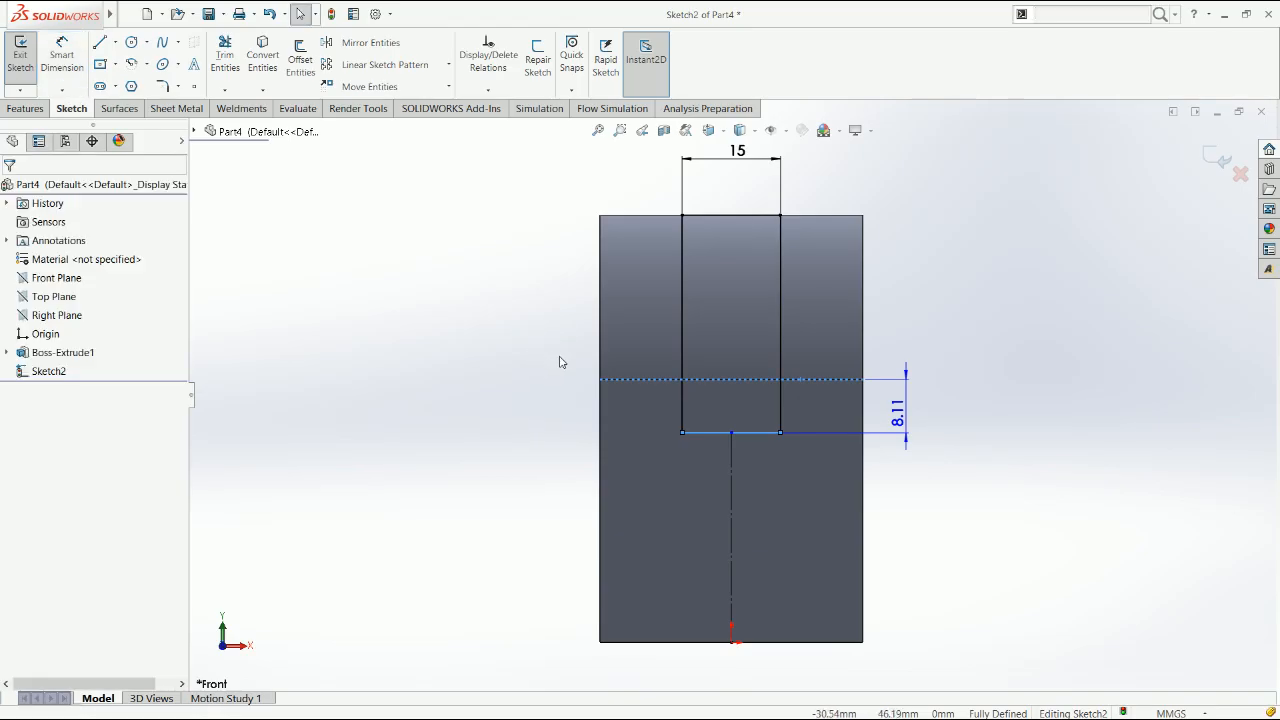
# Cut the sketched slot rectangle through the block in both directions with Through All - Both
pyautogui.press('x')
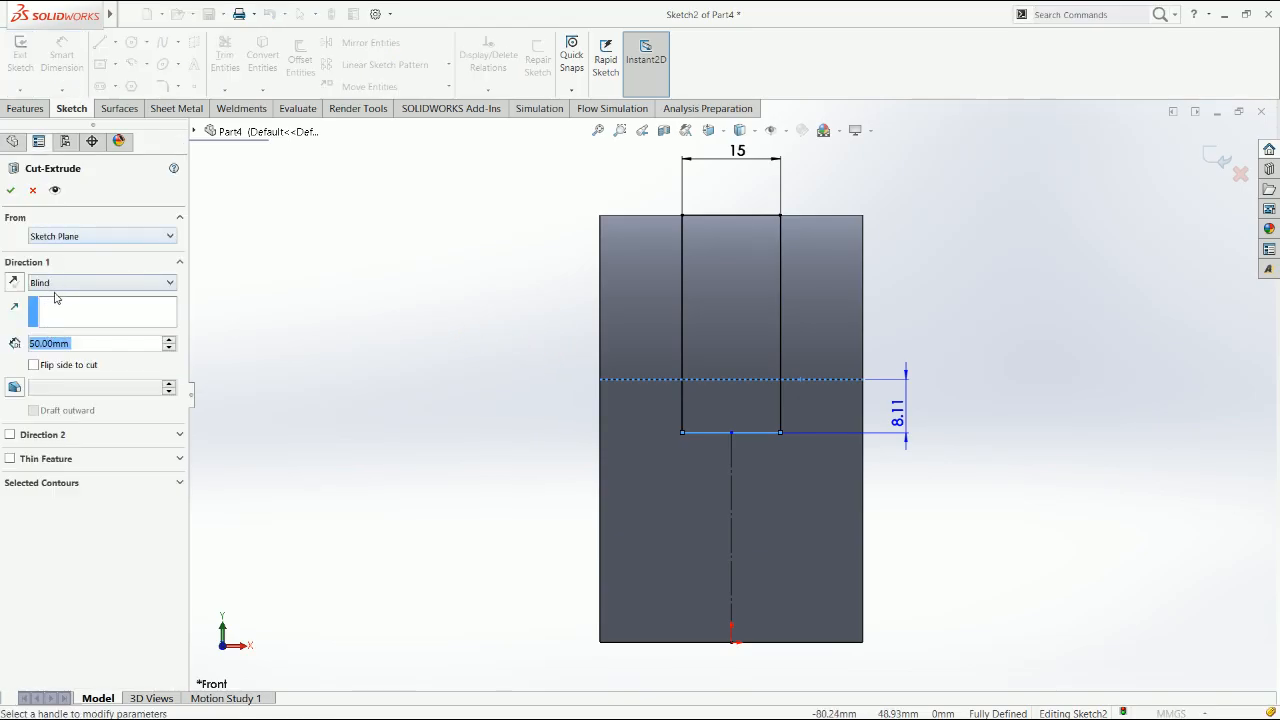
pyautogui.click(56, 287)
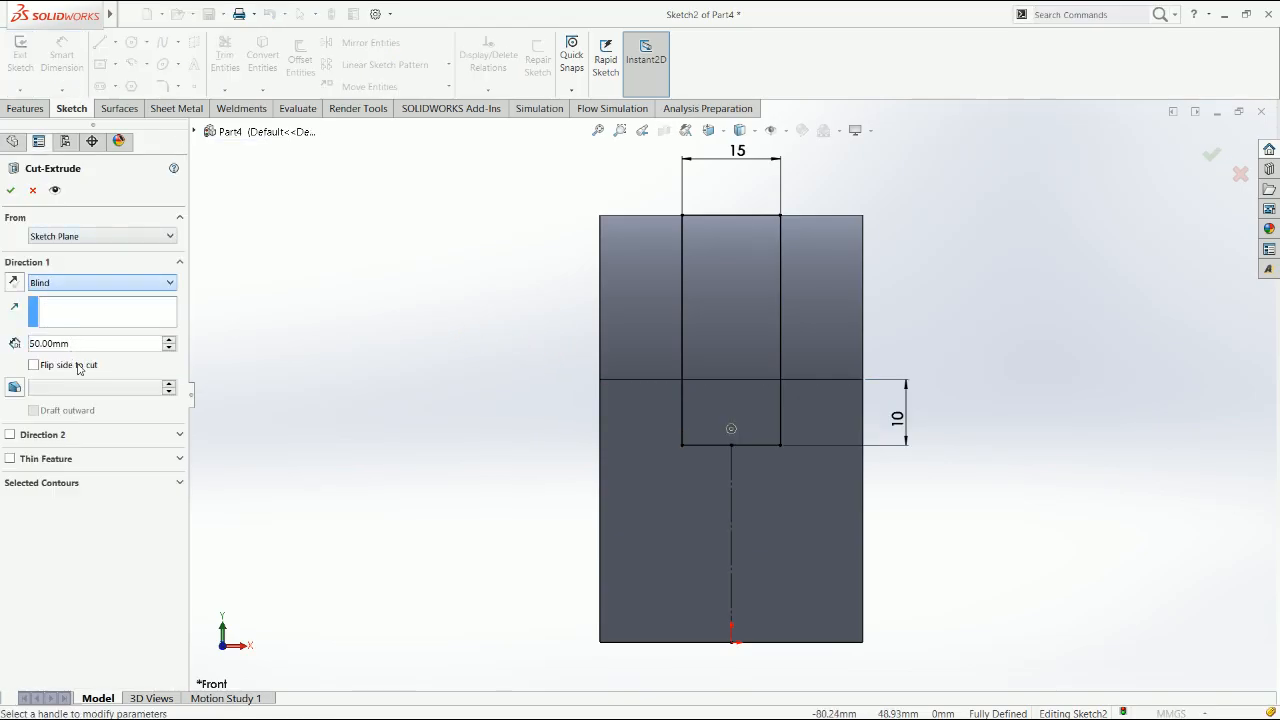
pyautogui.press('Down')
pyautogui.press('Down')
pyautogui.moveTo(355, 364); pyautogui.dragTo(295, 400, button='middle')
pyautogui.click(92, 288)
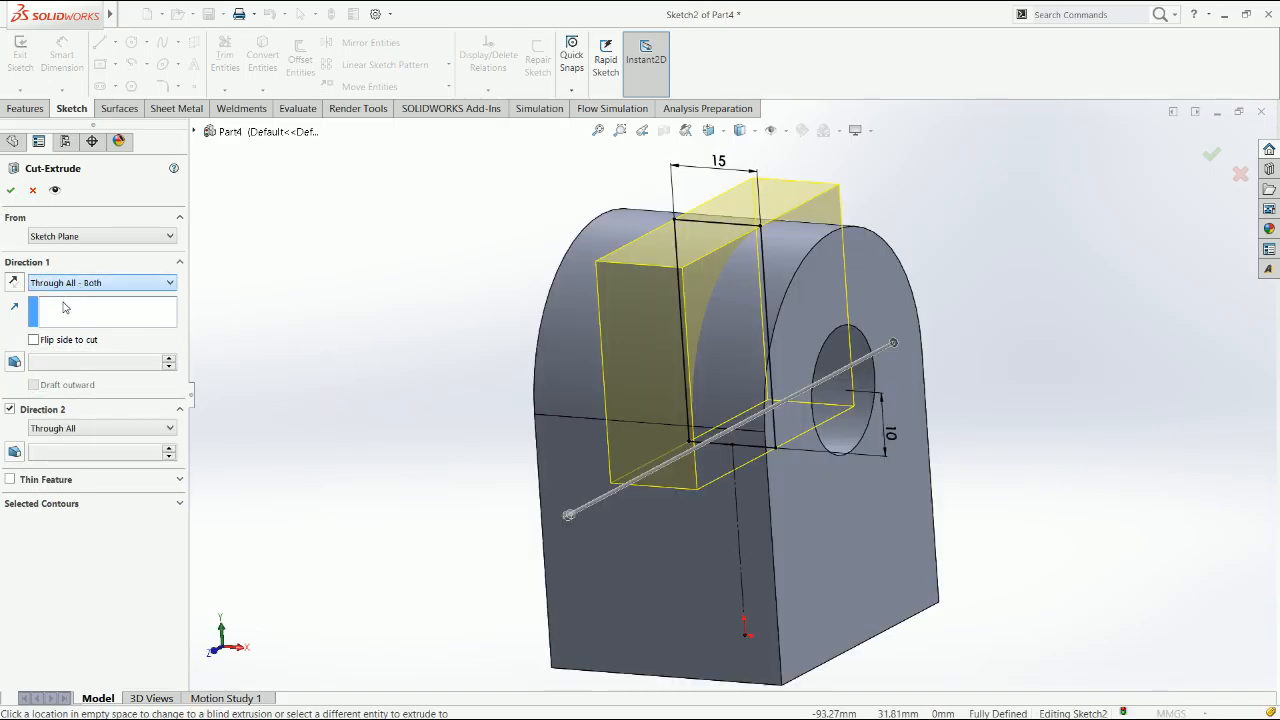
pyautogui.click(61, 314)
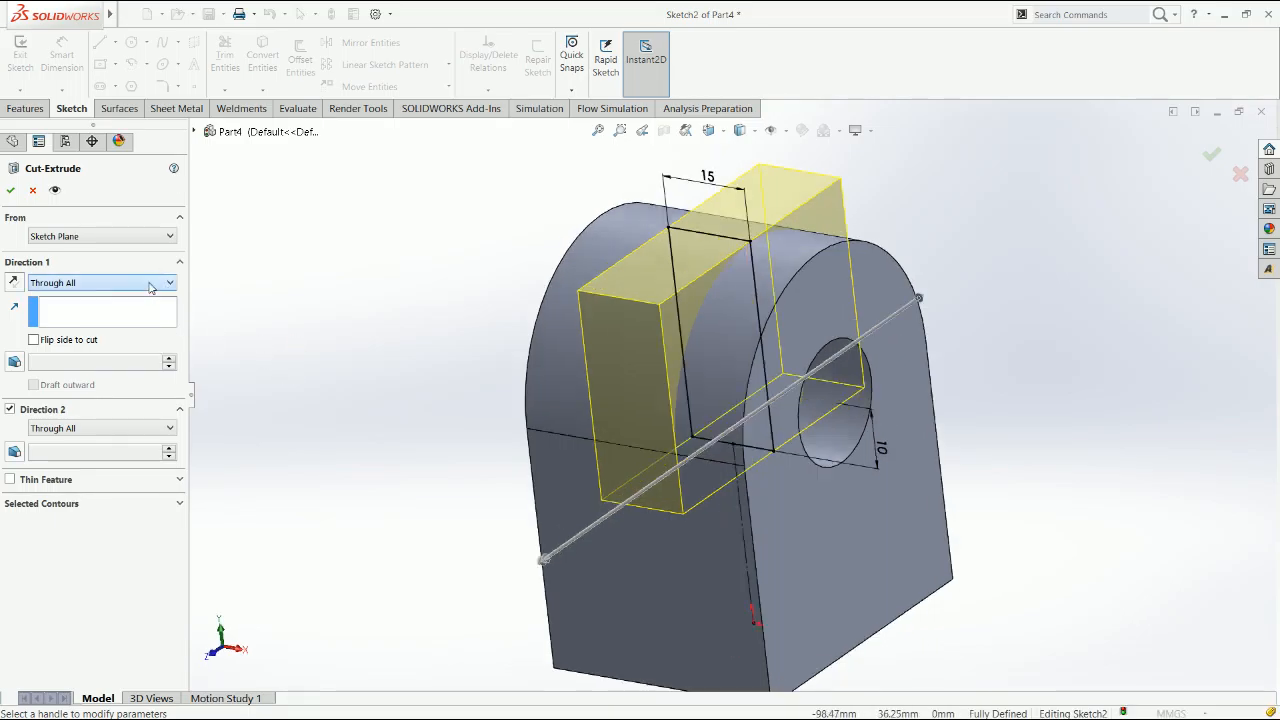
pyautogui.click(12, 407)
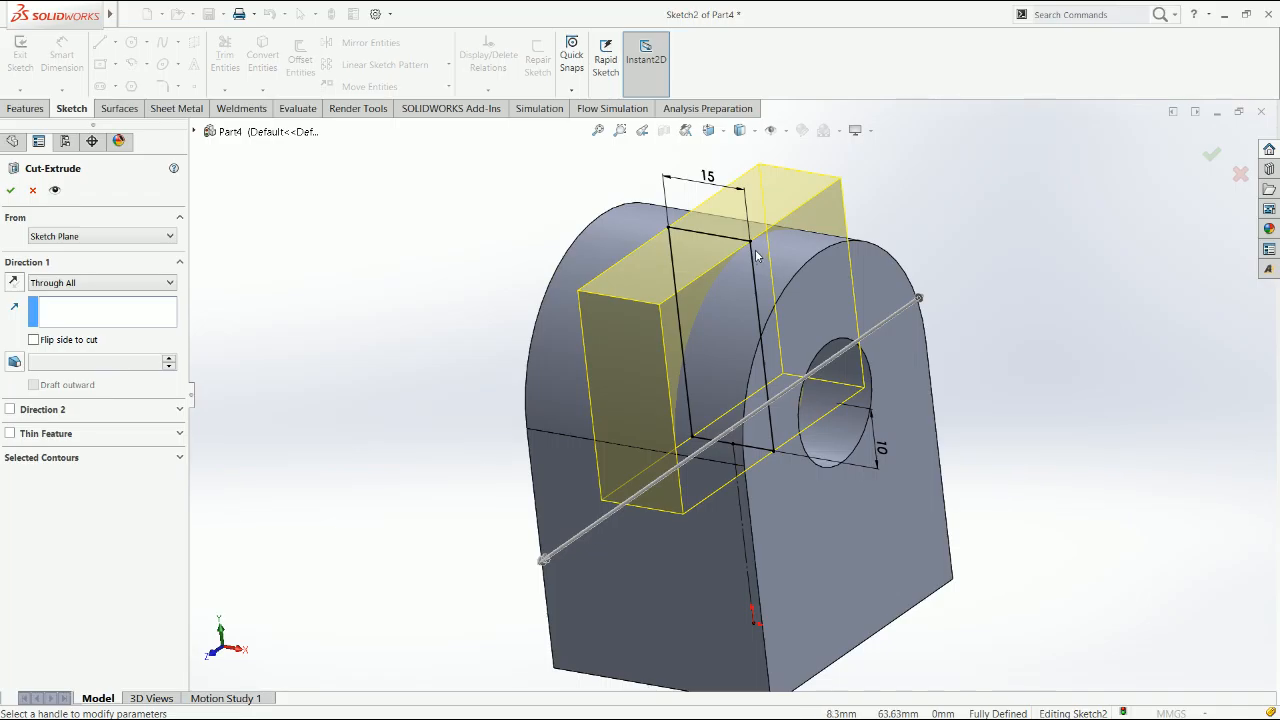
pyautogui.click(99, 284)
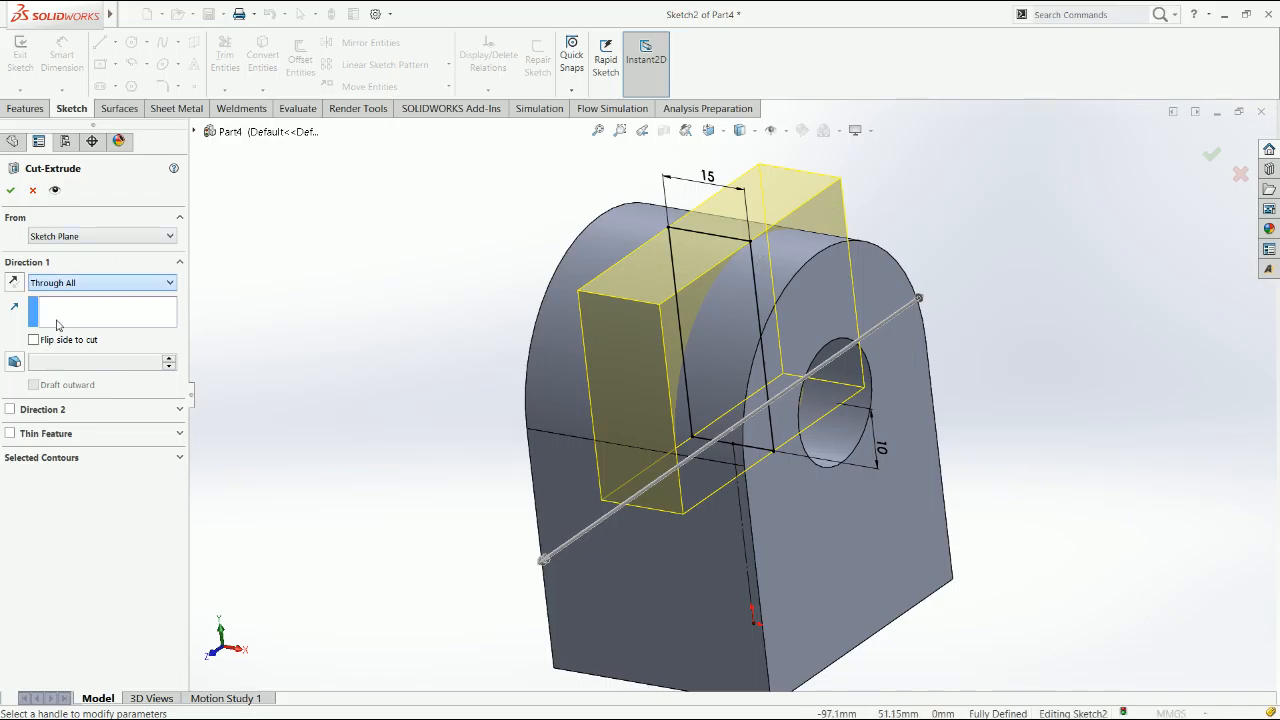
pyautogui.click(61, 325)
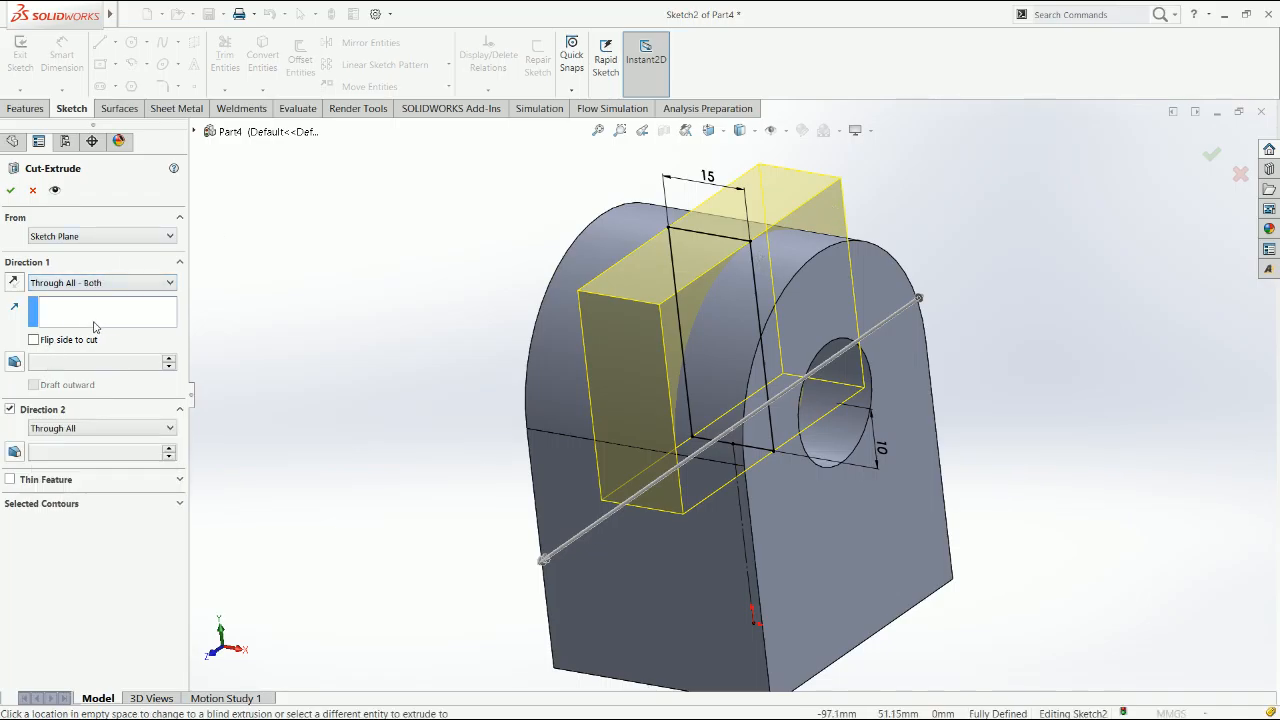
pyautogui.click(16, 191)
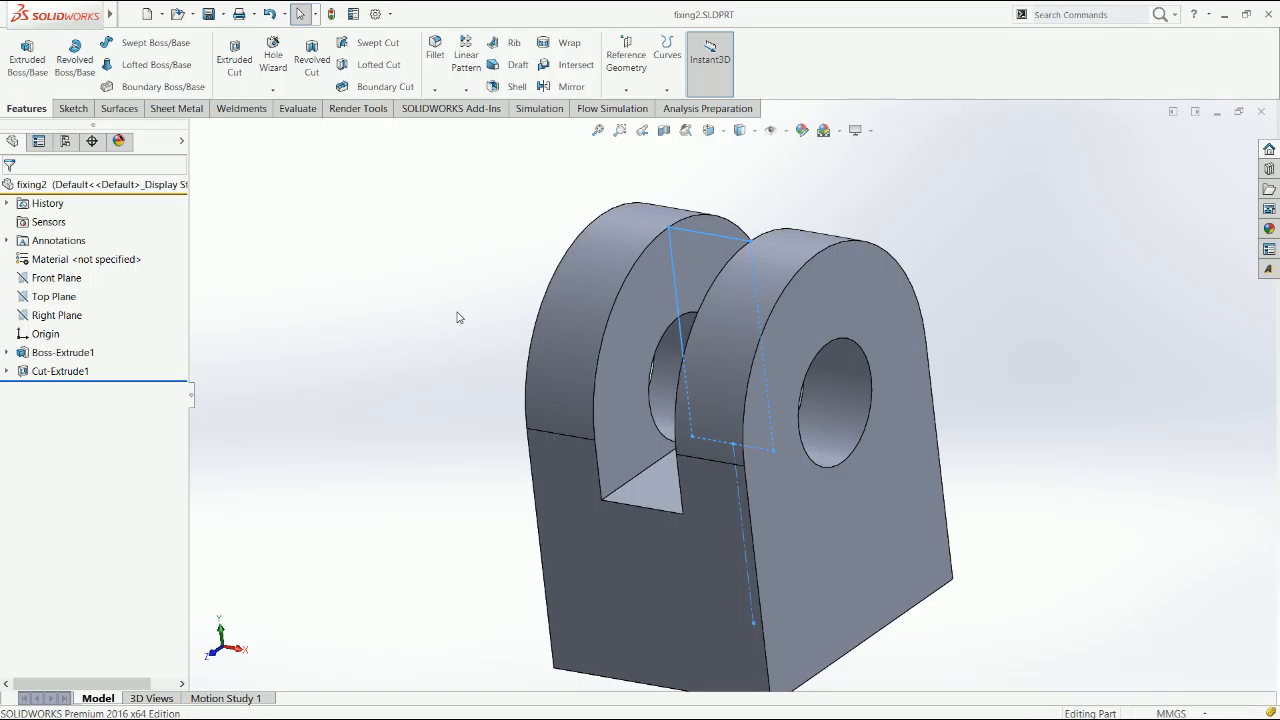
# Insert the fixing2 part into the Assem1 assembly beside the fixing and turn its round-topped hole side toward the front
pyautogui.hotkey('ctrl', 'Tab')
pyautogui.scroll(3, 511, 484)
pyautogui.click(86, 55)
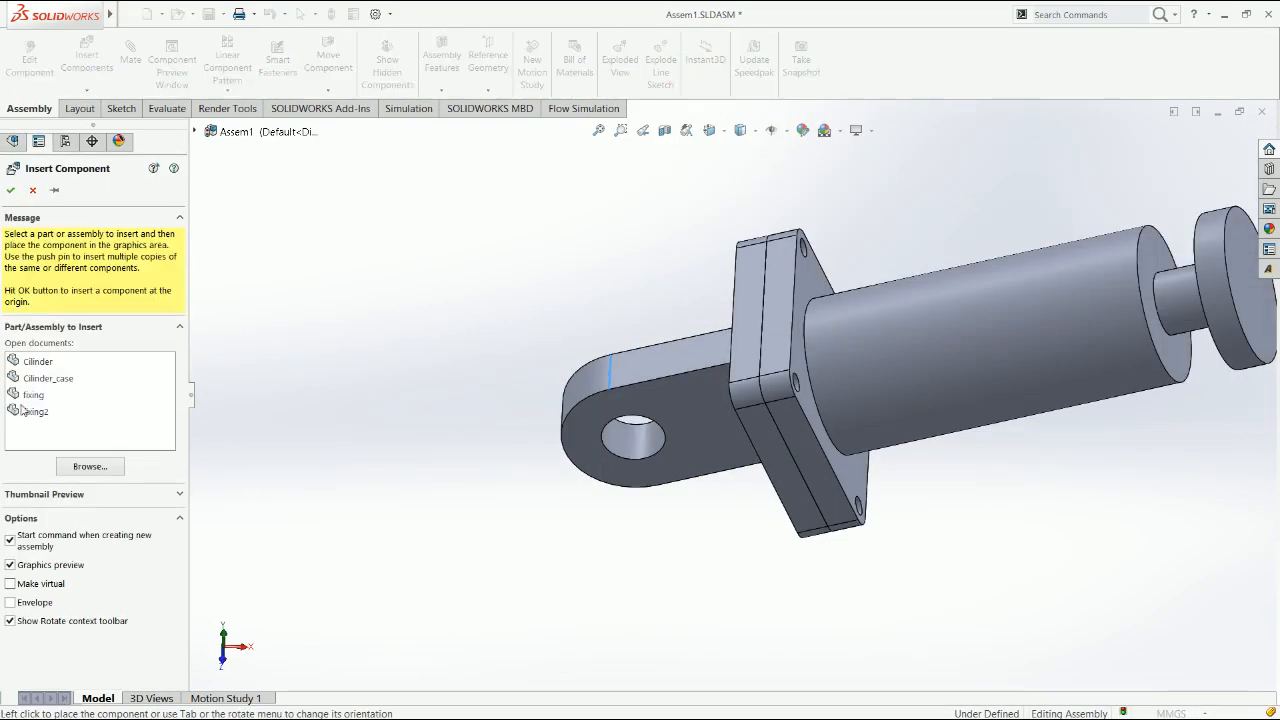
pyautogui.click(42, 412)
pyautogui.click(407, 442)
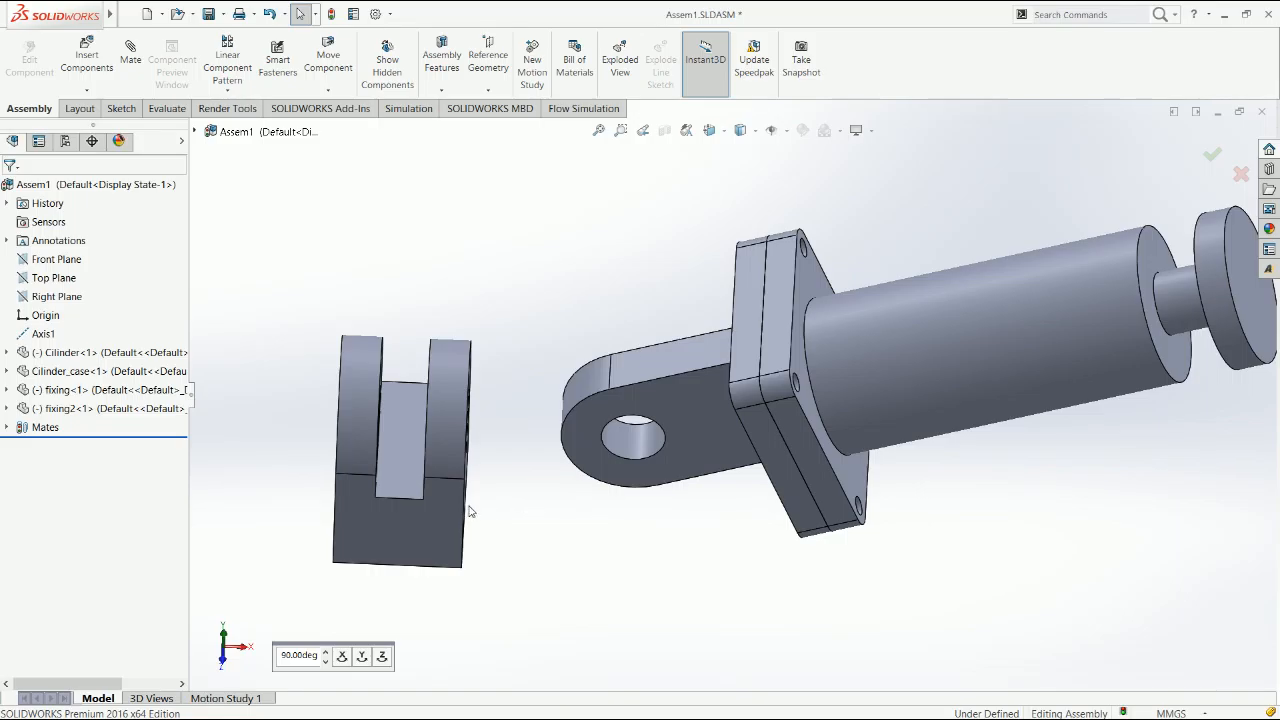
pyautogui.hotkey('ctrl', '1')
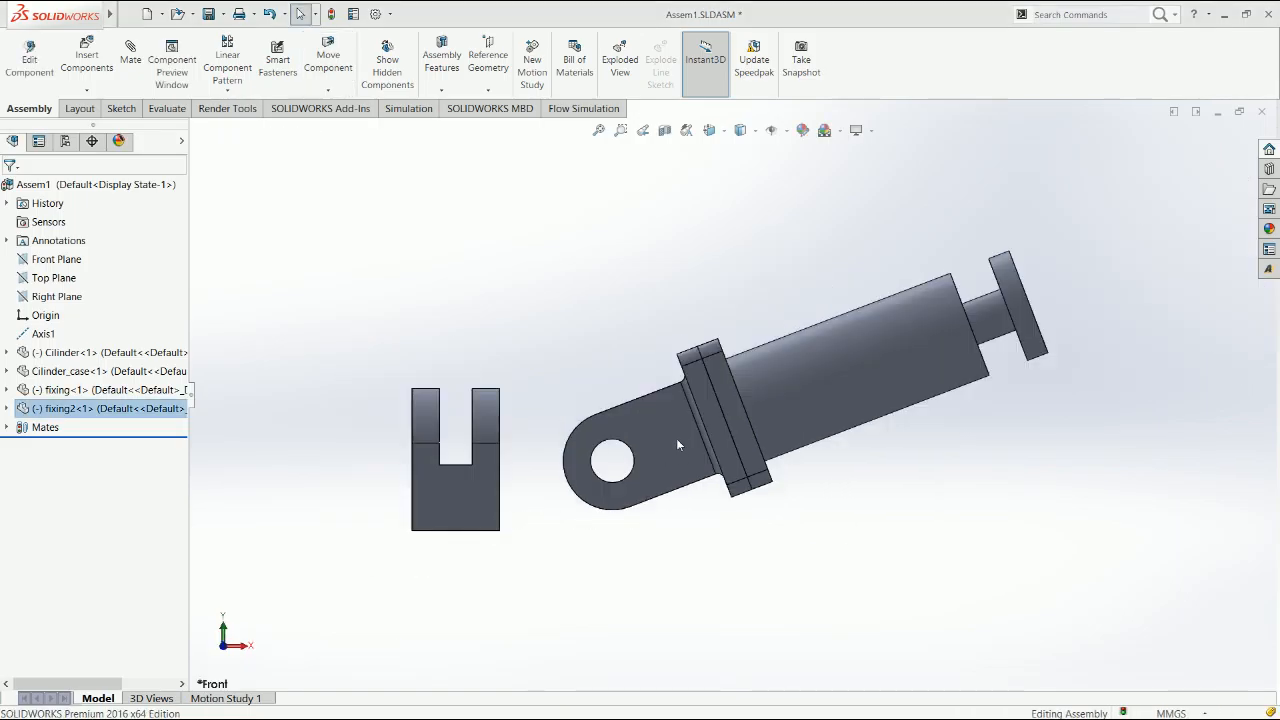
pyautogui.click(1231, 164)
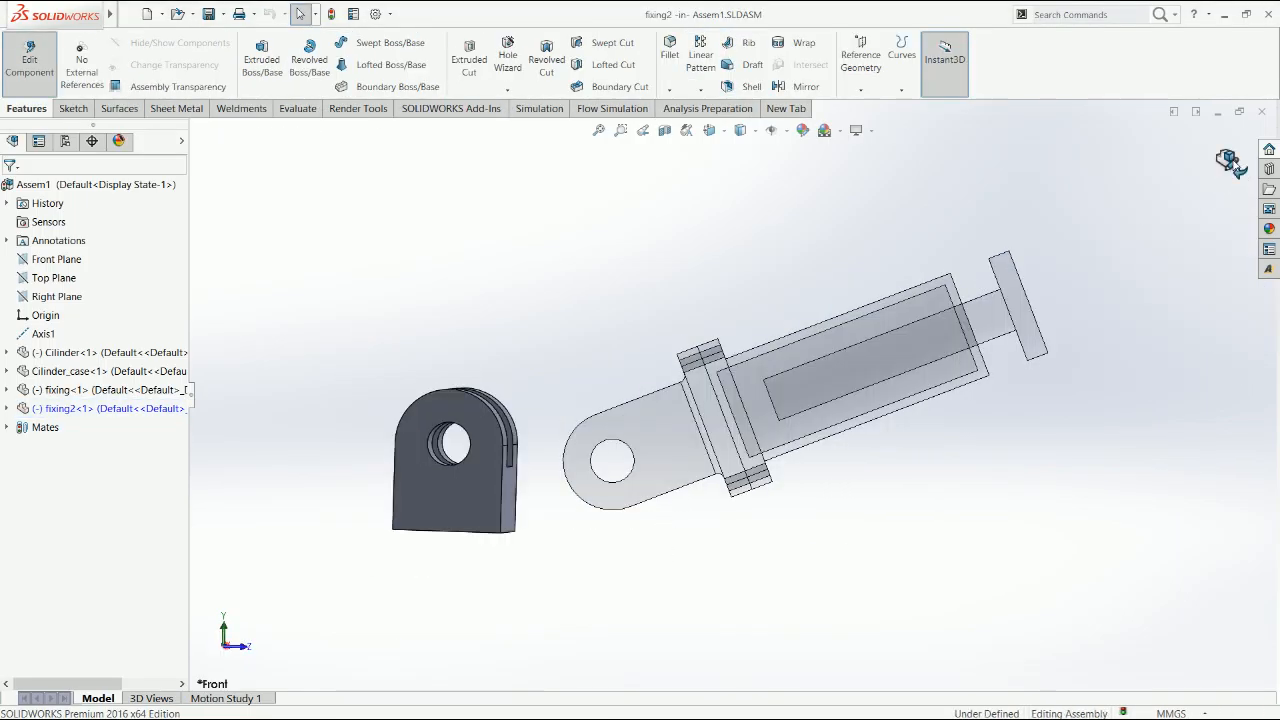
# Delete the fixing's concentric mate with Axis1, keeping its coincident, limit angle and profile center mates
pyautogui.click(652, 448)
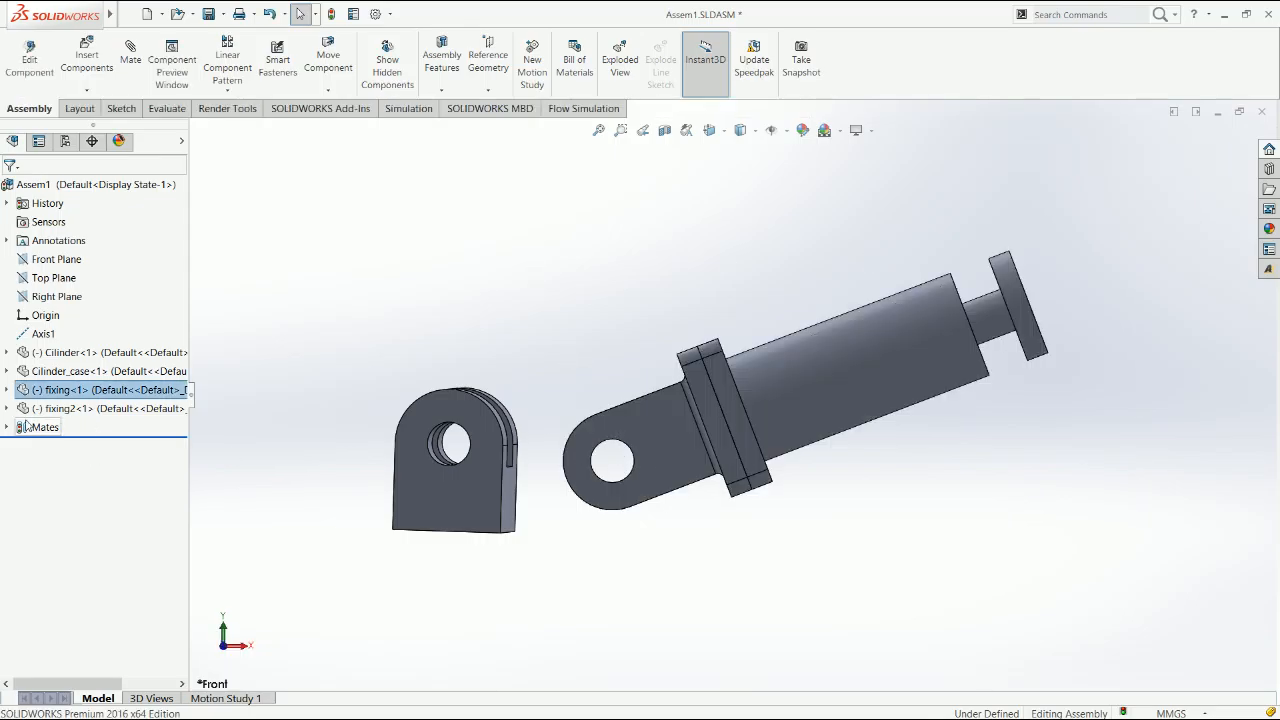
pyautogui.click(6, 390)
pyautogui.click(22, 408)
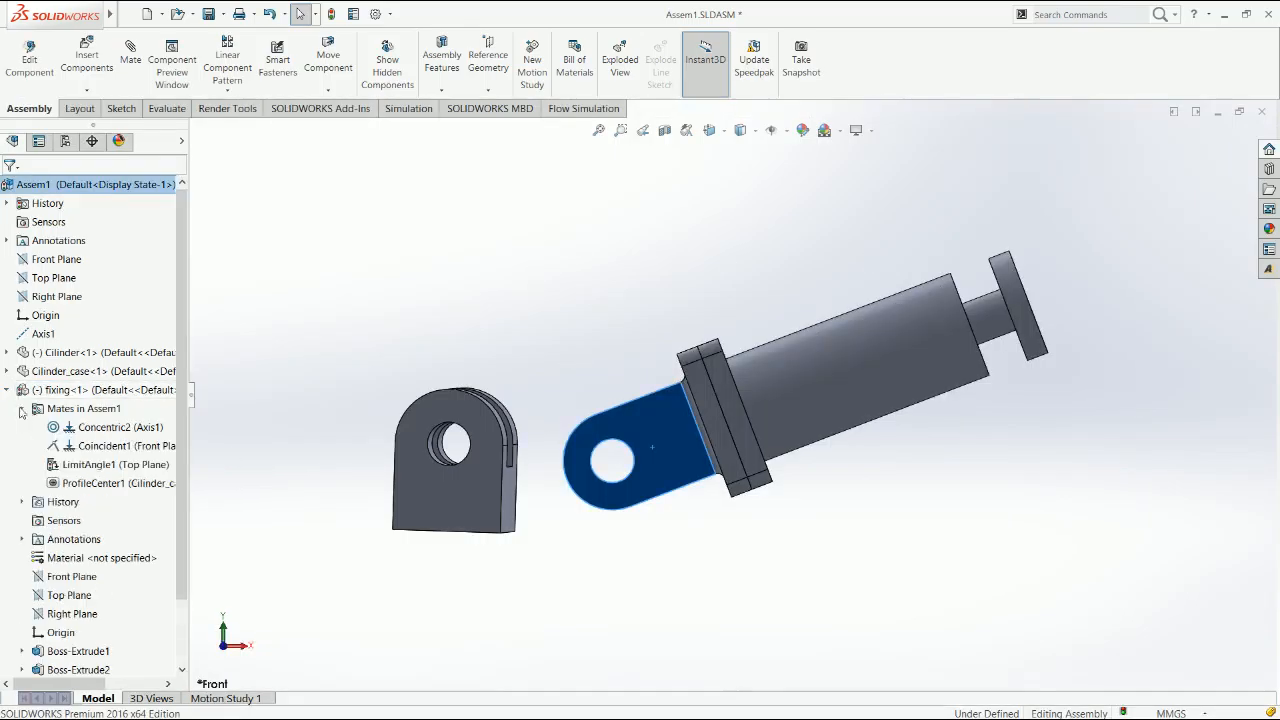
pyautogui.click(98, 431)
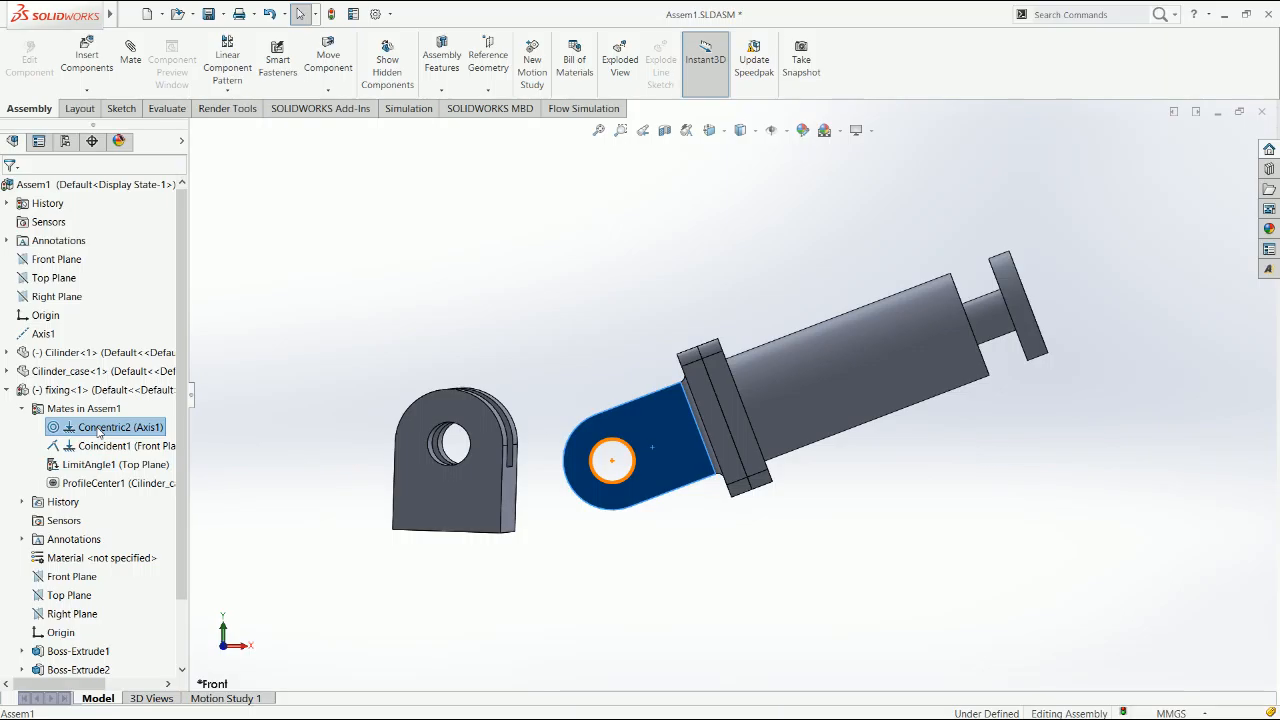
pyautogui.press('Delete')
pyautogui.press('Return')
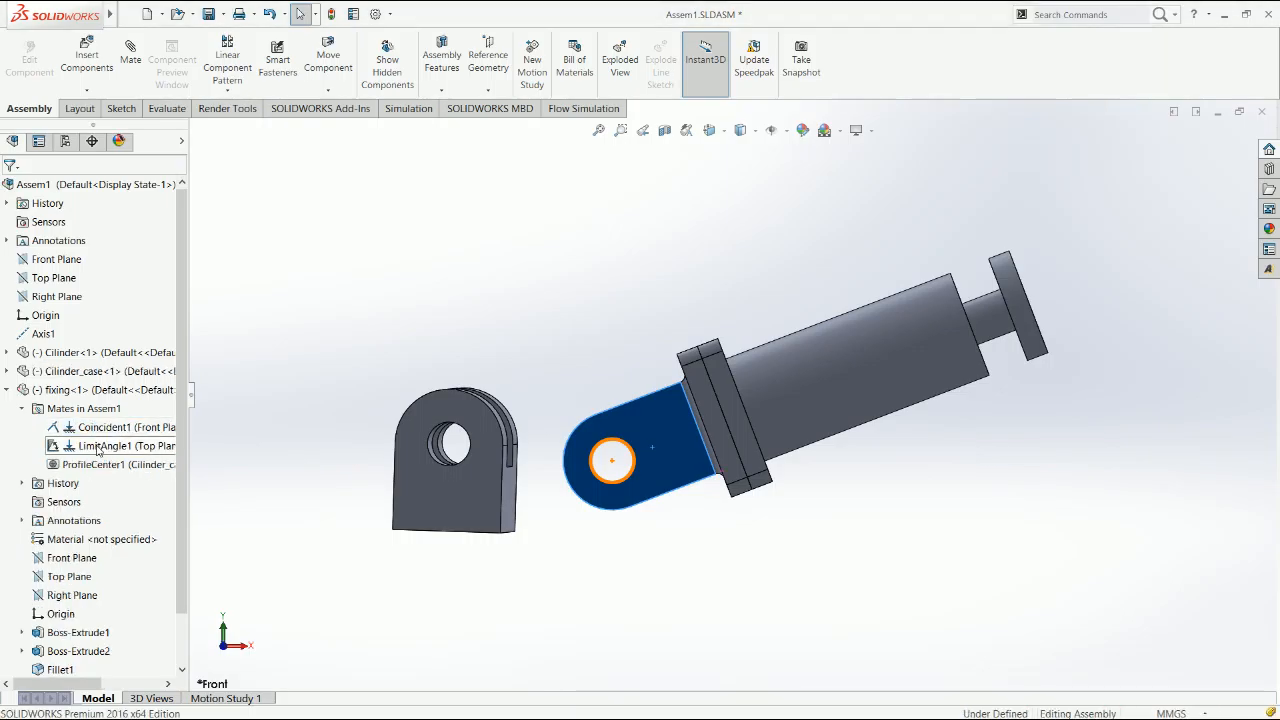
pyautogui.click(100, 427)
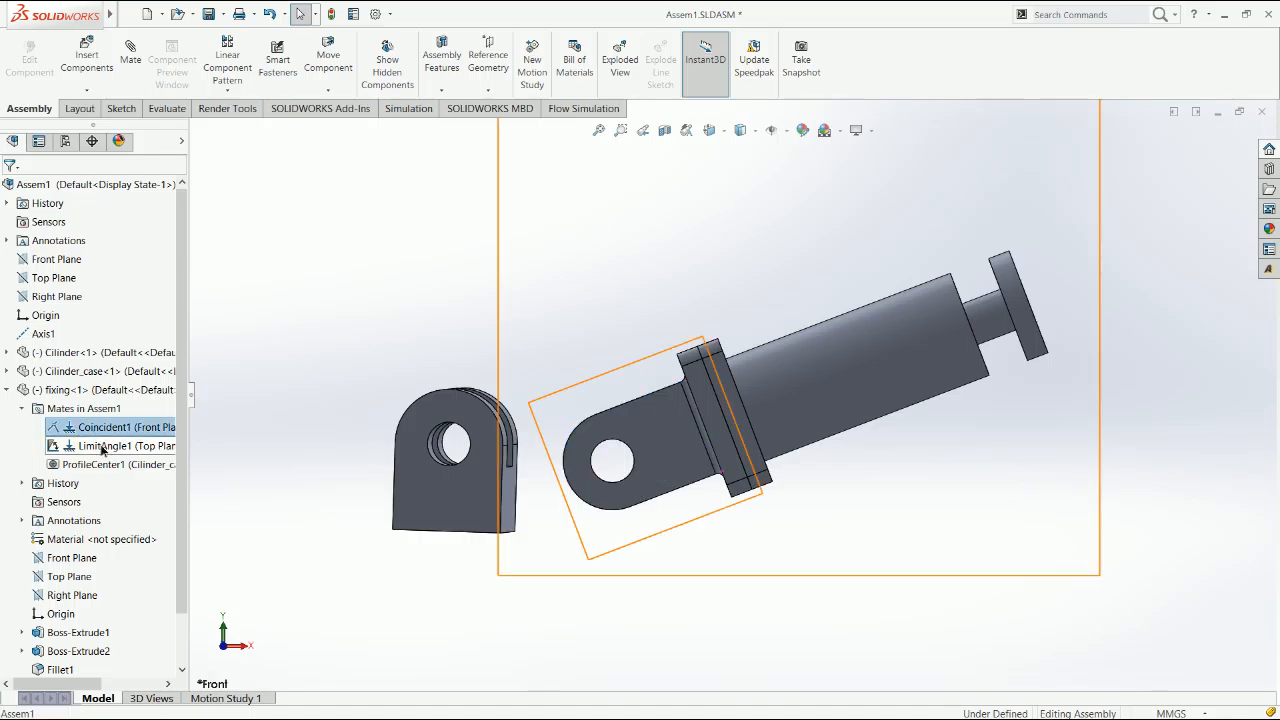
pyautogui.click(100, 446)
pyautogui.click(102, 465)
pyautogui.click(10, 390)
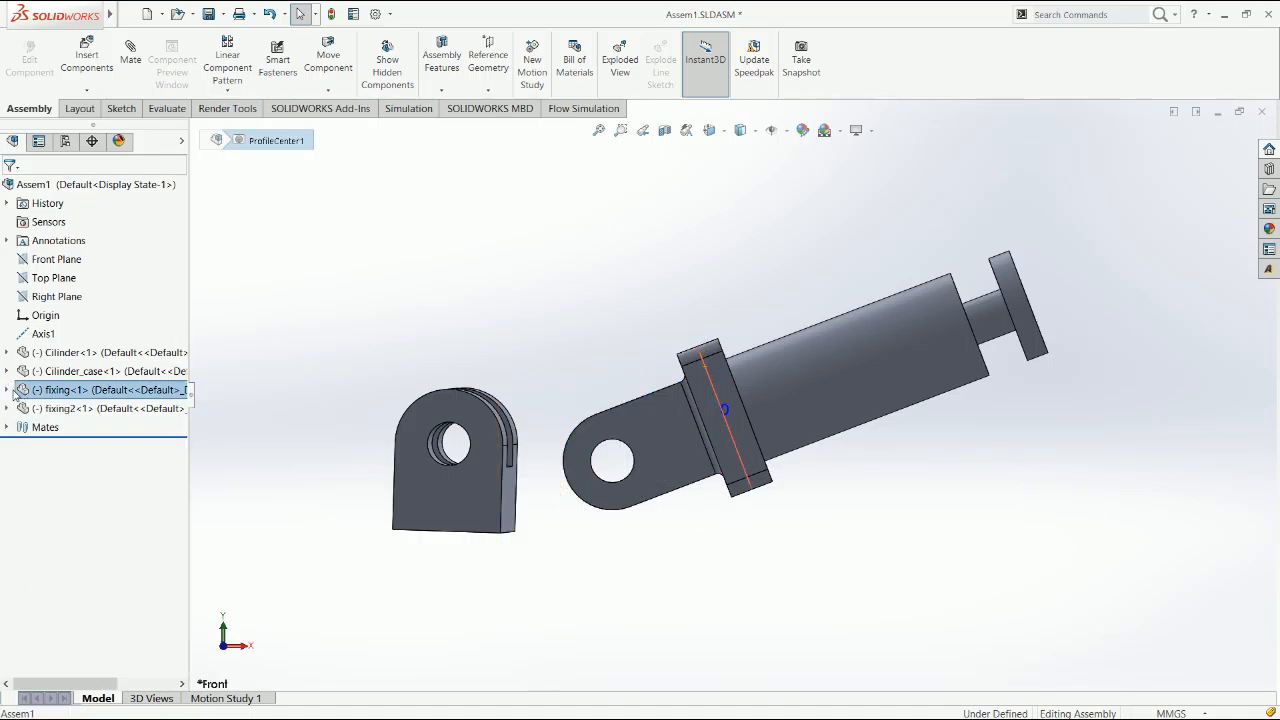
# Move the fixing with the cylinder case and cylinder up and away from the clevis
pyautogui.moveTo(675, 411); pyautogui.dragTo(676, 412)
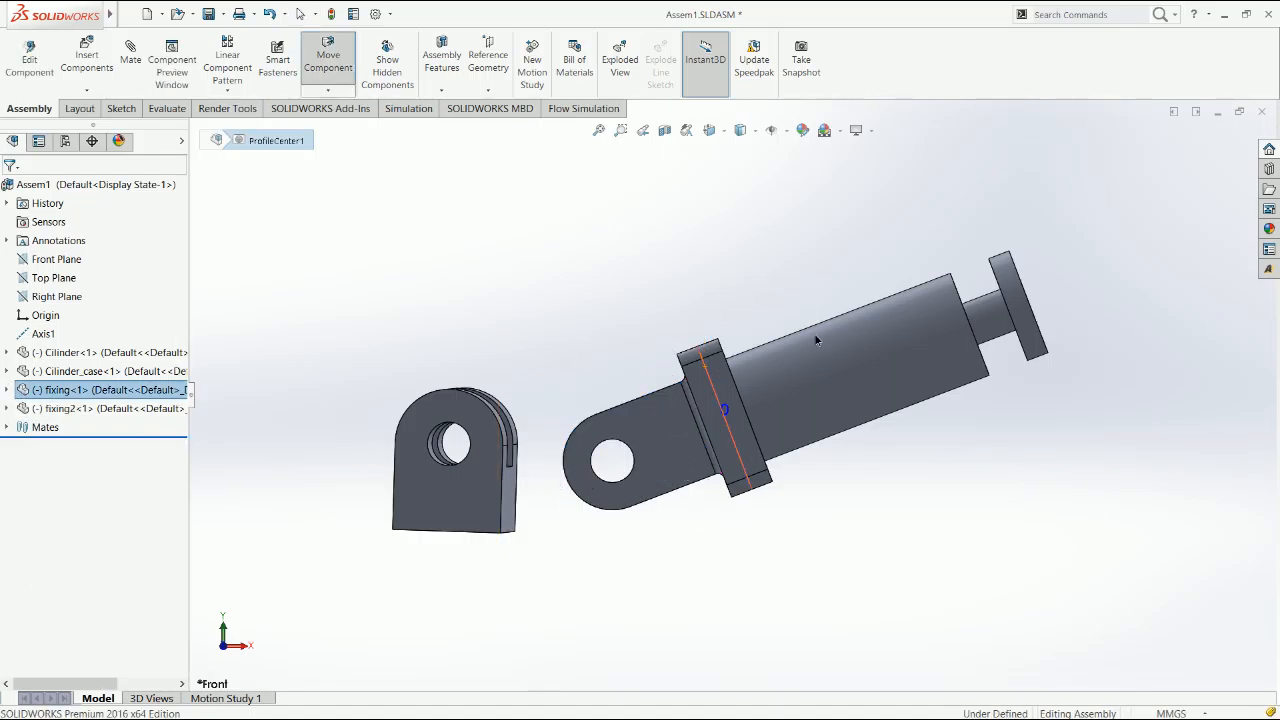
pyautogui.moveTo(815, 341); pyautogui.dragTo(809, 335)
pyautogui.moveTo(652, 478); pyautogui.dragTo(764, 340)
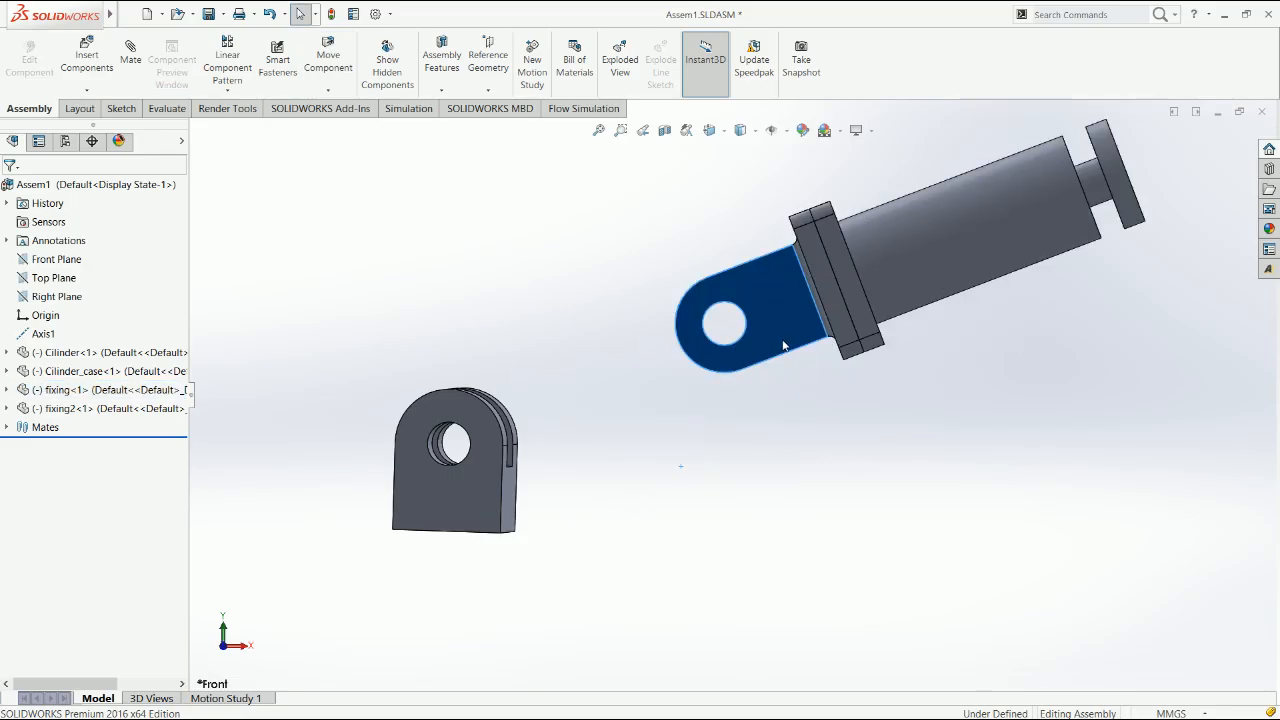
# Mate the clevis's bottom face coincident with the assembly's Top Plane
pyautogui.click(53, 278)
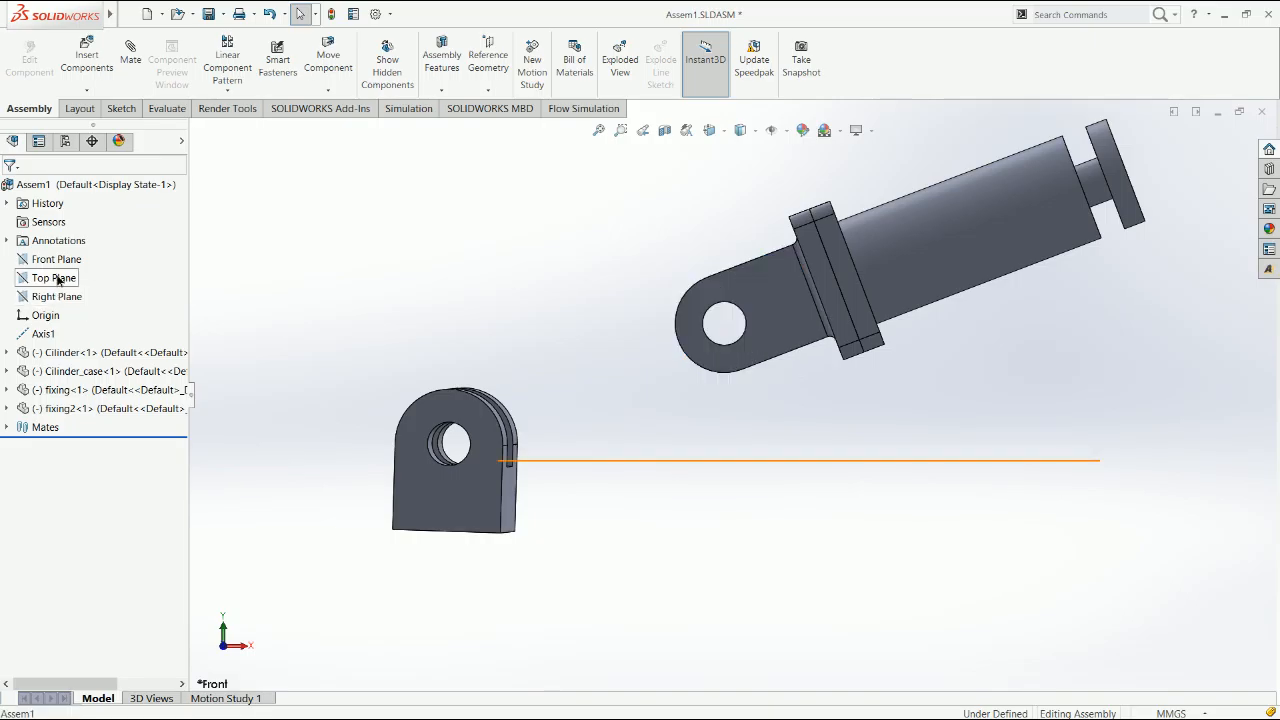
pyautogui.moveTo(457, 526); pyautogui.dragTo(448, 502, button='middle')
pyautogui.keyDown('ctrl'); pyautogui.click(470, 535); pyautogui.keyUp('ctrl')
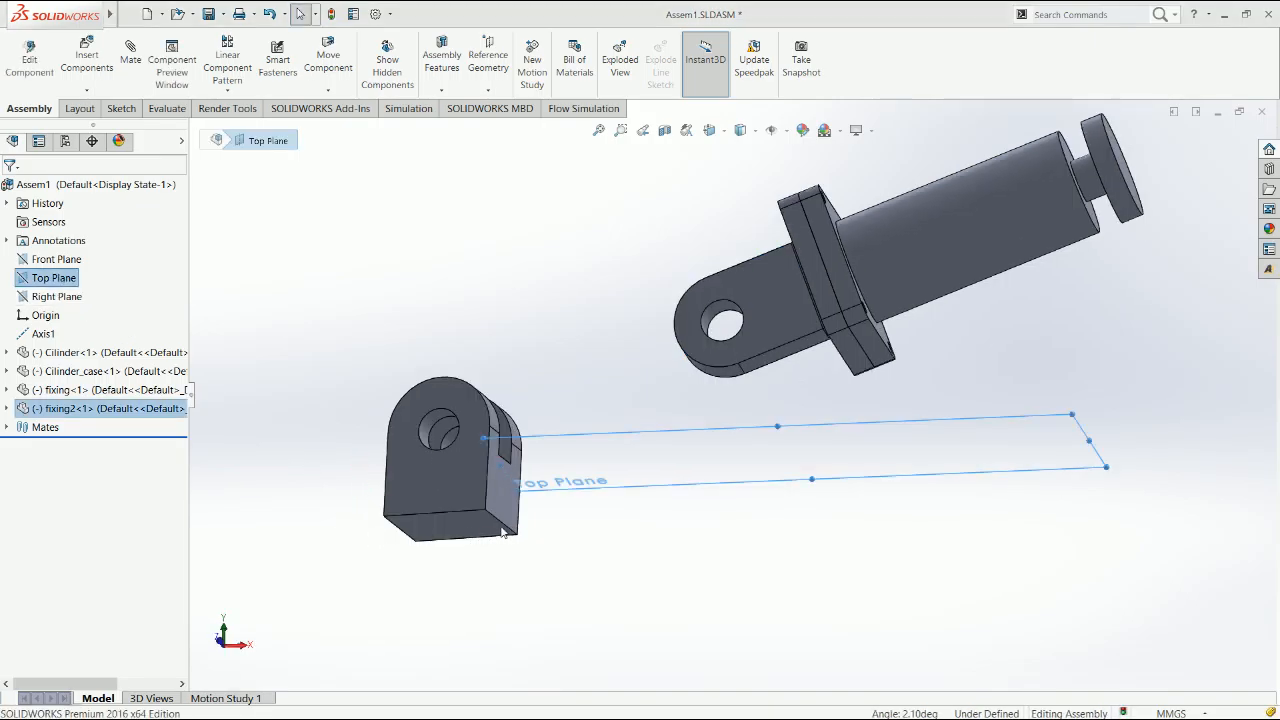
# Mate the Front Plane of fixing2 coincident with the assembly's Right Plane
pyautogui.click(8, 409)
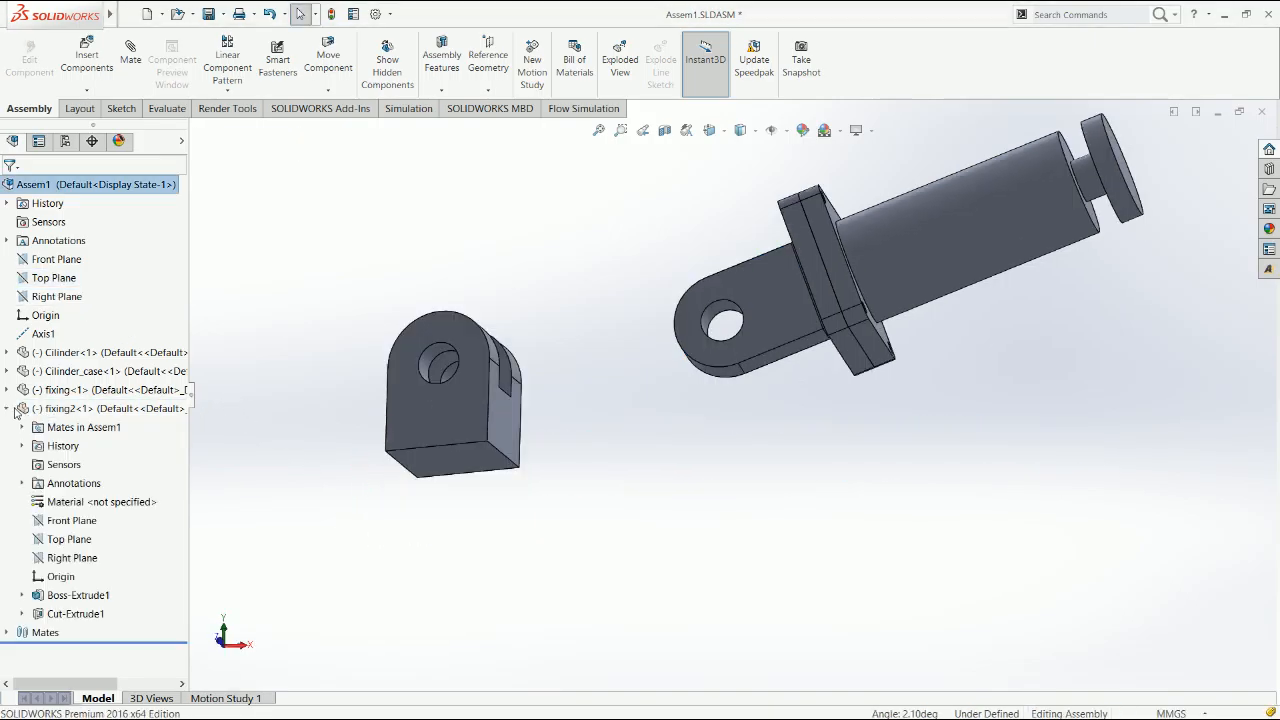
pyautogui.click(73, 521)
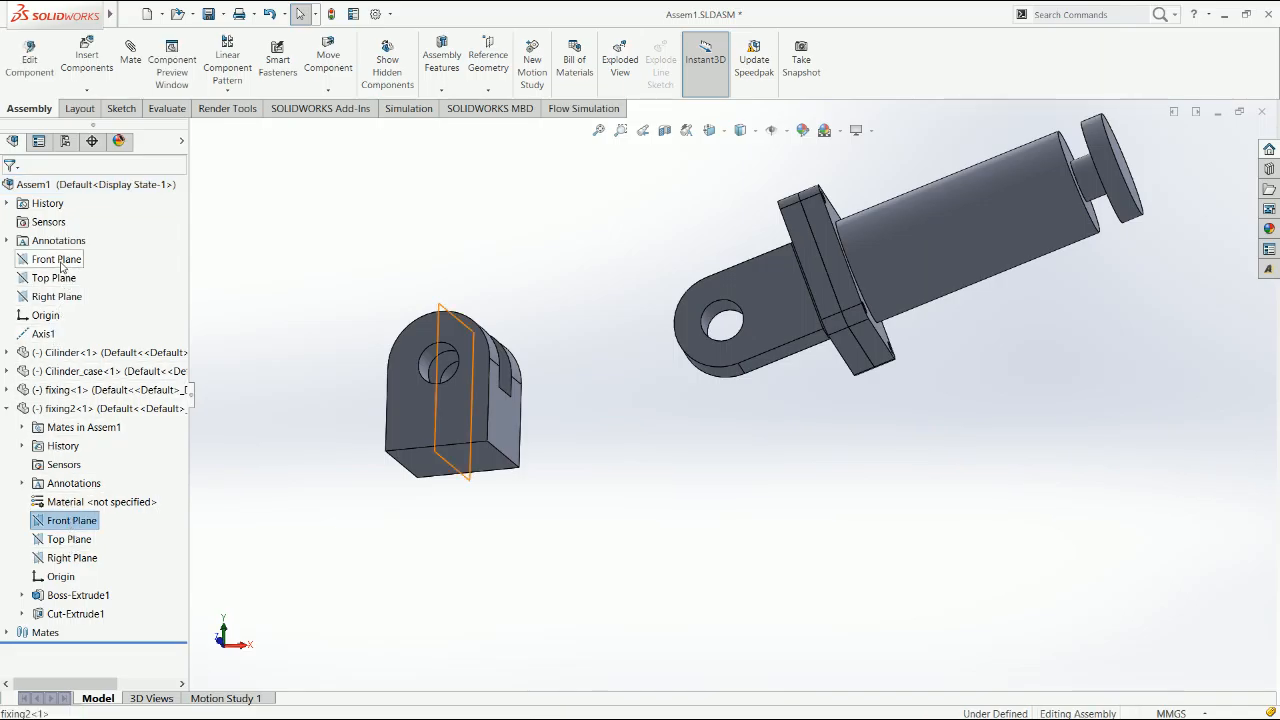
pyautogui.keyDown('ctrl'); pyautogui.click(68, 298); pyautogui.keyUp('ctrl')
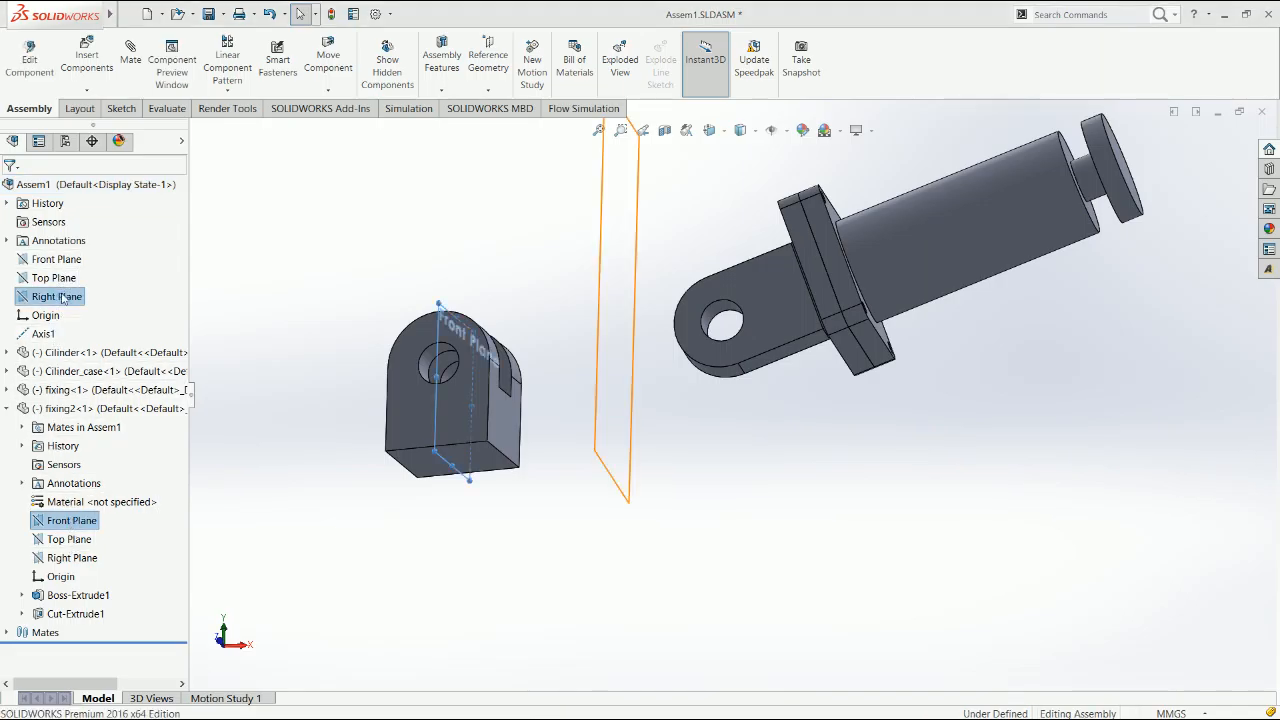
pyautogui.click(70, 302)
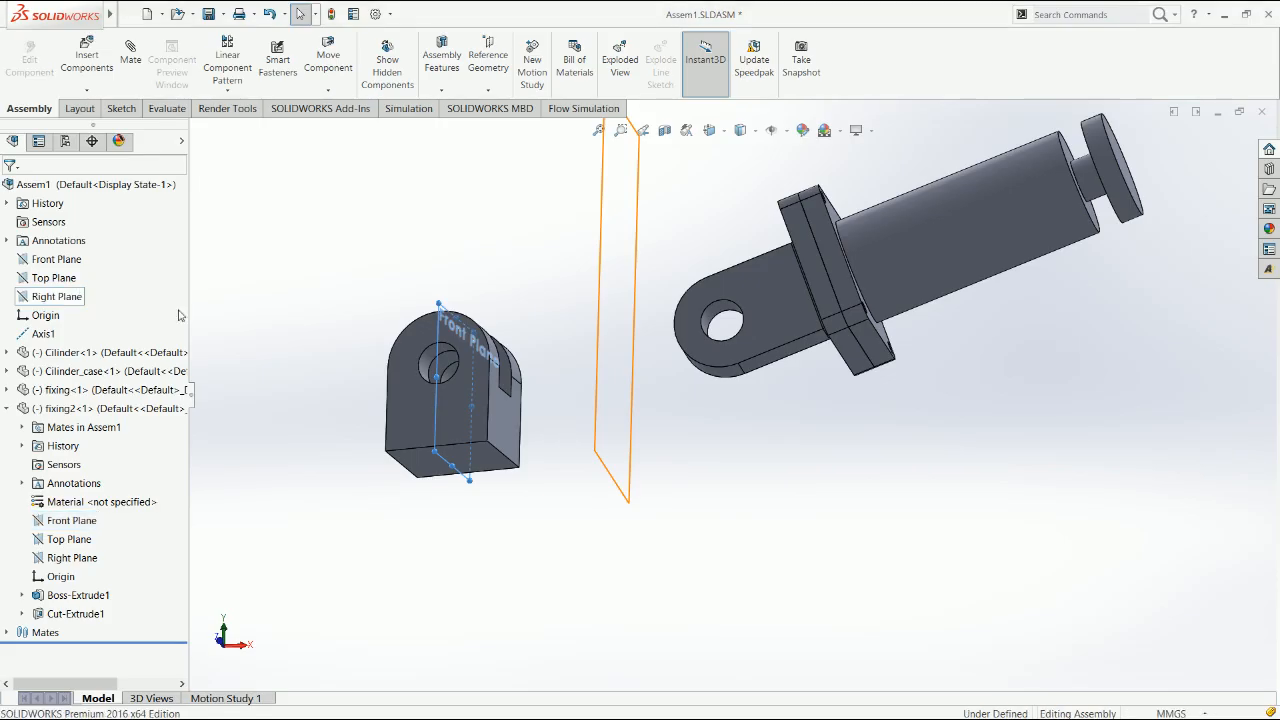
pyautogui.click(557, 404)
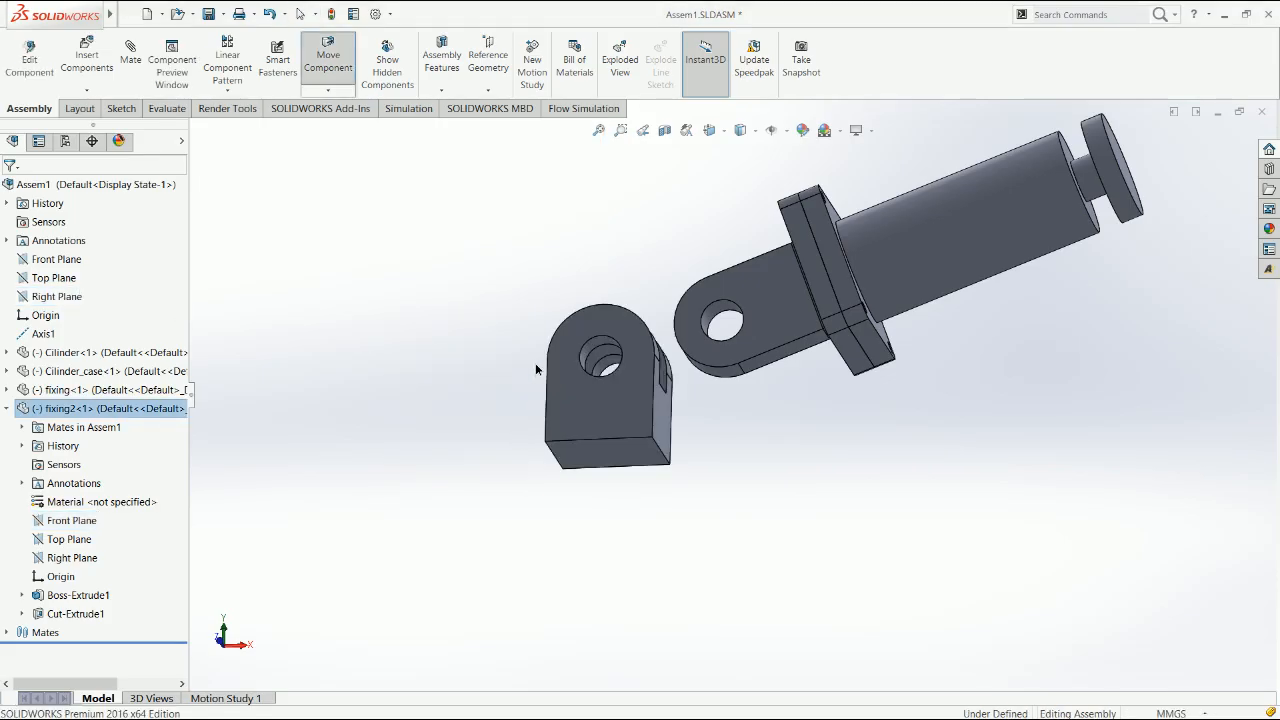
# Mate the Right Plane of fixing2 coincident with the assembly's Front Plane
pyautogui.click(71, 558)
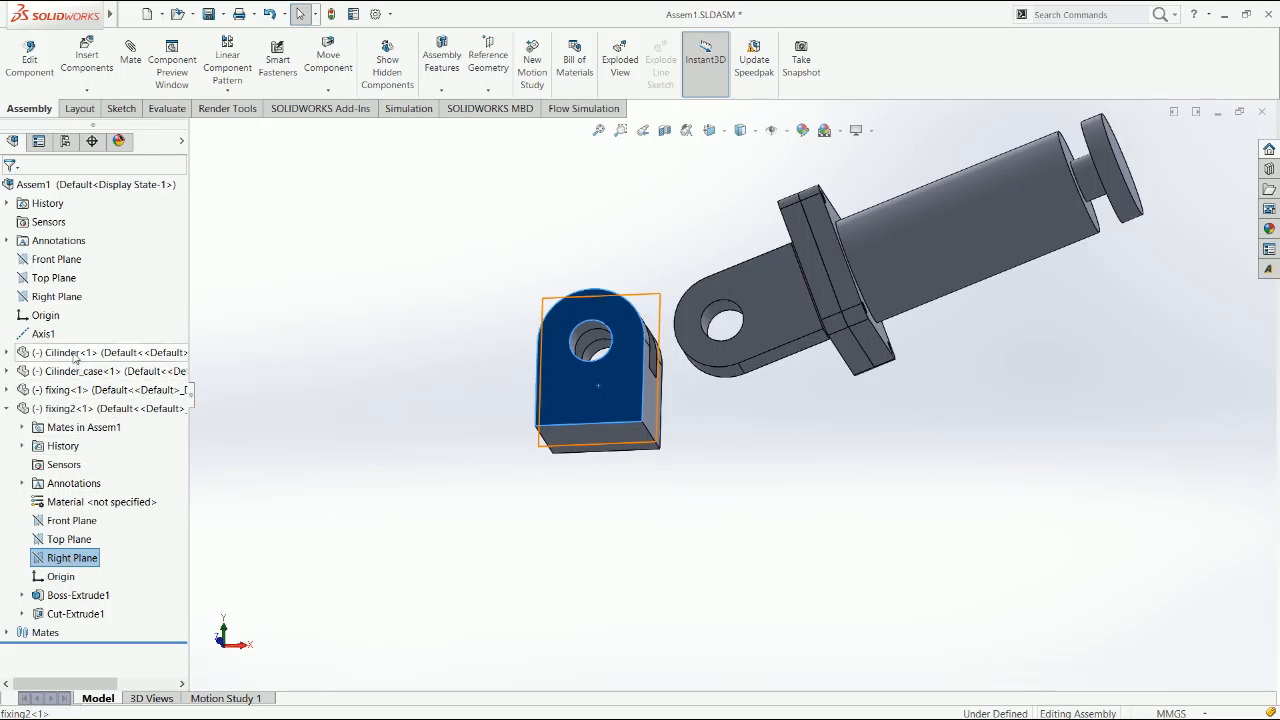
pyautogui.keyDown('ctrl'); pyautogui.click(56, 260); pyautogui.keyUp('ctrl')
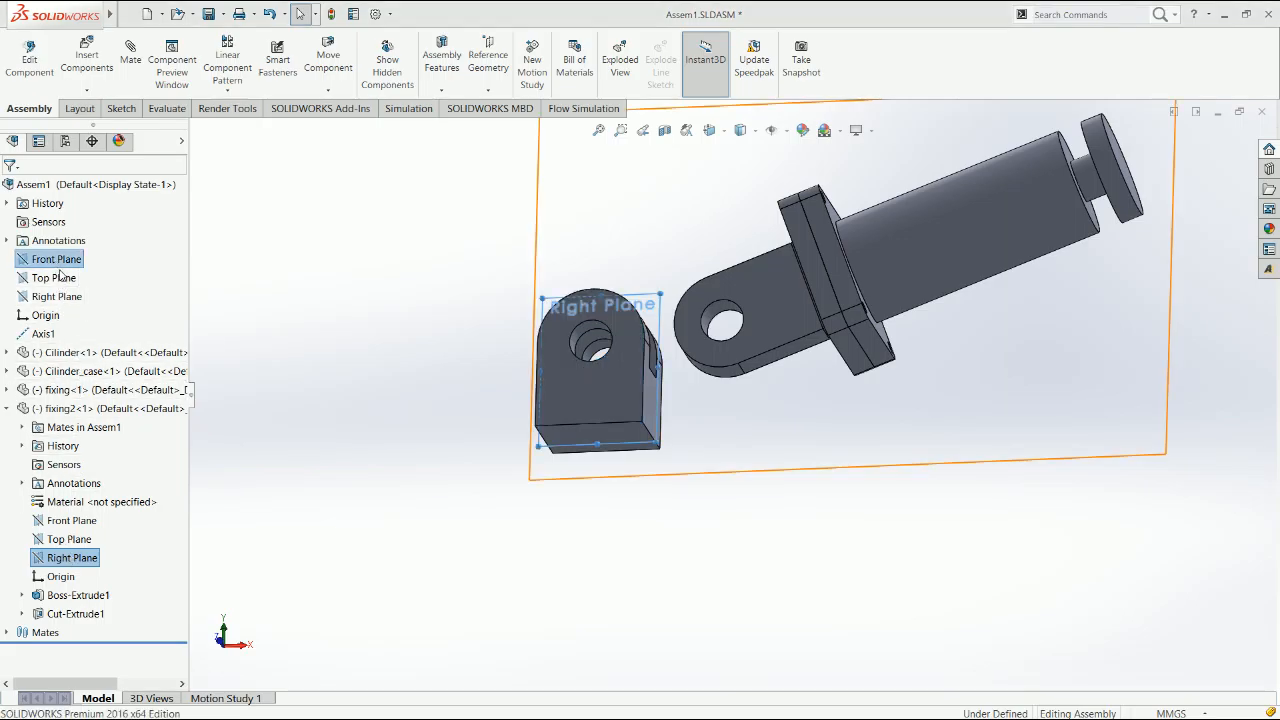
pyautogui.click(502, 521)
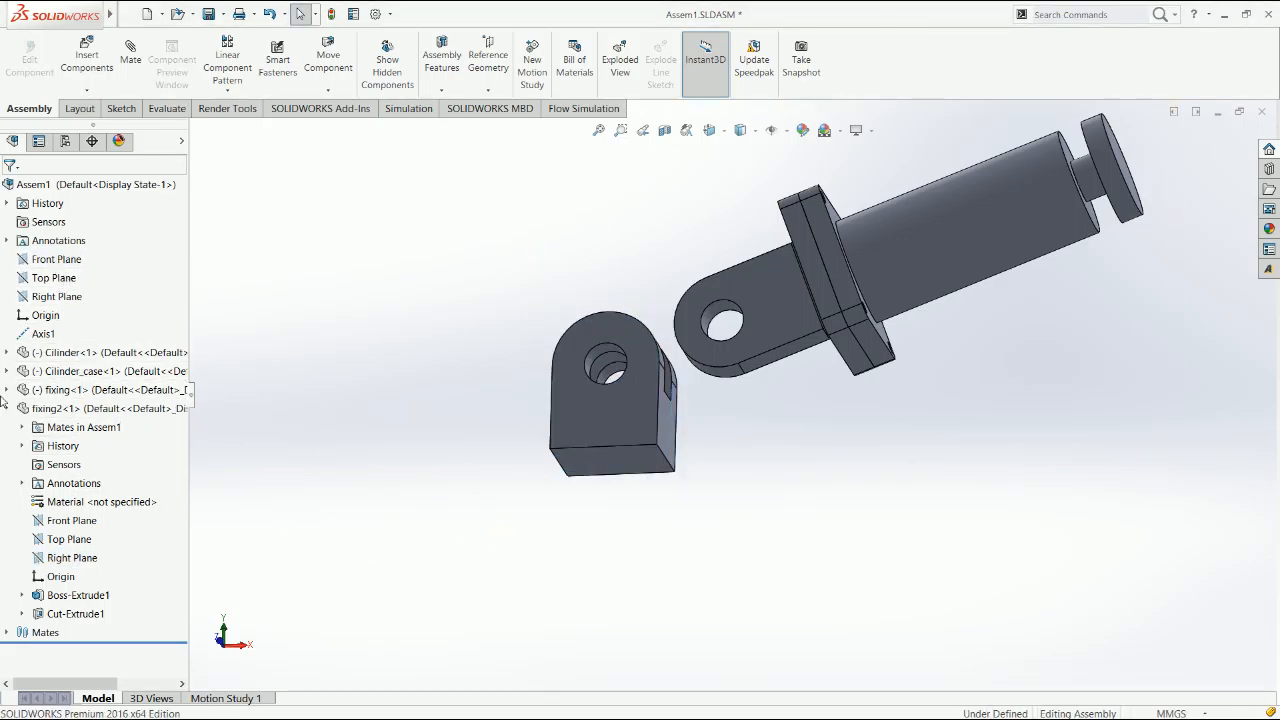
pyautogui.click(6, 409)
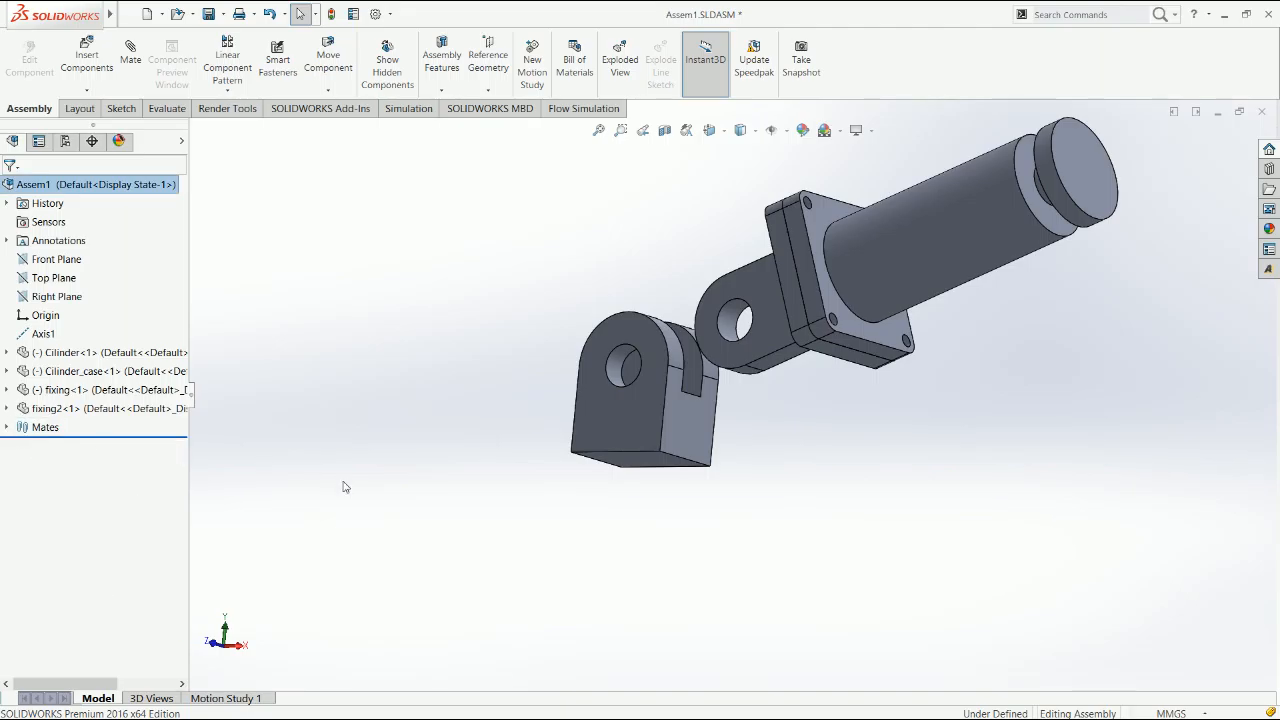
# Mate the fixing's hole concentric with the clevis's hole
pyautogui.click(628, 362)
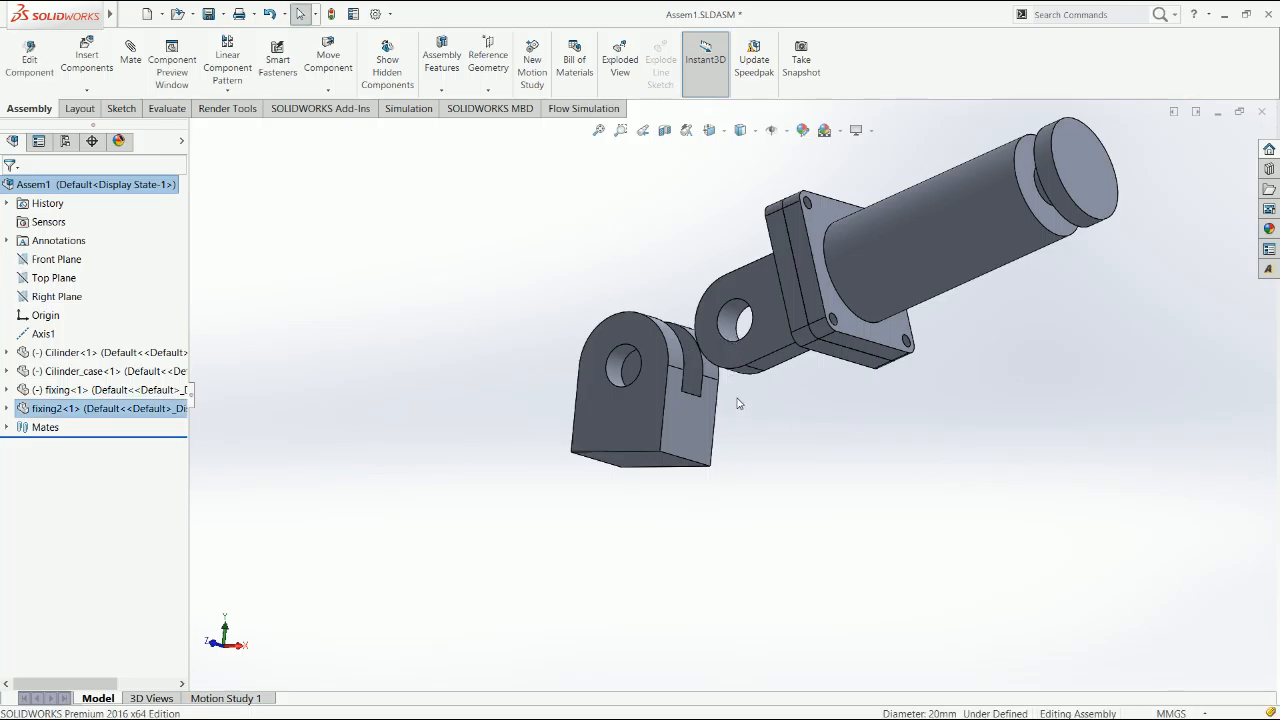
pyautogui.moveTo(739, 403); pyautogui.dragTo(700, 308, button='middle')
pyautogui.moveTo(722, 305); pyautogui.dragTo(702, 328)
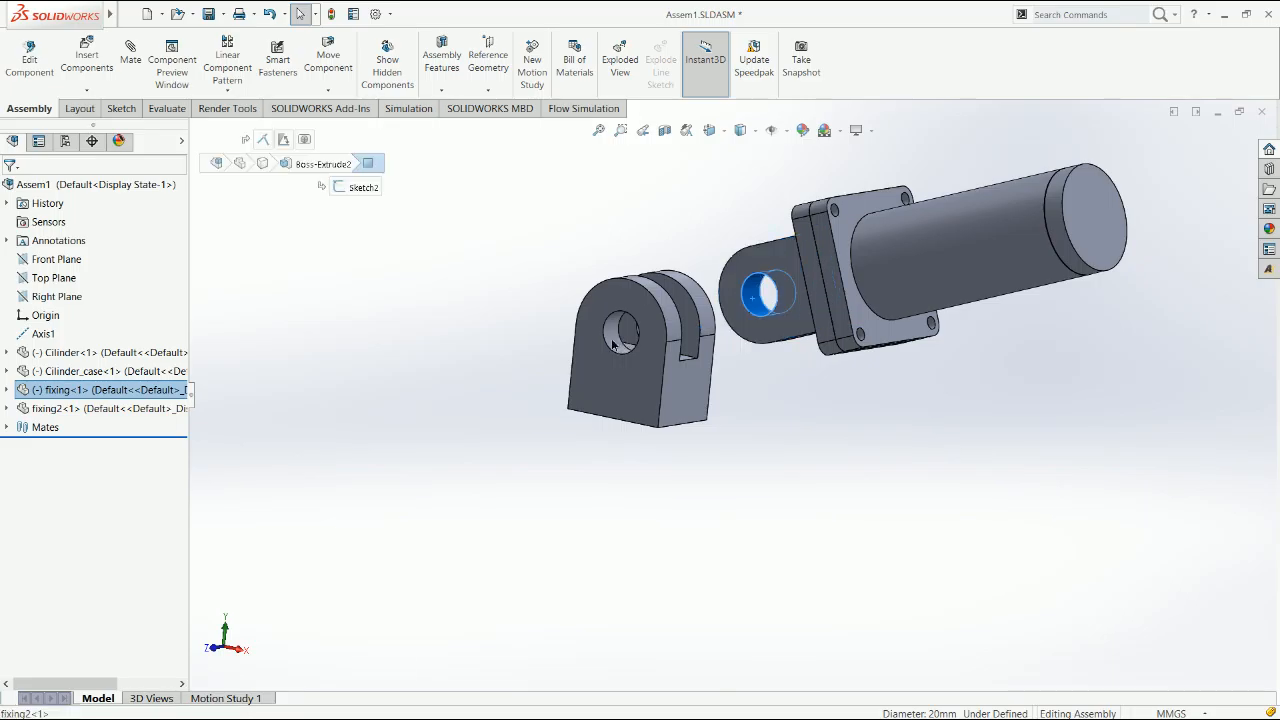
pyautogui.keyDown('ctrl'); pyautogui.click(703, 334); pyautogui.keyUp('ctrl')
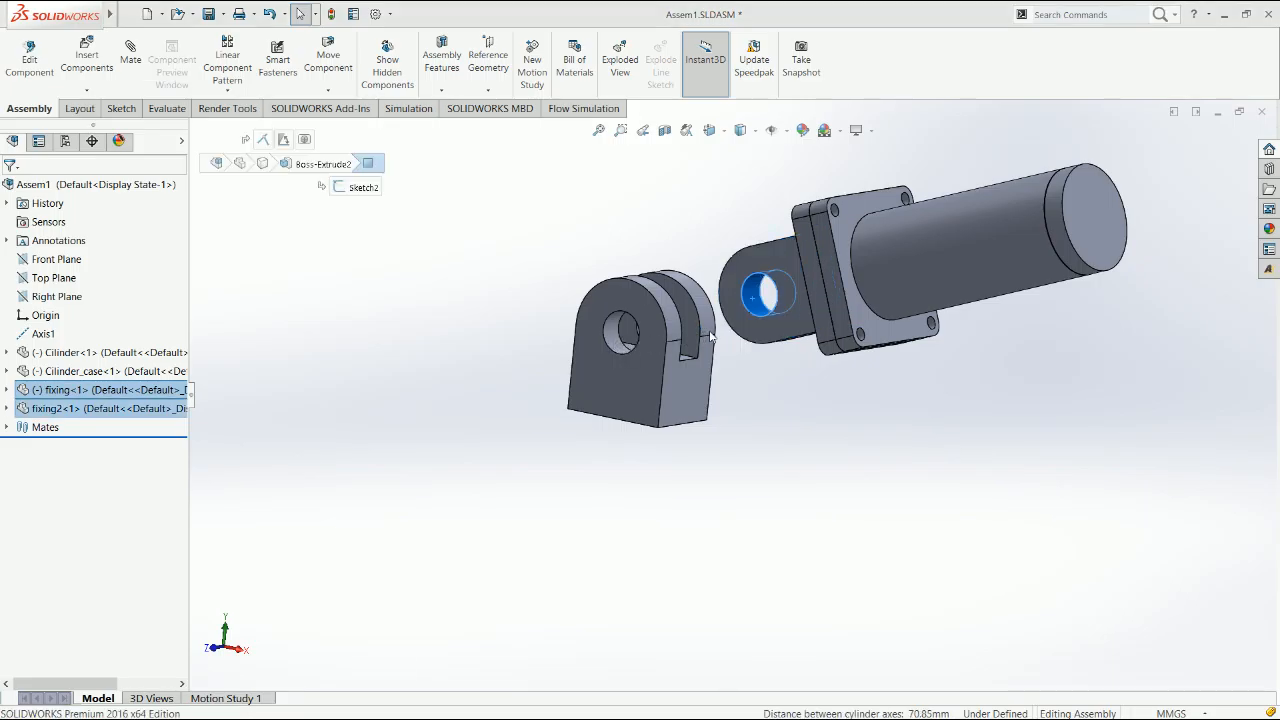
pyautogui.click(731, 361)
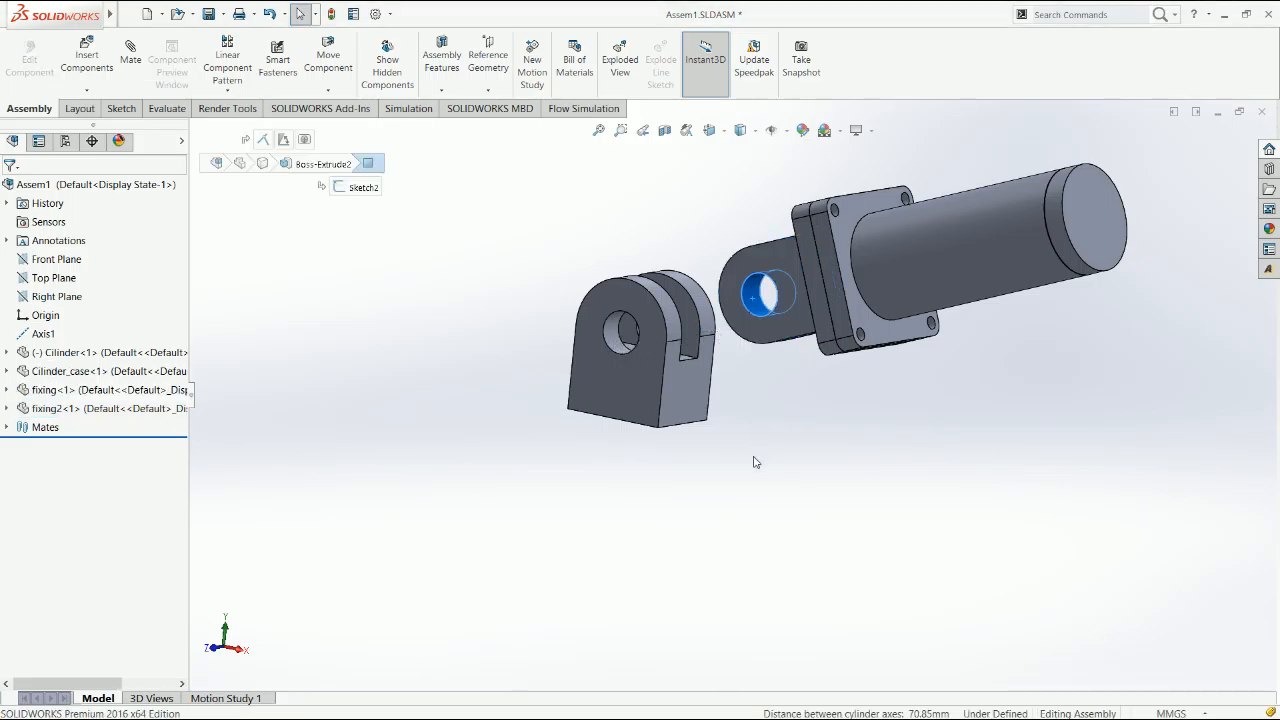
# Delete the fixing's Coincident1 mate with the Front Plane
pyautogui.doubleClick(15, 390)
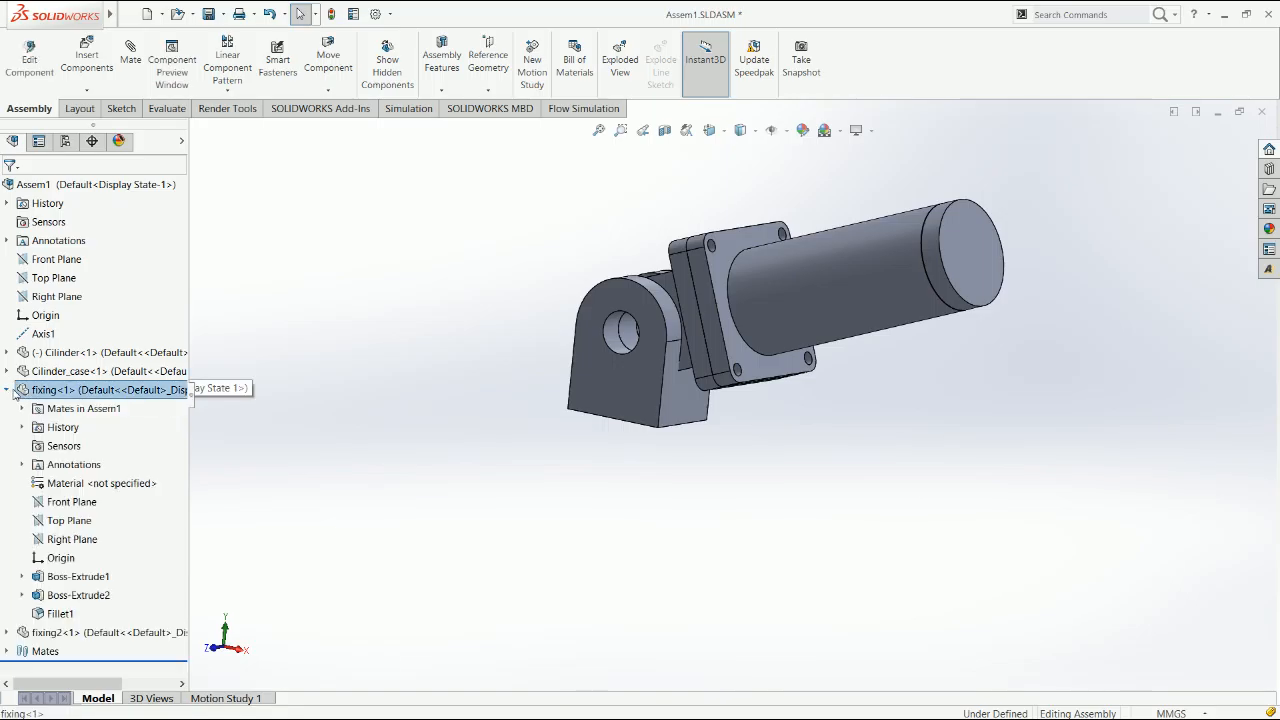
pyautogui.click(21, 408)
pyautogui.click(99, 429)
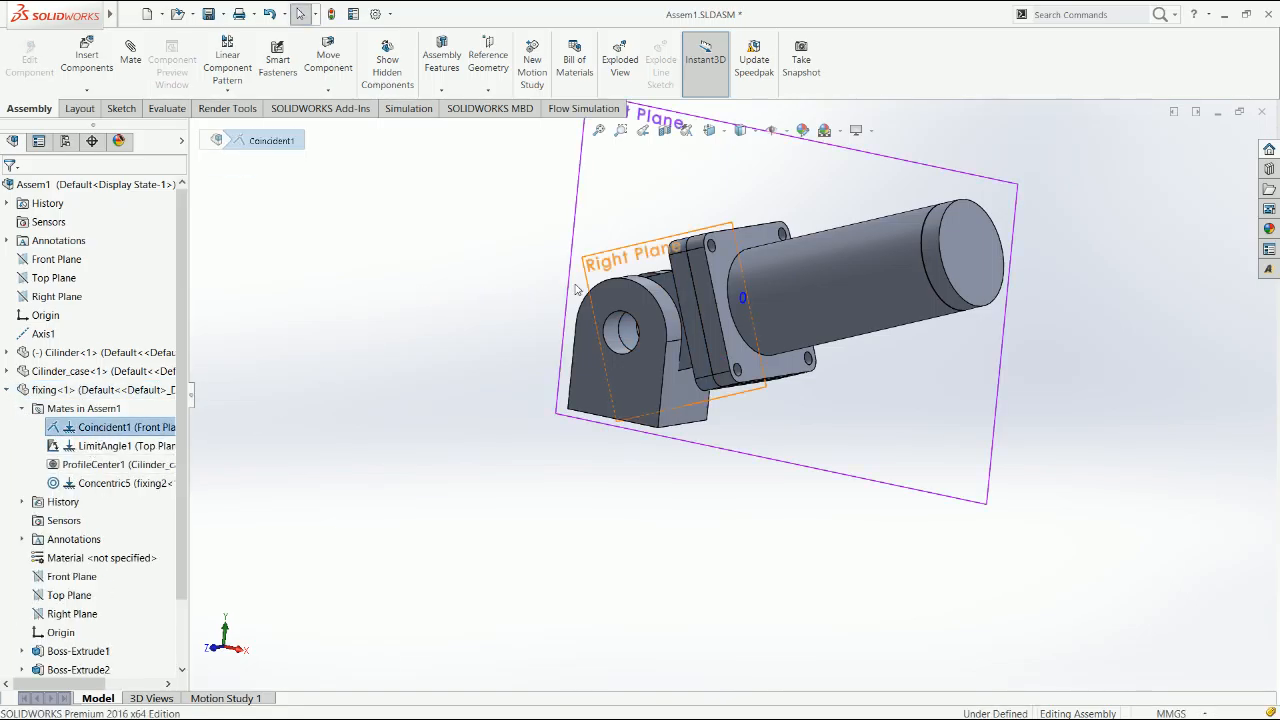
pyautogui.moveTo(718, 305); pyautogui.dragTo(781, 358, button='middle')
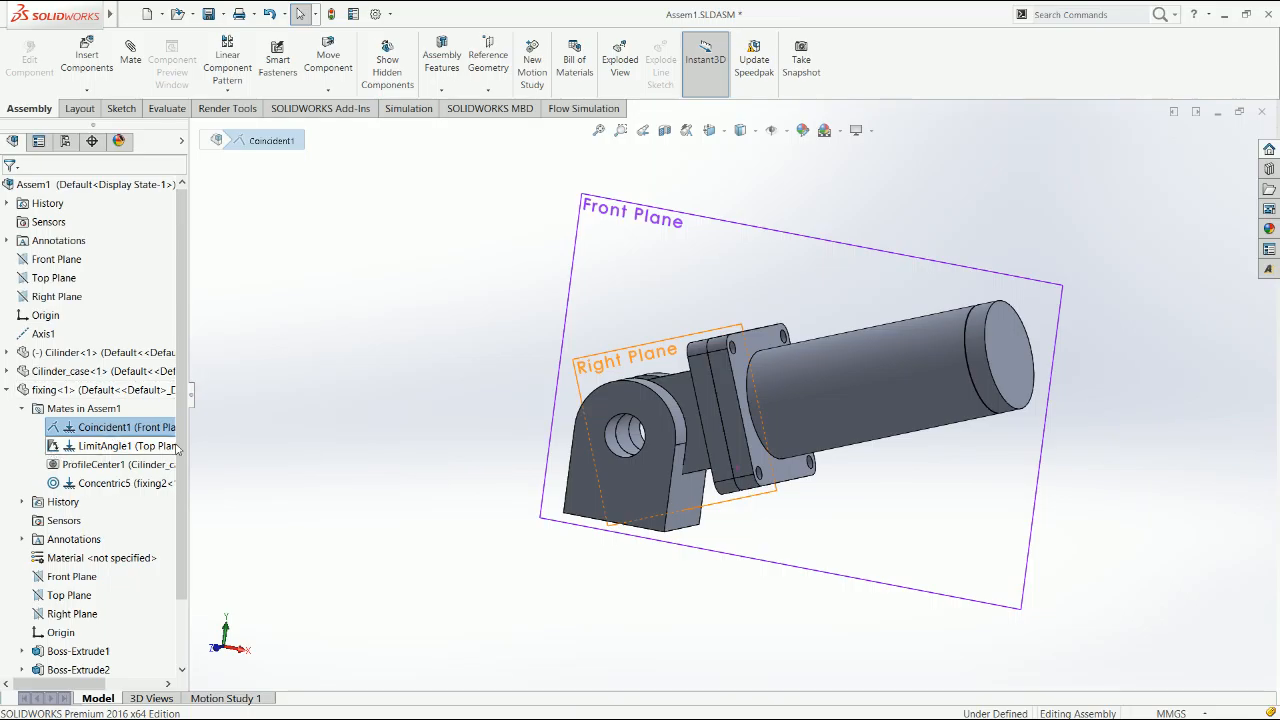
pyautogui.press('Delete')
pyautogui.press('Return')
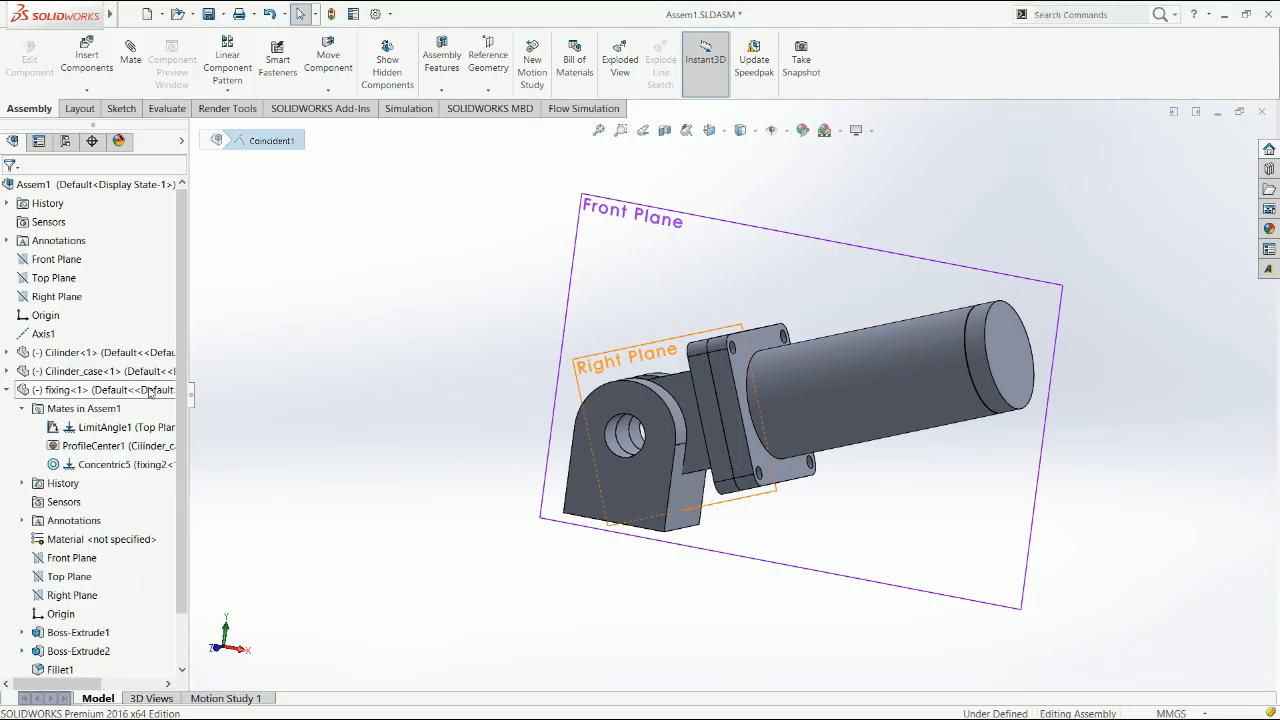
pyautogui.click(6, 390)
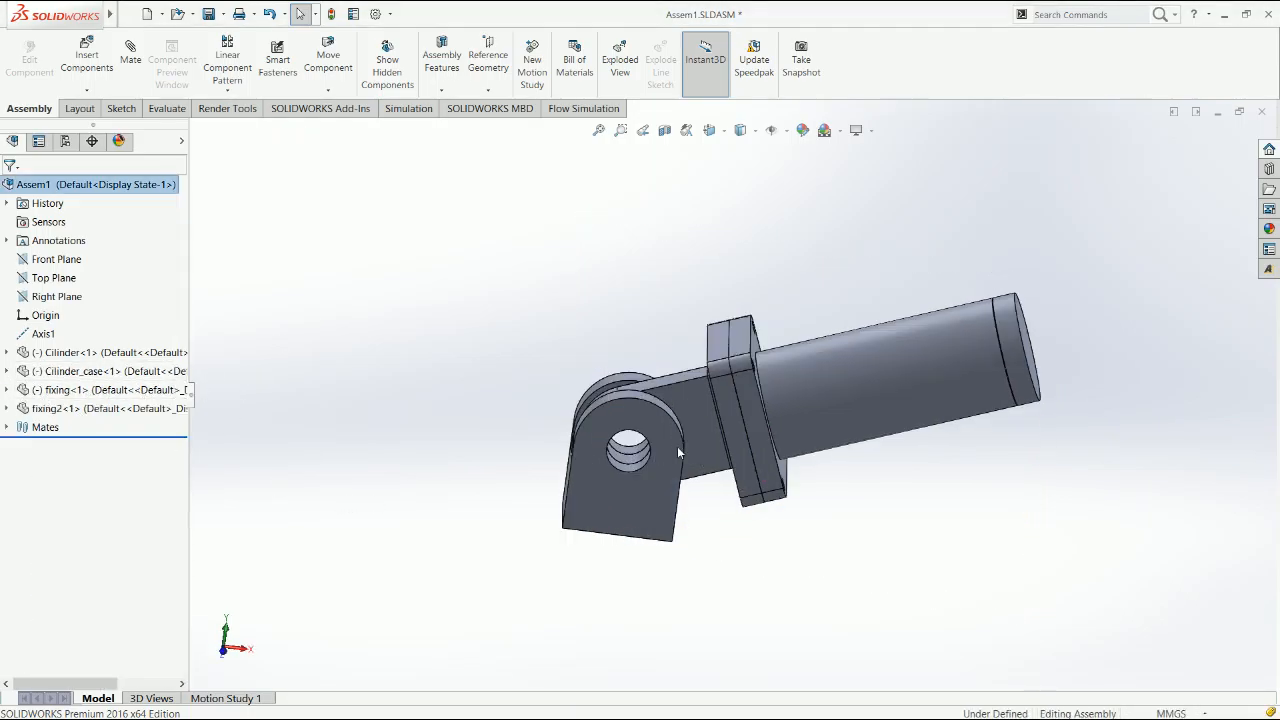
# Pull the fixing together with the cylinder case and cylinder clear of the clevis
pyautogui.click(774, 415)
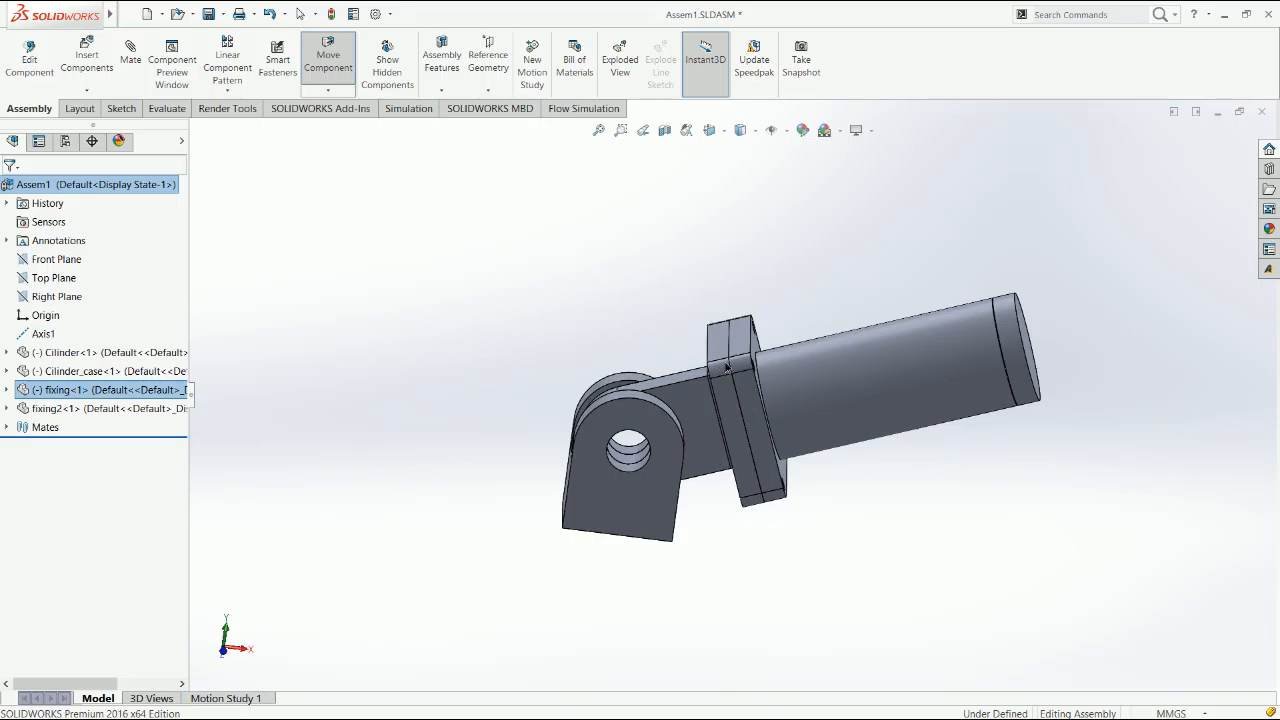
pyautogui.moveTo(734, 423); pyautogui.dragTo(735, 420)
pyautogui.moveTo(800, 446); pyautogui.dragTo(599, 555, button='middle')
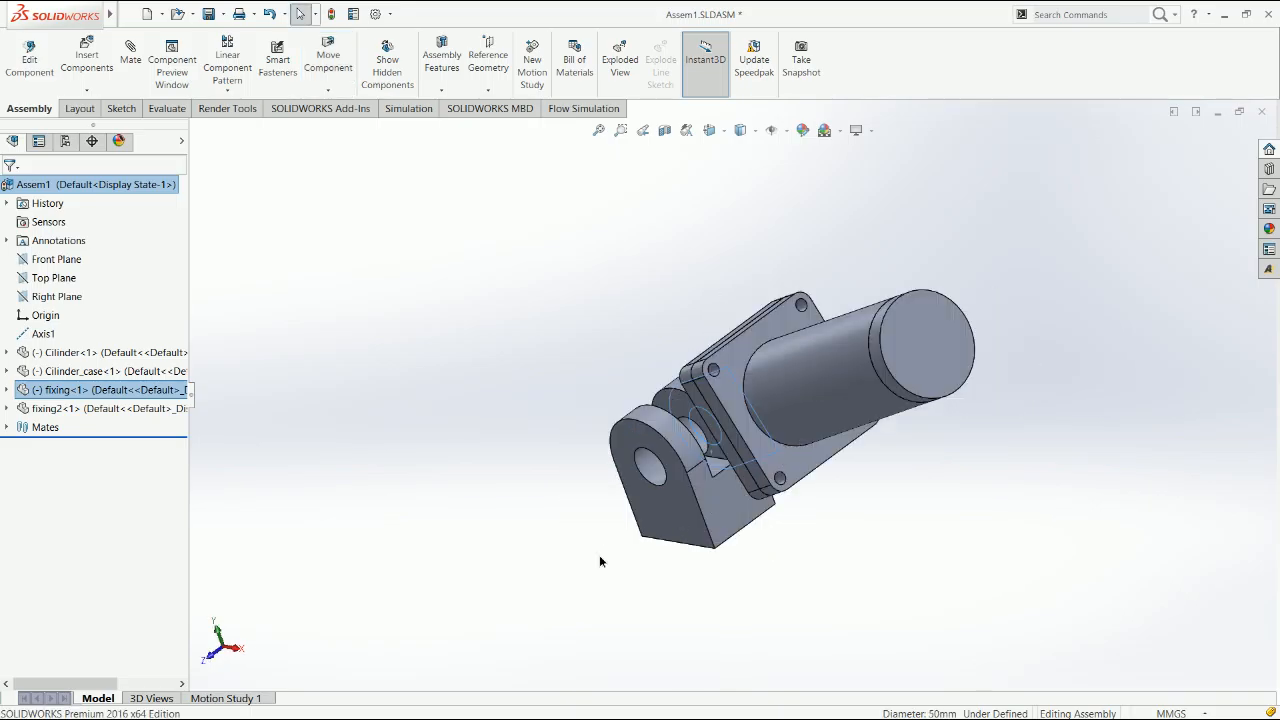
pyautogui.click(845, 410)
pyautogui.moveTo(871, 385); pyautogui.dragTo(979, 285)
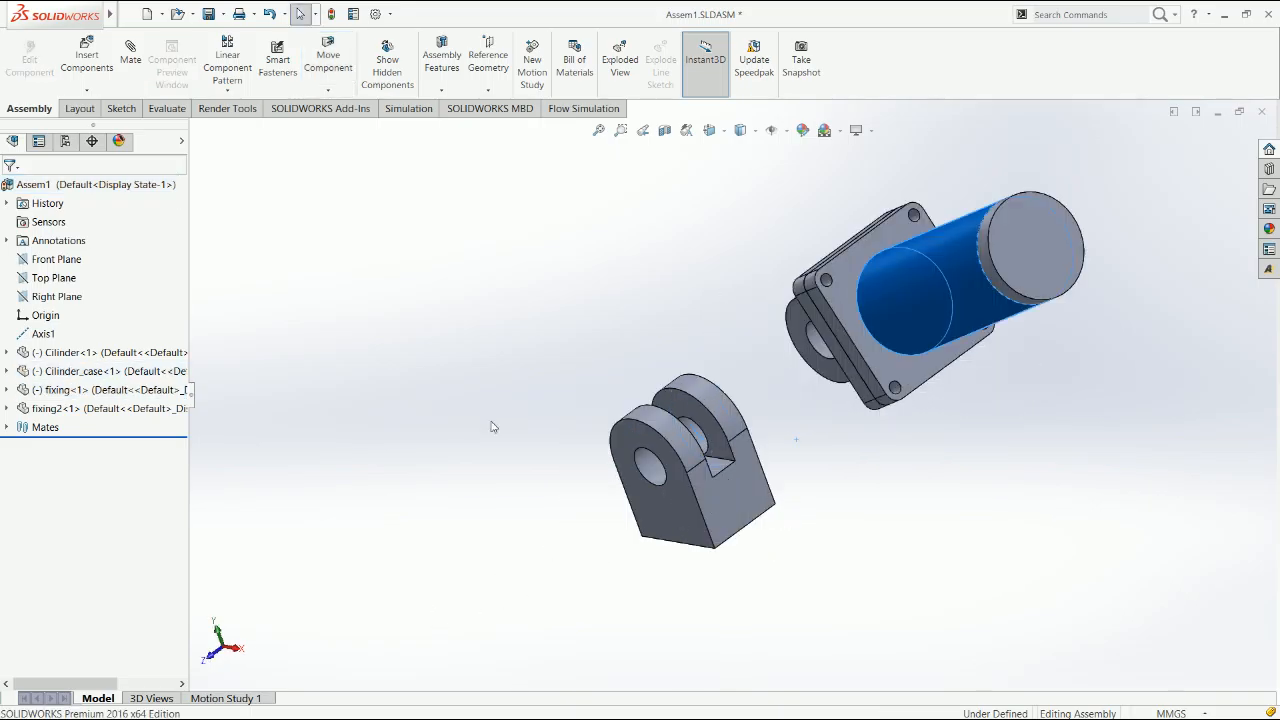
# Start a Symmetric mate with the assembly's Front Plane as symmetry plane and side faces of the fixing as entities
pyautogui.click(130, 60)
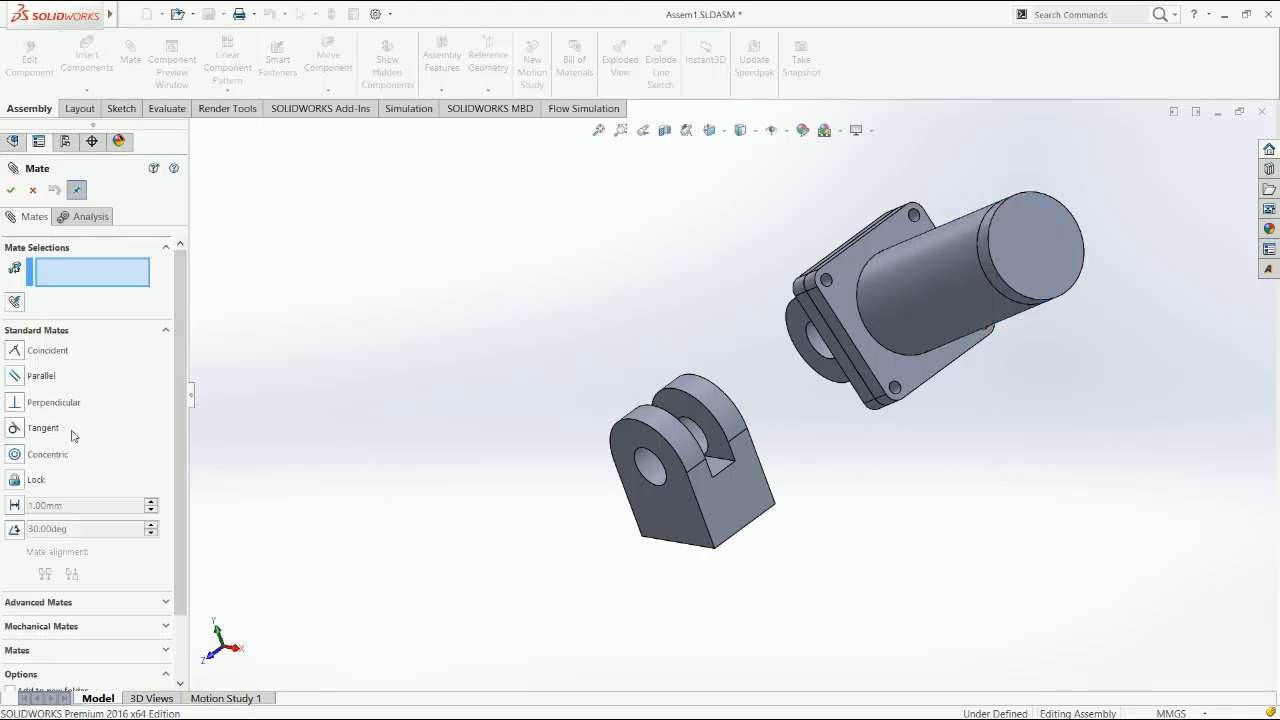
pyautogui.click(62, 603)
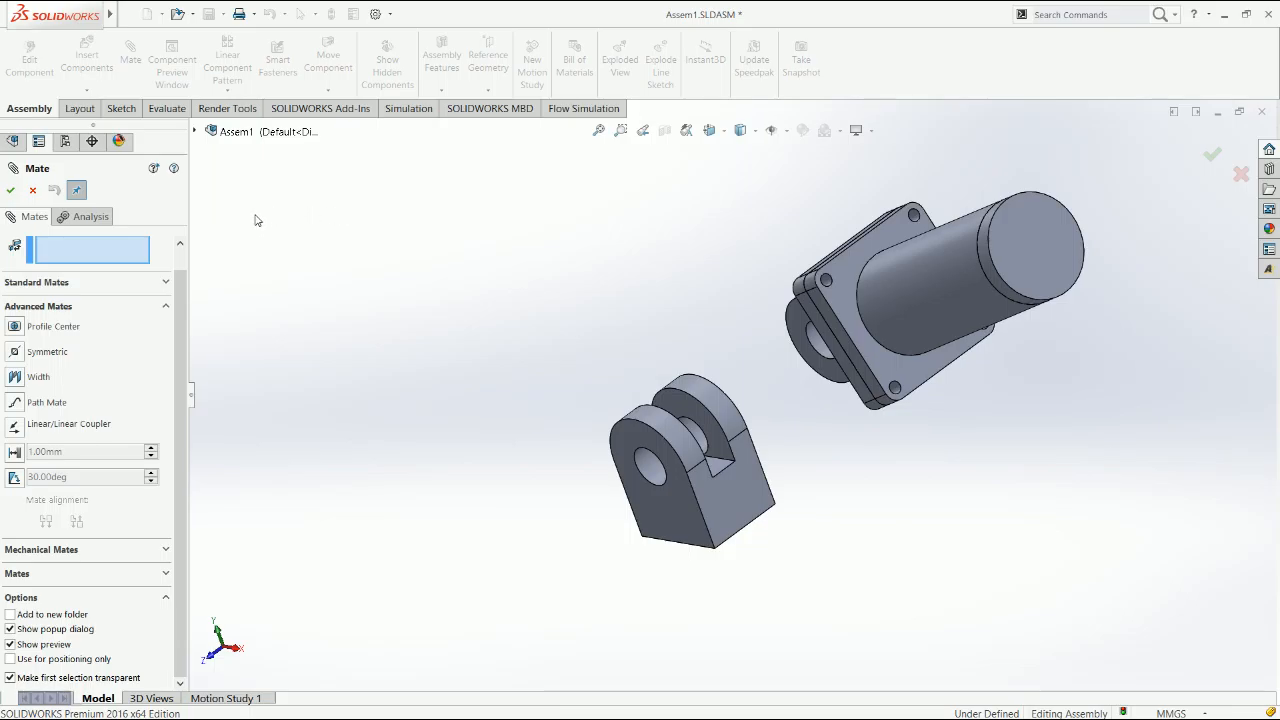
pyautogui.click(14, 352)
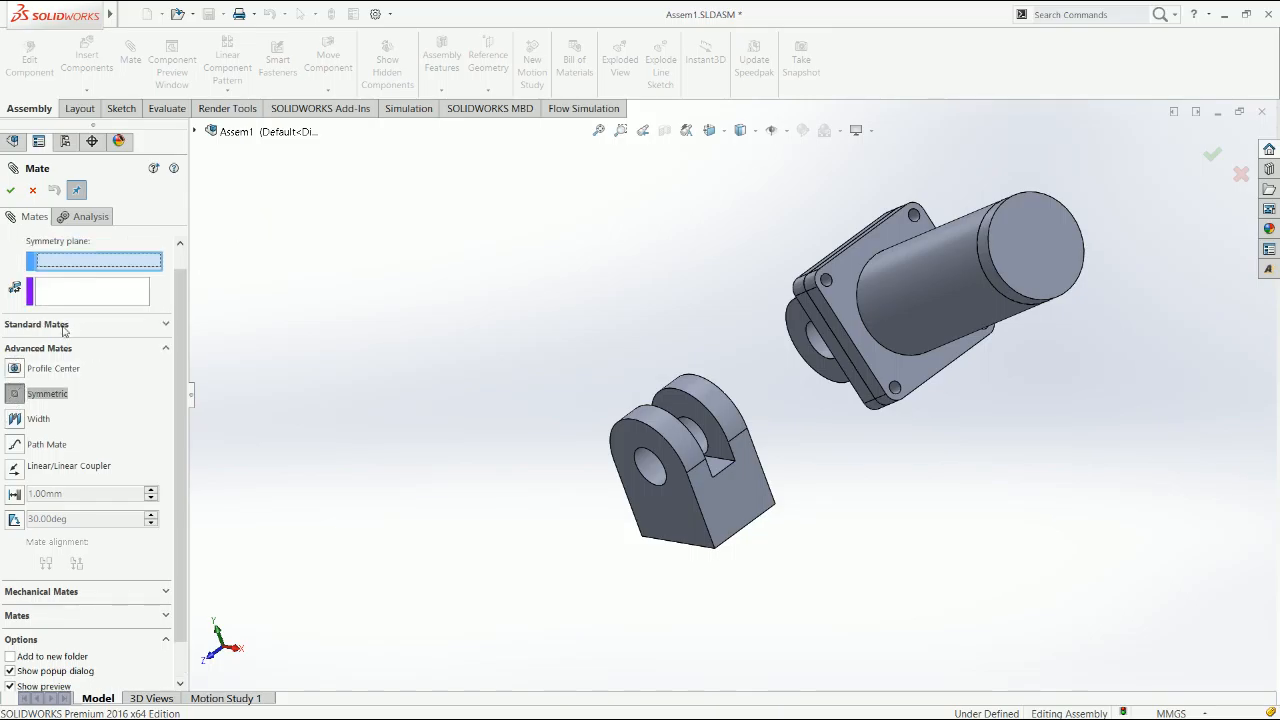
pyautogui.click(256, 208)
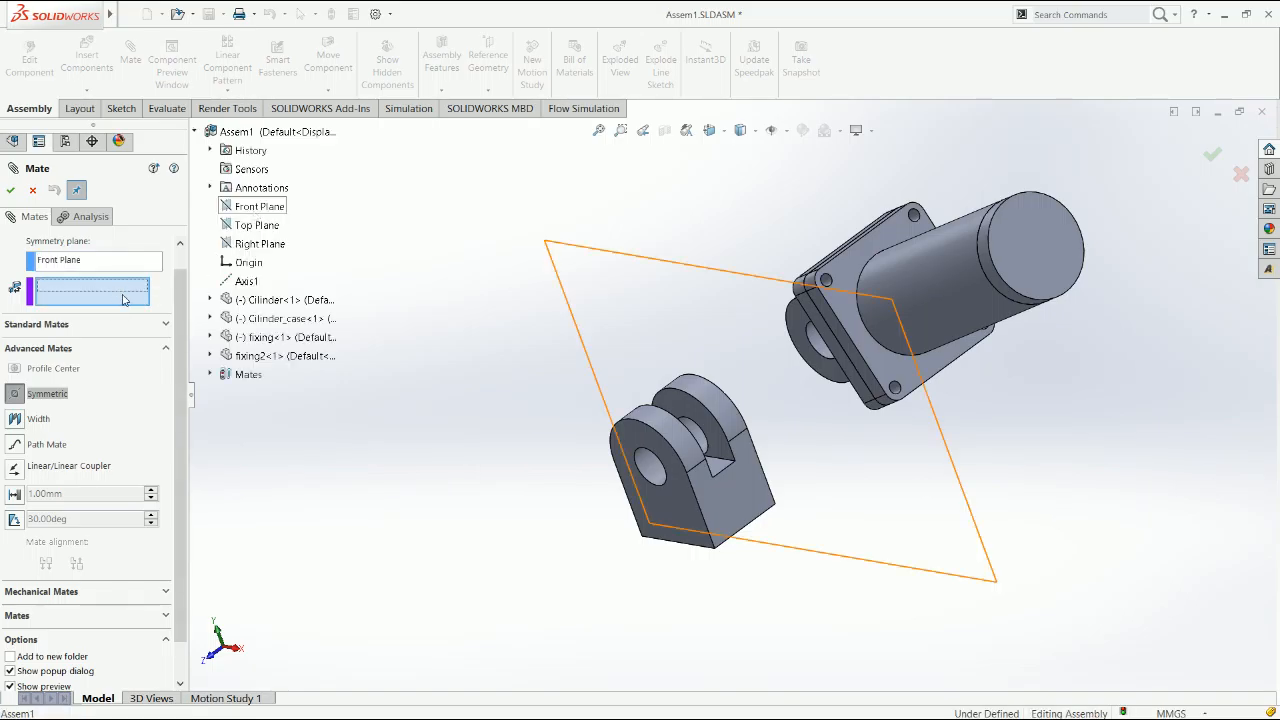
pyautogui.click(788, 331)
pyautogui.moveTo(1152, 293); pyautogui.dragTo(1020, 284, button='middle')
pyautogui.click(1020, 284)
pyautogui.moveTo(1088, 347); pyautogui.dragTo(1090, 376, button='middle')
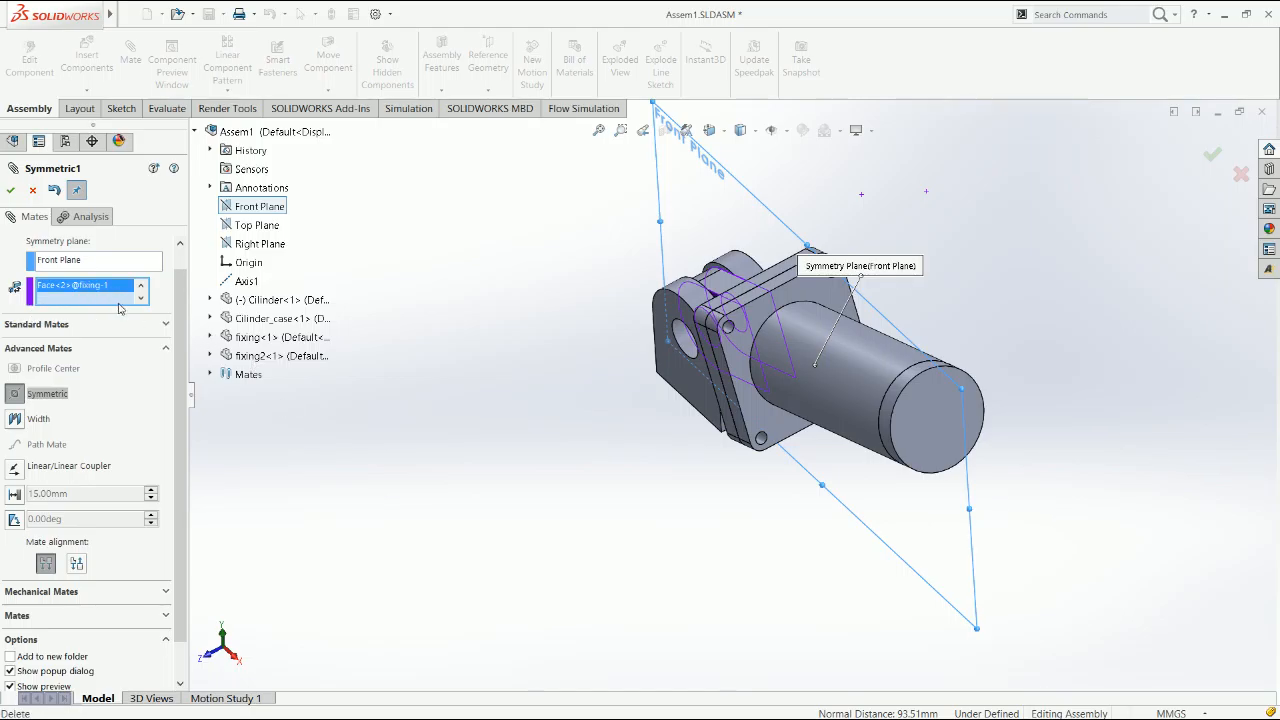
# Try pairing the fixing's side face with a side face of the cylinder case, and clear the selected faces
pyautogui.press('Delete')
pyautogui.hotkey('ctrl', '5')
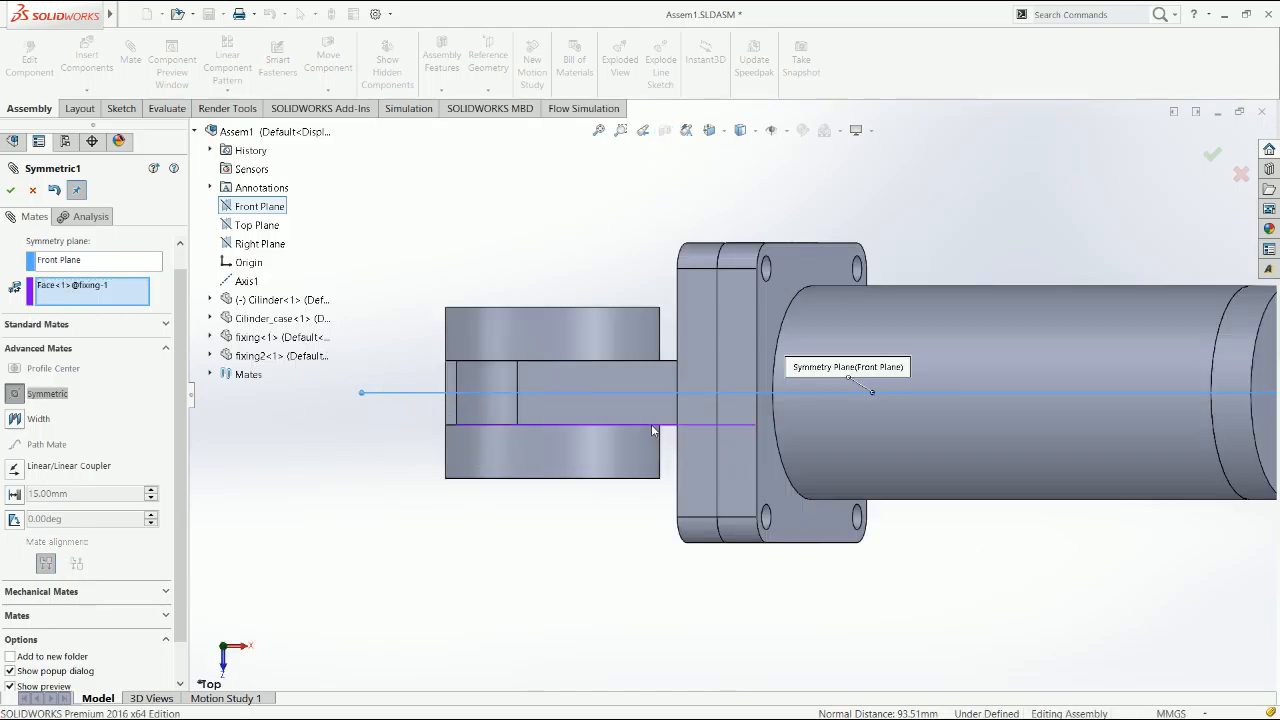
pyautogui.hotkey('ctrl', 'shift', 'z')
pyautogui.click(136, 301)
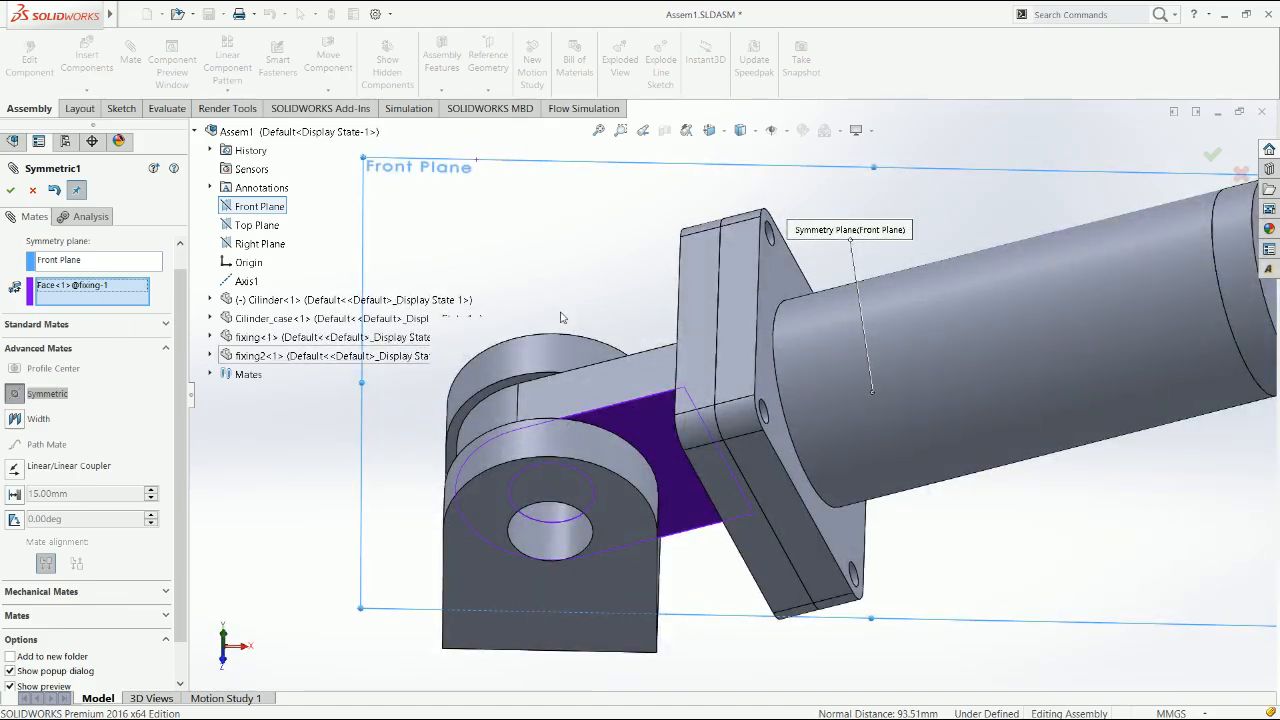
pyautogui.moveTo(555, 333); pyautogui.dragTo(922, 354, button='middle')
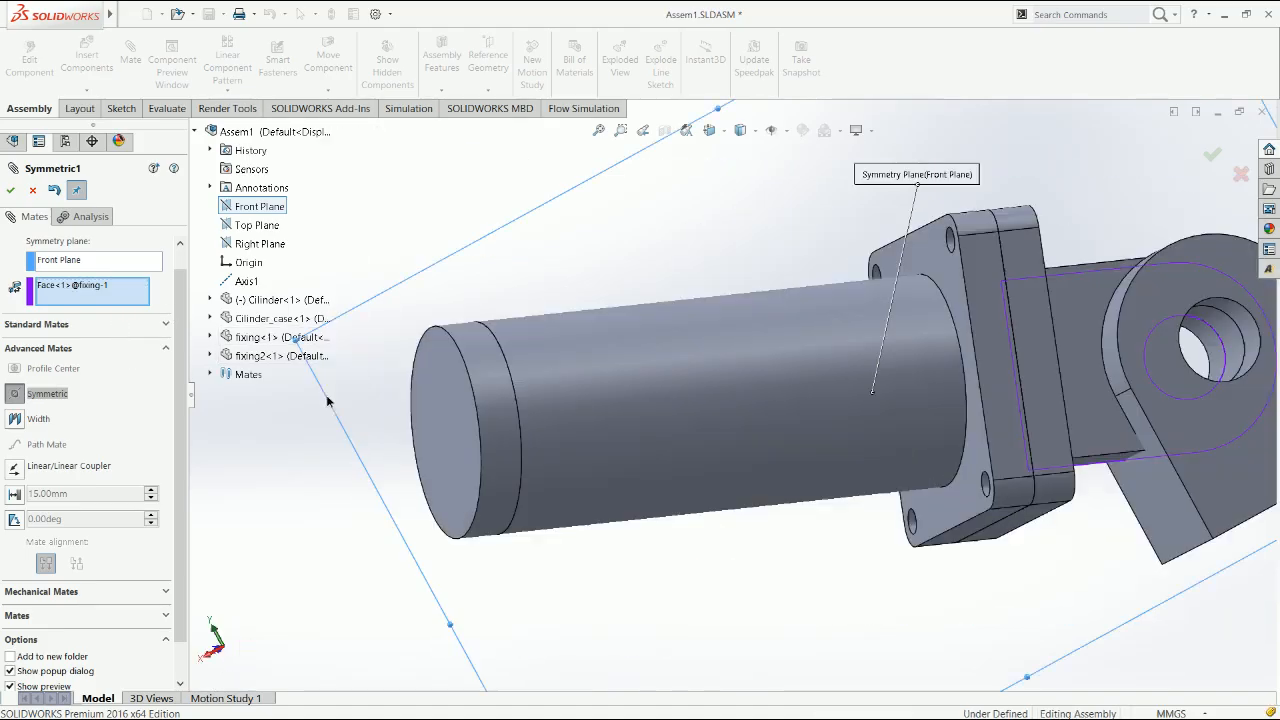
pyautogui.click(978, 336)
pyautogui.scroll(-5, 961, 372)
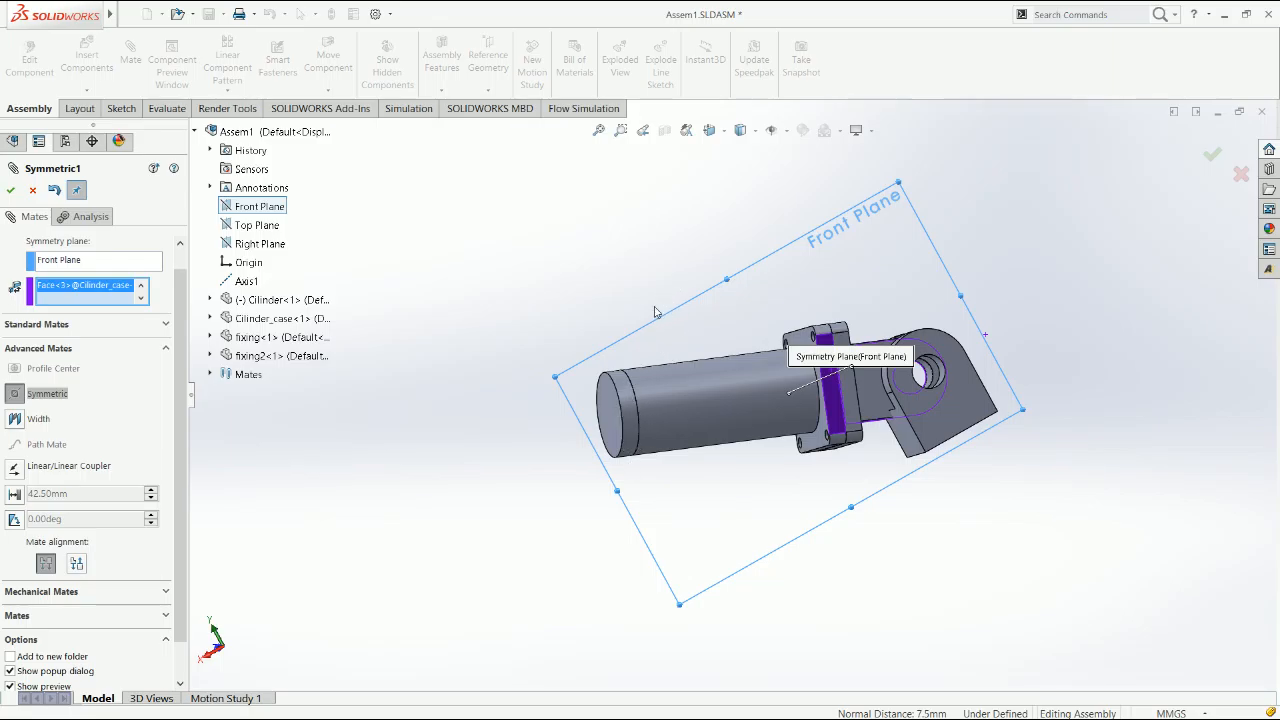
pyautogui.hotkey('ctrl', '5')
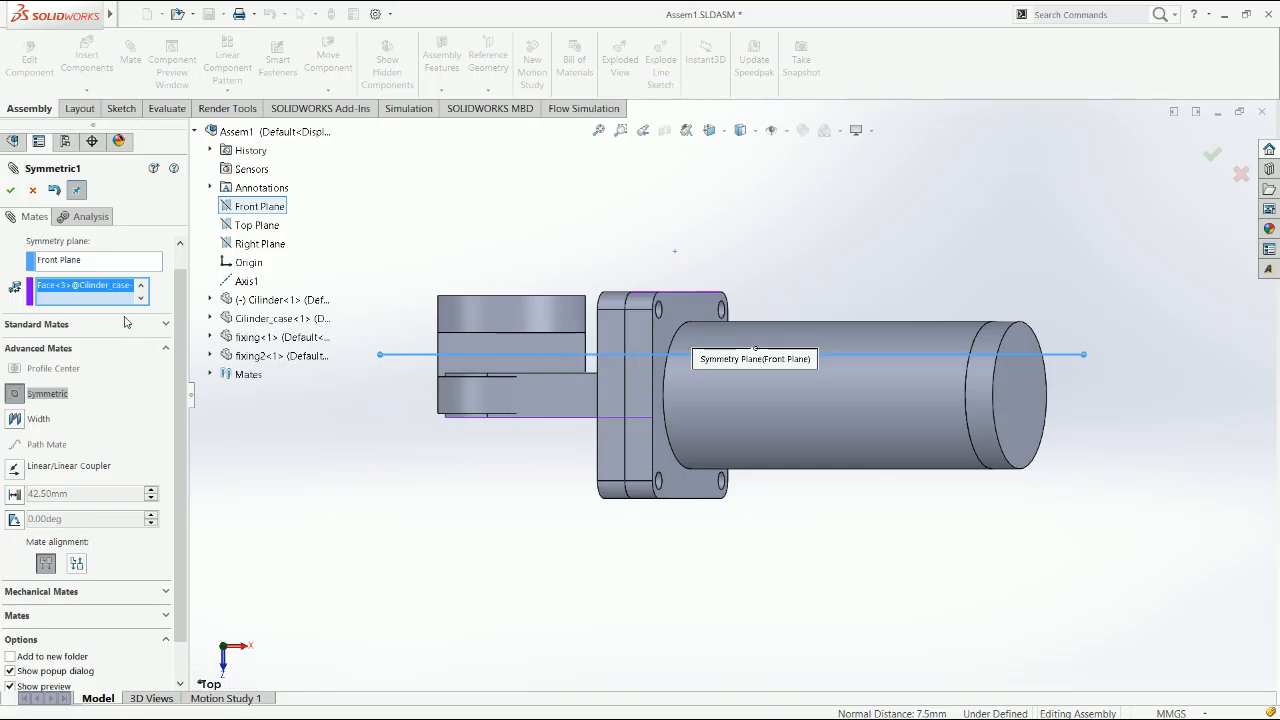
pyautogui.press('Delete')
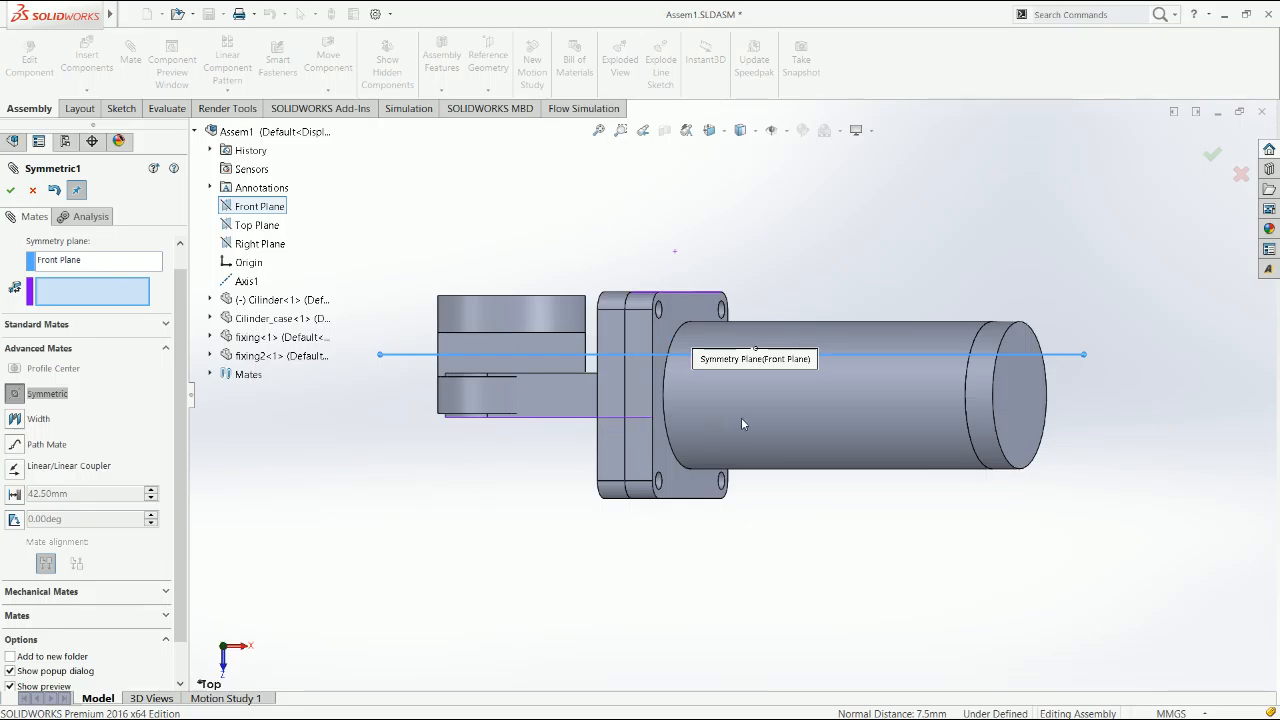
# Reselect the fixing's side faces and apply the Symmetric mate about the Front Plane
pyautogui.moveTo(567, 449); pyautogui.dragTo(587, 438, button='middle')
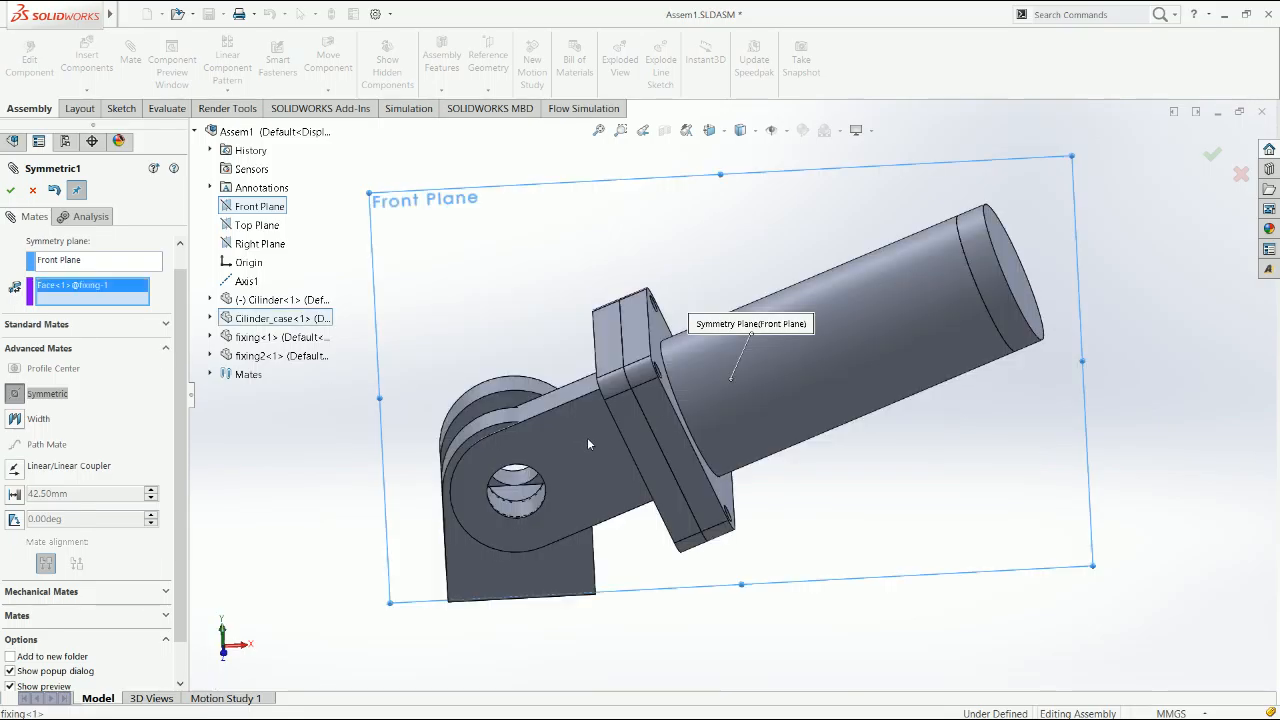
pyautogui.click(588, 439)
pyautogui.moveTo(824, 512); pyautogui.dragTo(819, 471, button='middle')
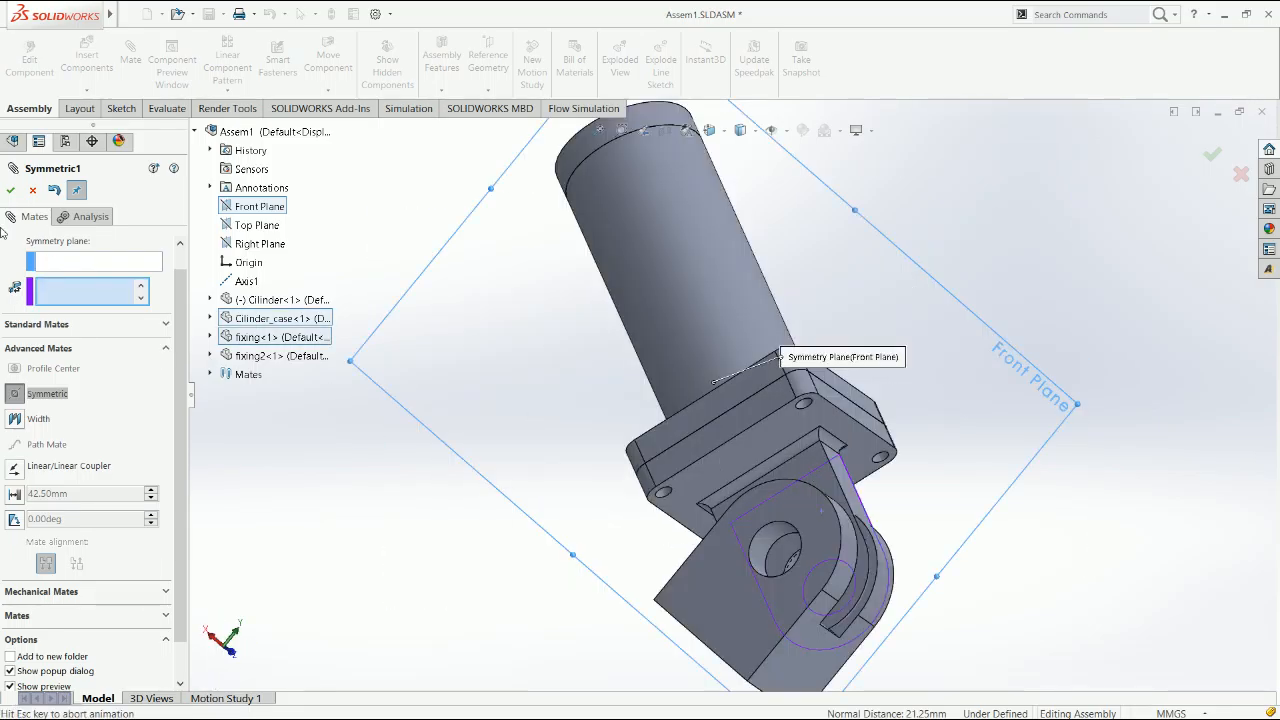
pyautogui.click(10, 190)
pyautogui.click(10, 190)
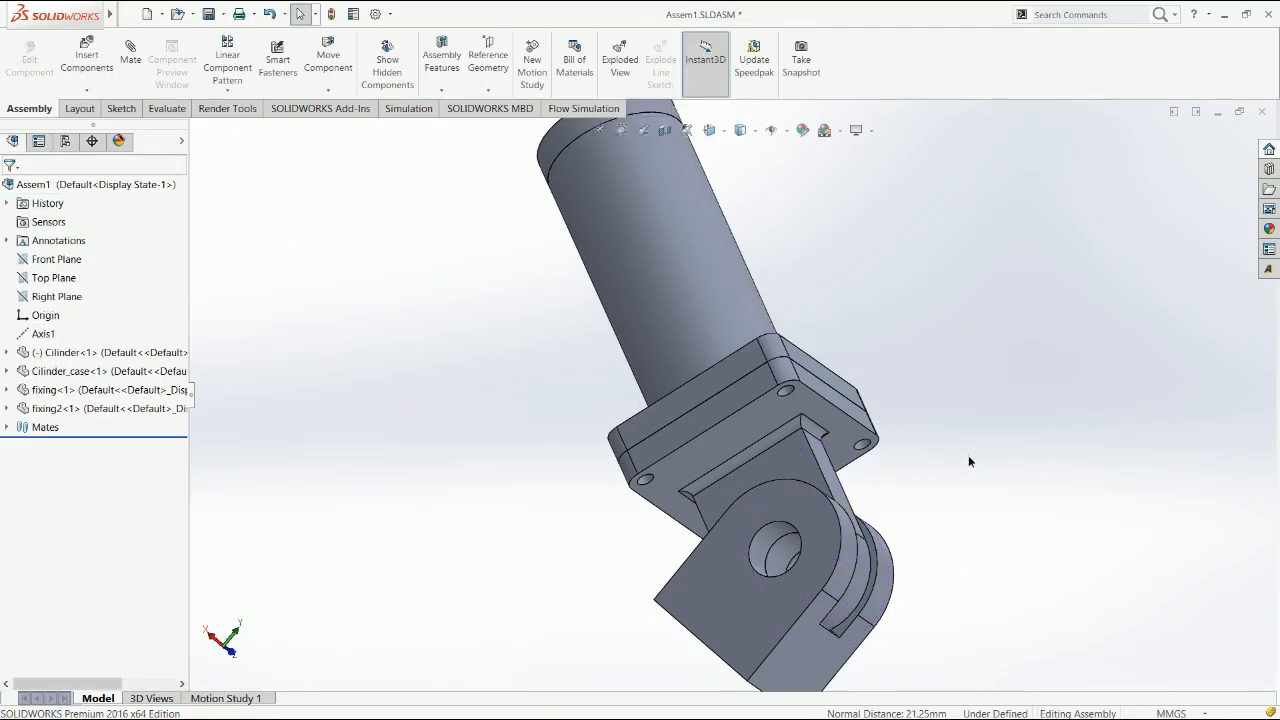
# Test the motion by swinging the cylinder case about the clevis hole and pulling the cylinder out of its case
pyautogui.hotkey('ctrl', '4')
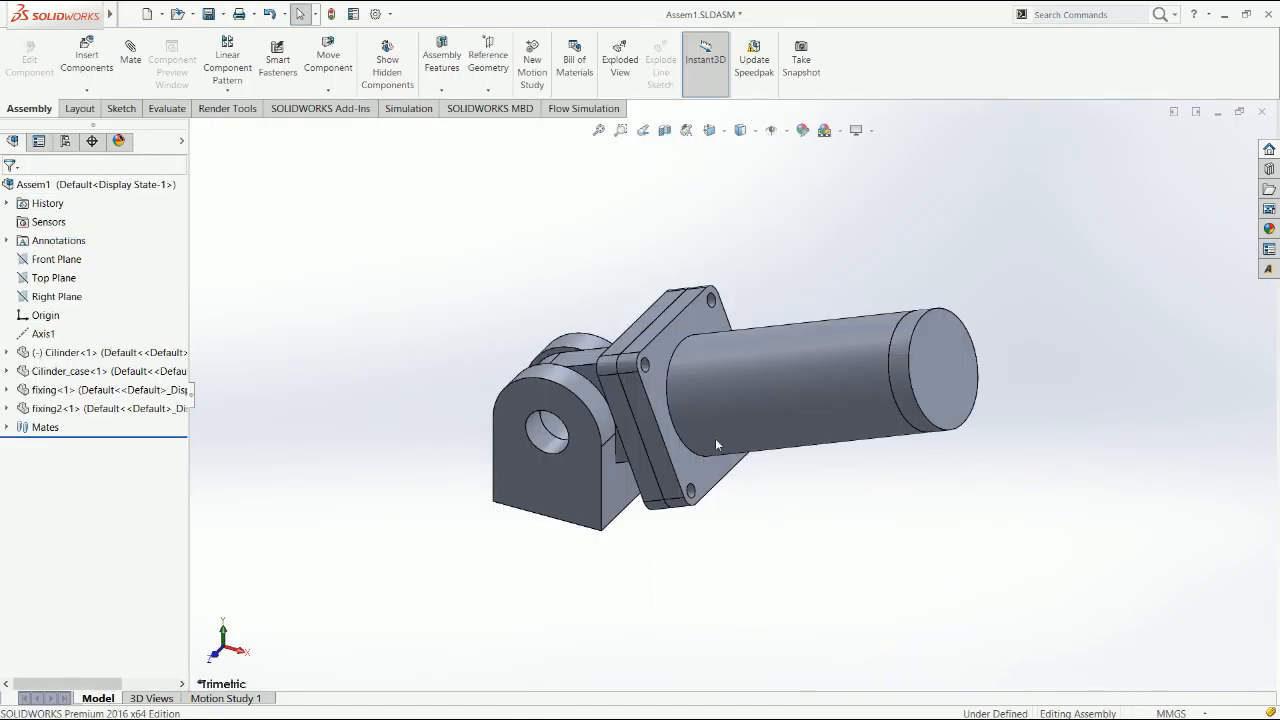
pyautogui.click(669, 485)
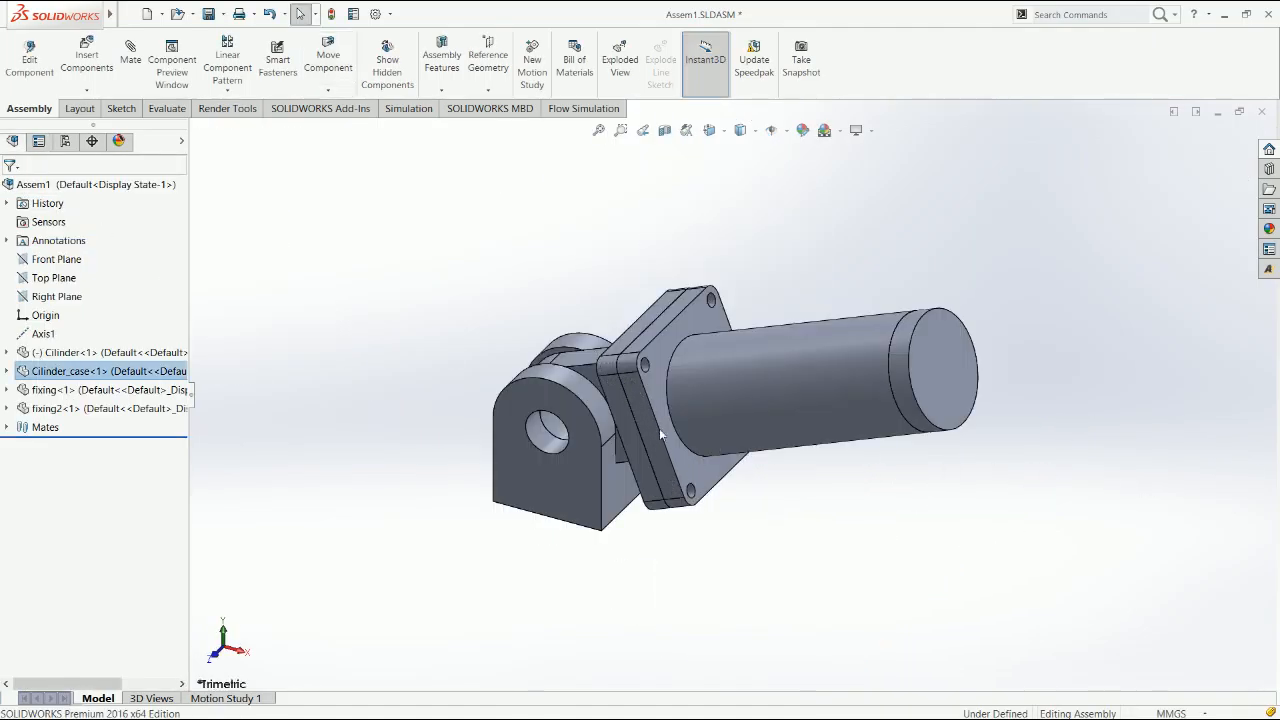
pyautogui.moveTo(659, 428); pyautogui.dragTo(1017, 546)
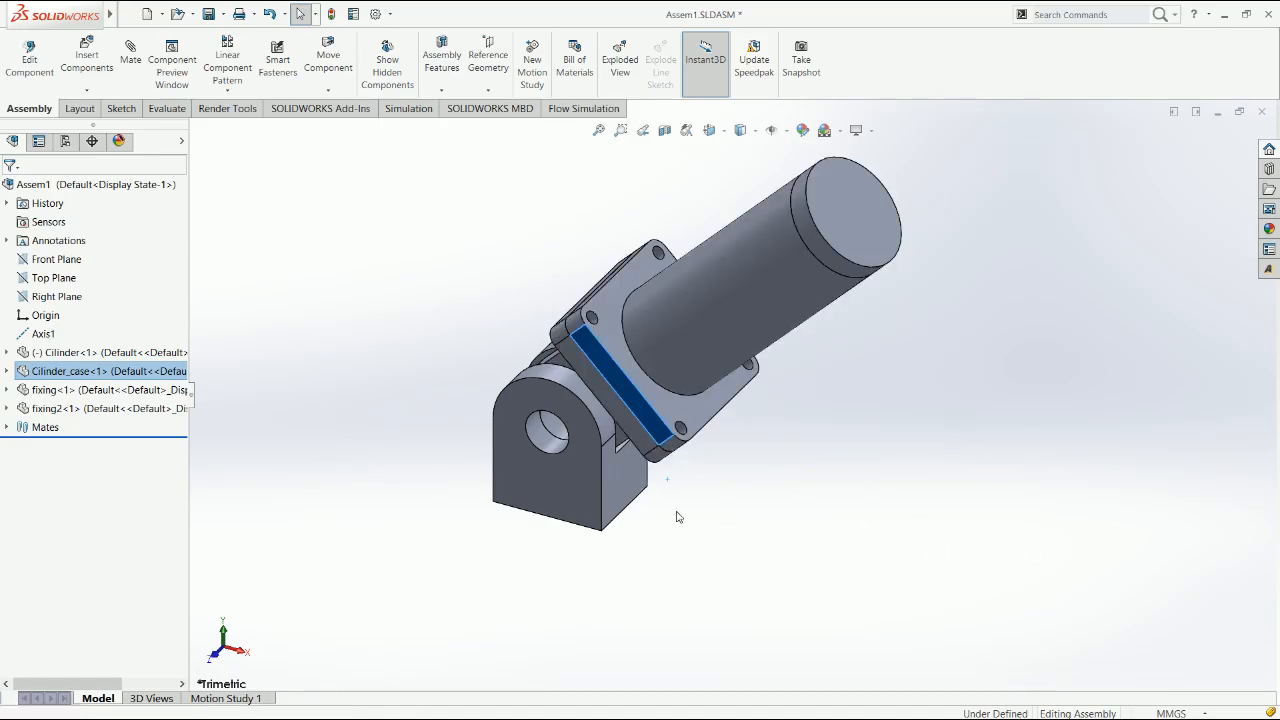
pyautogui.hotkey('ctrl', '1')
pyautogui.moveTo(733, 499); pyautogui.dragTo(746, 628)
pyautogui.press('Escape')
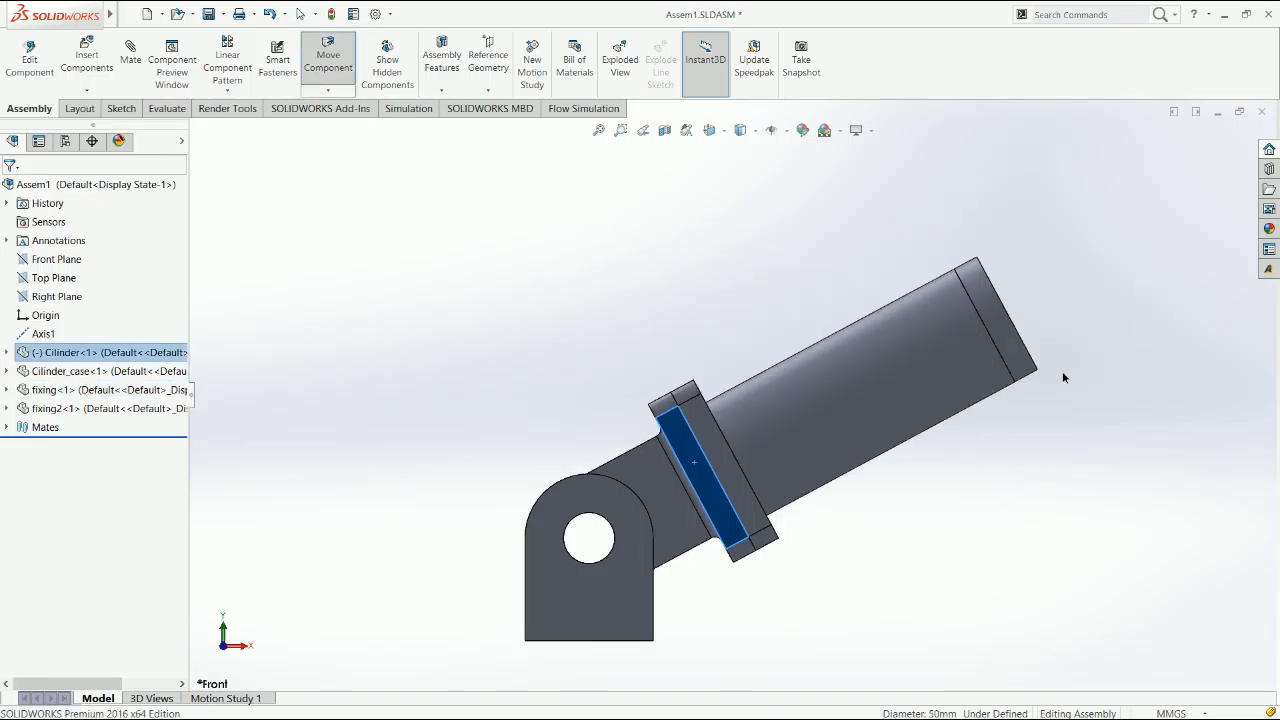
pyautogui.press('Escape')
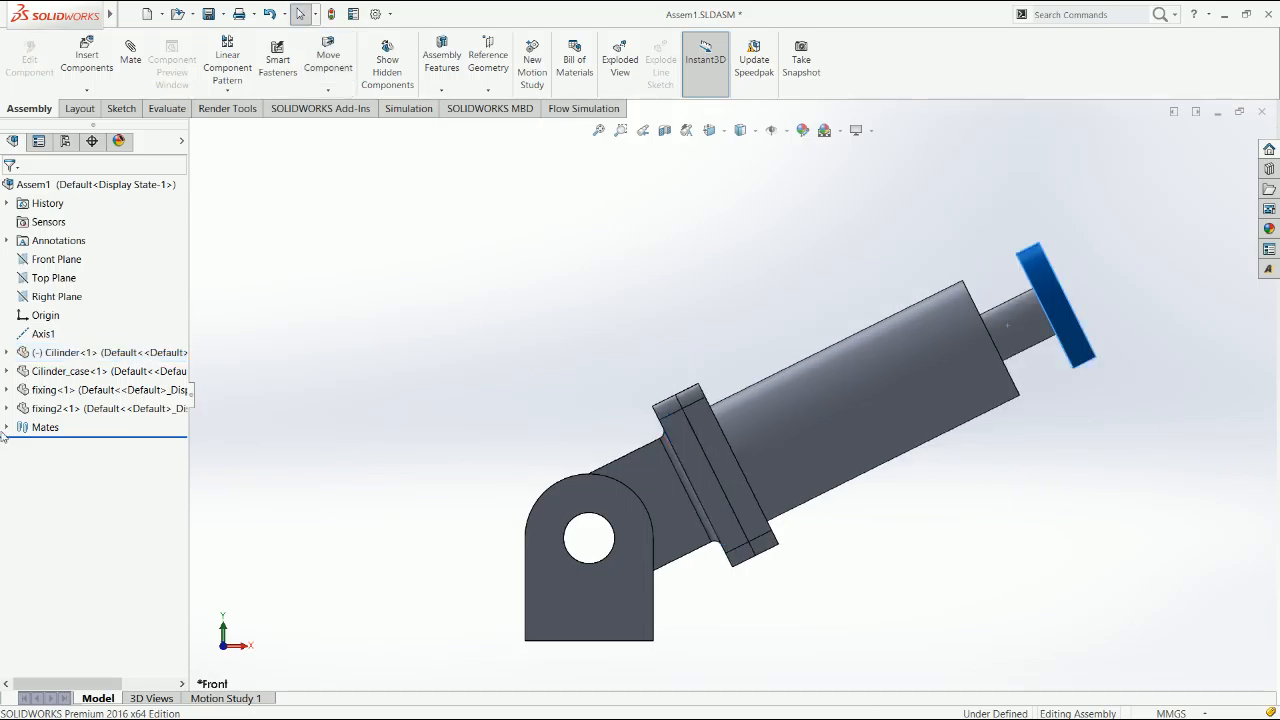
# Delete the fixing's Symmetric1 mate
pyautogui.click(7, 390)
pyautogui.click(7, 390)
pyautogui.click(7, 390)
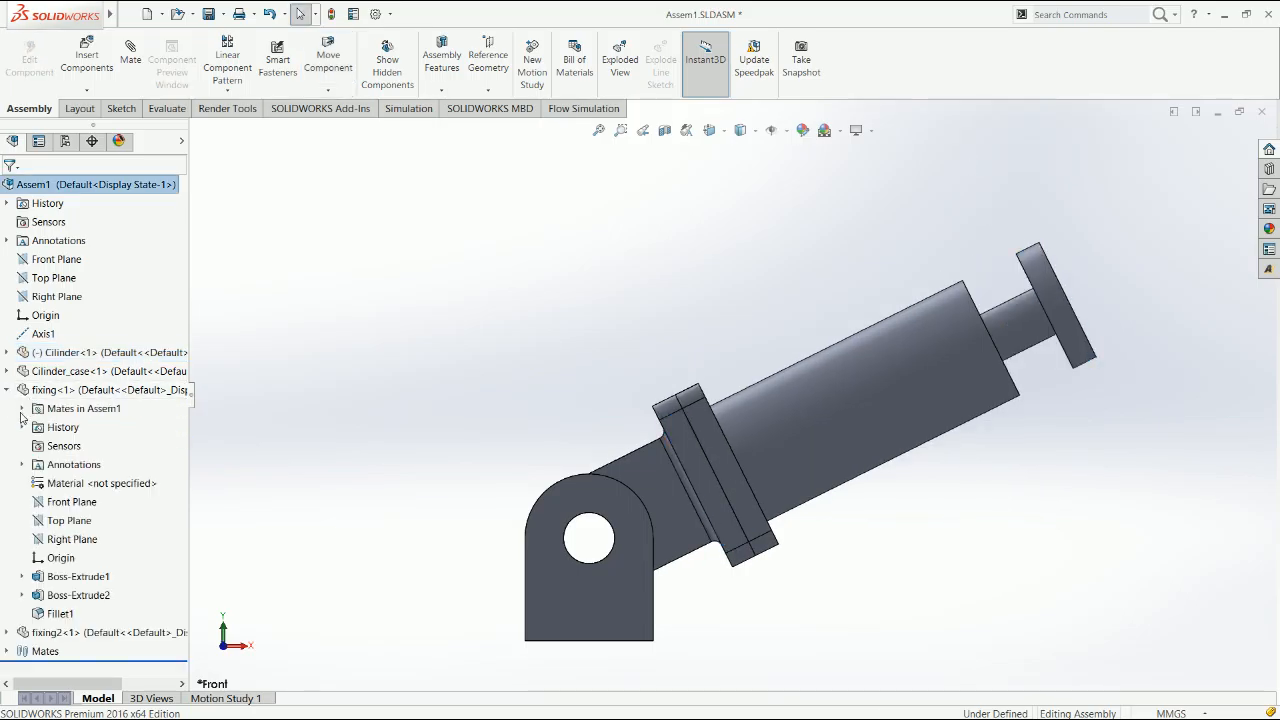
pyautogui.click(22, 408)
pyautogui.click(108, 485)
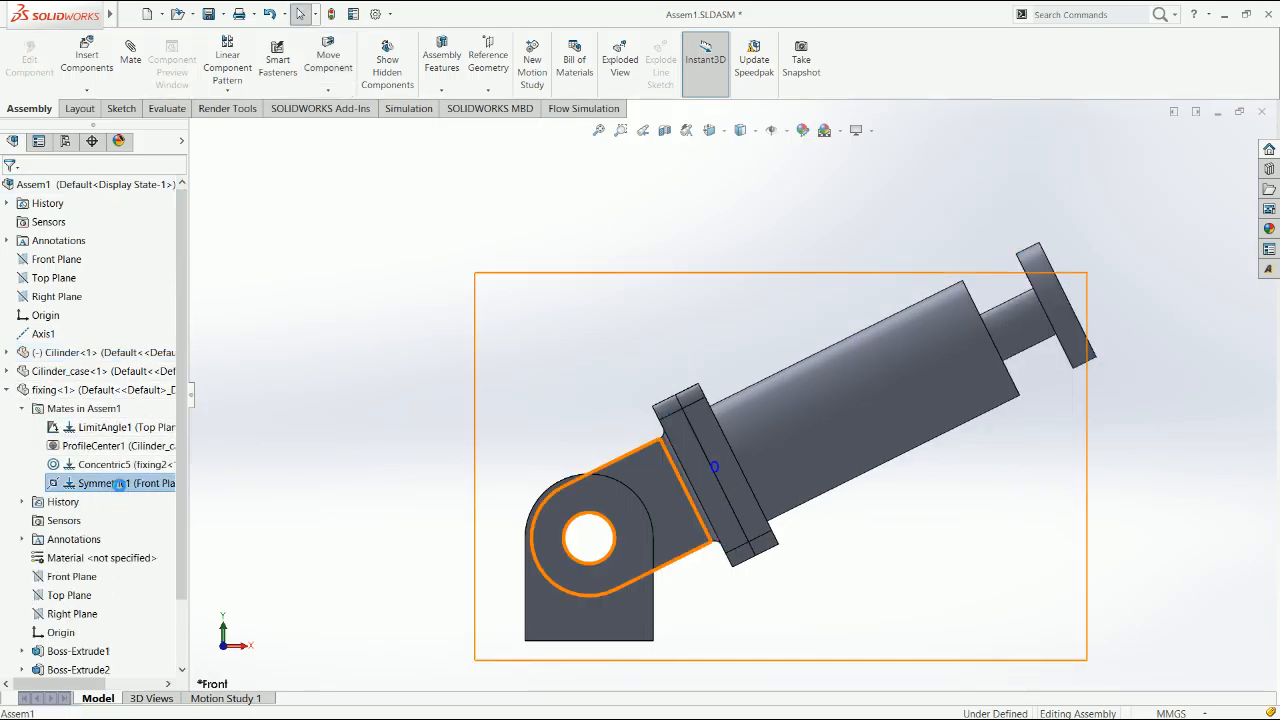
pyautogui.press('Delete')
pyautogui.press('Return')
pyautogui.click(22, 408)
pyautogui.click(7, 390)
pyautogui.click(131, 65)
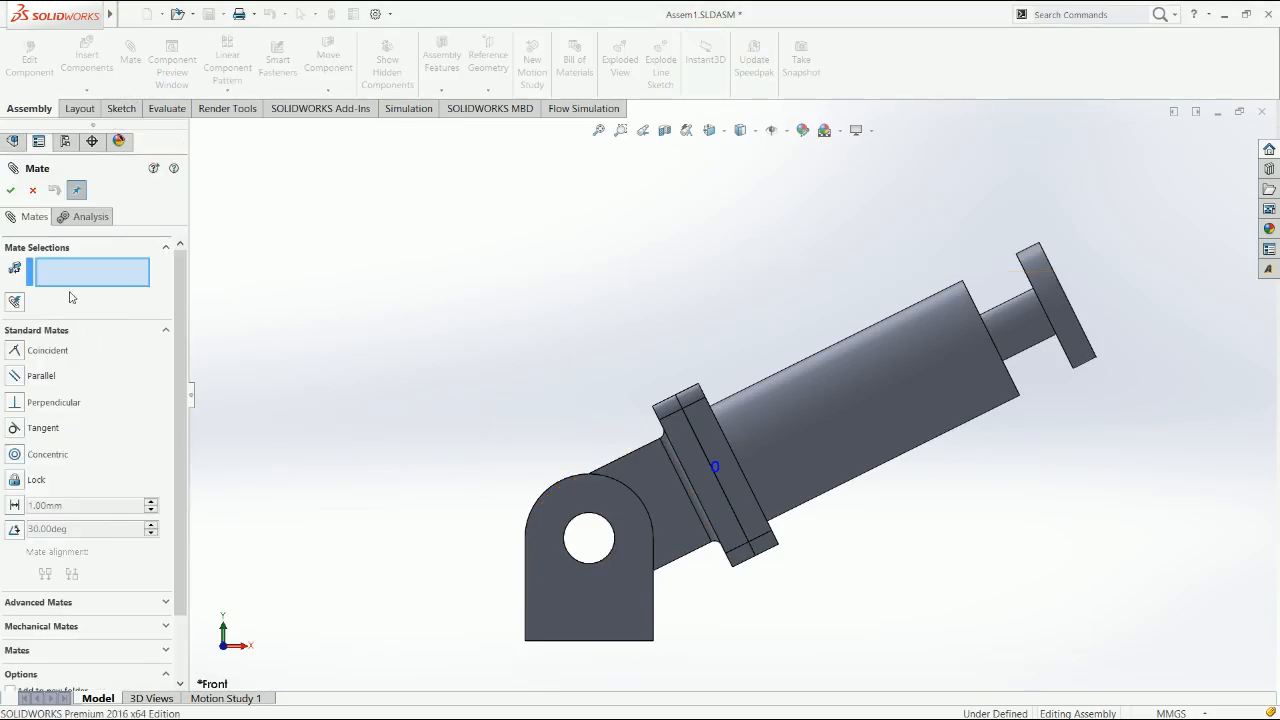
pyautogui.click(76, 604)
pyautogui.click(24, 383)
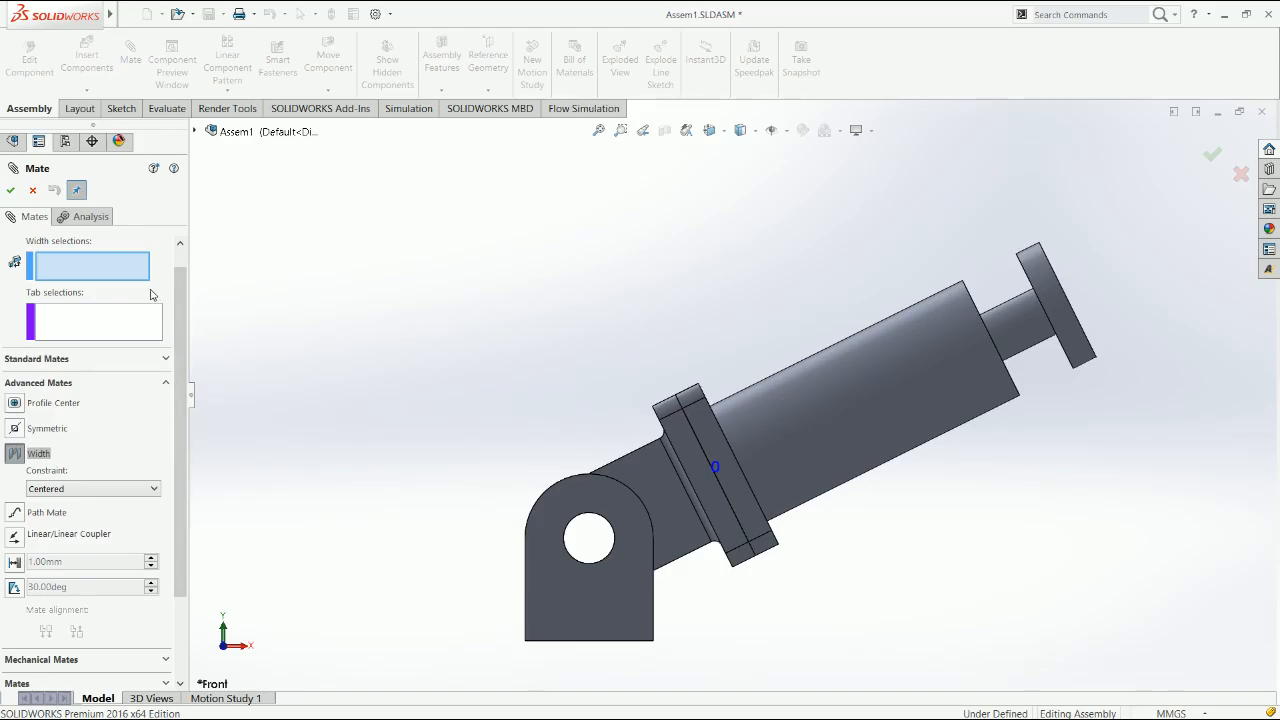
pyautogui.click(113, 267)
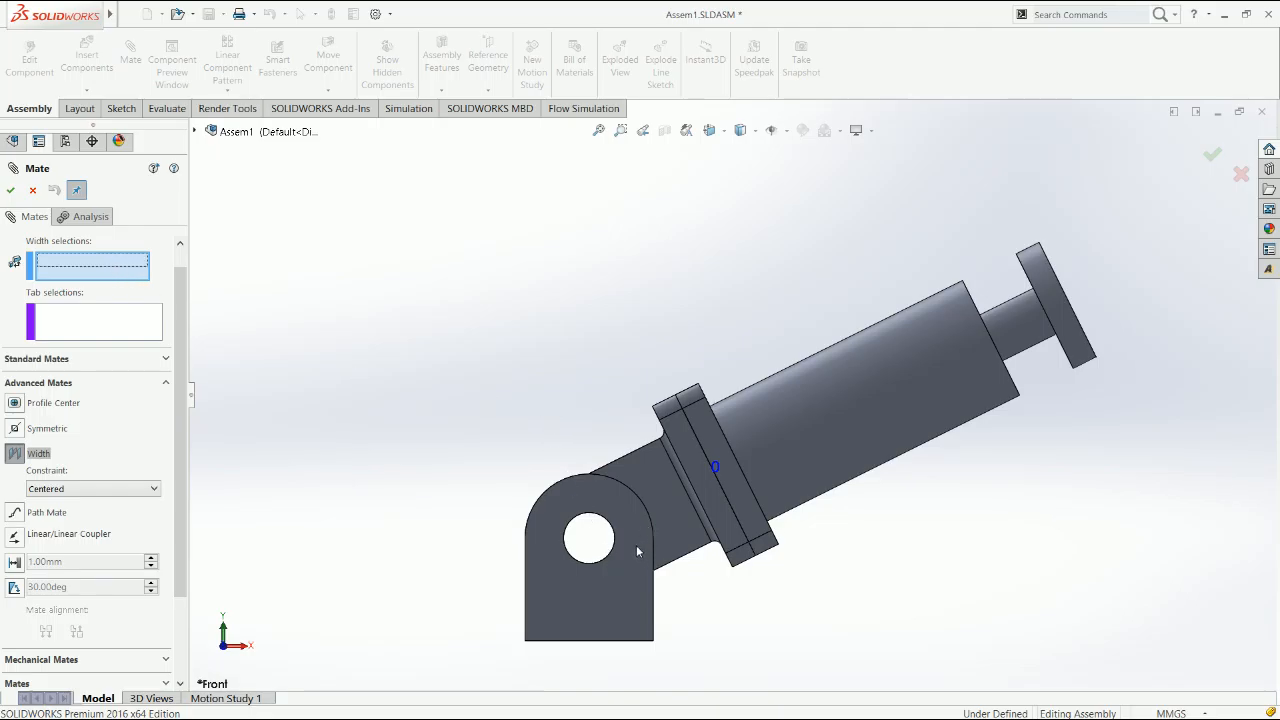
pyautogui.press('Escape')
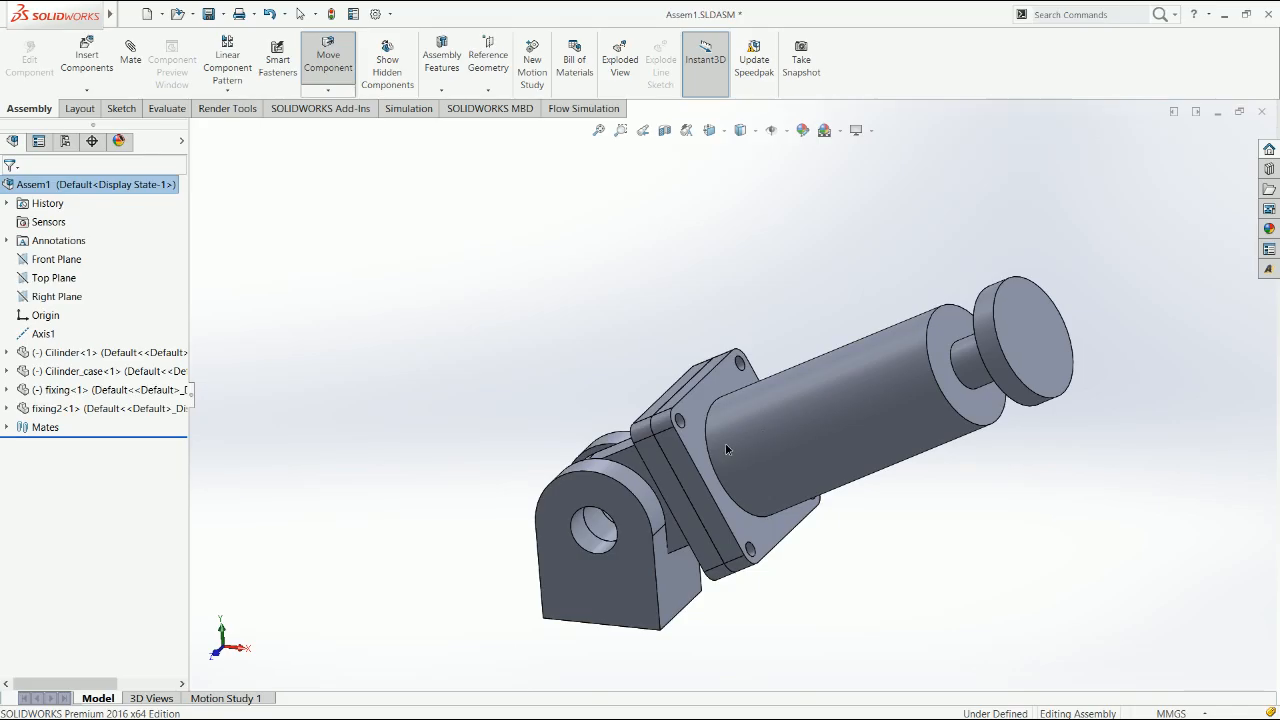
# Pull the fixing out of the clevis slot and start an advanced Width mate with the Centered constraint
pyautogui.moveTo(614, 534); pyautogui.dragTo(827, 340)
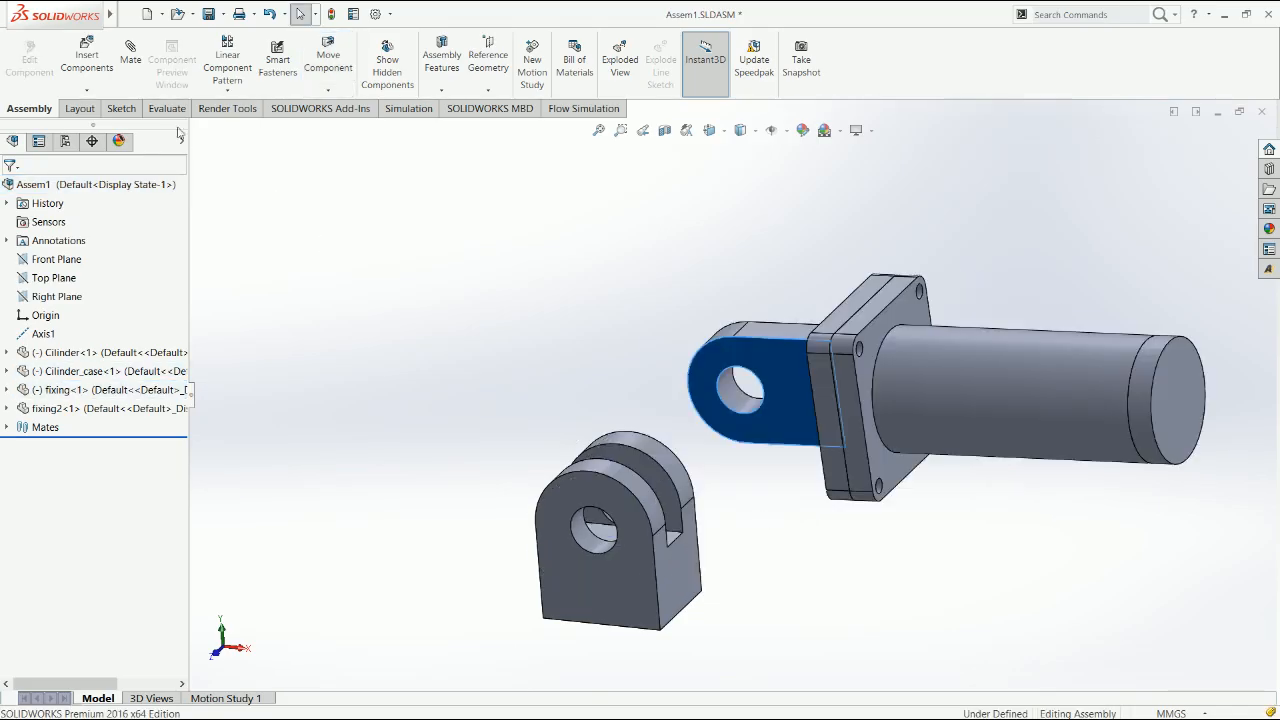
pyautogui.click(131, 52)
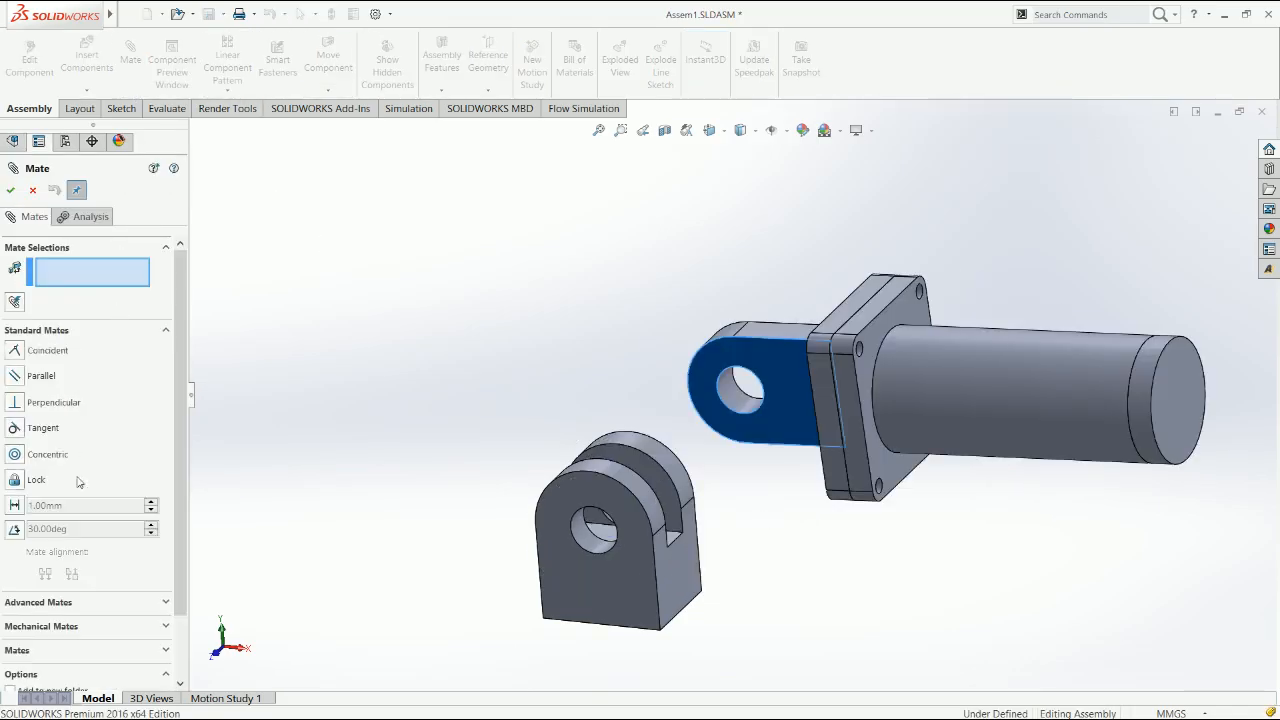
pyautogui.click(40, 604)
pyautogui.click(30, 378)
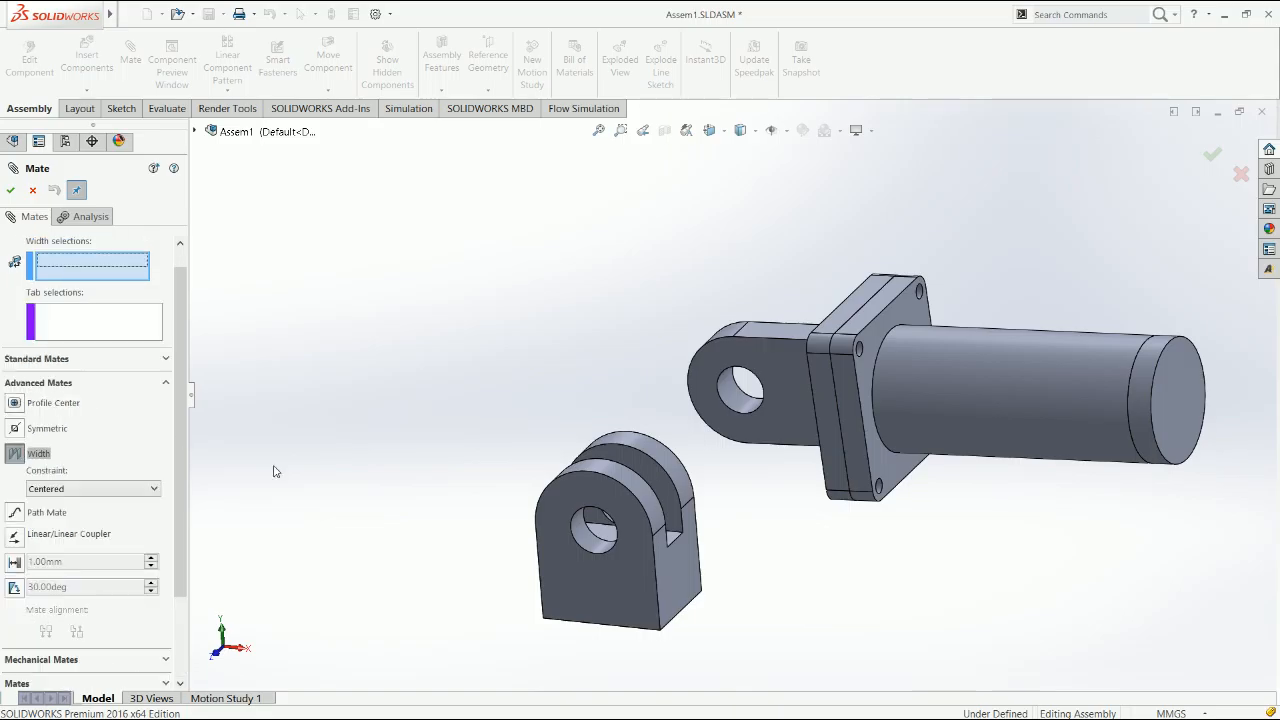
# Set fixing2's two outer side faces as width selections and the fixing's two side faces as tab selections
pyautogui.click(627, 563)
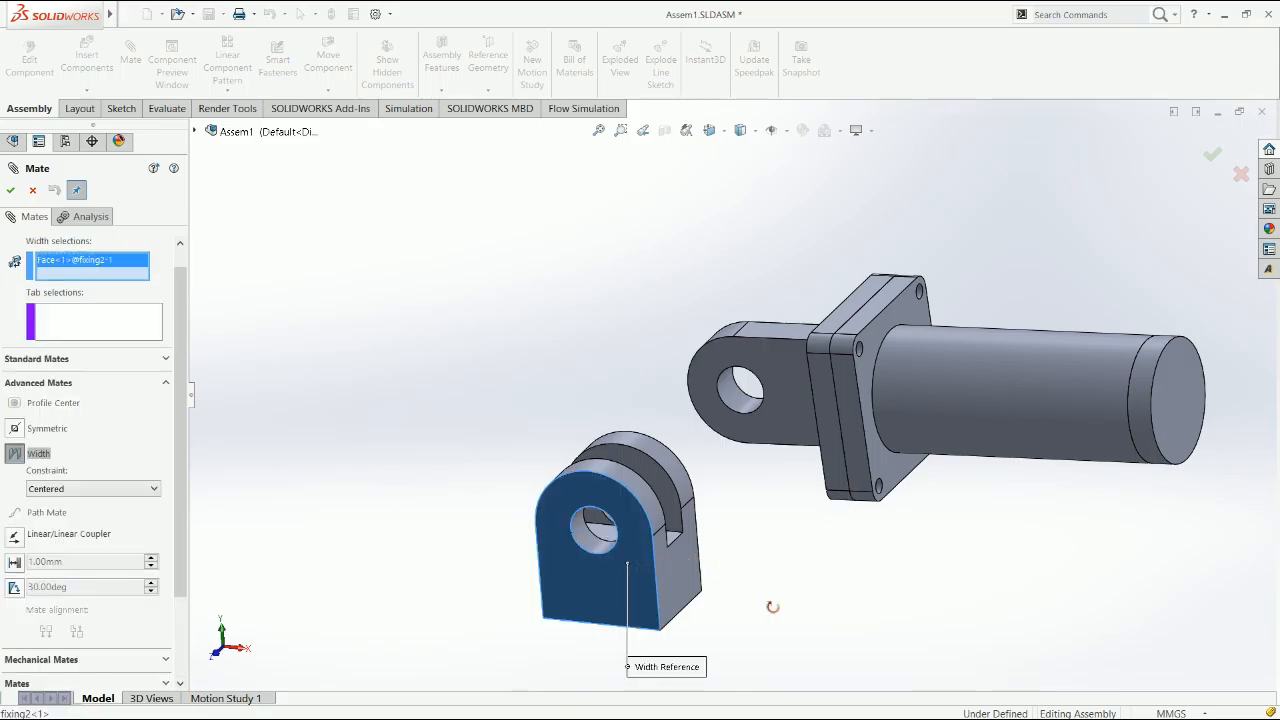
pyautogui.moveTo(773, 607); pyautogui.dragTo(937, 474, button='middle')
pyautogui.click(981, 643)
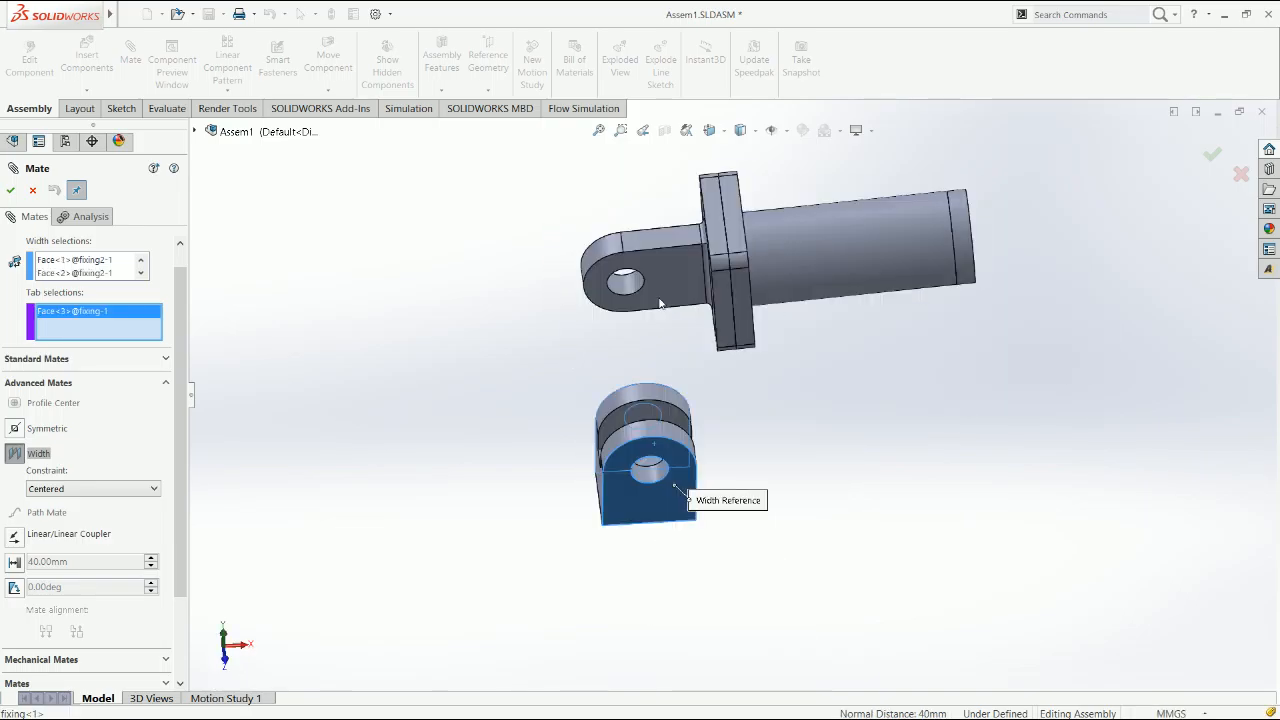
pyautogui.moveTo(690, 347); pyautogui.dragTo(885, 495, button='middle')
pyautogui.click(837, 370)
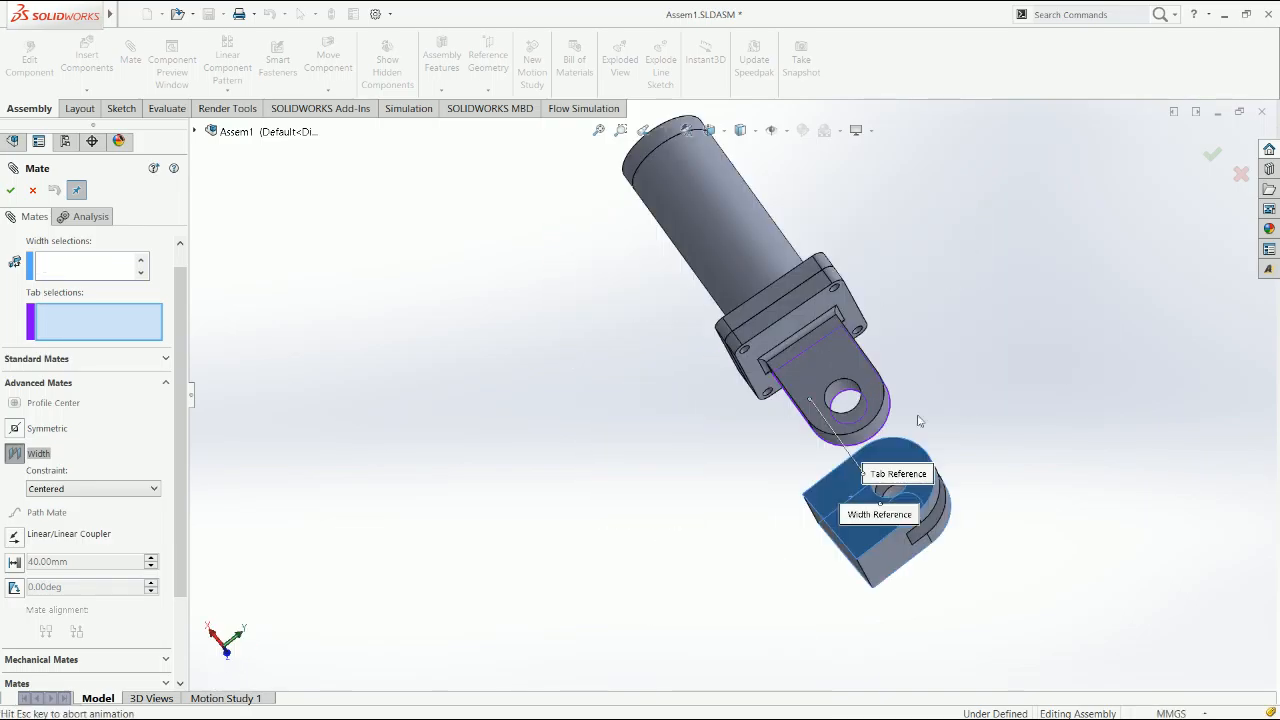
pyautogui.moveTo(1074, 519); pyautogui.dragTo(920, 490, button='middle')
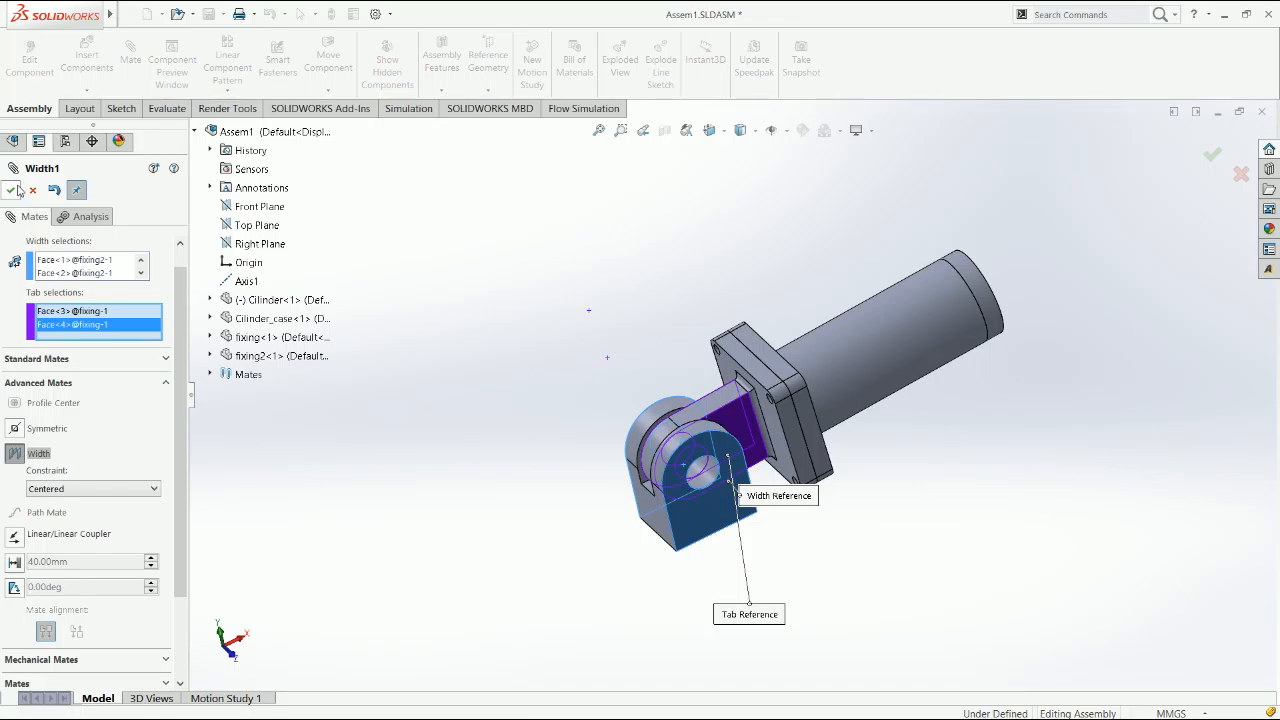
# Try replacing one outer width face with an inner slot face of fixing2, and clear the width selections
pyautogui.click(95, 278)
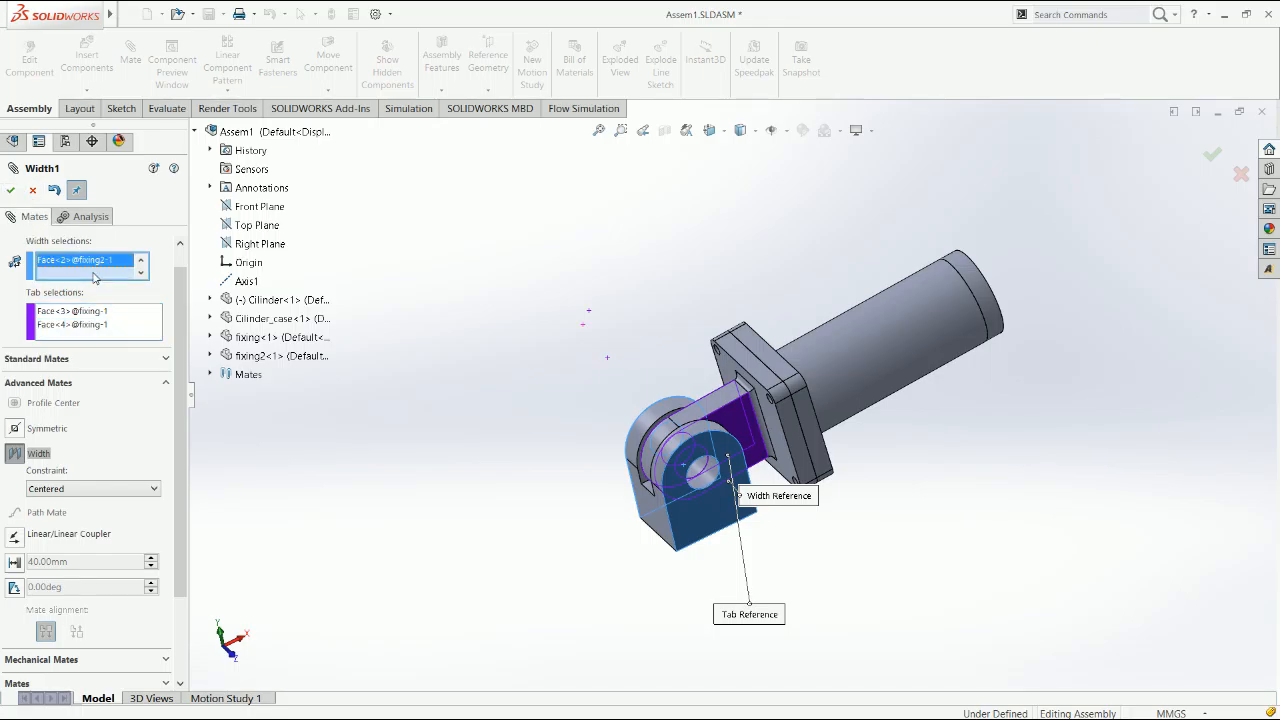
pyautogui.press('Delete')
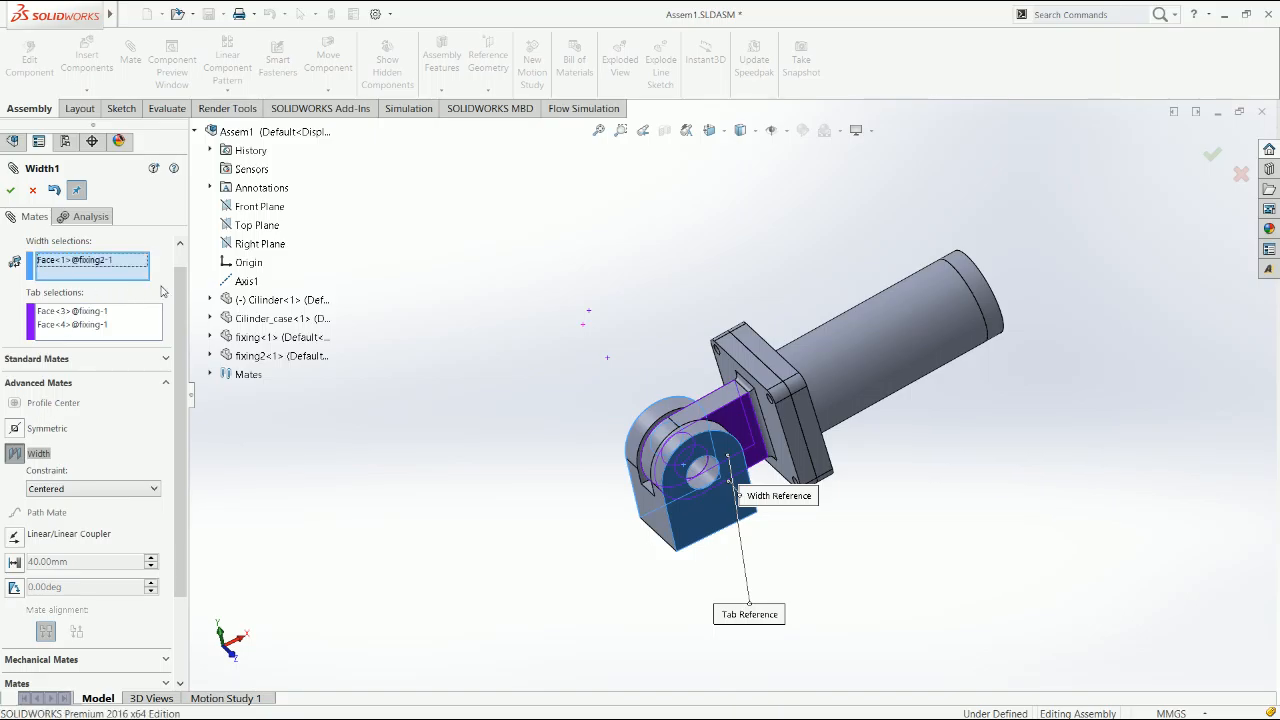
pyautogui.hotkey('ctrl', '5')
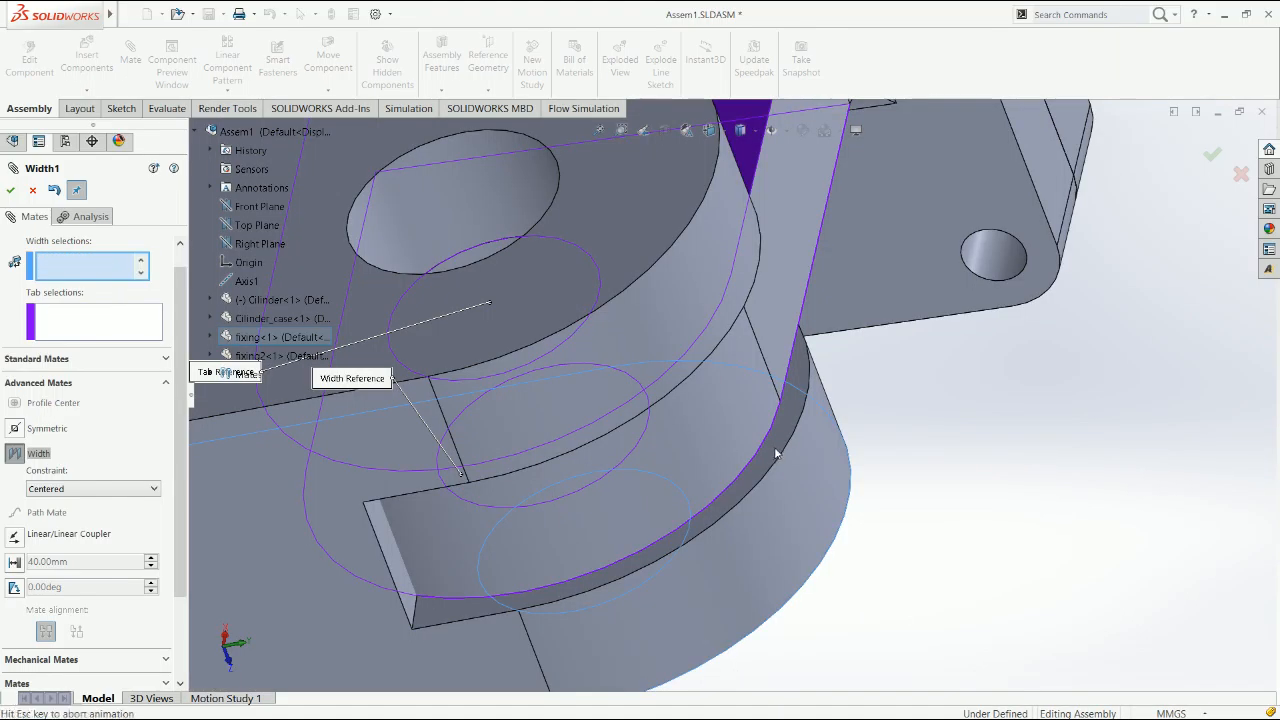
pyautogui.click(946, 551)
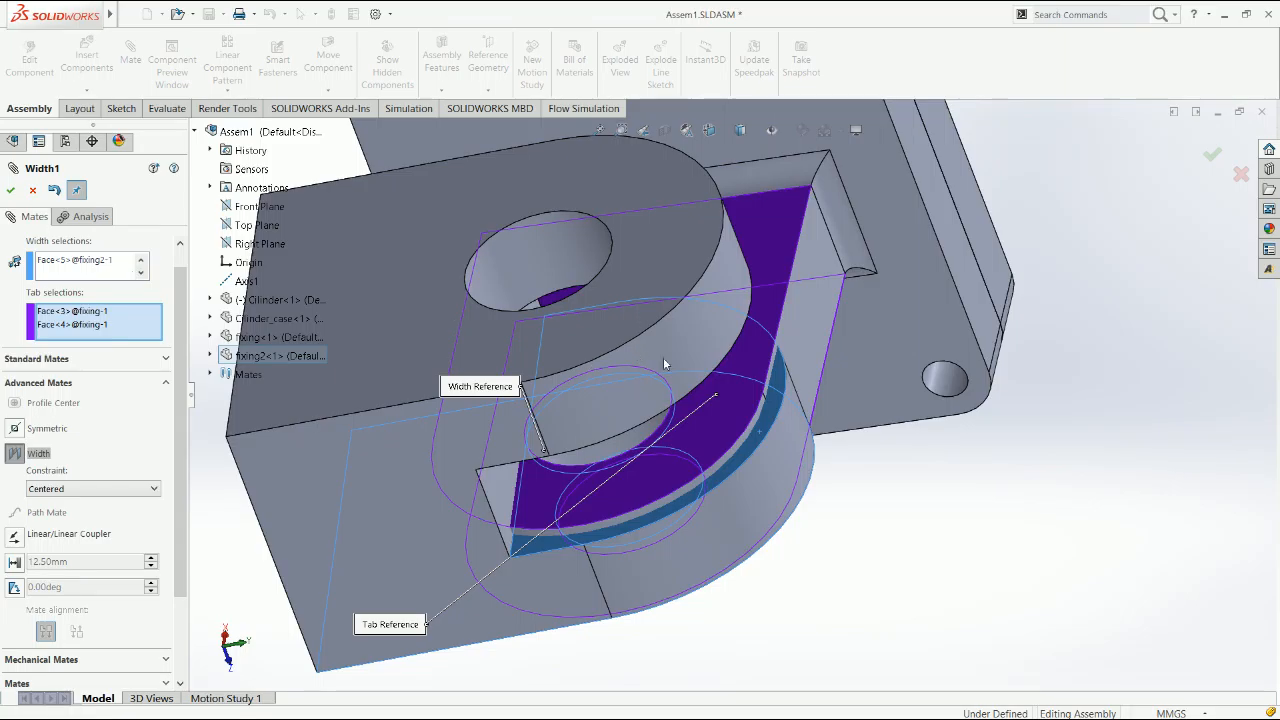
pyautogui.rightClick(111, 269)
pyautogui.click(141, 274)
pyautogui.moveTo(731, 396); pyautogui.dragTo(743, 387, button='right')
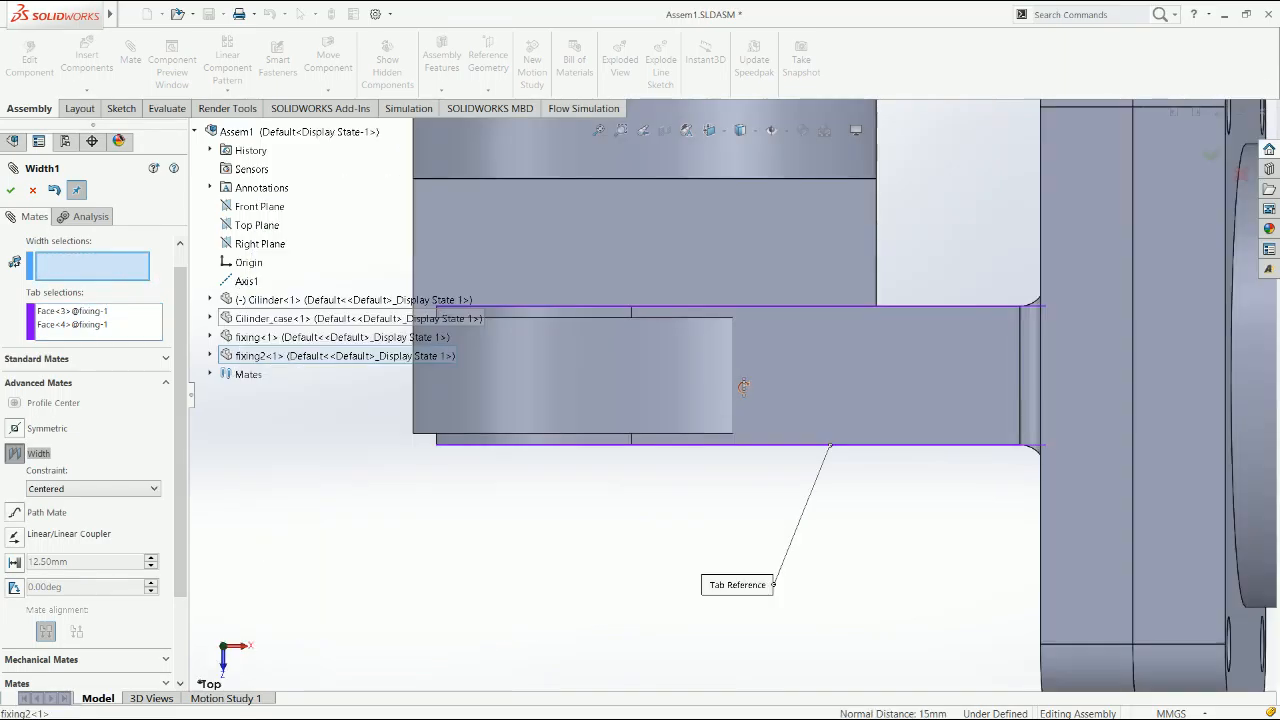
# Reselect fixing2's two outer side faces as the width selections and apply the Width mate
pyautogui.scroll(5, 738, 331)
pyautogui.moveTo(738, 331); pyautogui.dragTo(666, 277, button='middle')
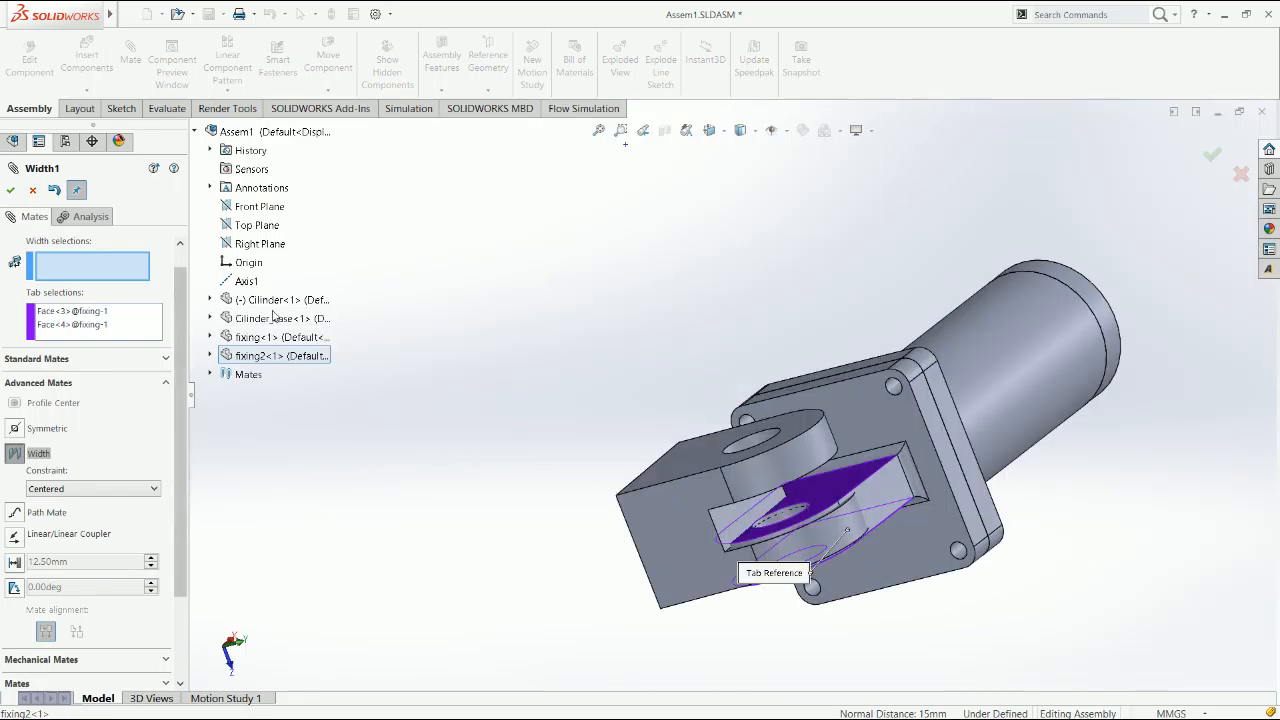
pyautogui.moveTo(623, 510); pyautogui.dragTo(600, 452, button='middle')
pyautogui.click(636, 510)
pyautogui.moveTo(735, 474); pyautogui.dragTo(768, 535, button='middle')
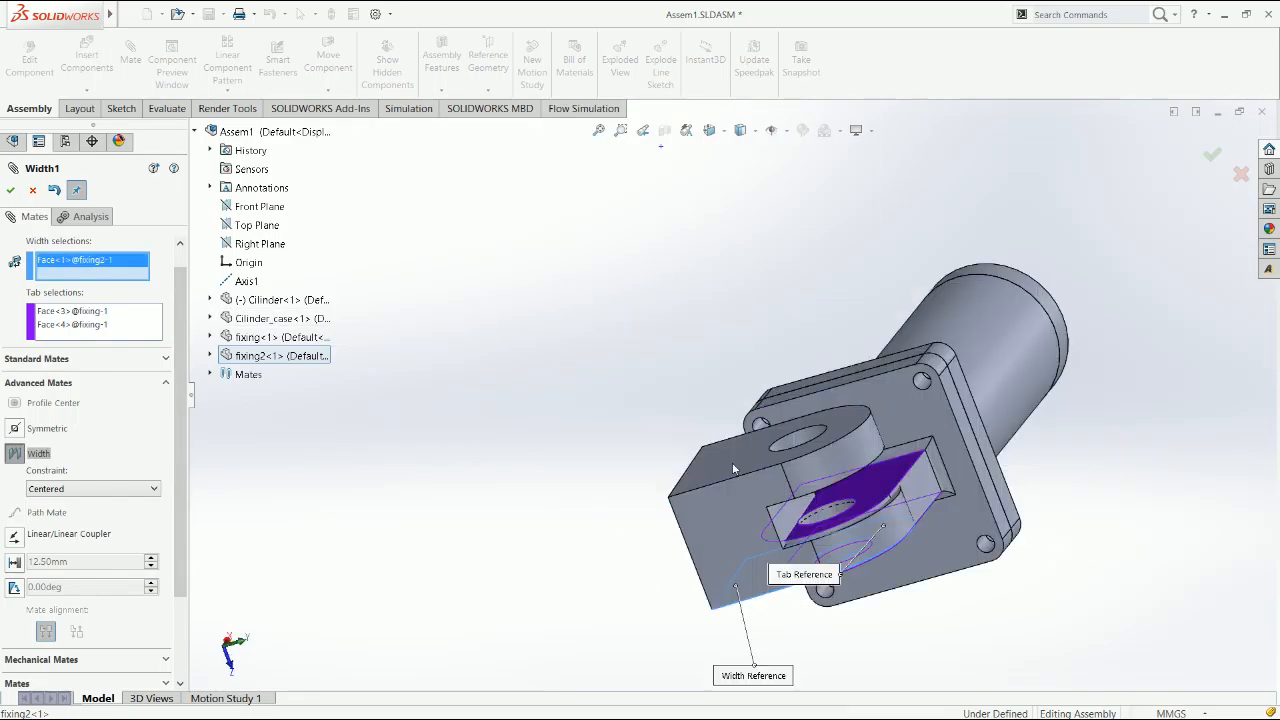
pyautogui.click(732, 462)
pyautogui.click(11, 191)
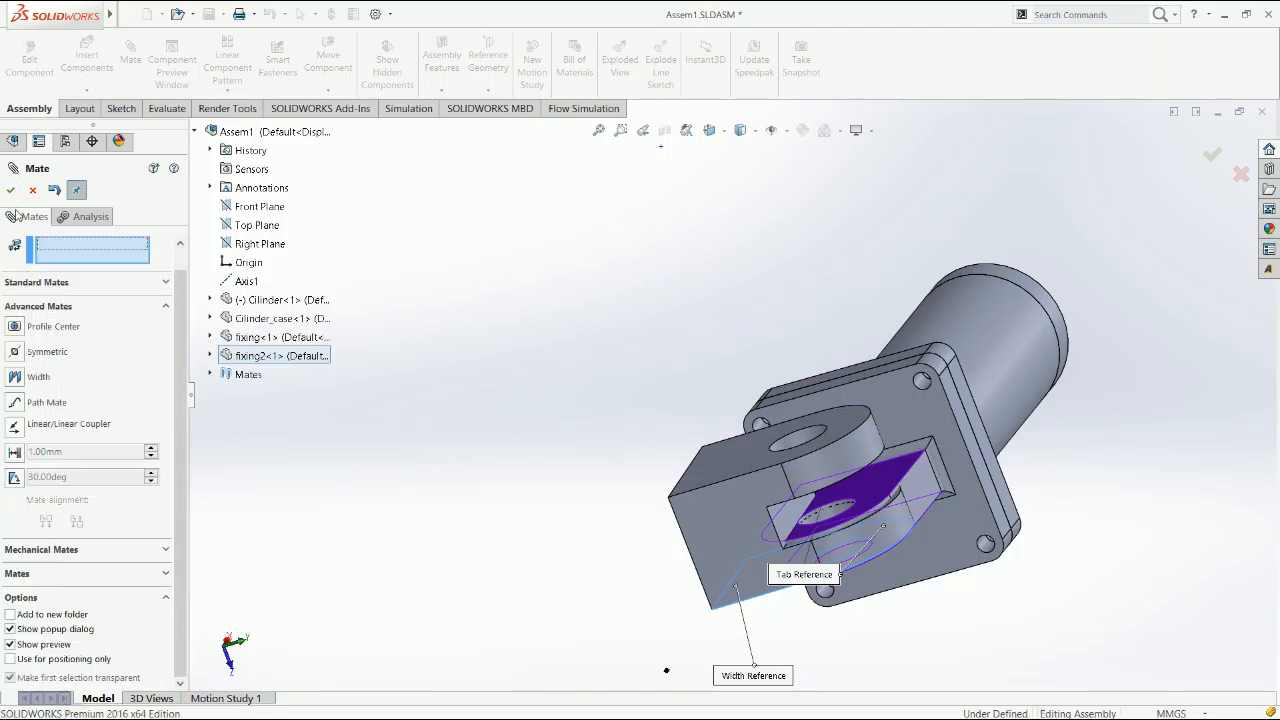
pyautogui.click(12, 192)
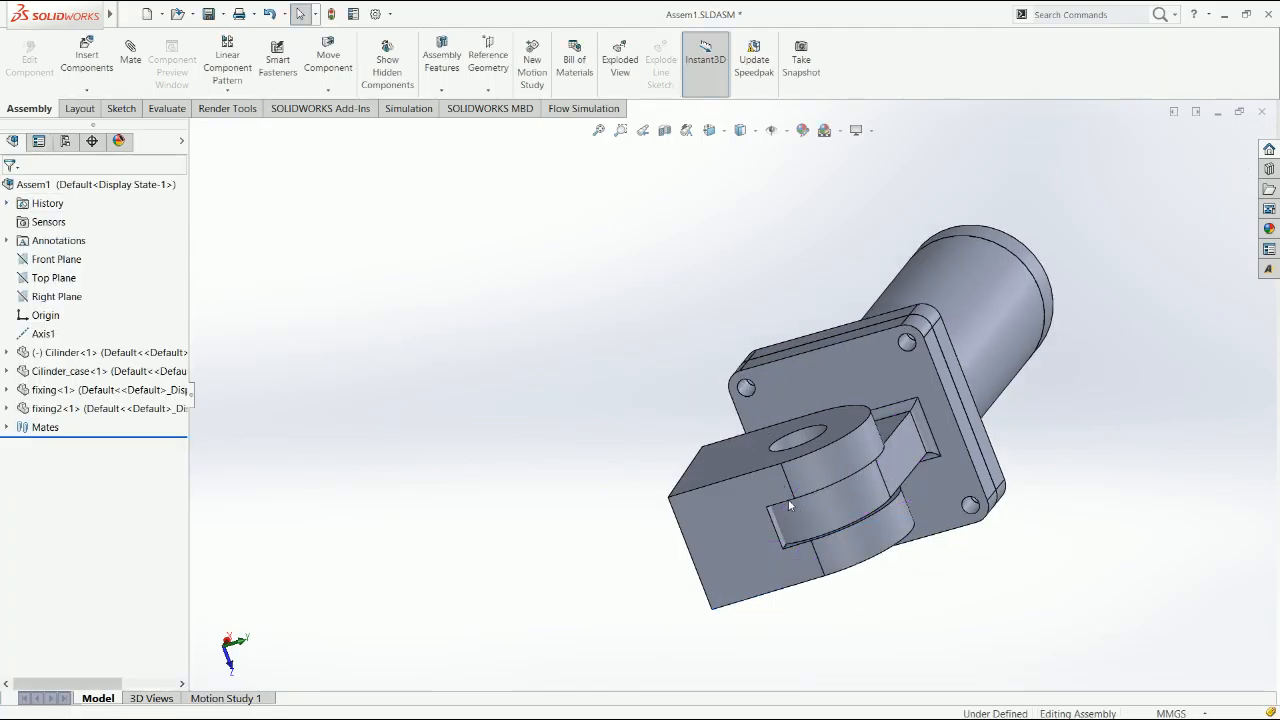
# Test the motion by pulling the cylinder out of its case and trying to swing the cylinder case about the clevis
pyautogui.moveTo(882, 375); pyautogui.dragTo(920, 263)
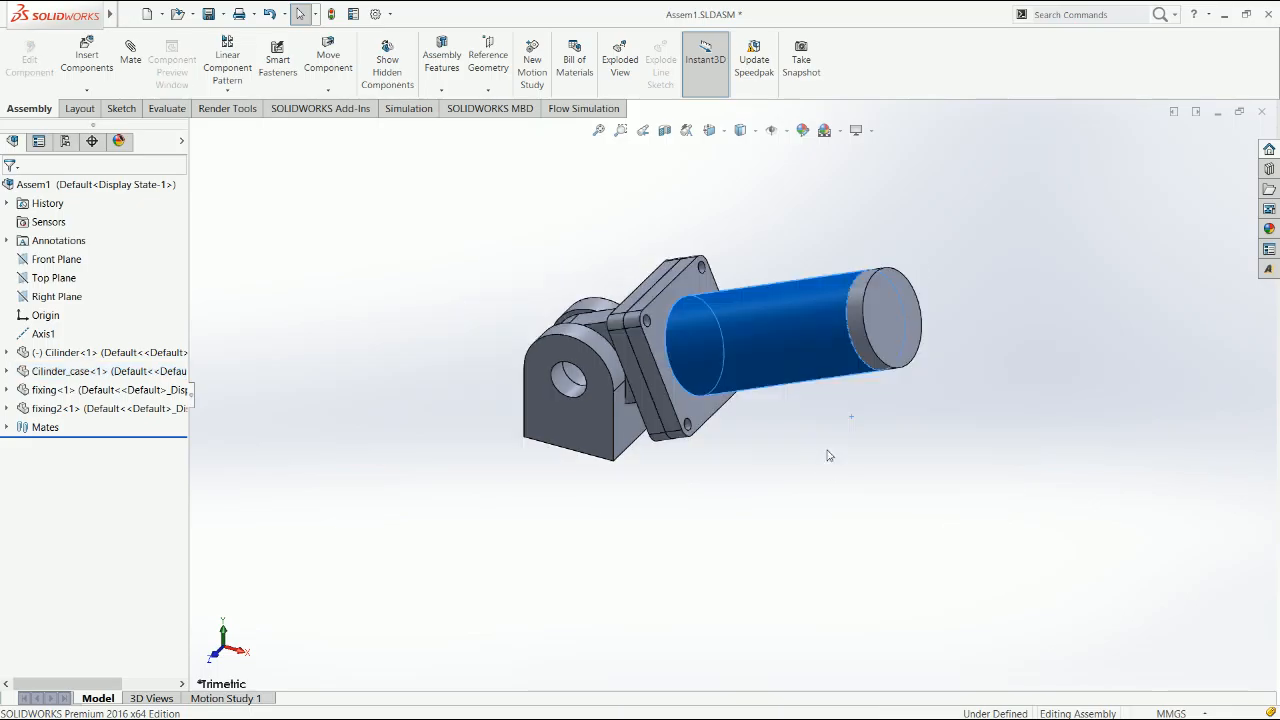
pyautogui.click(895, 337)
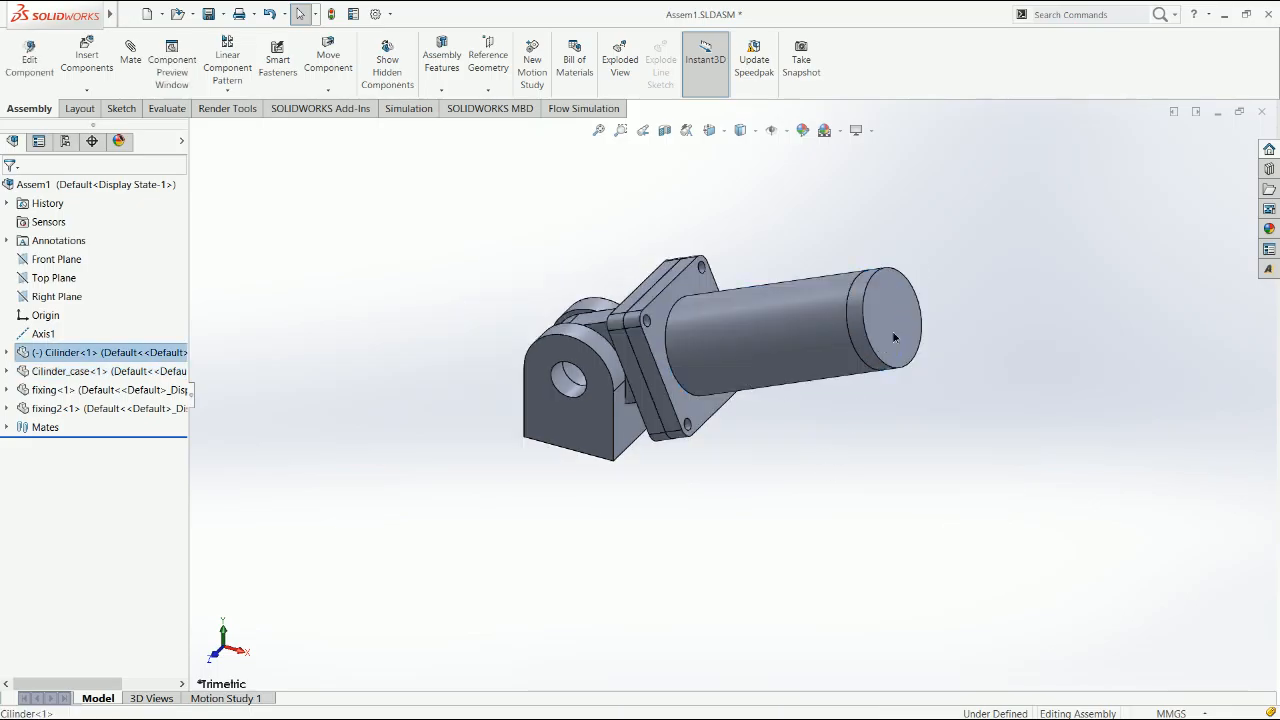
pyautogui.moveTo(895, 337); pyautogui.dragTo(950, 316)
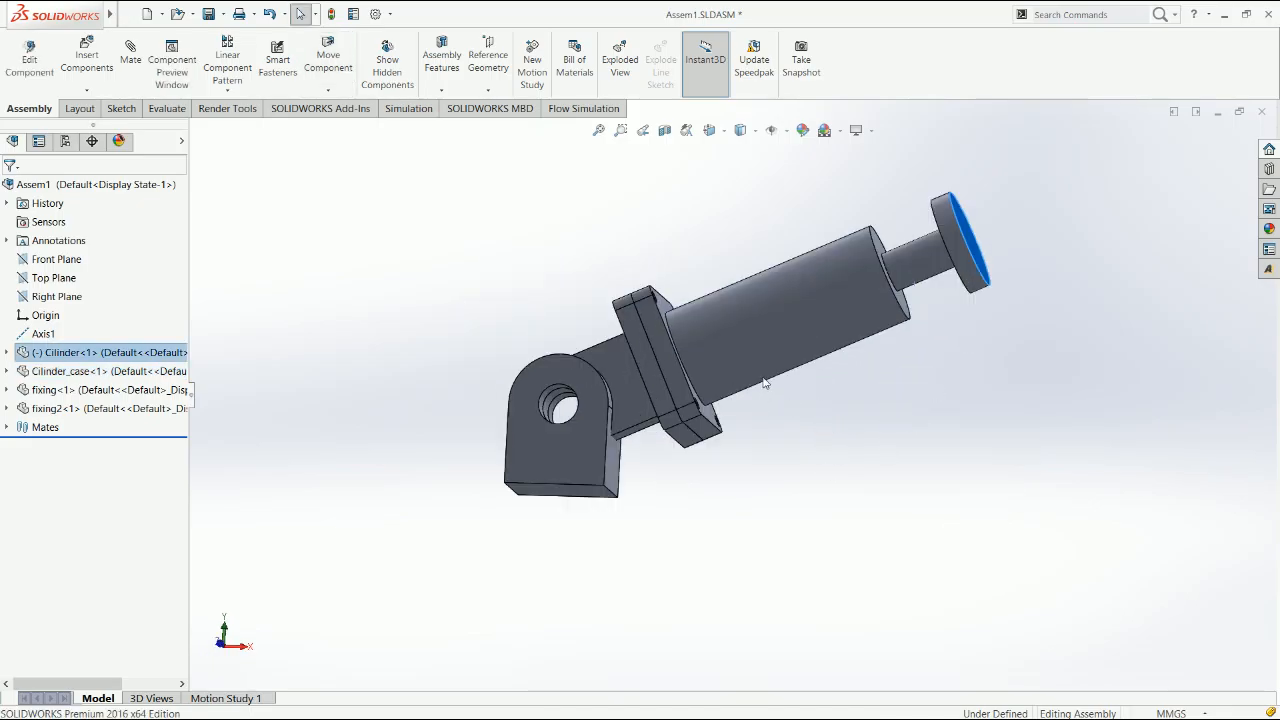
pyautogui.moveTo(767, 383); pyautogui.dragTo(769, 353)
pyautogui.press('Escape')
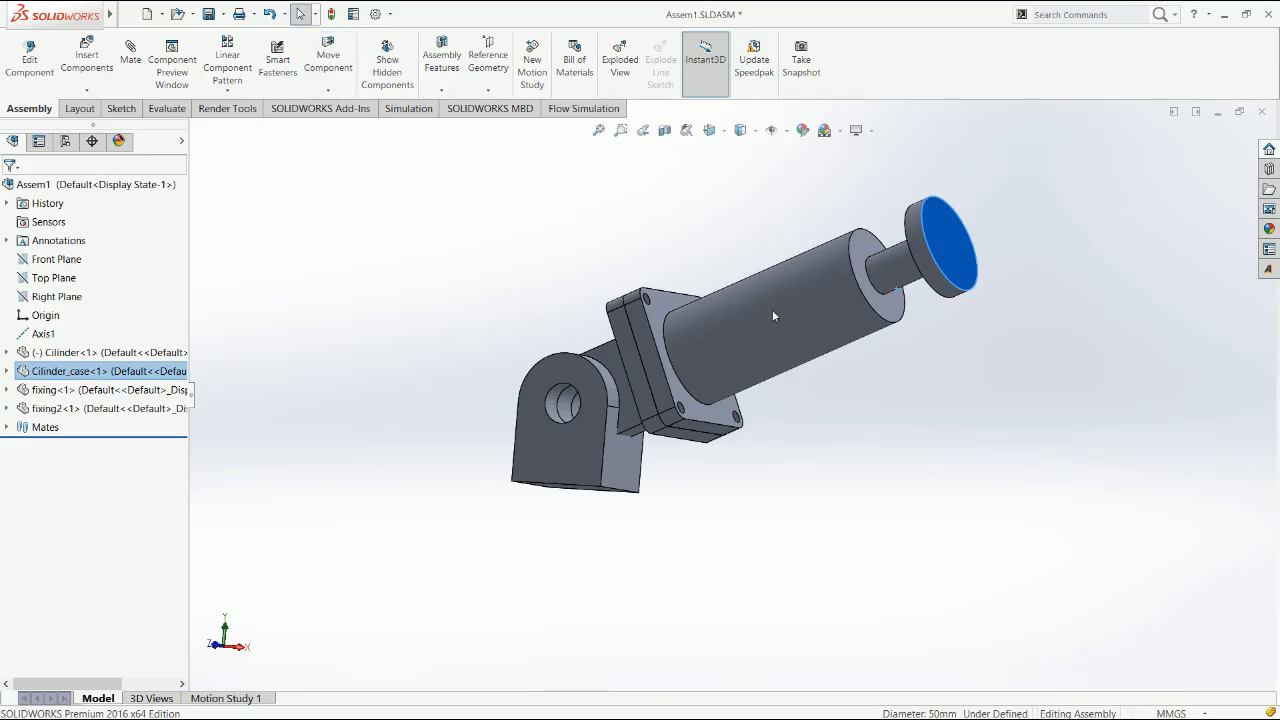
pyautogui.moveTo(772, 309); pyautogui.dragTo(735, 250)
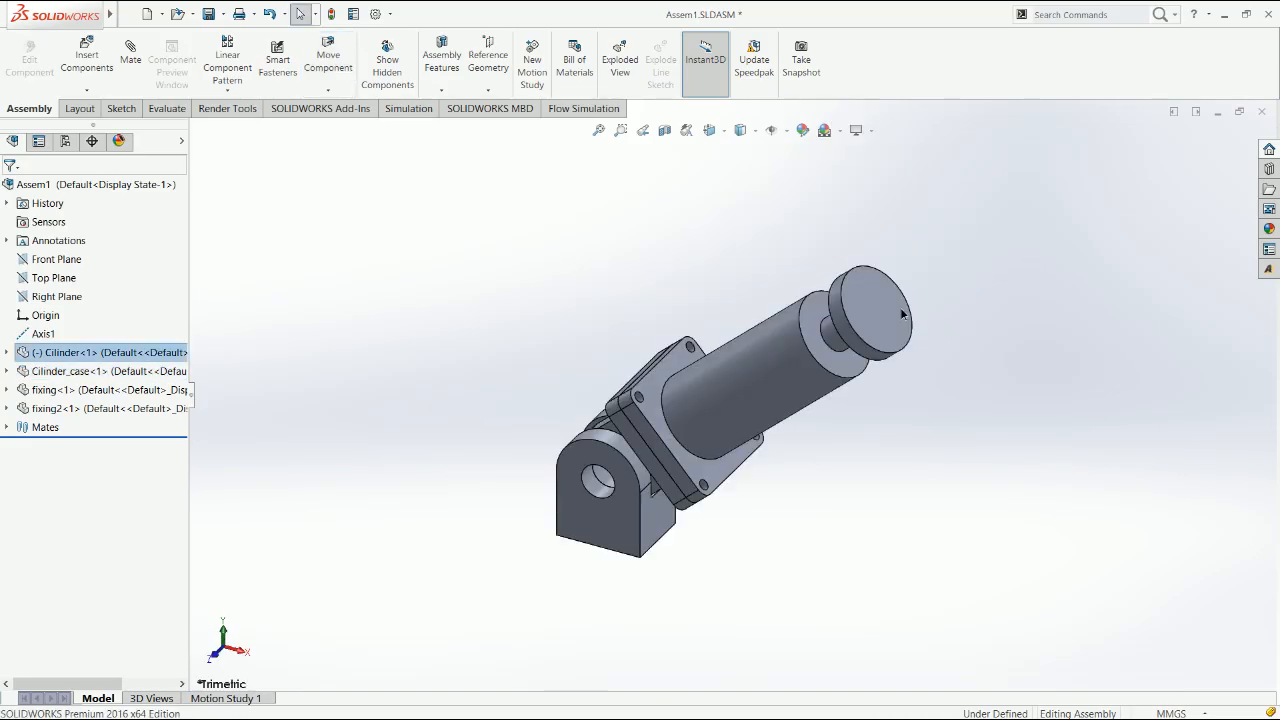
pyautogui.moveTo(906, 309); pyautogui.dragTo(911, 288)
pyautogui.press('Escape')
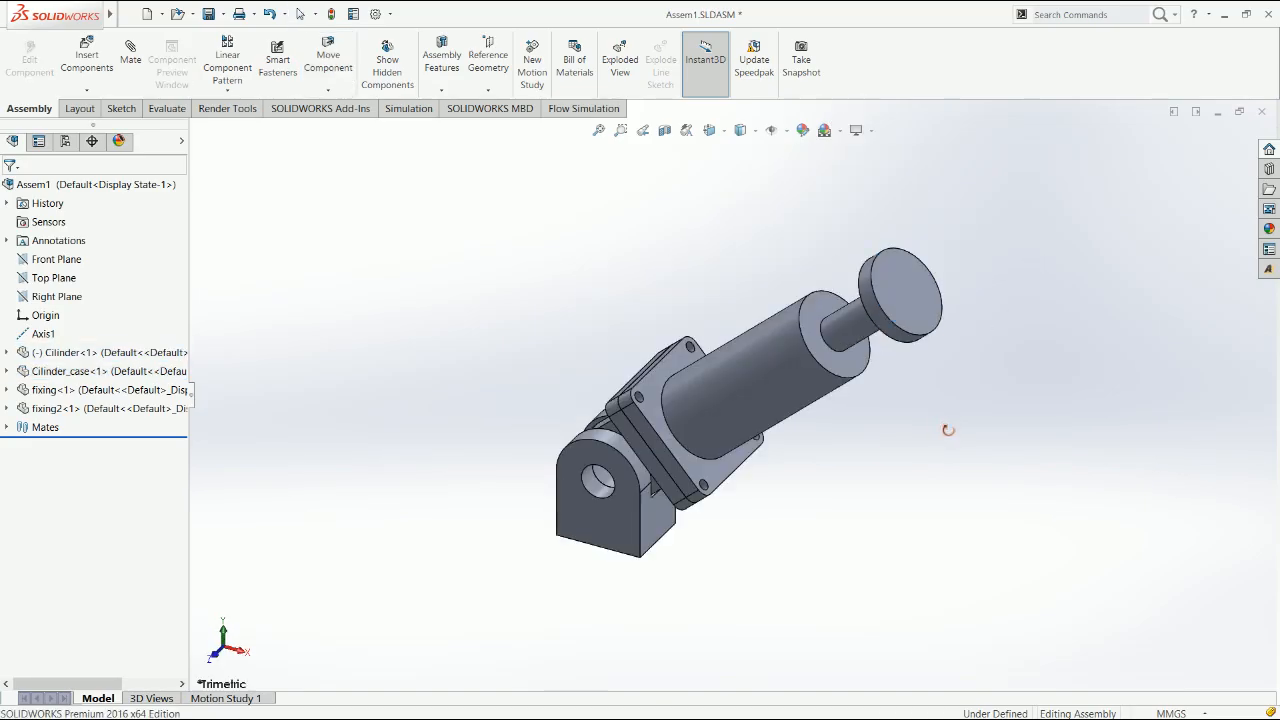